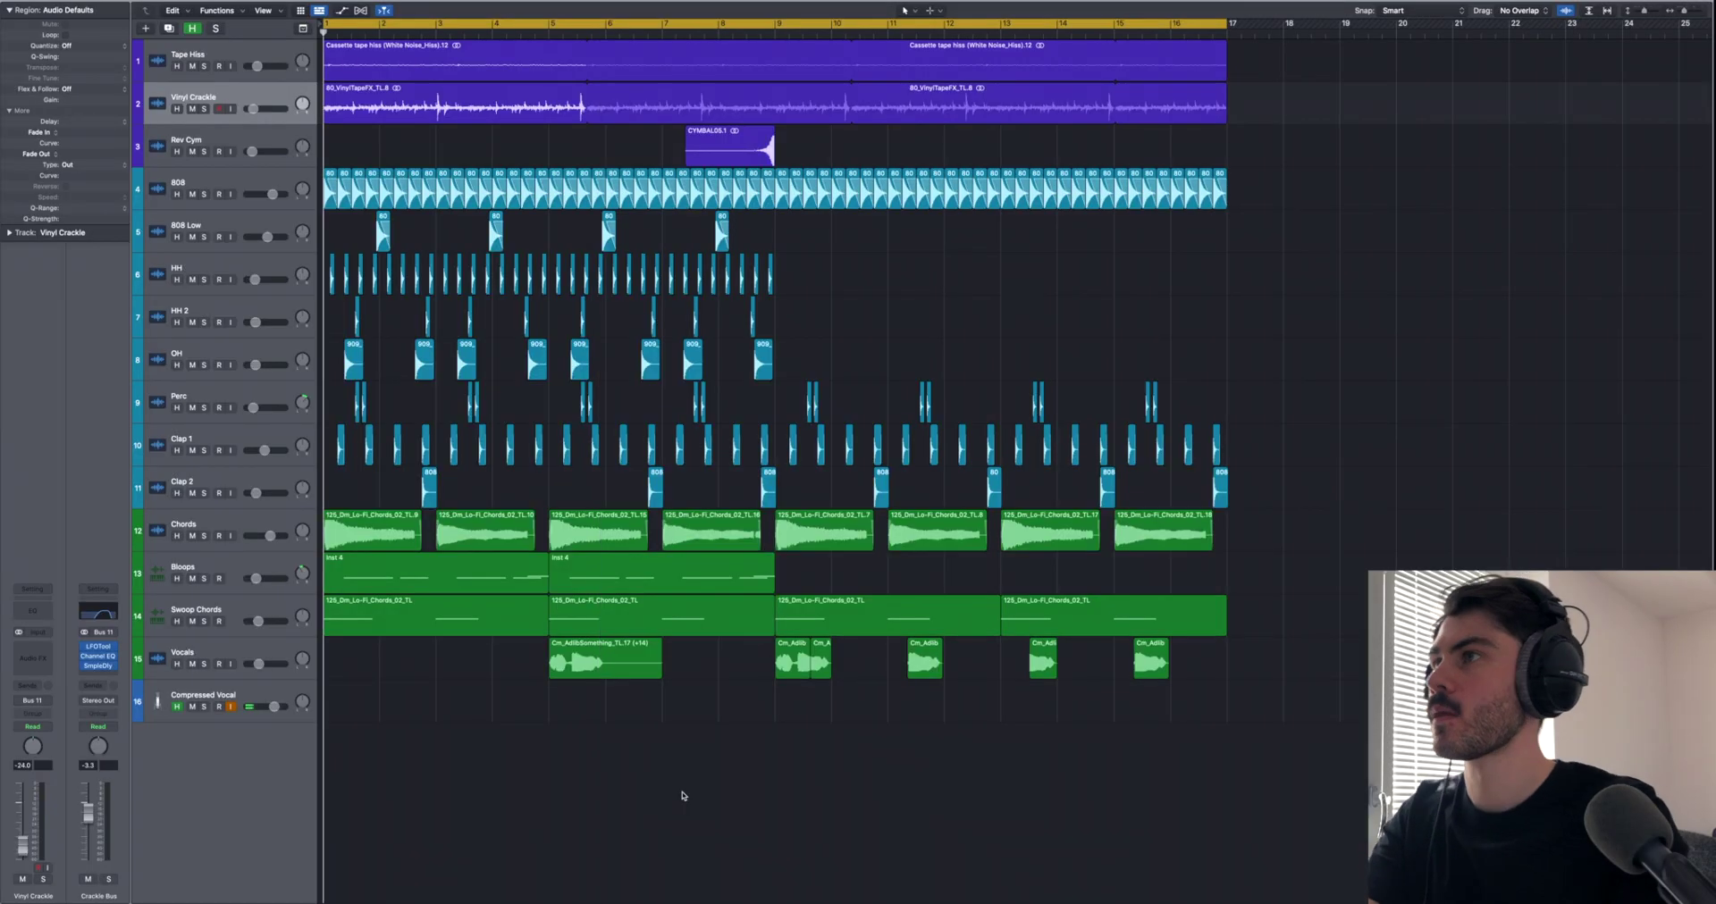
# Step: Play the whole arrangement from bar 1 through bar 16, then stop playback
pyautogui.press('space')
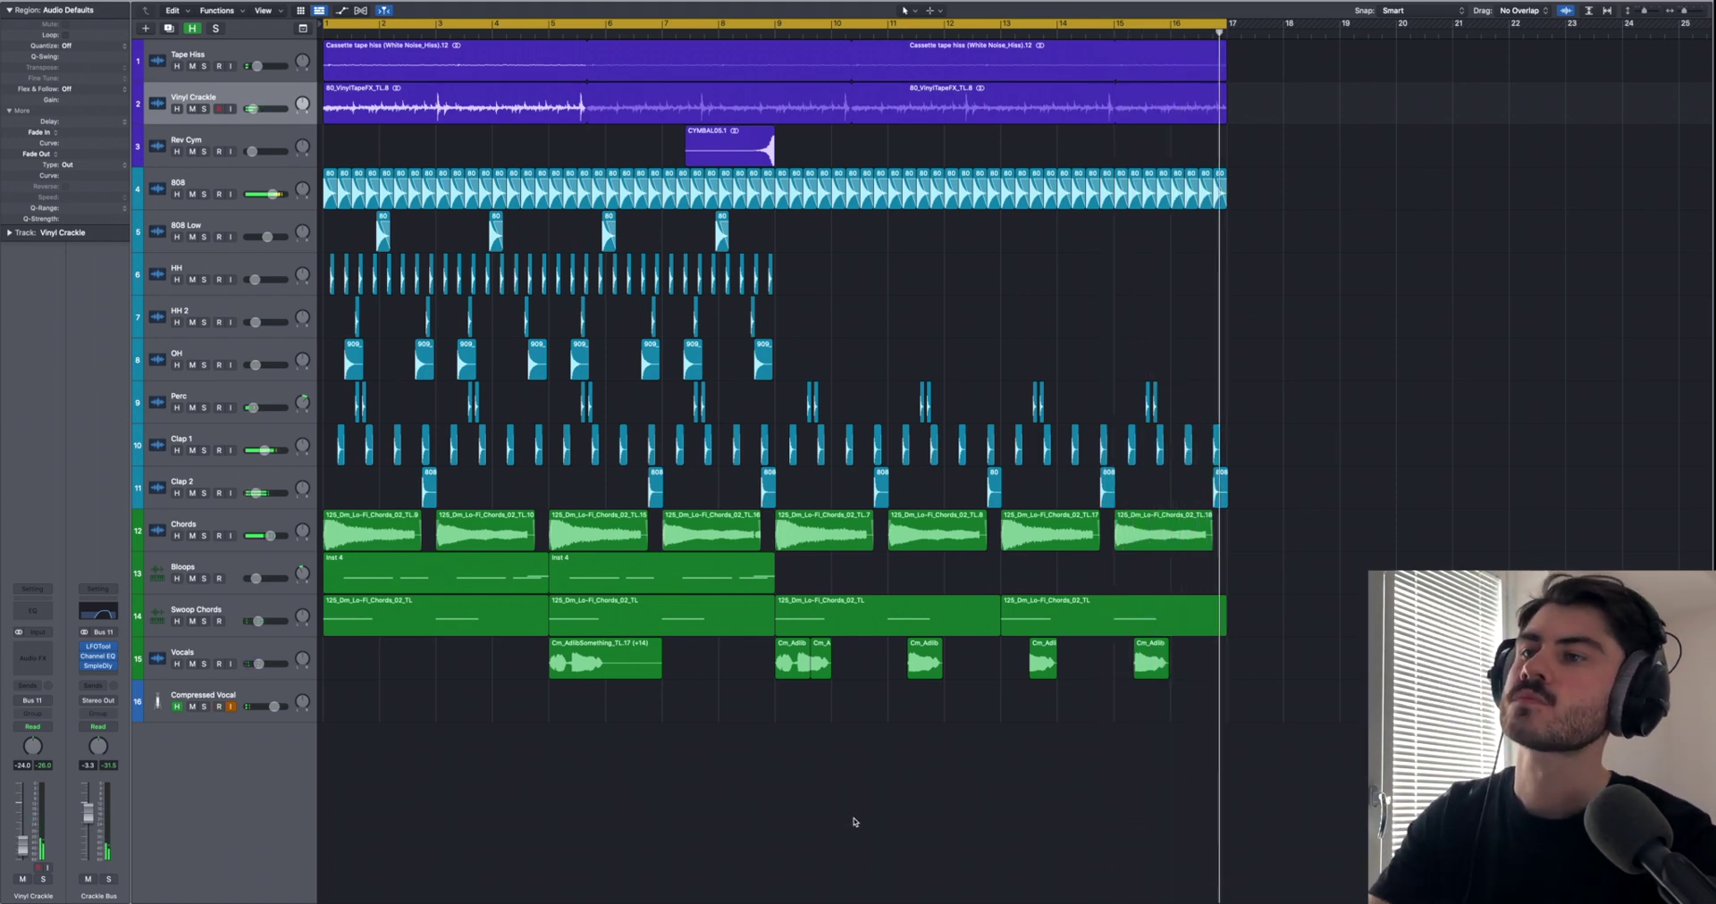
pyautogui.press('space')
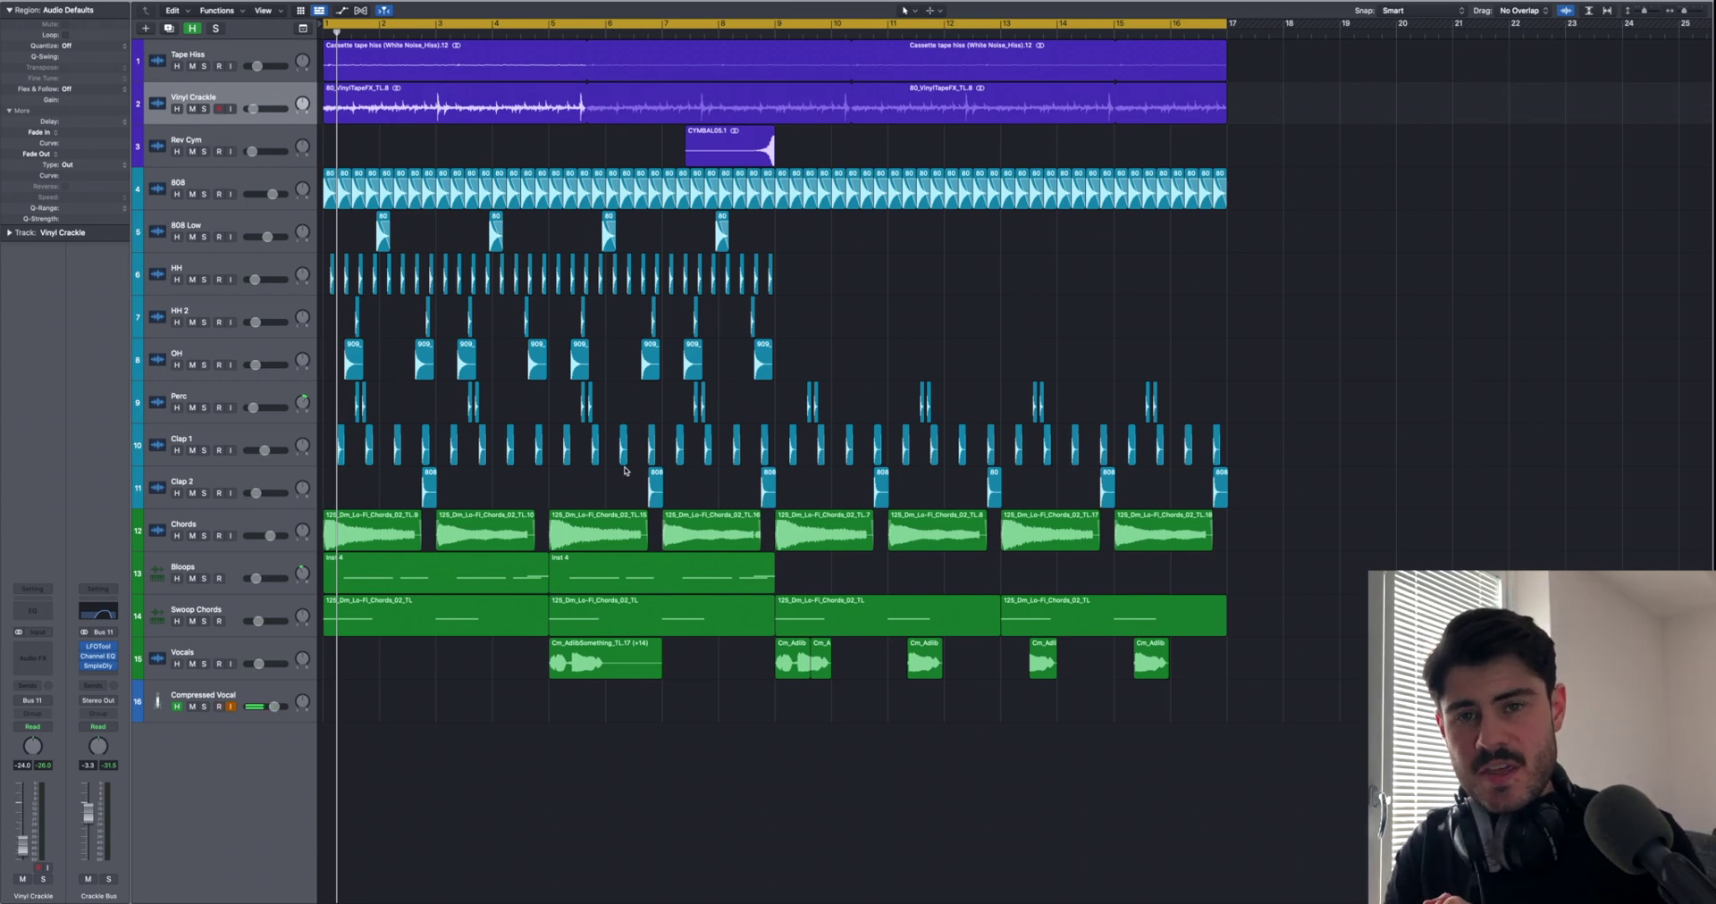
# Step: Select the Tape Hiss and Vinyl Crackle tracks together and show the mixer
pyautogui.click(213, 59)
pyautogui.click(213, 96)
pyautogui.click(211, 61)
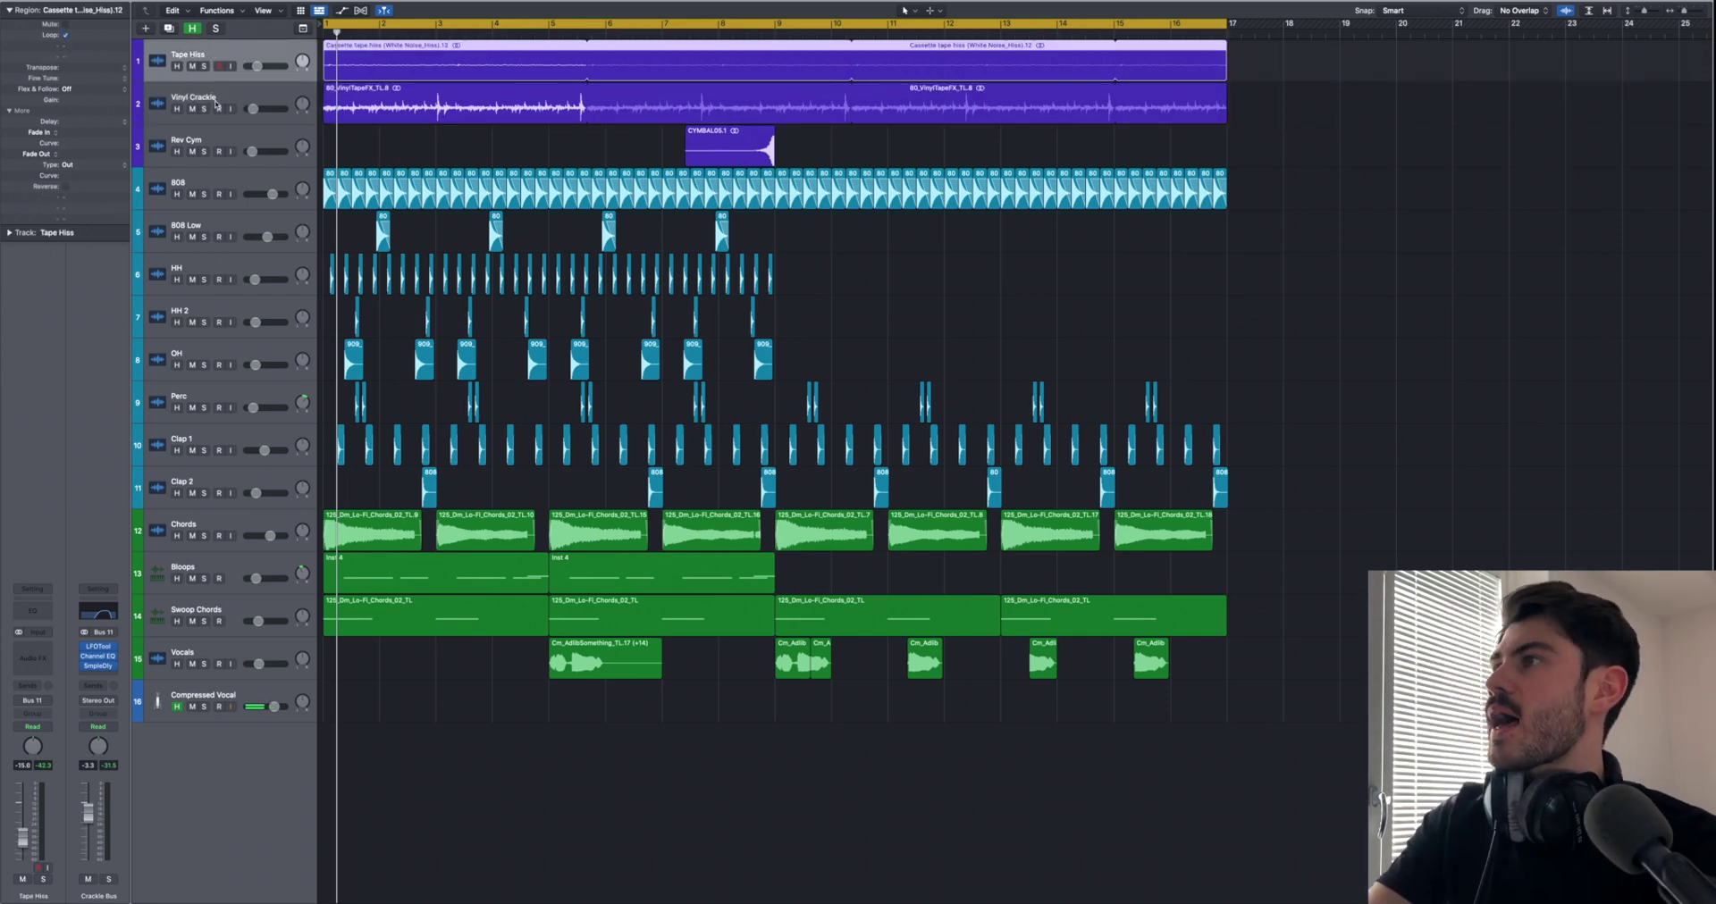
pyautogui.keyDown('shift'); pyautogui.click(215, 103); pyautogui.keyUp('shift')
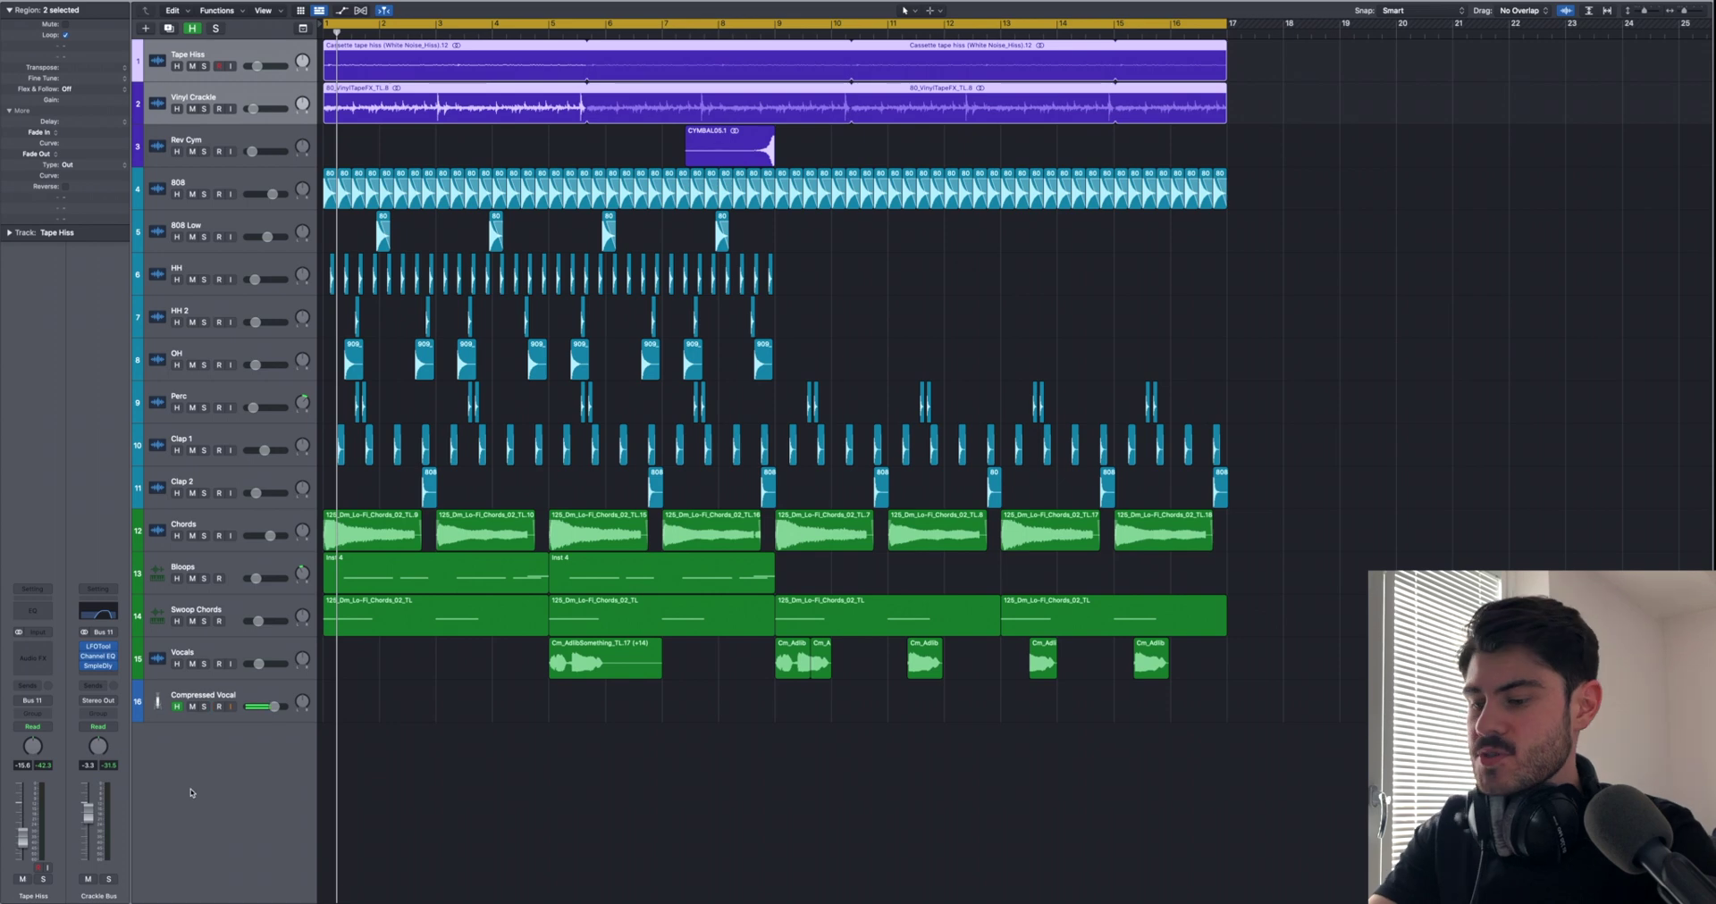
pyautogui.press('x')
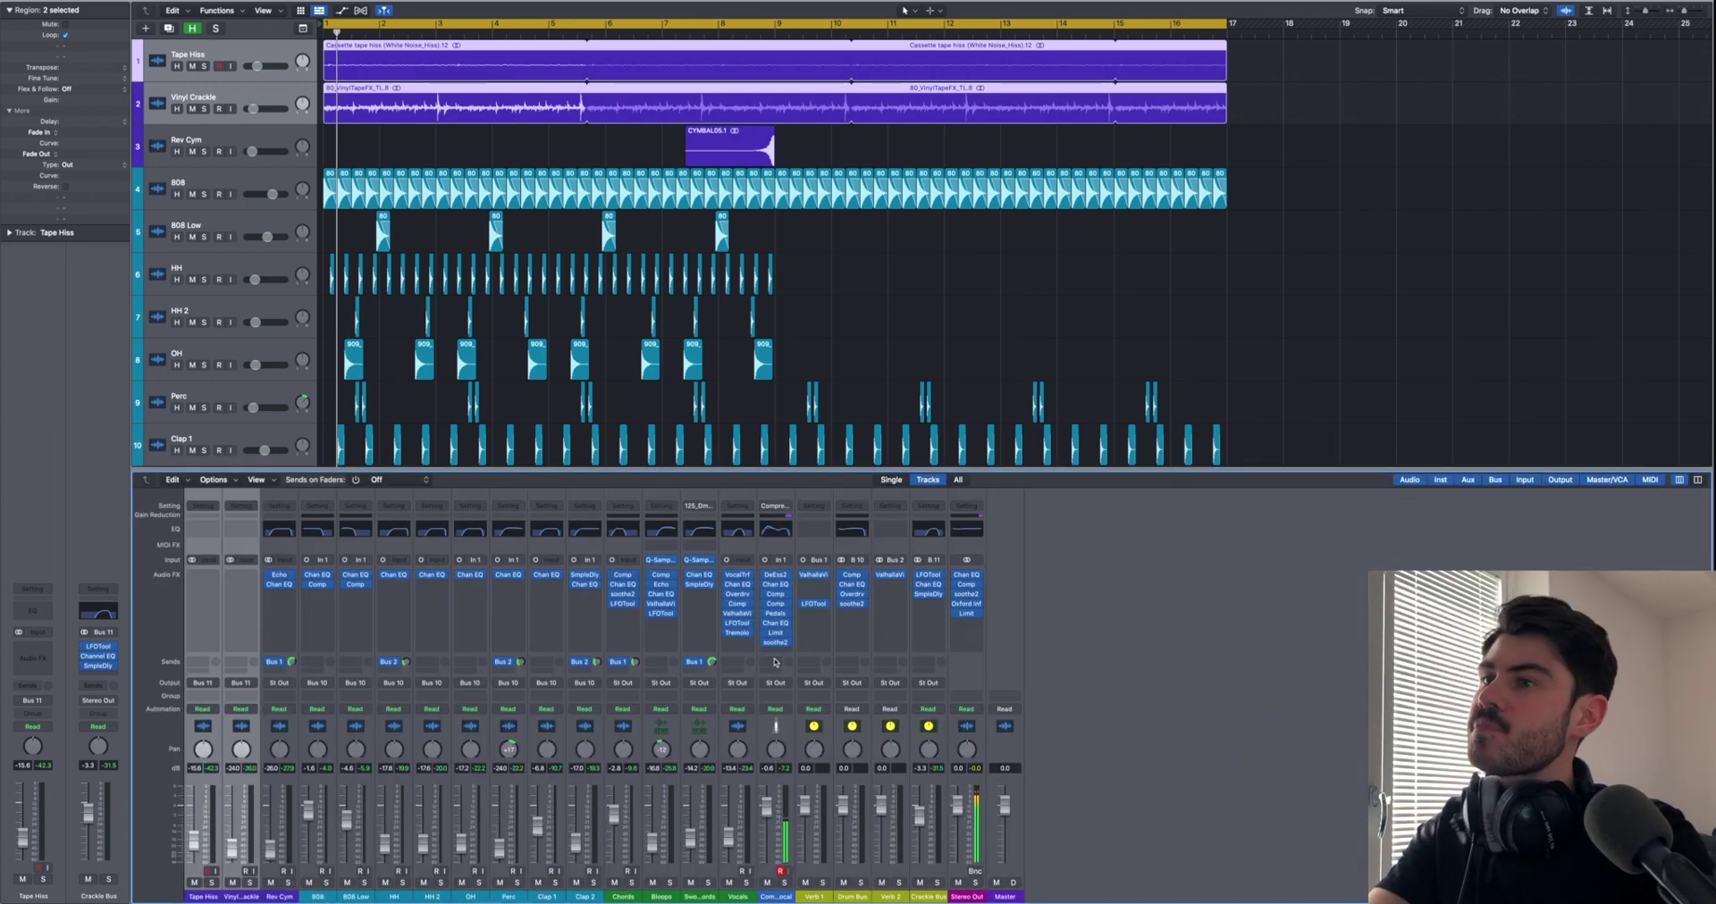
# Step: Open the Crackle Bus's LFOTool, Channel EQ and Sample Delay plug-ins and arrange their windows so all three can be viewed
pyautogui.click(942, 872)
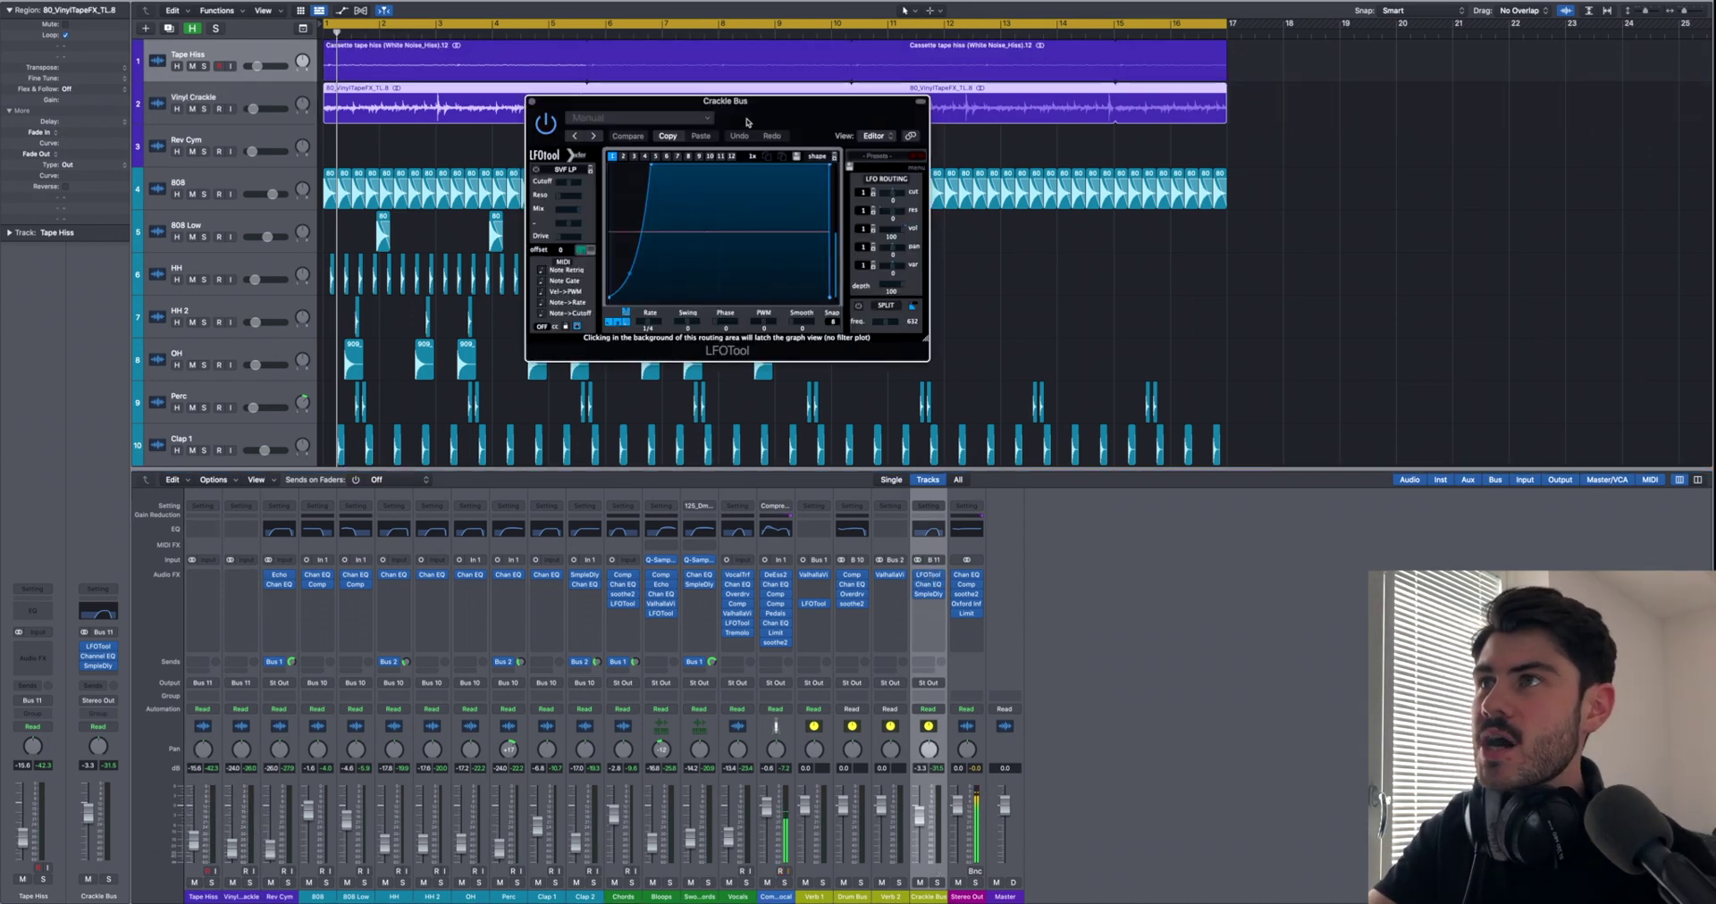
pyautogui.moveTo(750, 109); pyautogui.dragTo(665, 224)
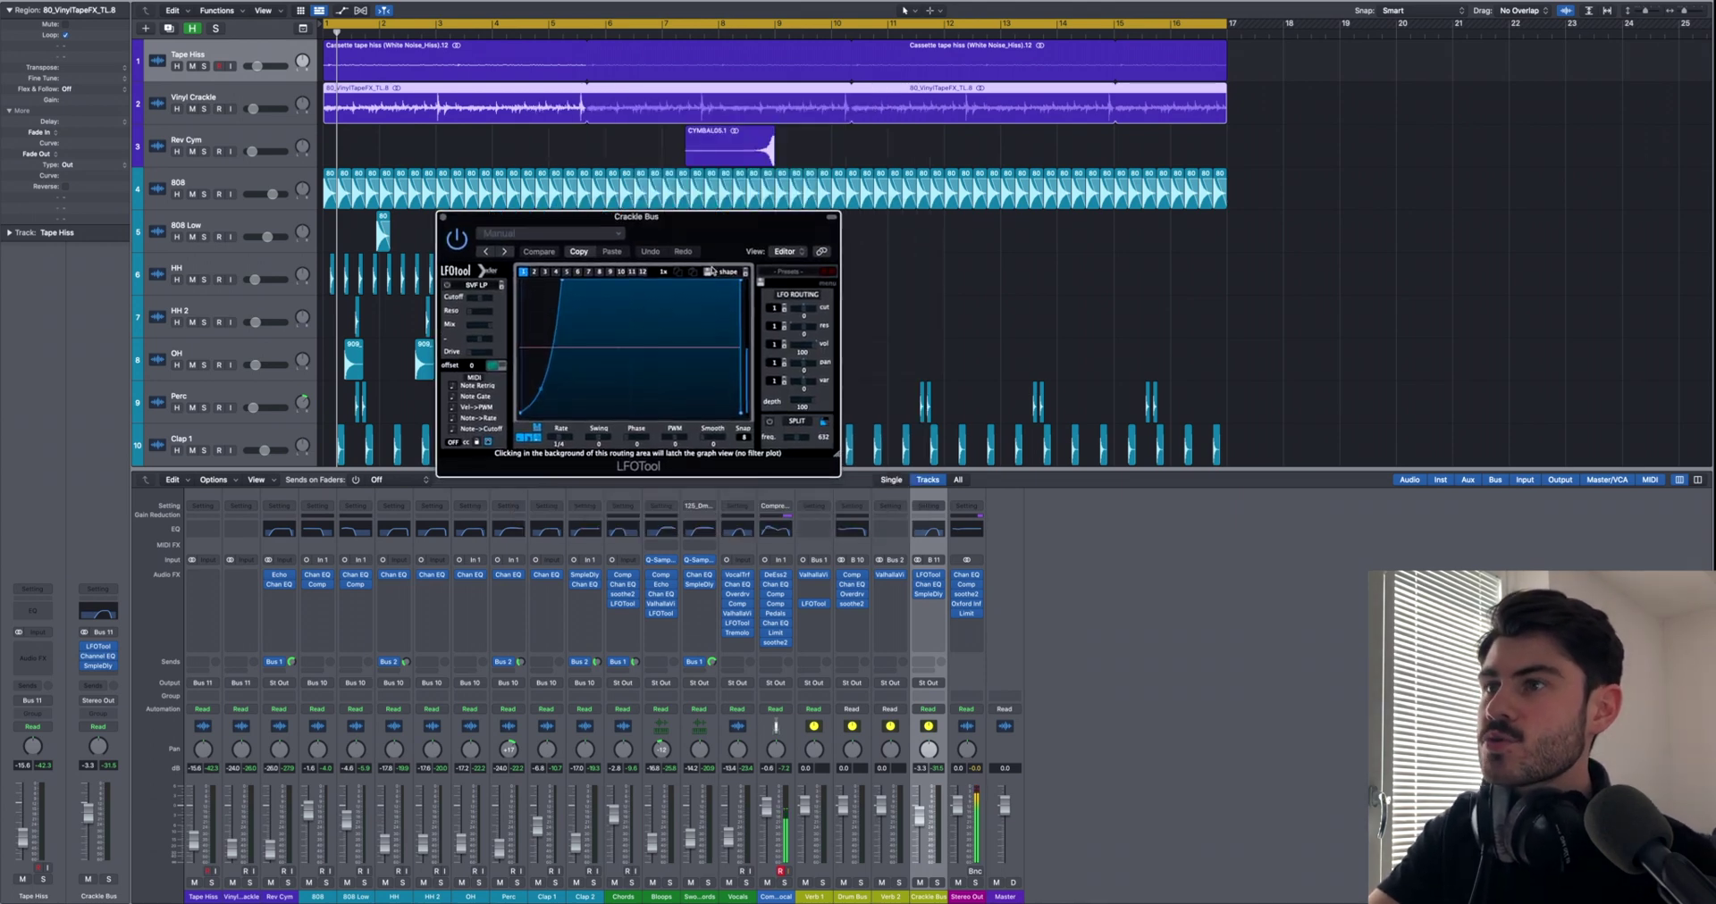
pyautogui.click(927, 585)
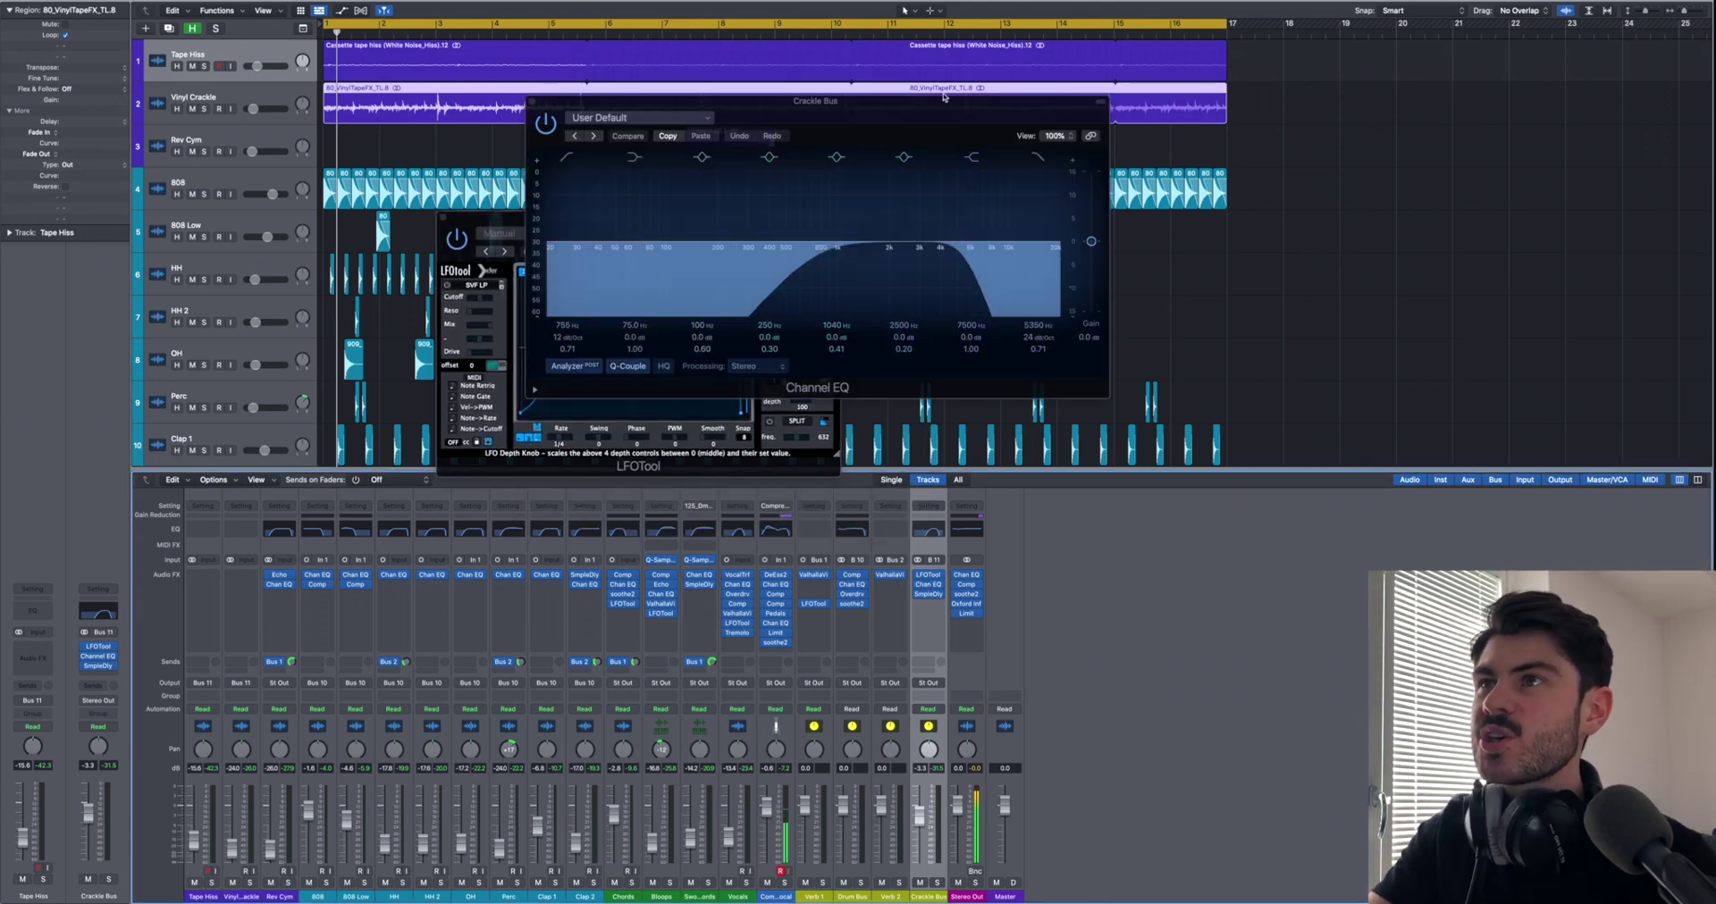
pyautogui.moveTo(953, 98); pyautogui.dragTo(1300, 266)
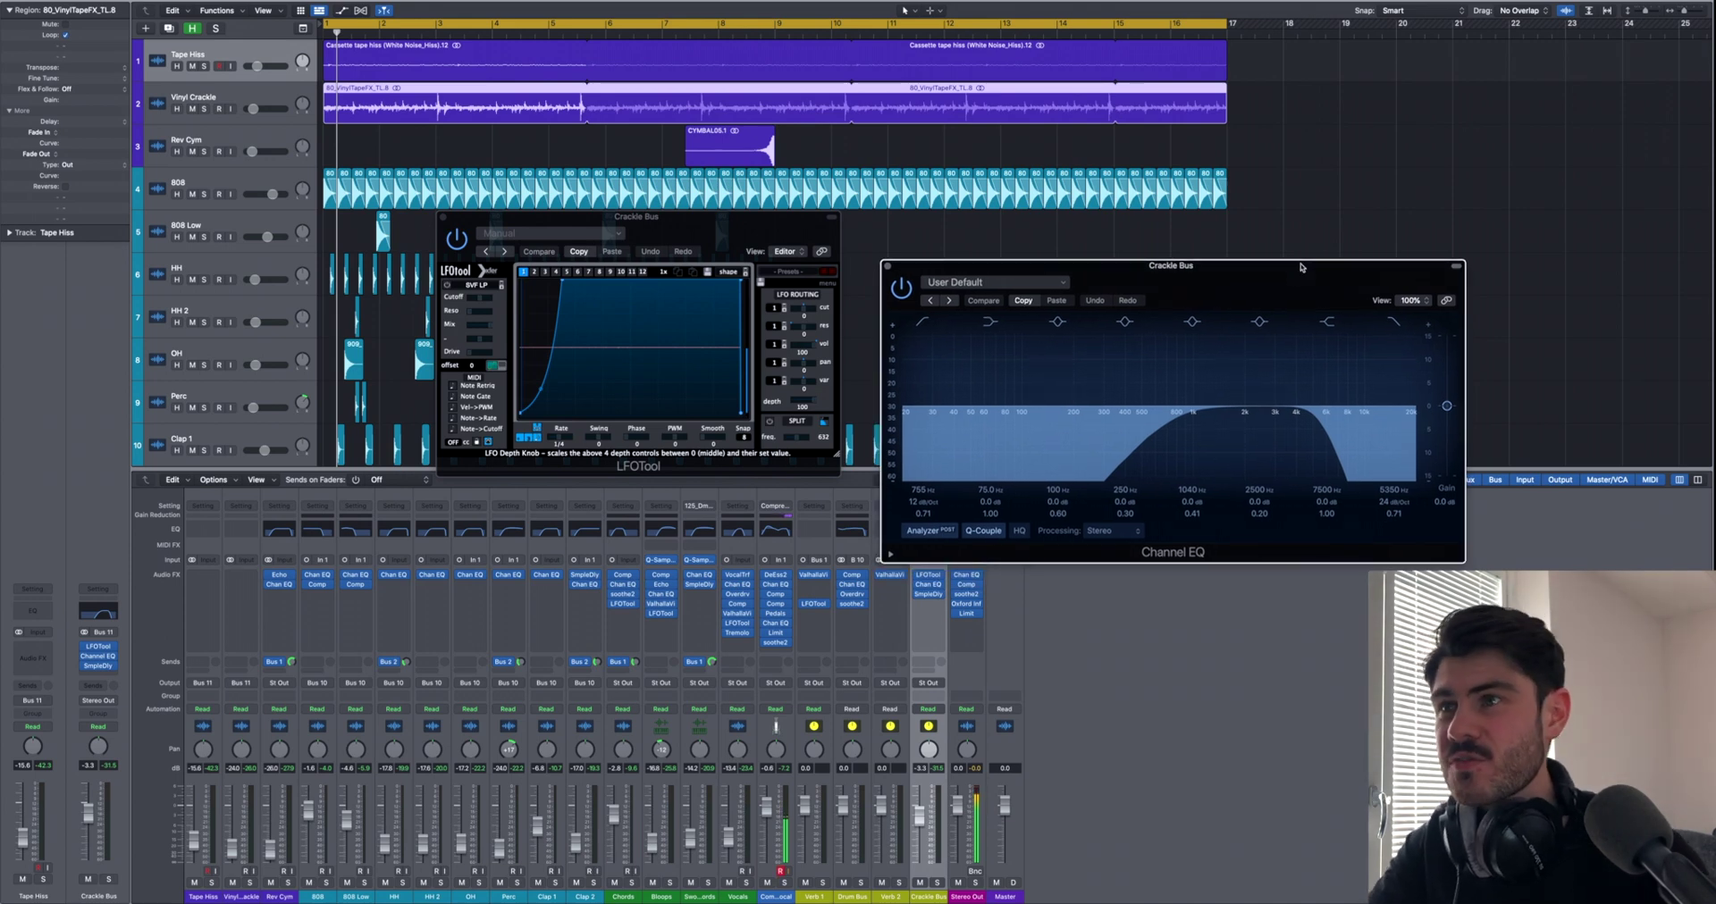
pyautogui.click(930, 594)
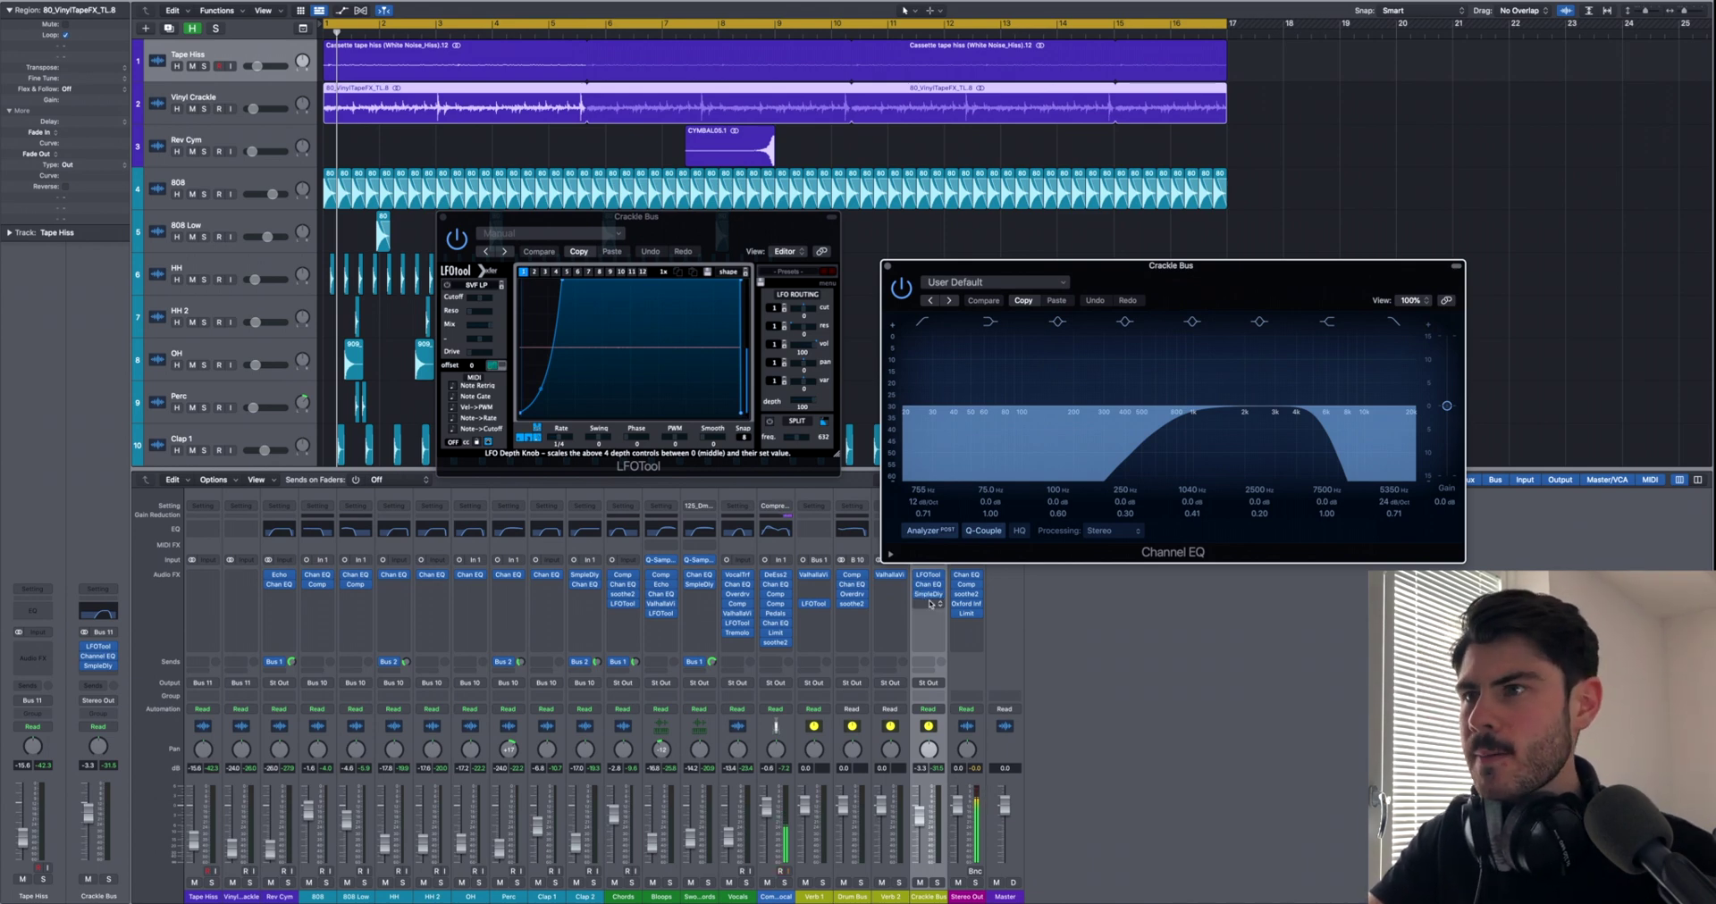
pyautogui.moveTo(664, 101); pyautogui.dragTo(789, 542)
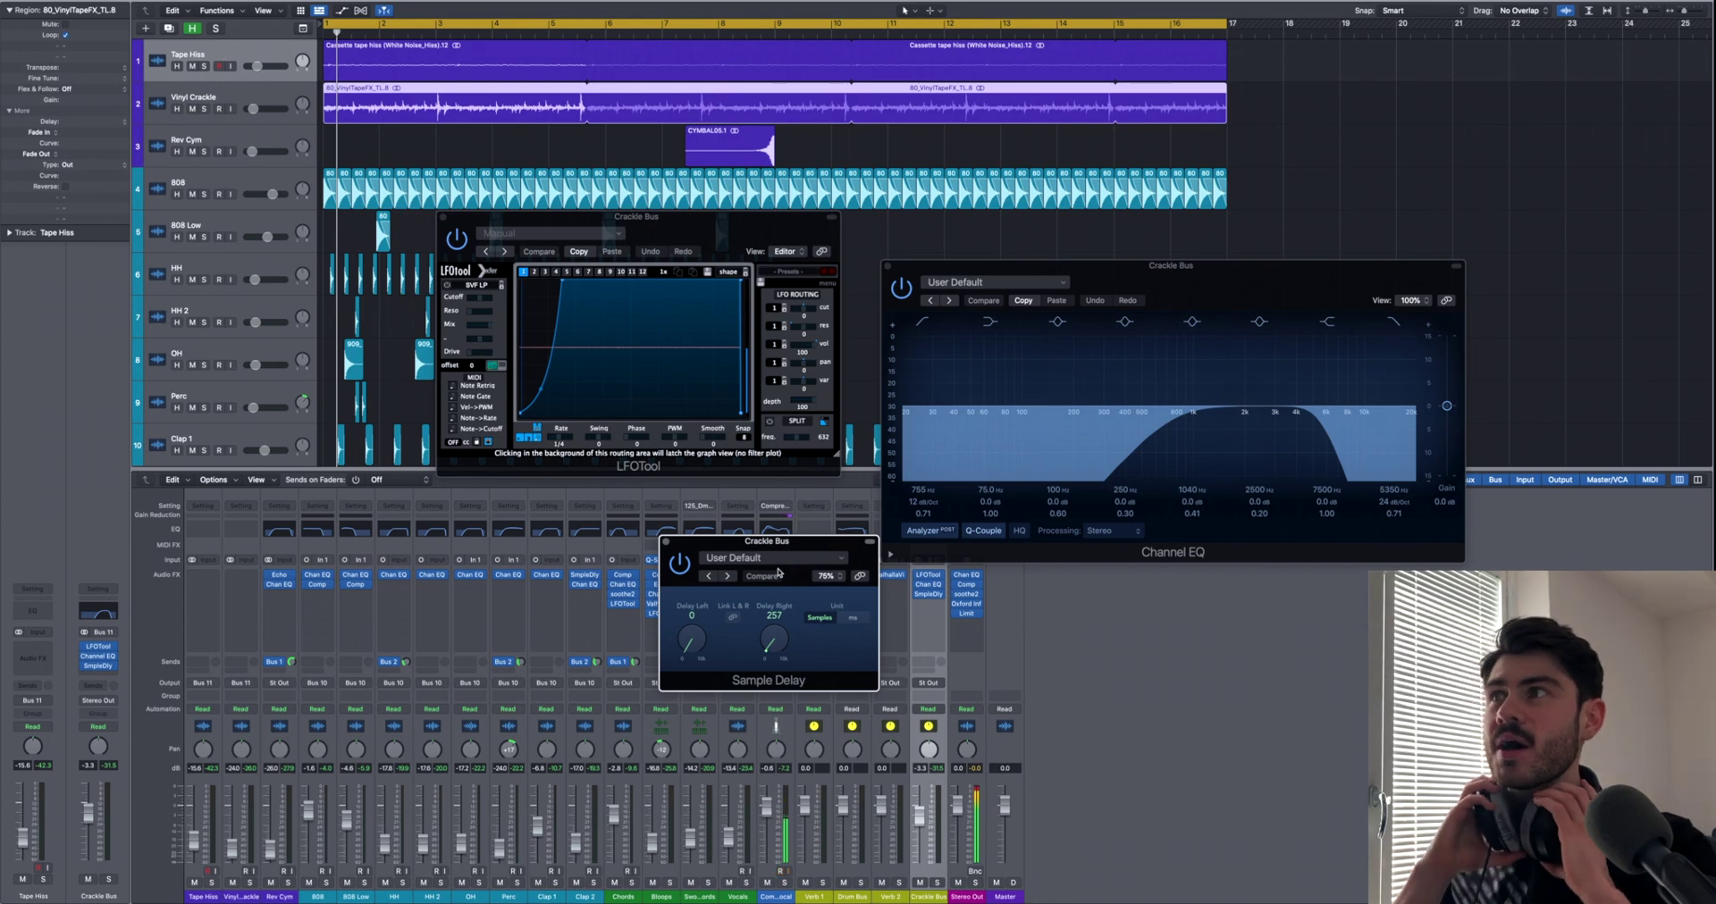
# Step: Solo the Tape Hiss and Vinyl Crackle tracks to hear them alone, then clear all solos
pyautogui.click(203, 66)
pyautogui.click(205, 109)
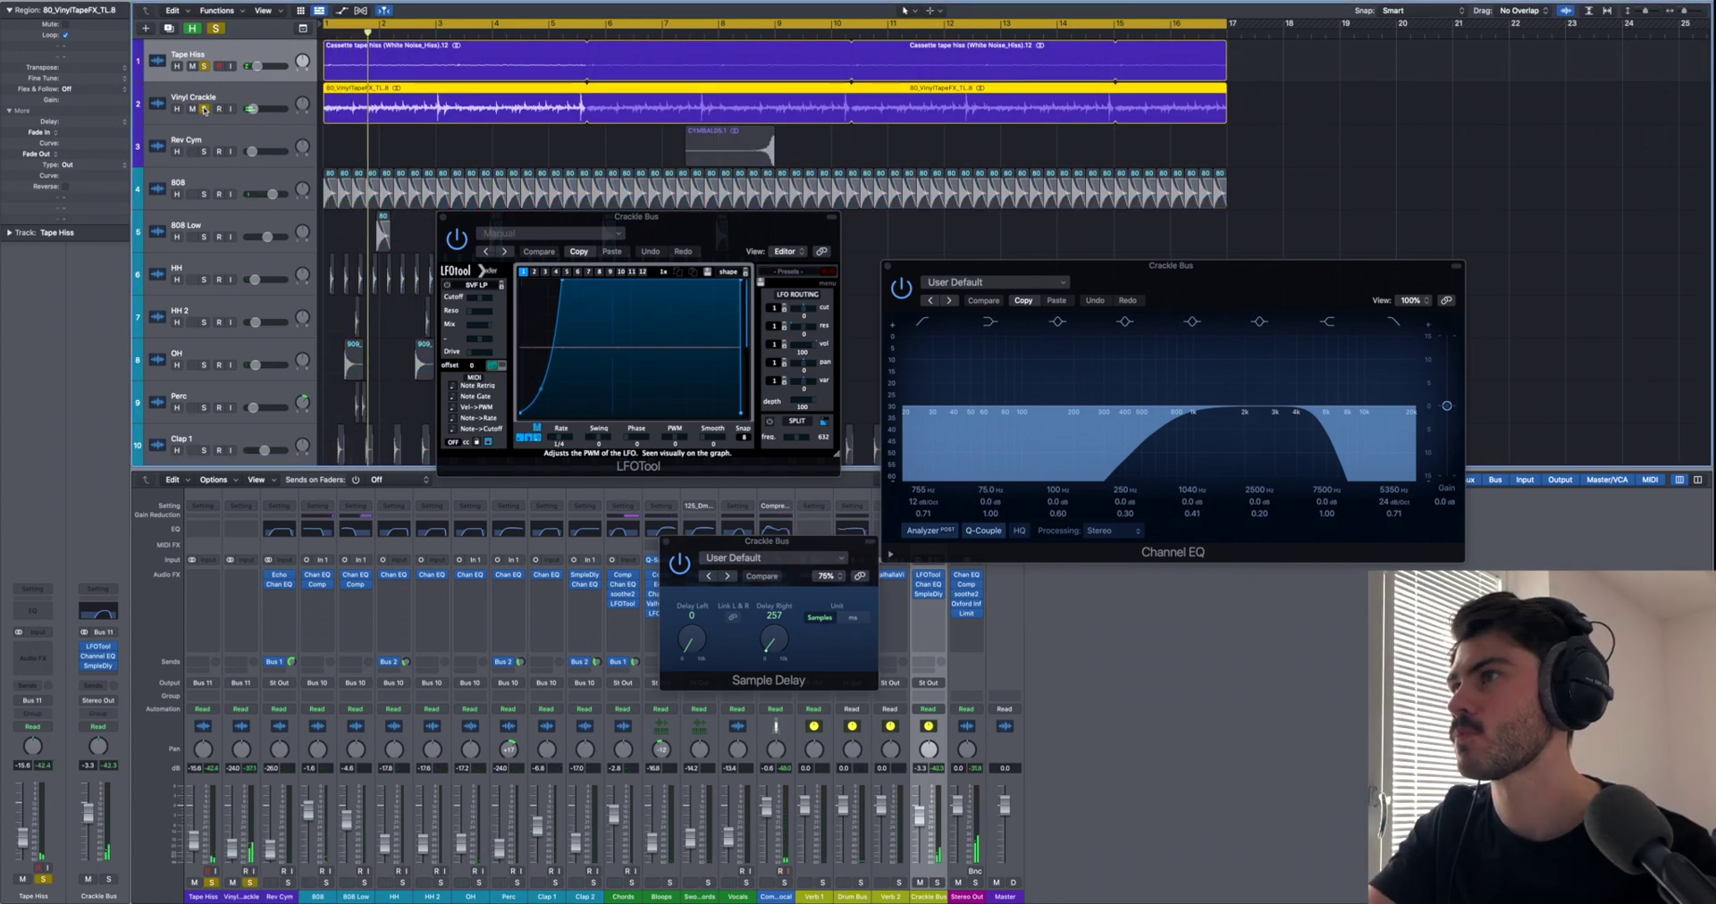
pyautogui.click(215, 28)
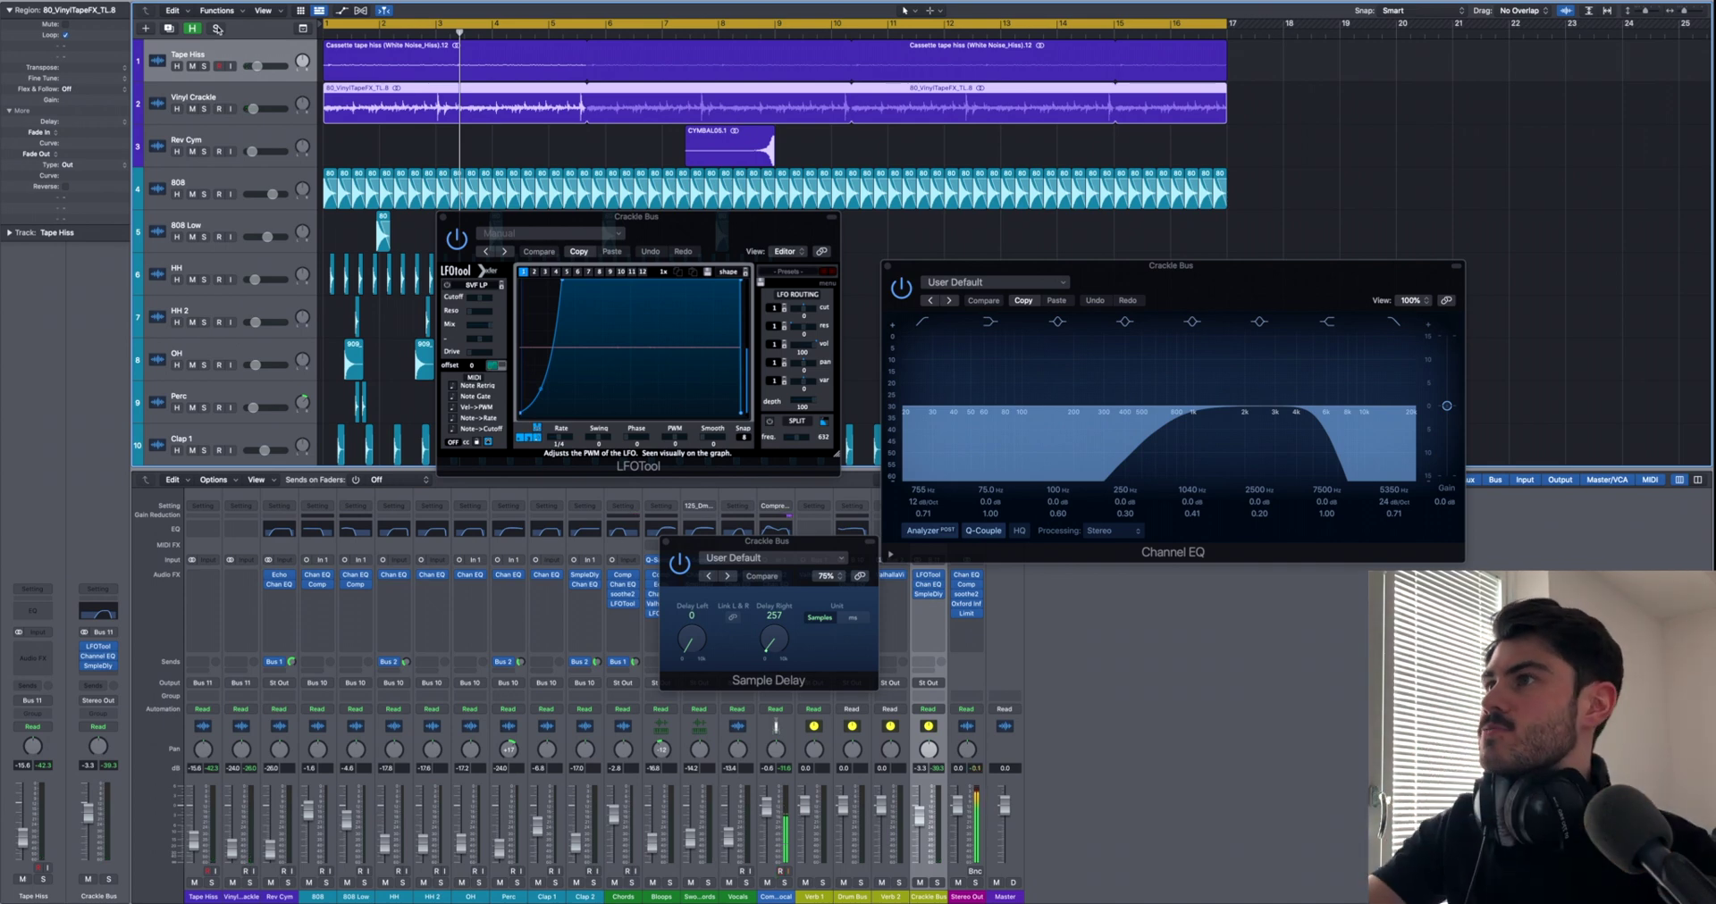
# Step: Close the three Crackle Bus plug-in windows and hide the mixer
pyautogui.click(441, 217)
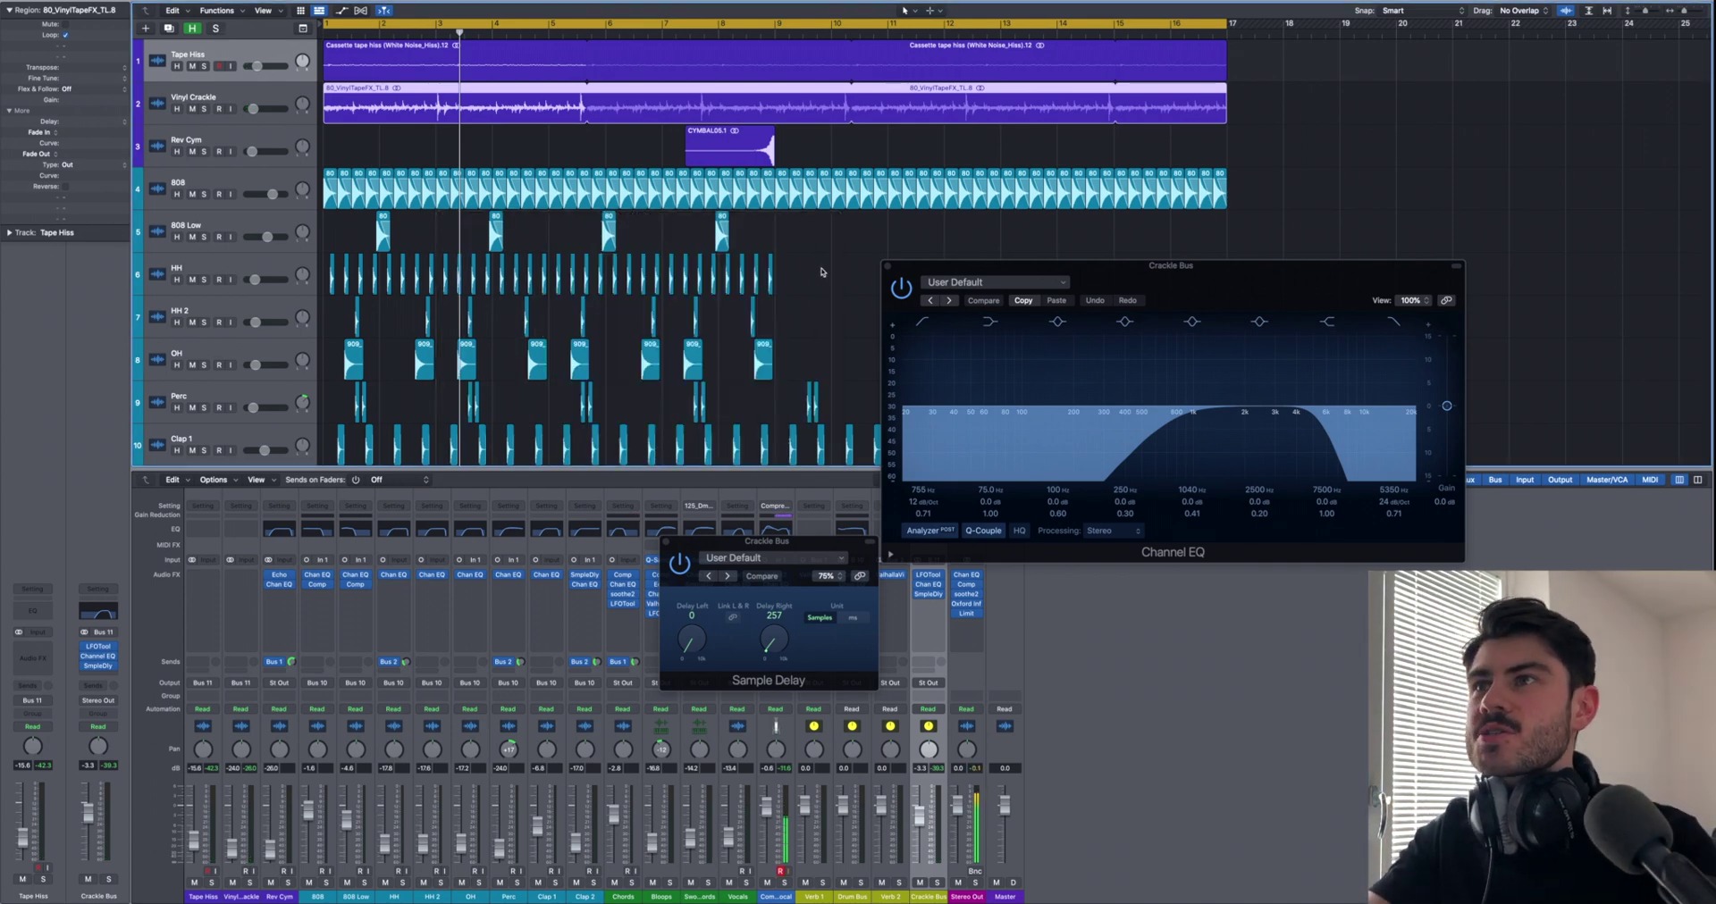
pyautogui.click(886, 265)
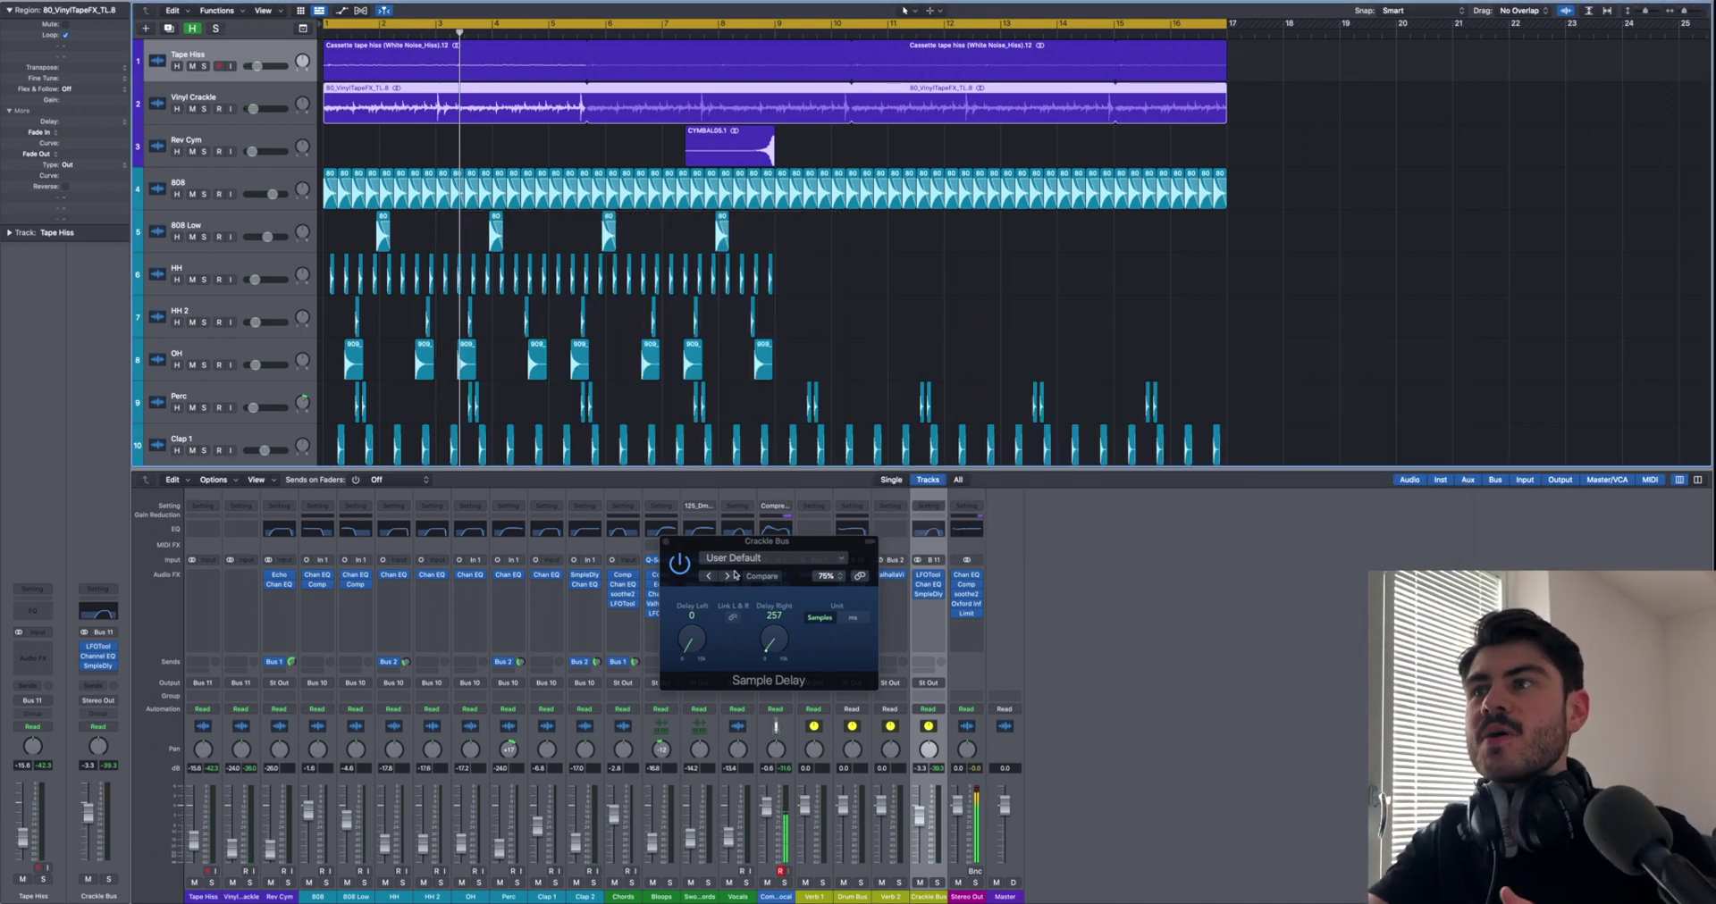
pyautogui.click(665, 544)
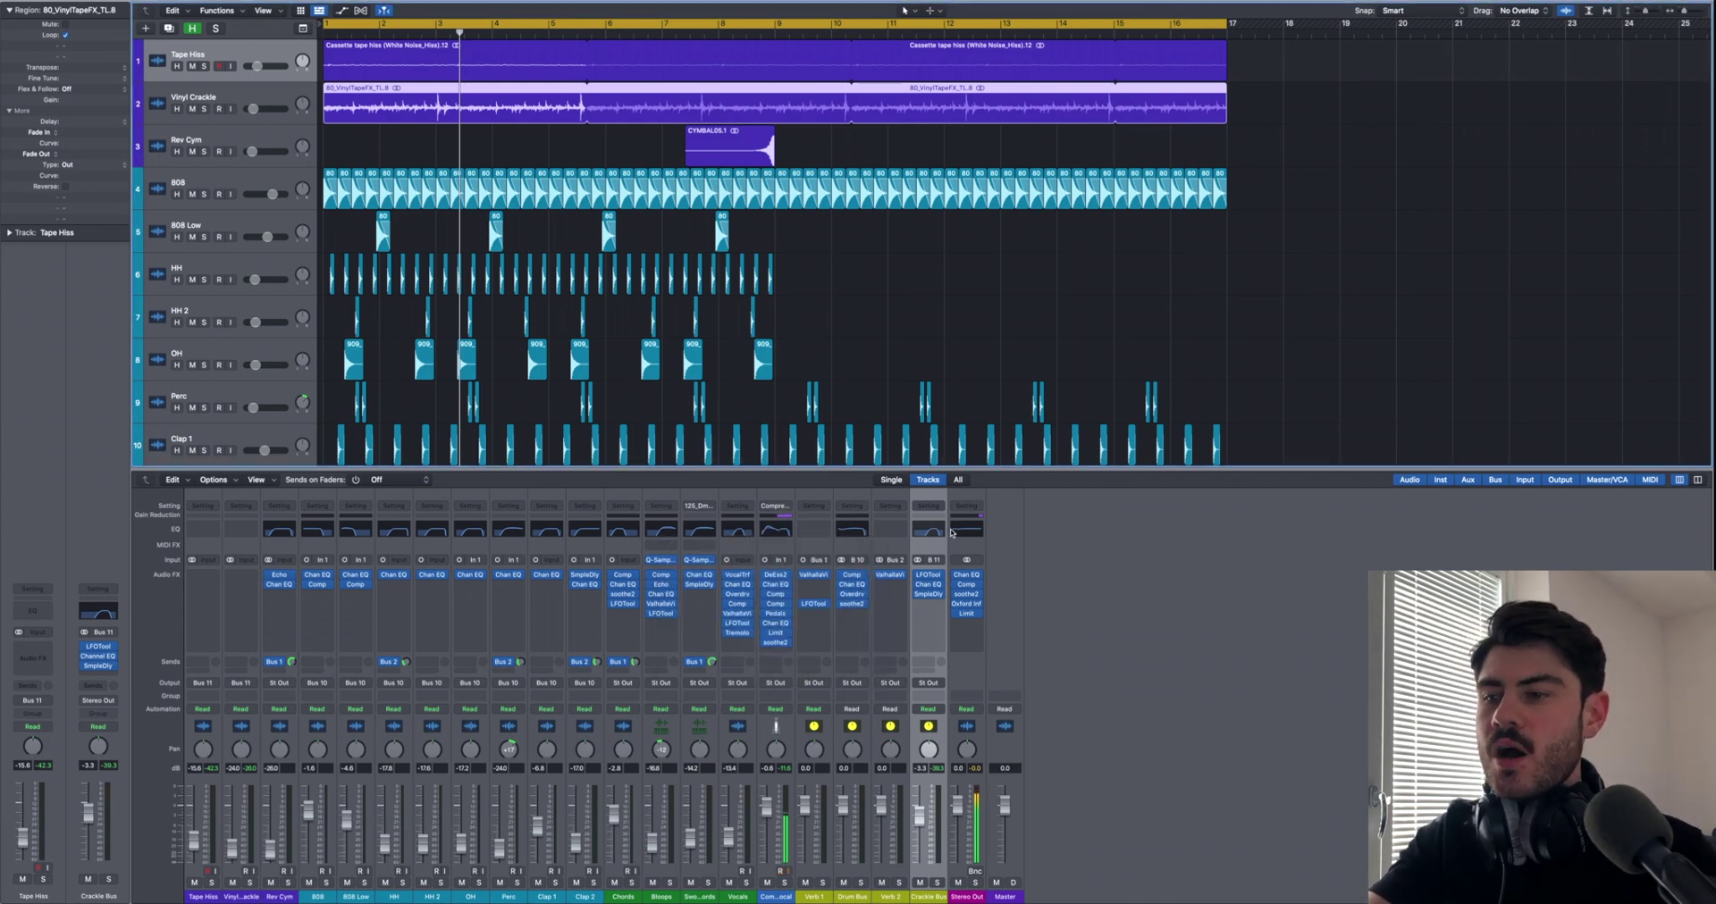
pyautogui.press('x')
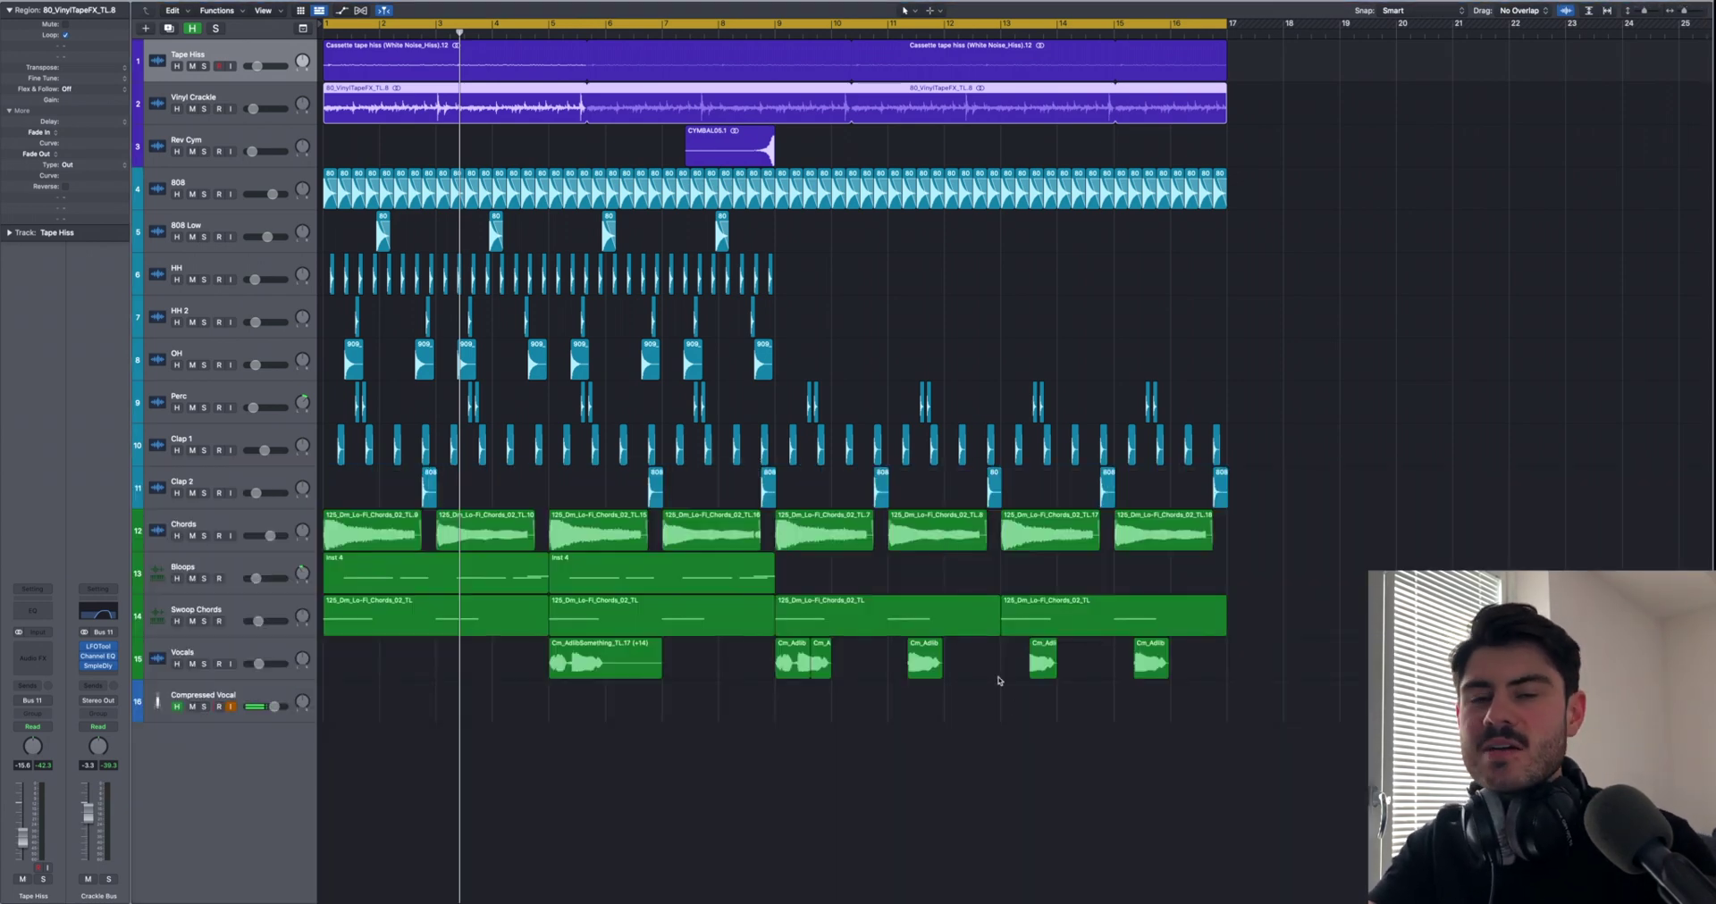
# Step: Select the Rev Cym track, solo it to hear the reversed cymbal, then turn the solo off
pyautogui.scroll(5, 1027, 722)
pyautogui.hscroll(-2, 1027, 721)
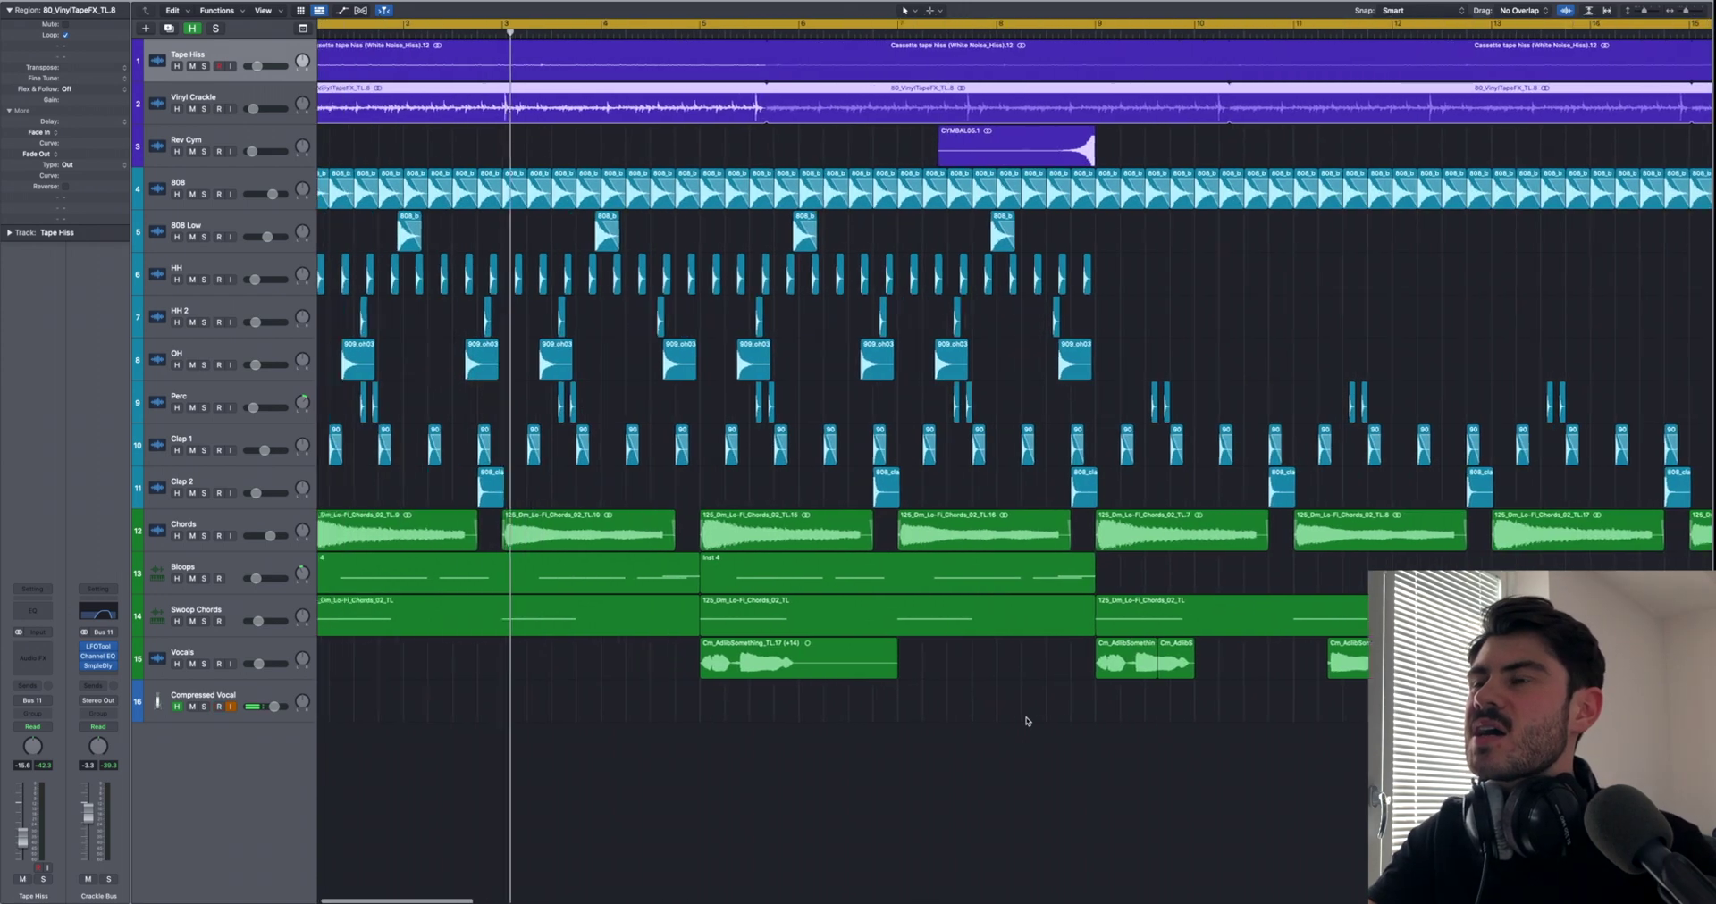
pyautogui.hscroll(-1, 1027, 721)
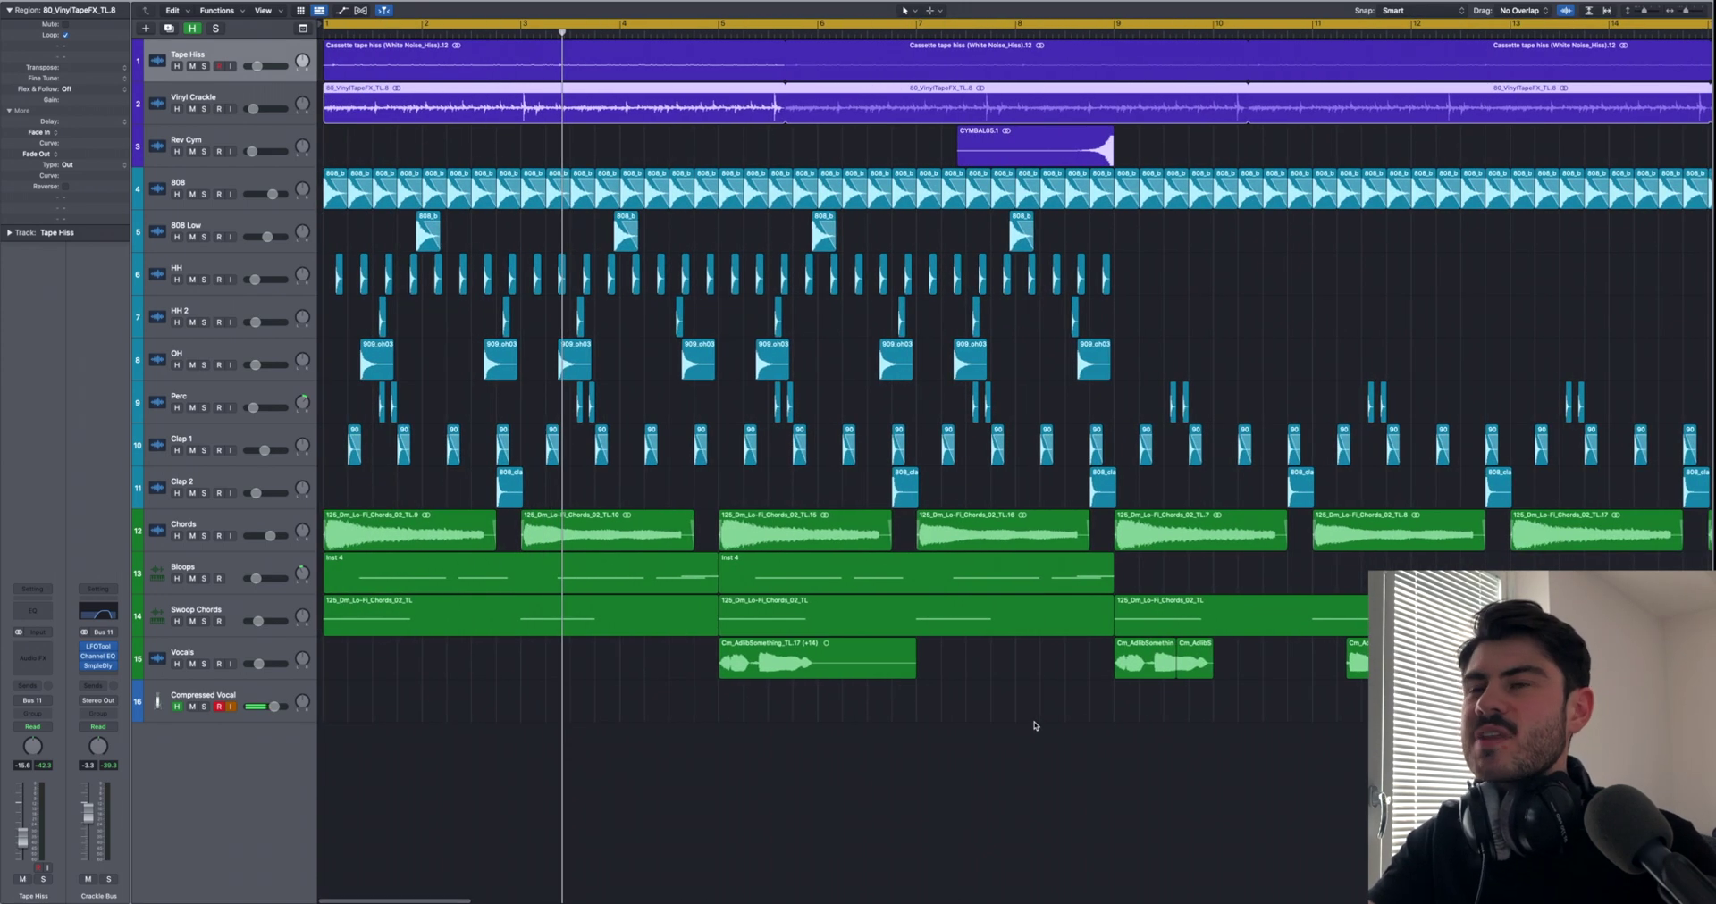
pyautogui.click(241, 134)
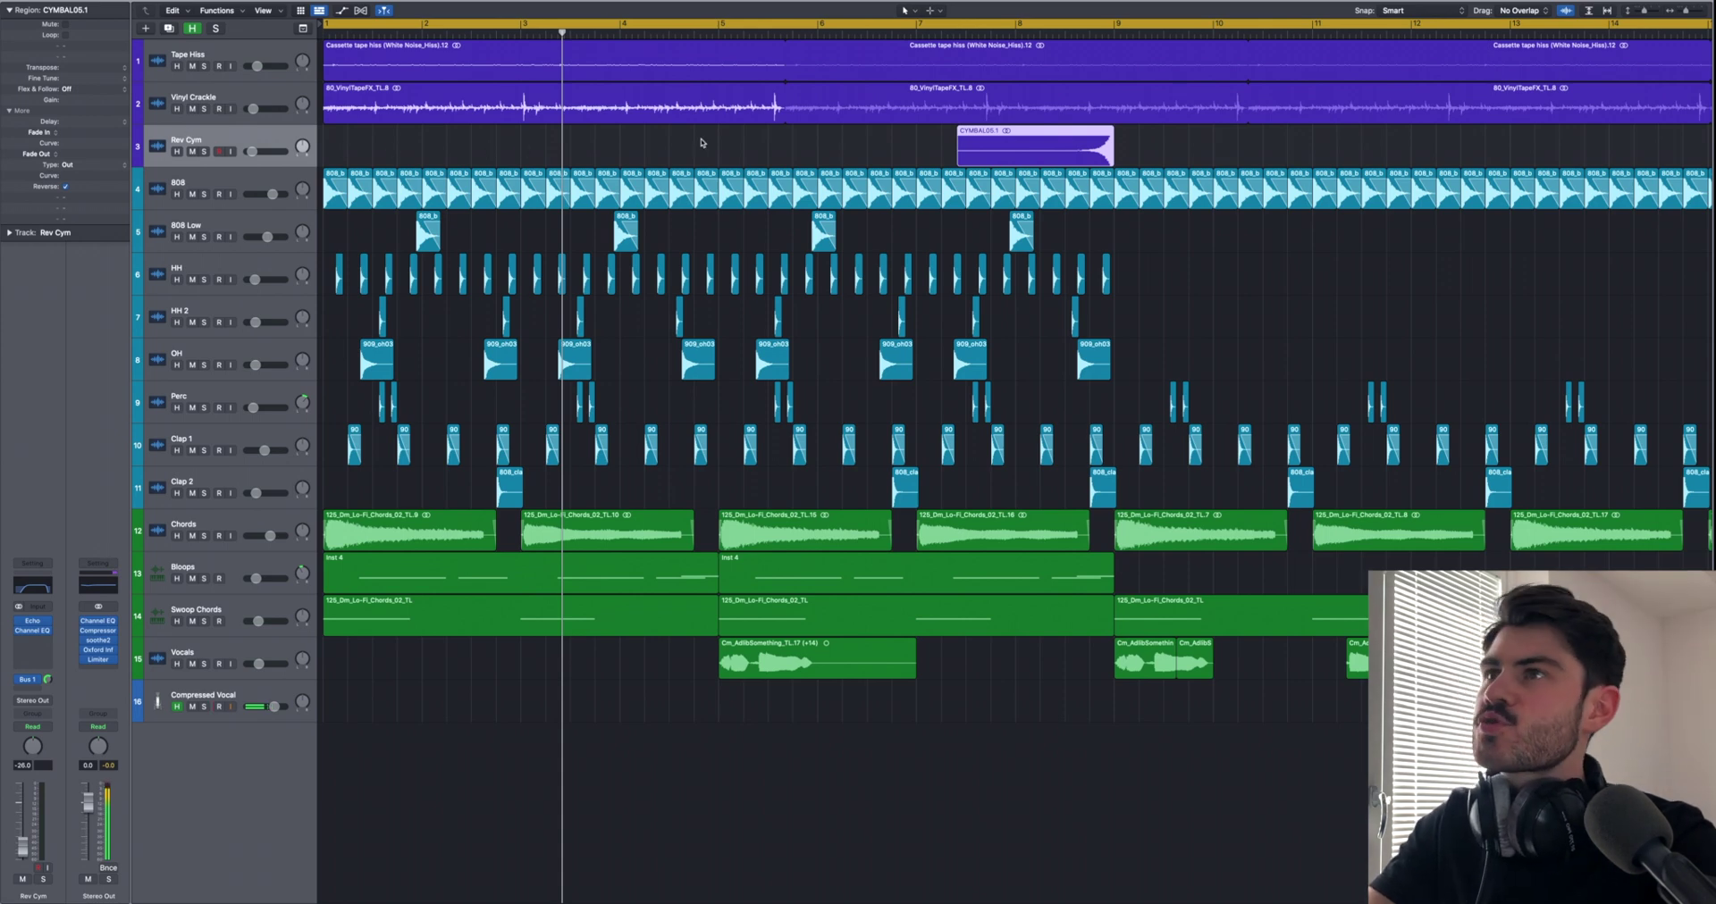
pyautogui.scroll(-1, 855, 157)
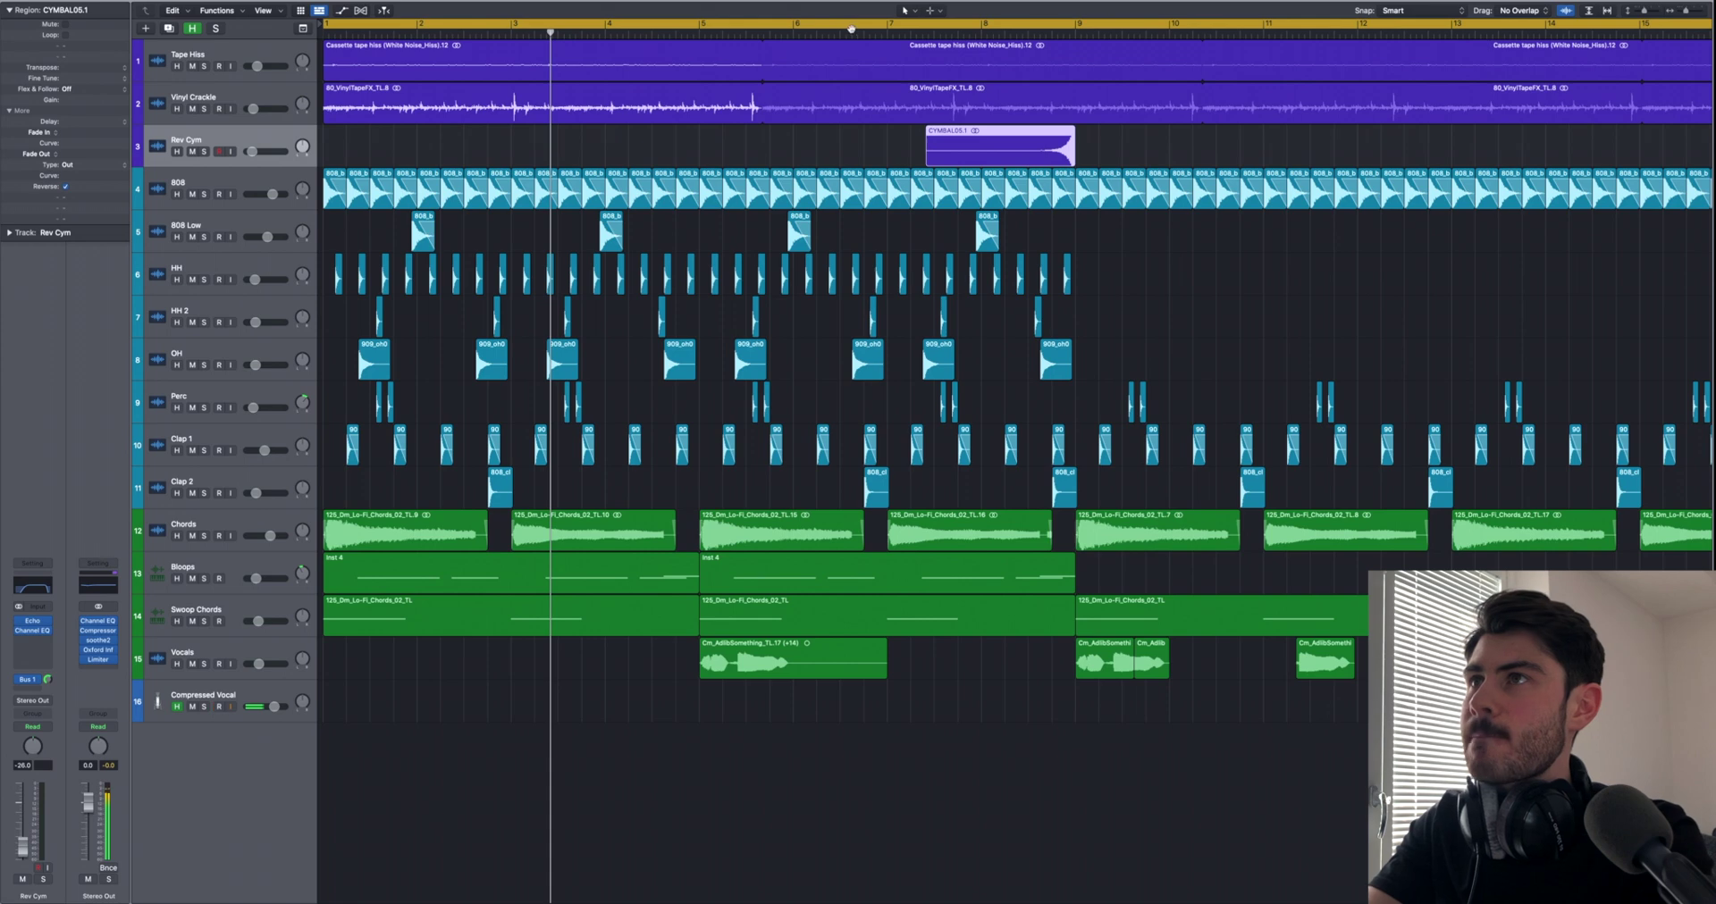
pyautogui.click(204, 152)
pyautogui.press('space')
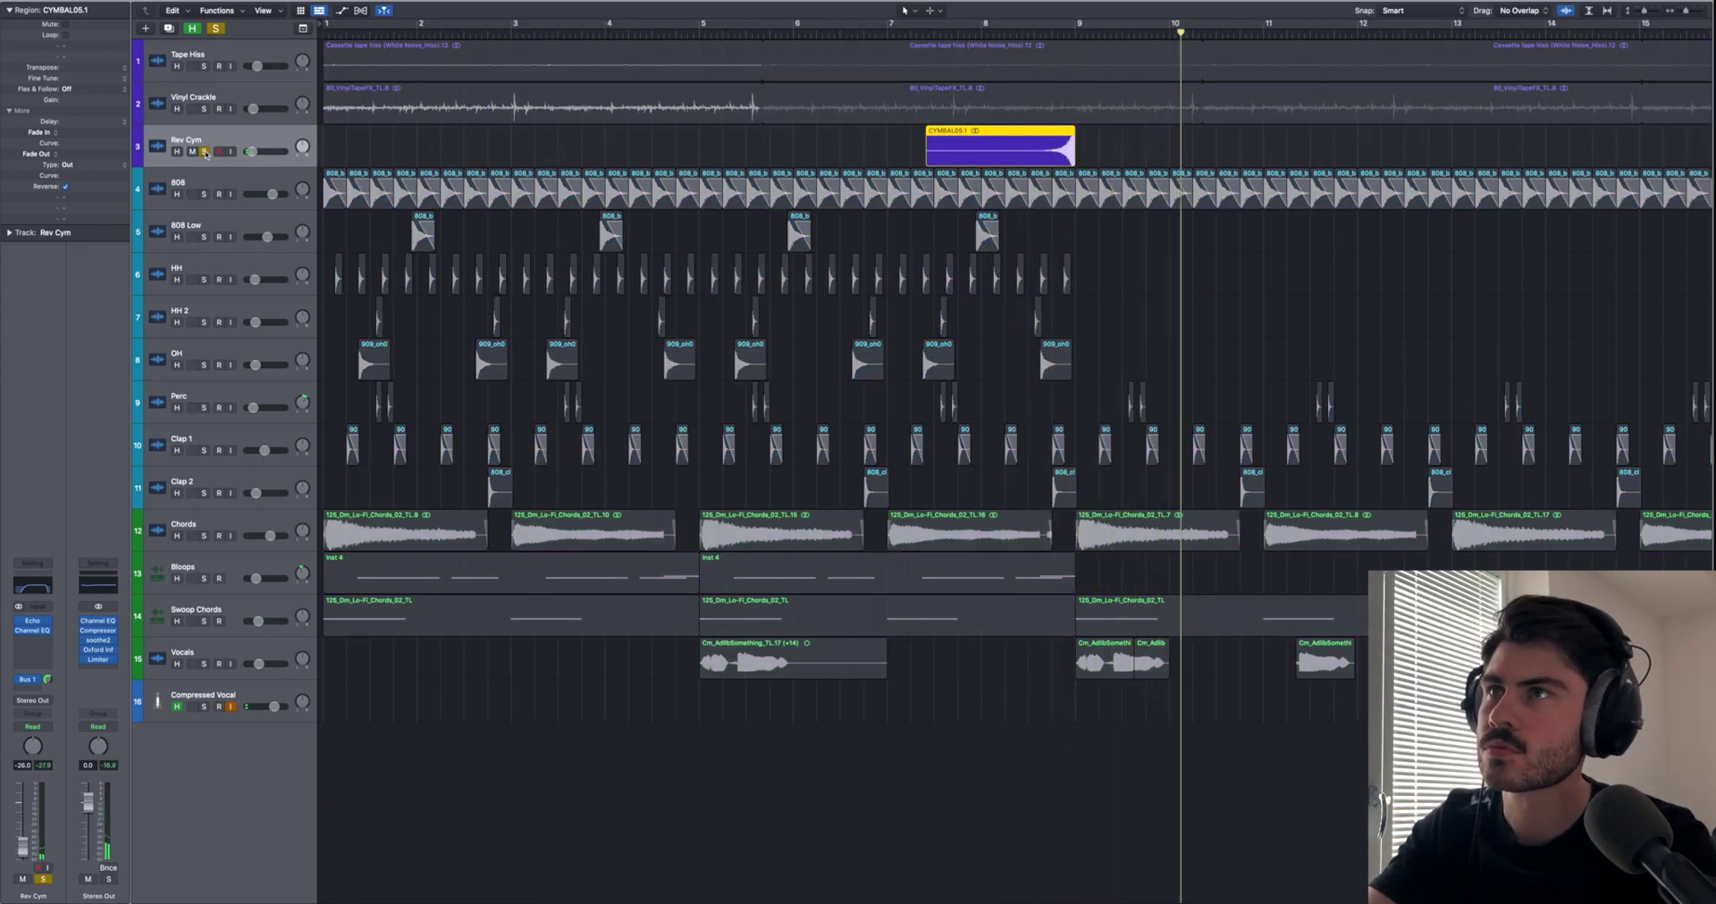
pyautogui.click(205, 152)
# Step: Show the mixer and examine the Echo and Channel EQ settings on the Rev Cym channel, closing each plug-in window
pyautogui.press('x')
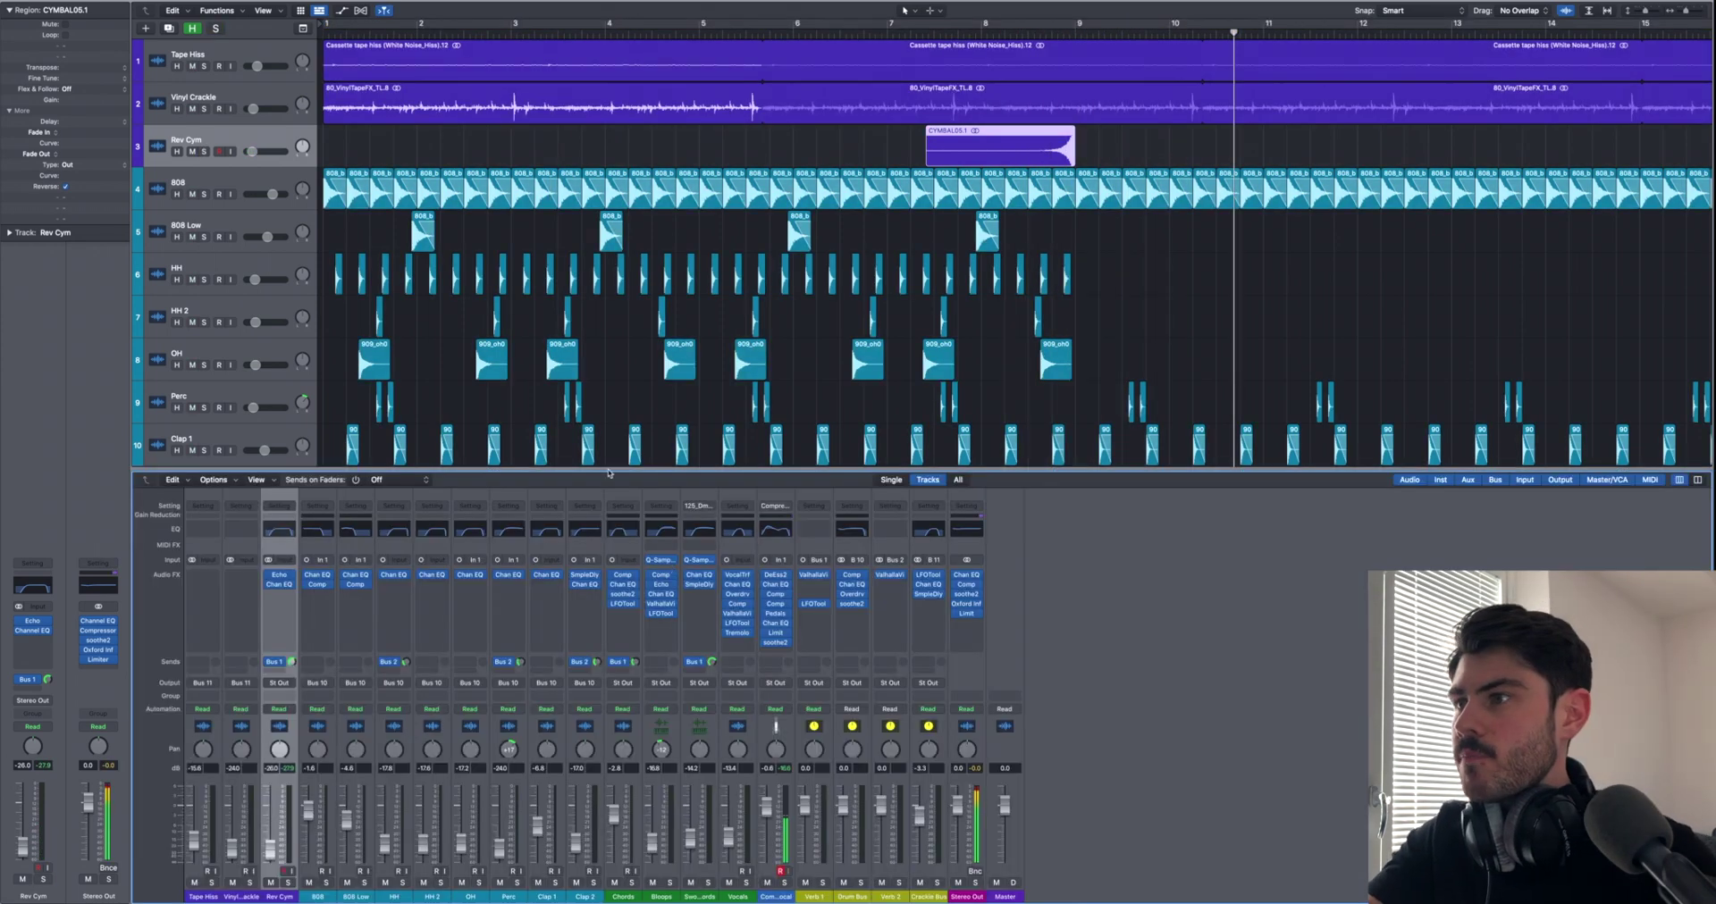
pyautogui.click(278, 576)
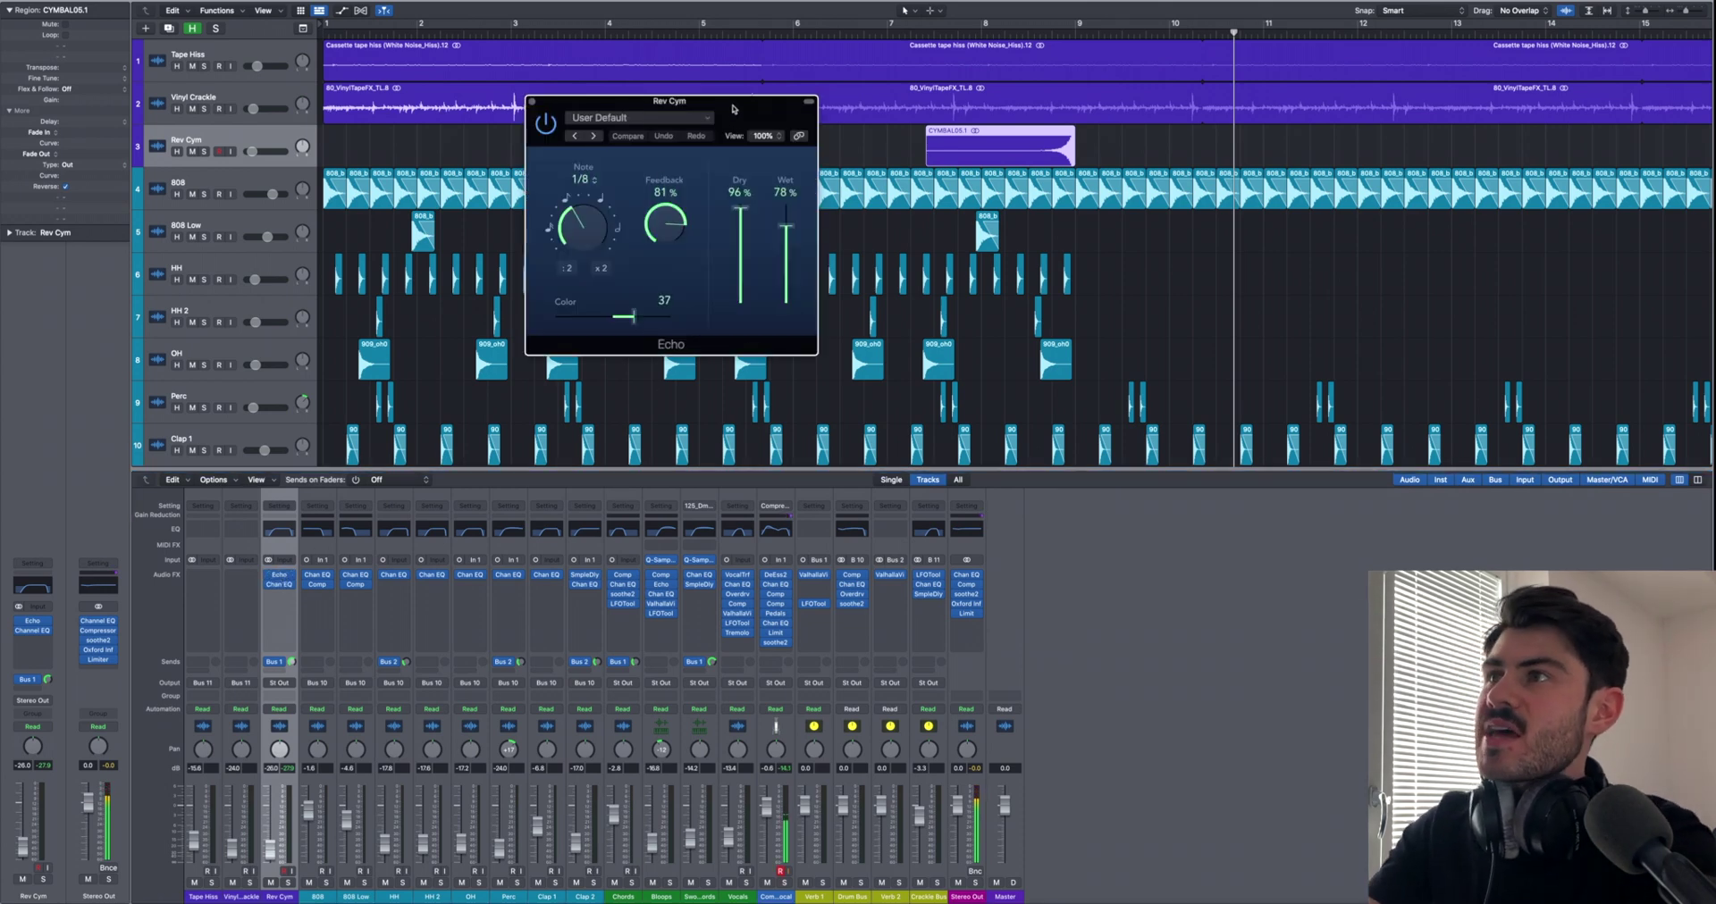
pyautogui.moveTo(726, 101); pyautogui.dragTo(772, 227)
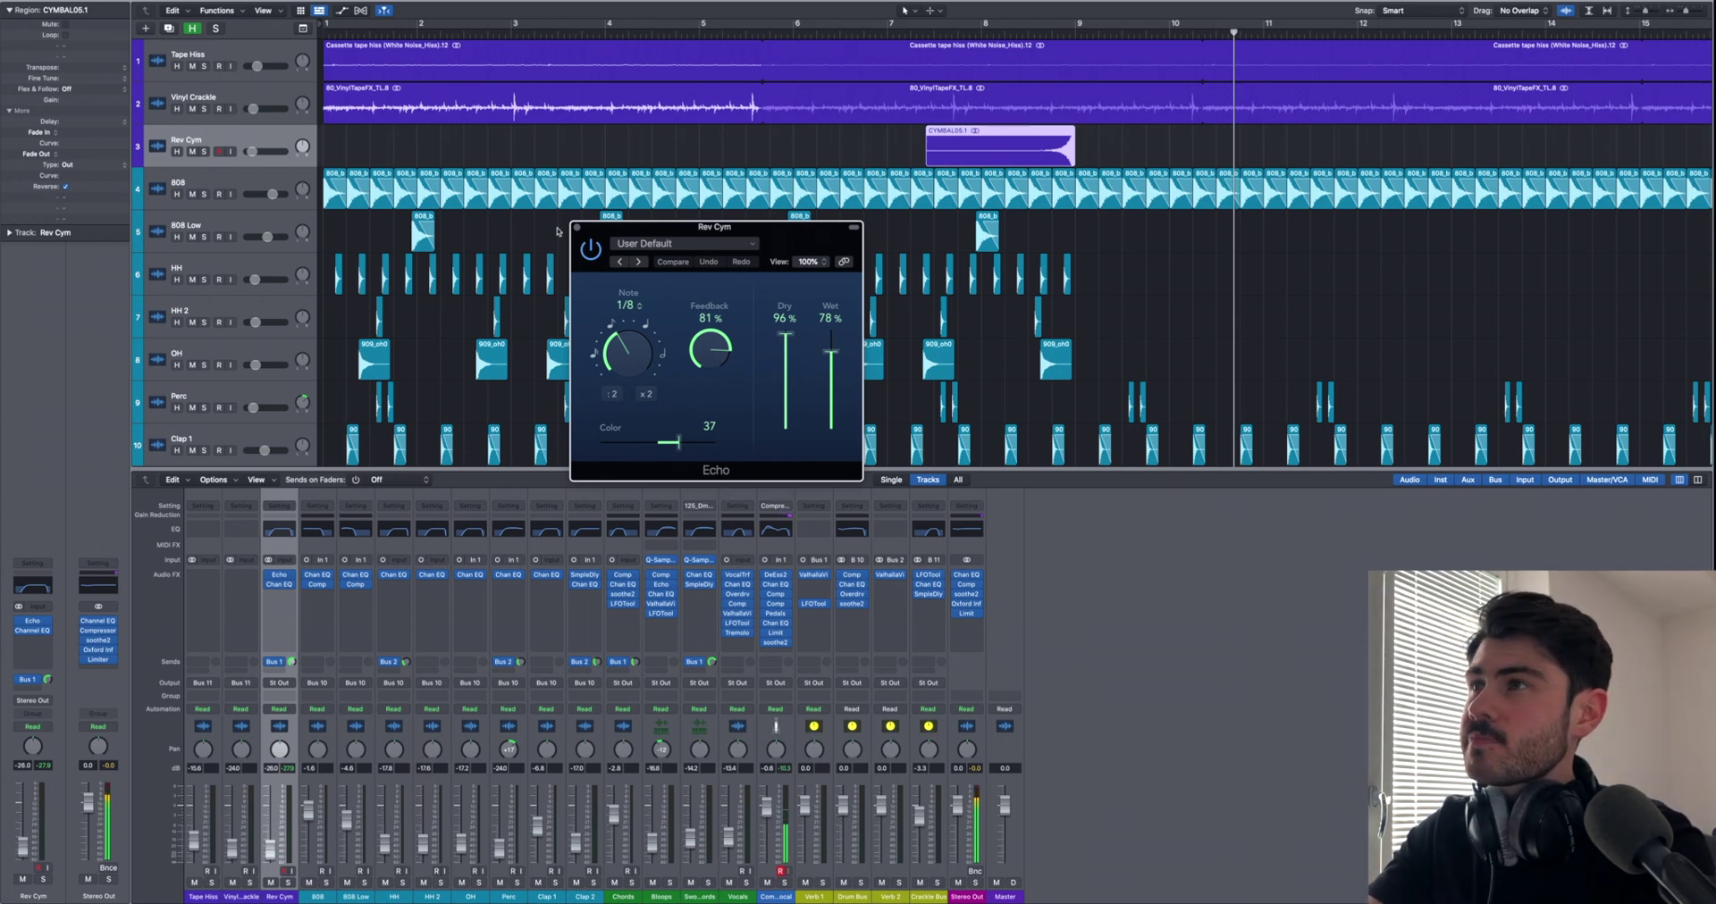
pyautogui.click(578, 228)
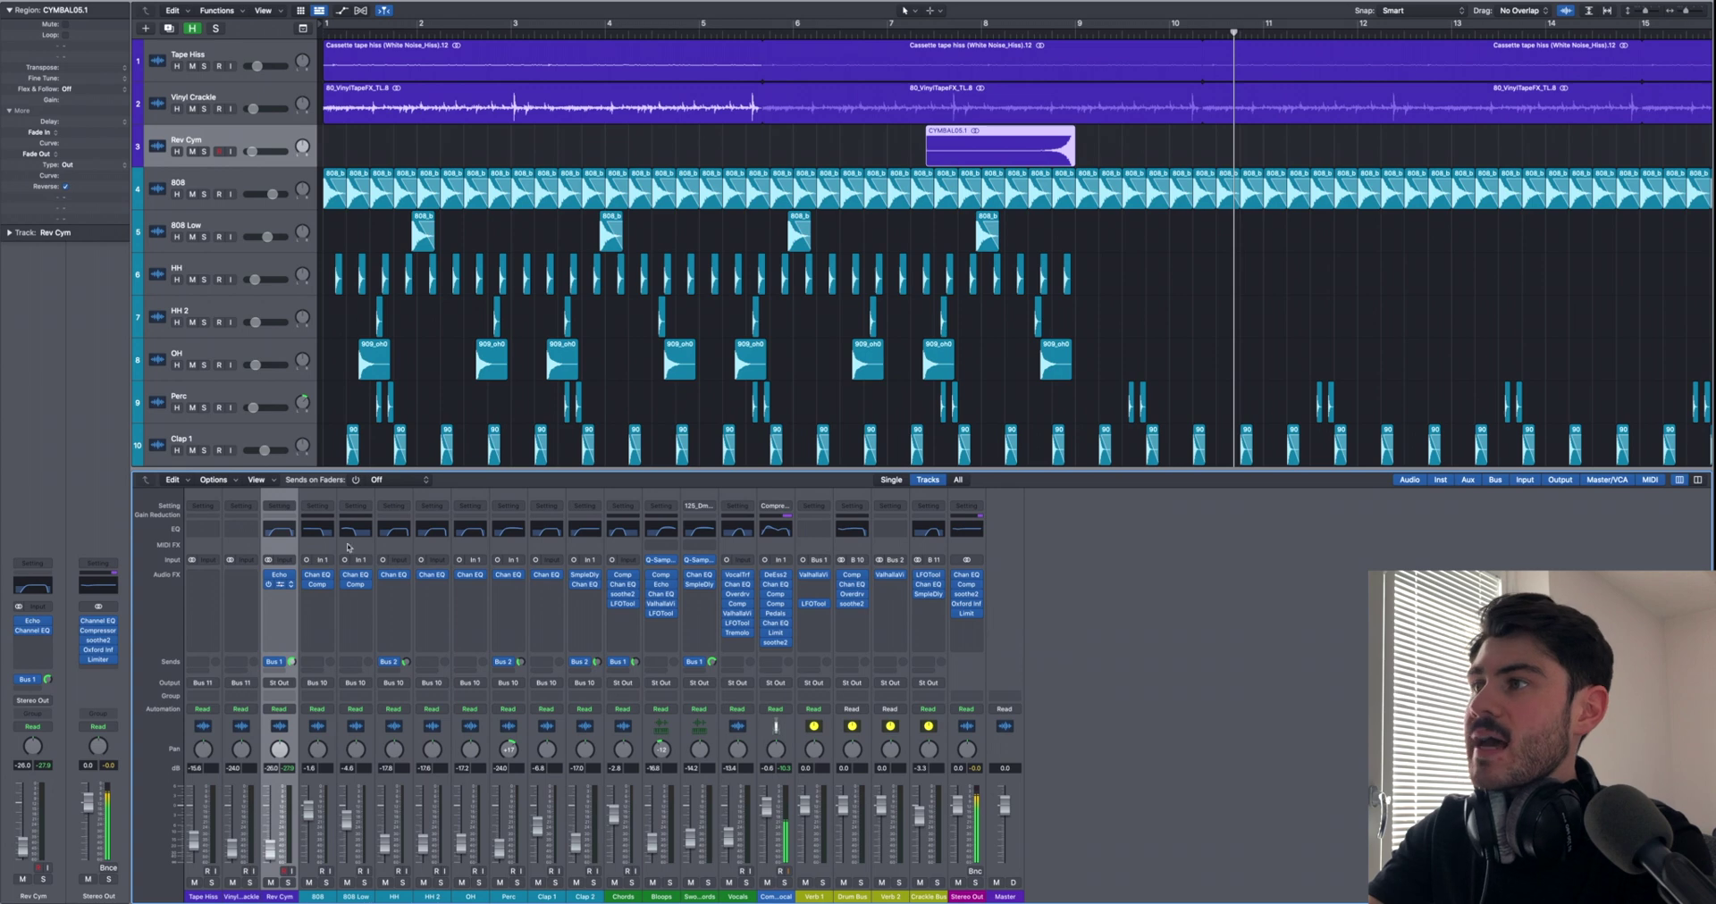
pyautogui.click(268, 585)
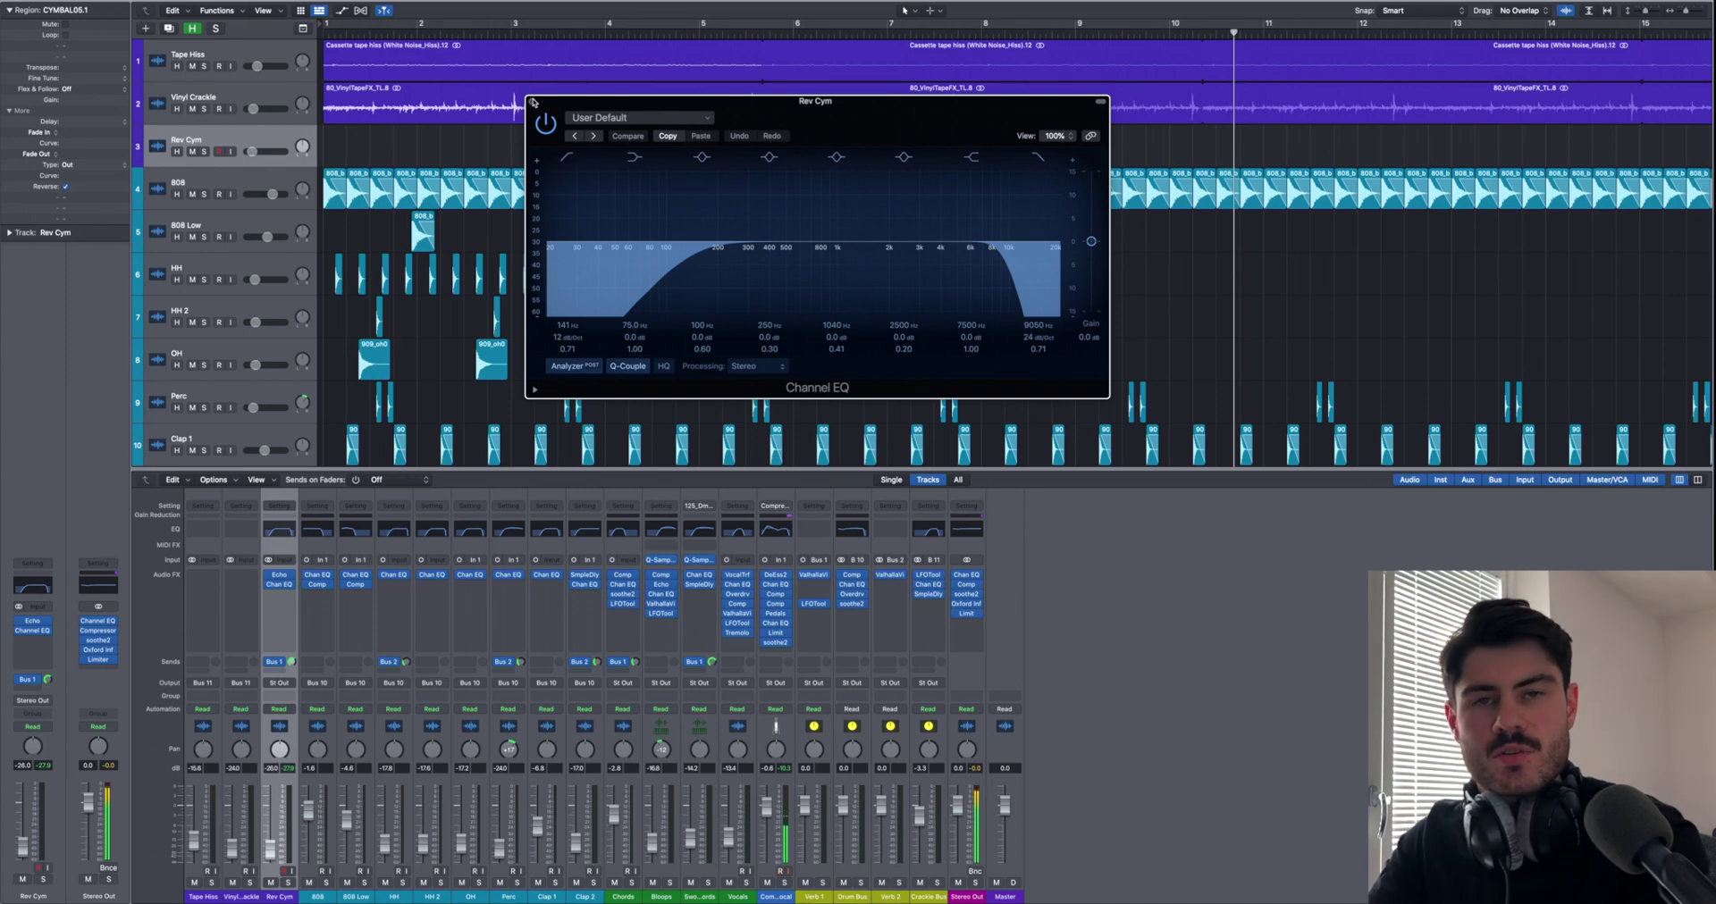
pyautogui.click(533, 103)
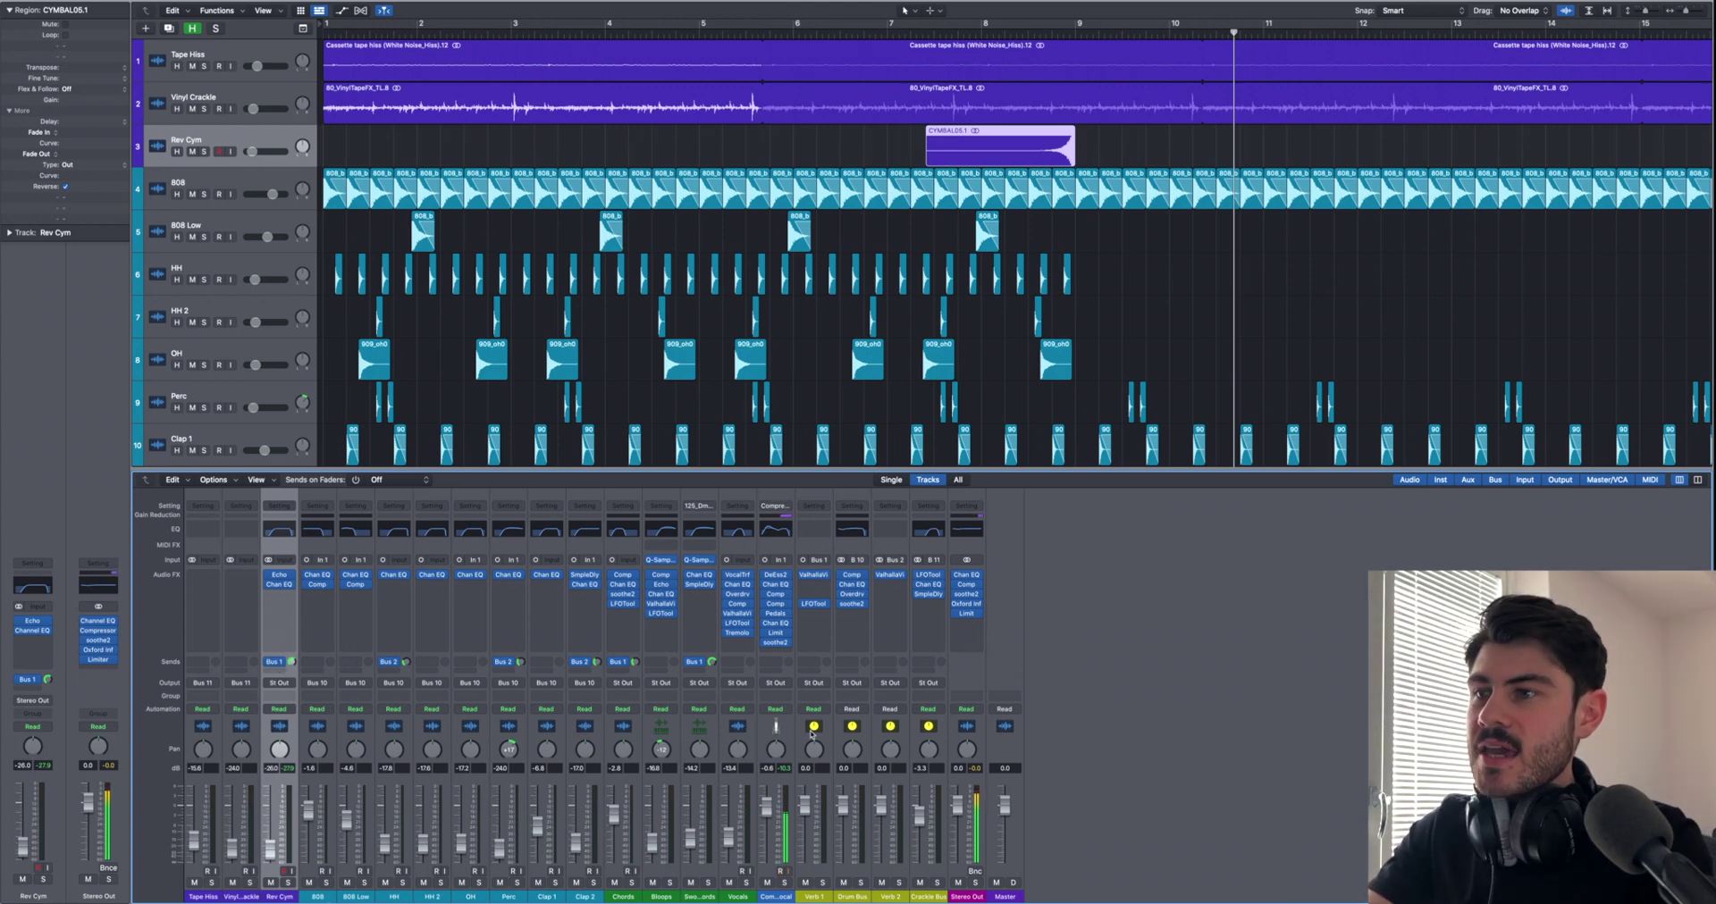
# Step: Examine the ValhallaVintageVerb settings on the Verb 1 bus, then close the plug-in
pyautogui.click(812, 515)
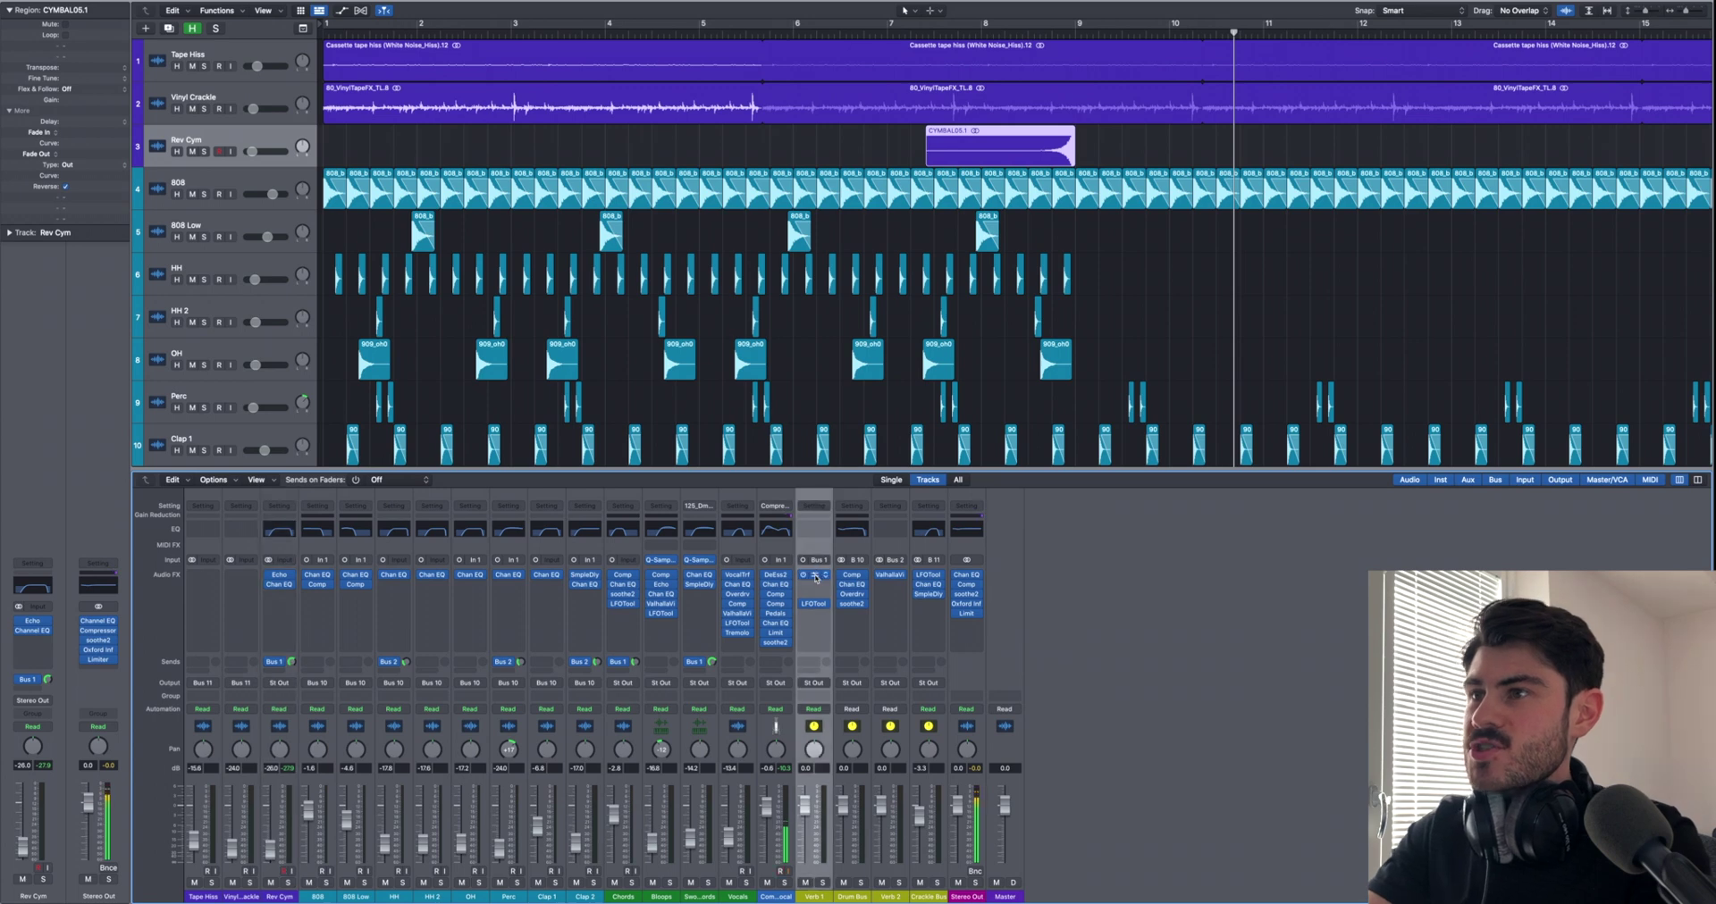
pyautogui.click(815, 578)
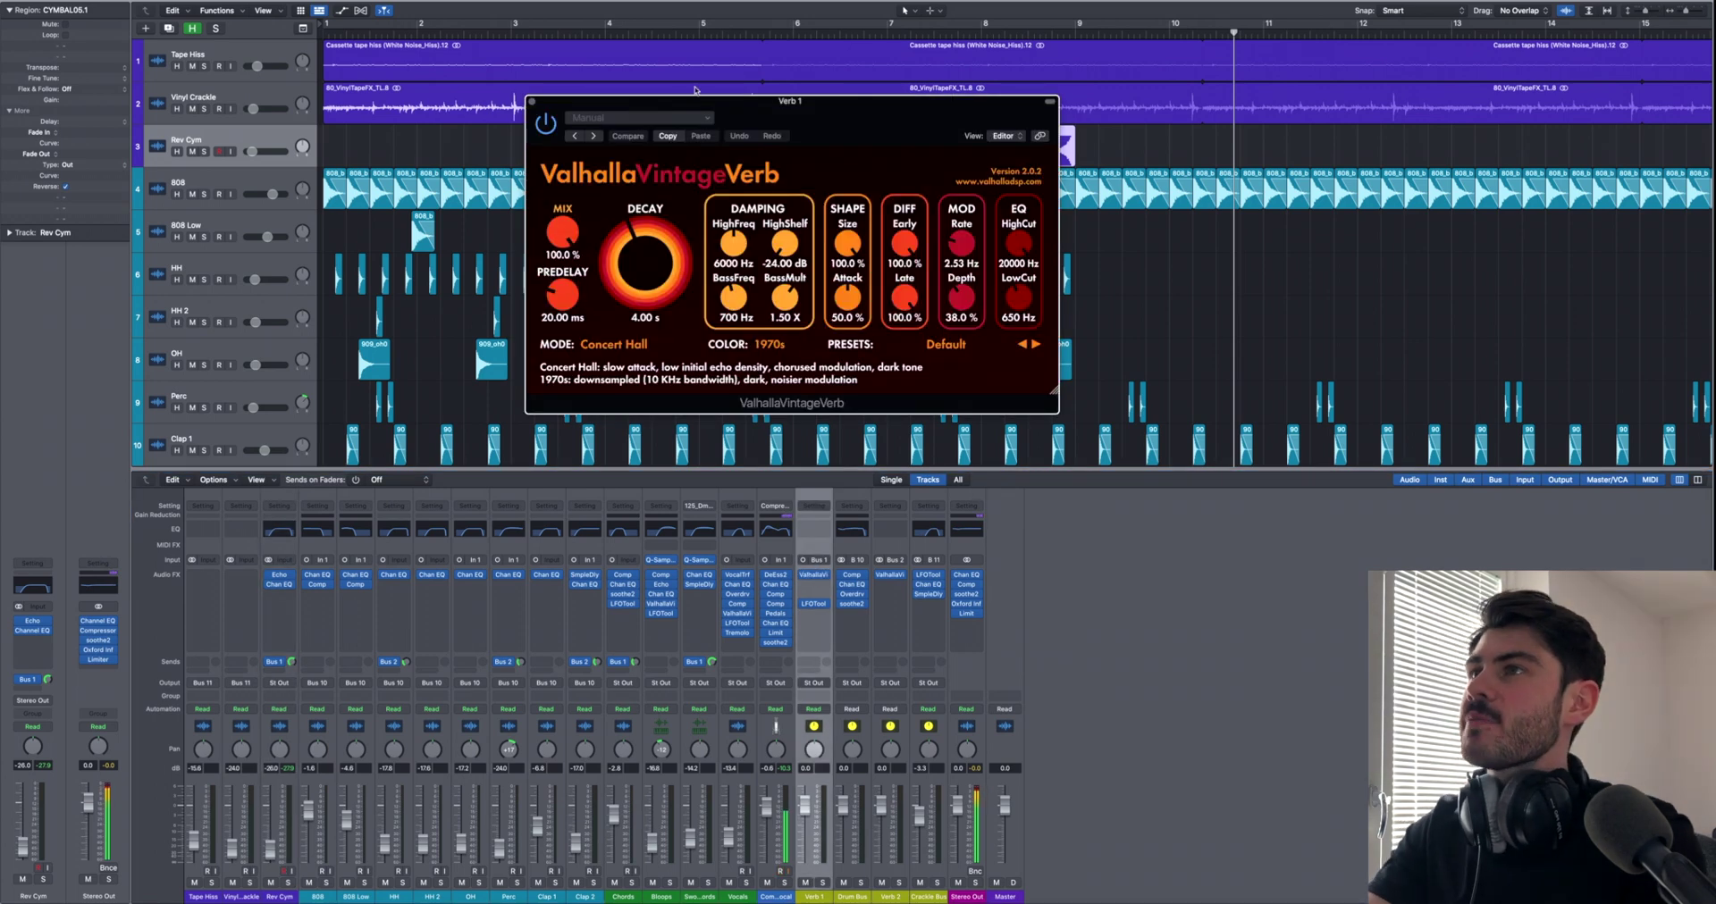
pyautogui.moveTo(715, 111); pyautogui.dragTo(757, 105)
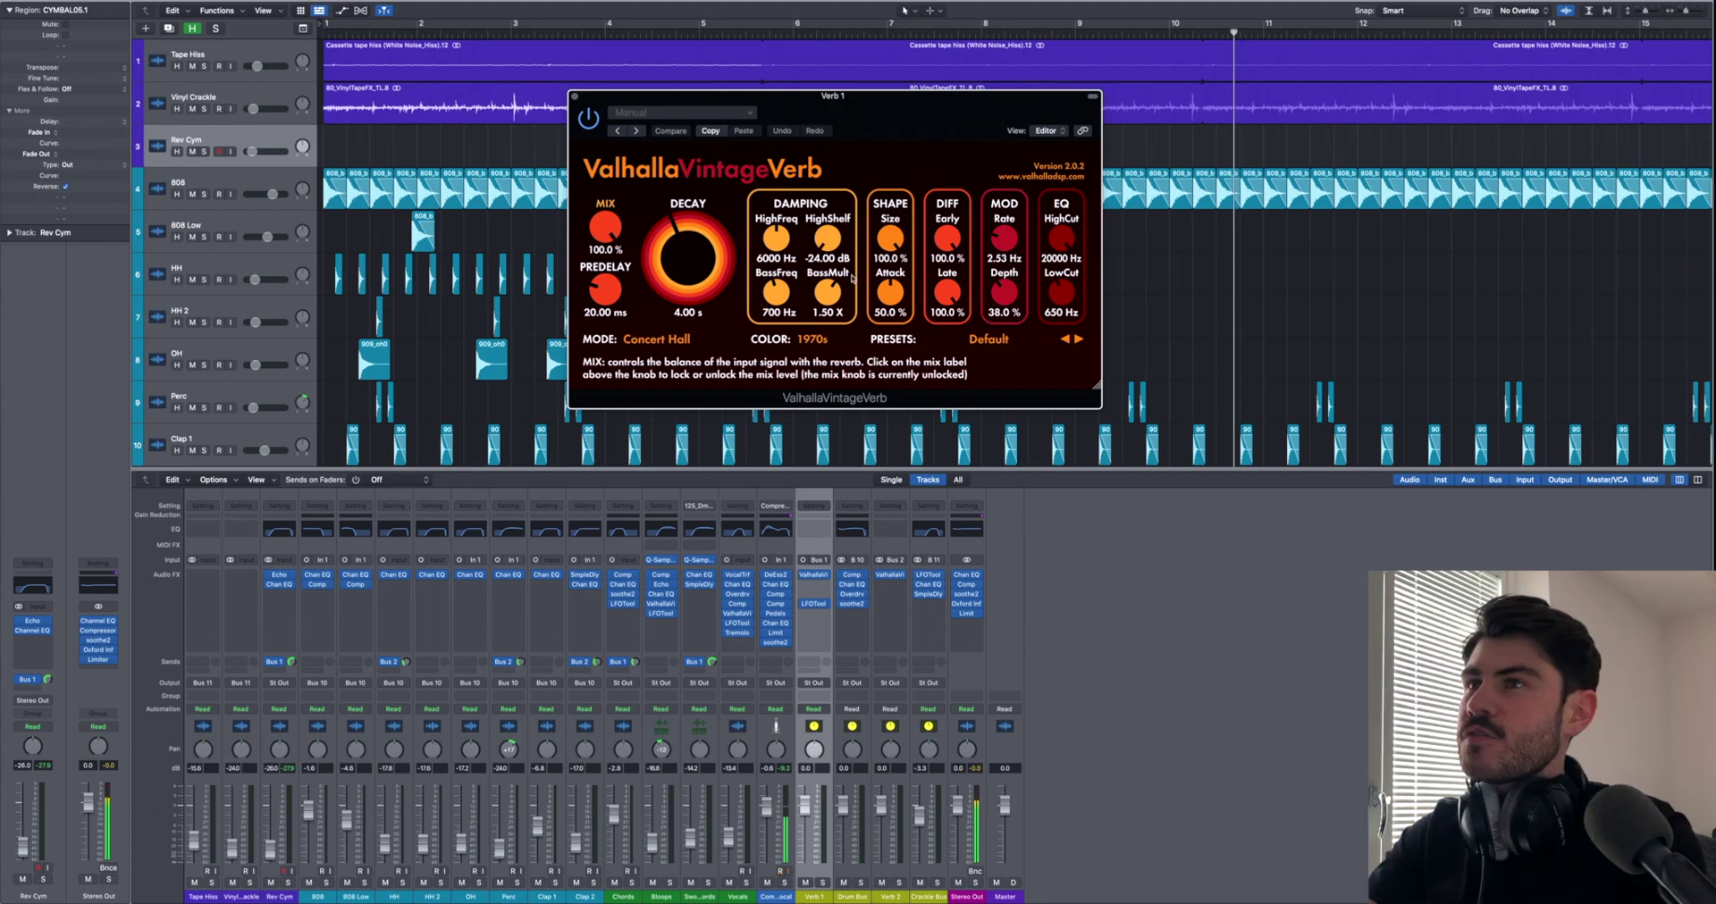
pyautogui.click(575, 97)
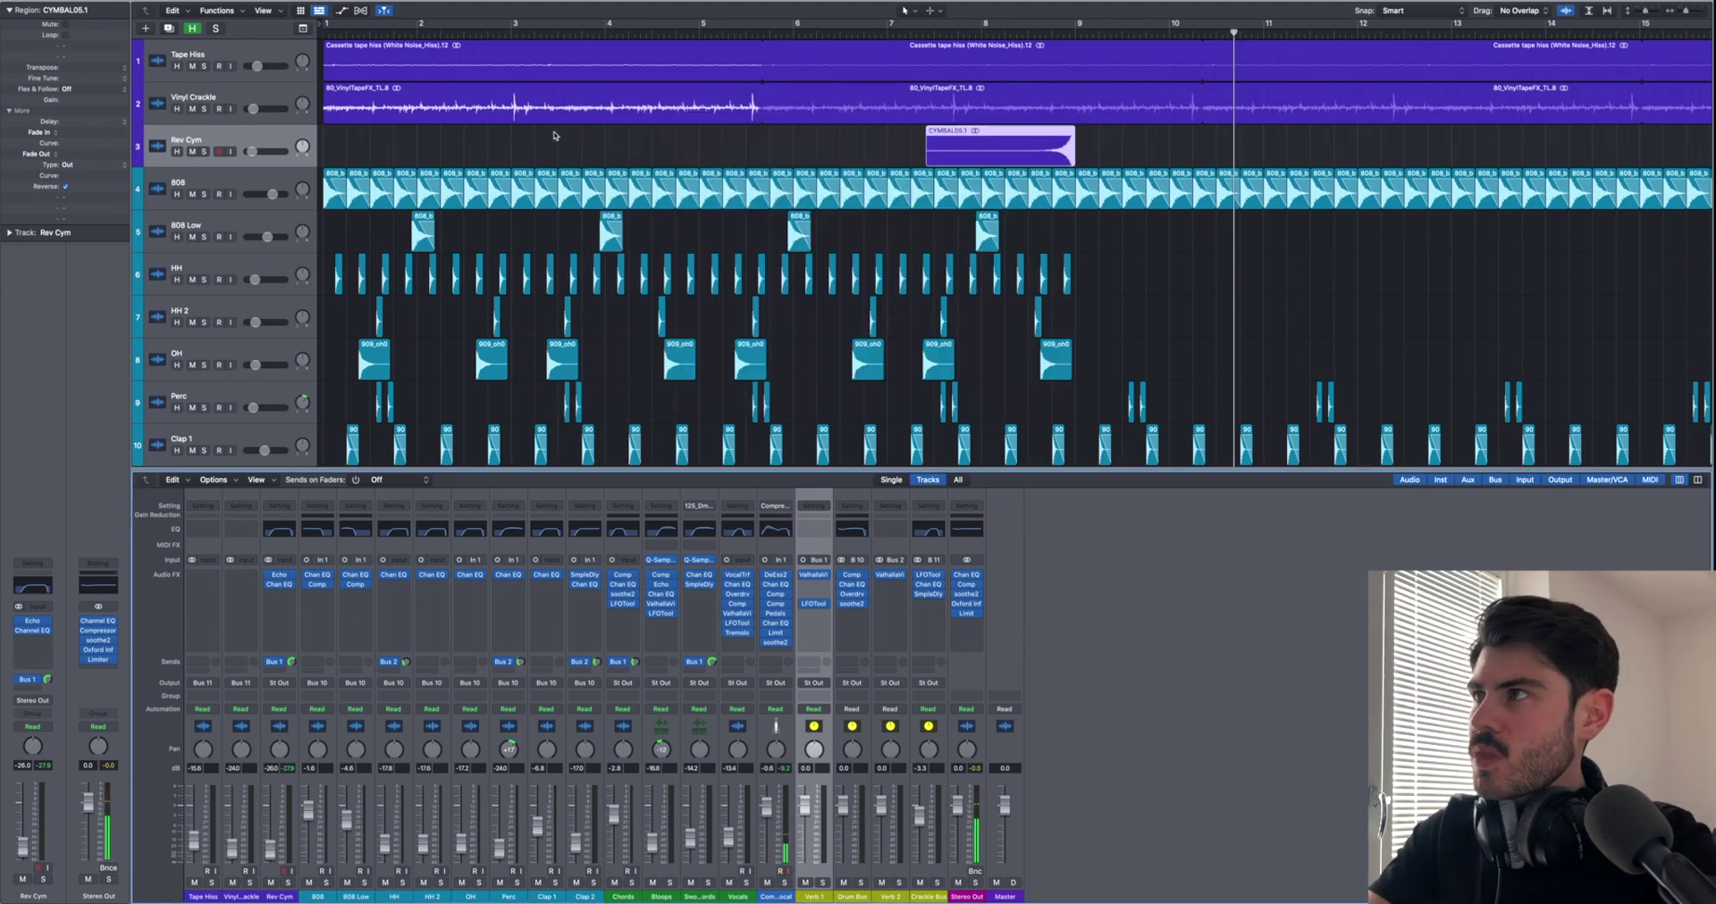
# Step: Select the 808 track, hide the mixer, set the cycle range from bar 1 to bar 9 and play it back
pyautogui.click(214, 176)
pyautogui.press('x')
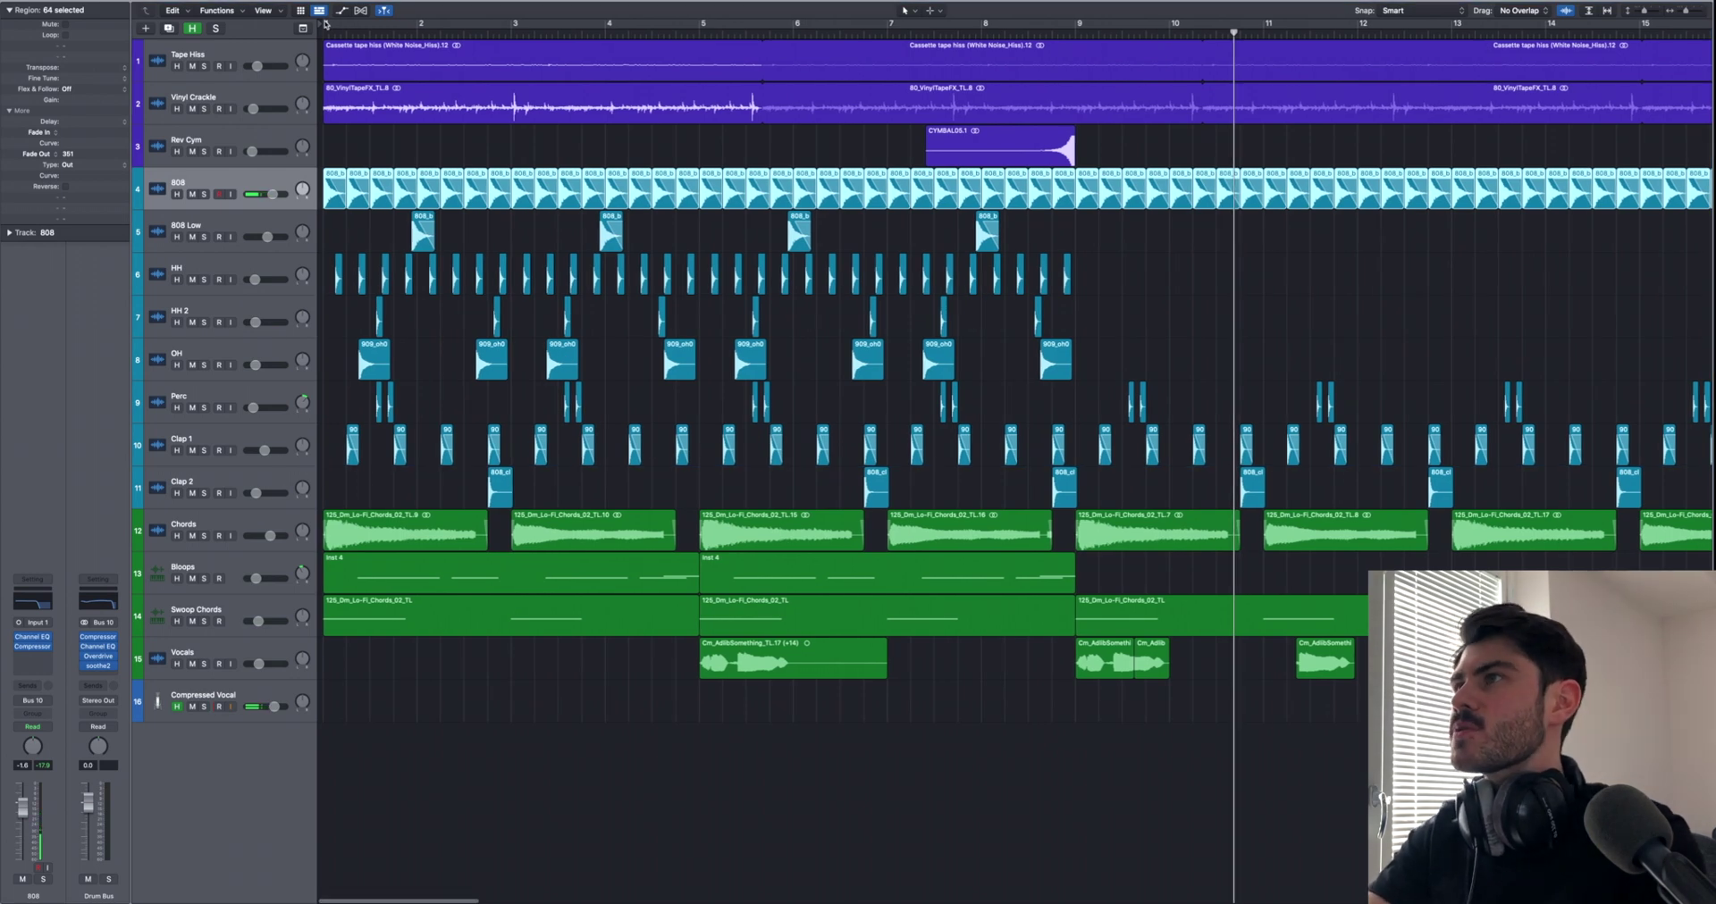
pyautogui.moveTo(327, 25)
pyautogui.mouseDown()
pyautogui.moveTo(865, 83)
pyautogui.moveTo(1074, 83)
pyautogui.mouseUp()
pyautogui.click(217, 29)
pyautogui.press('space')
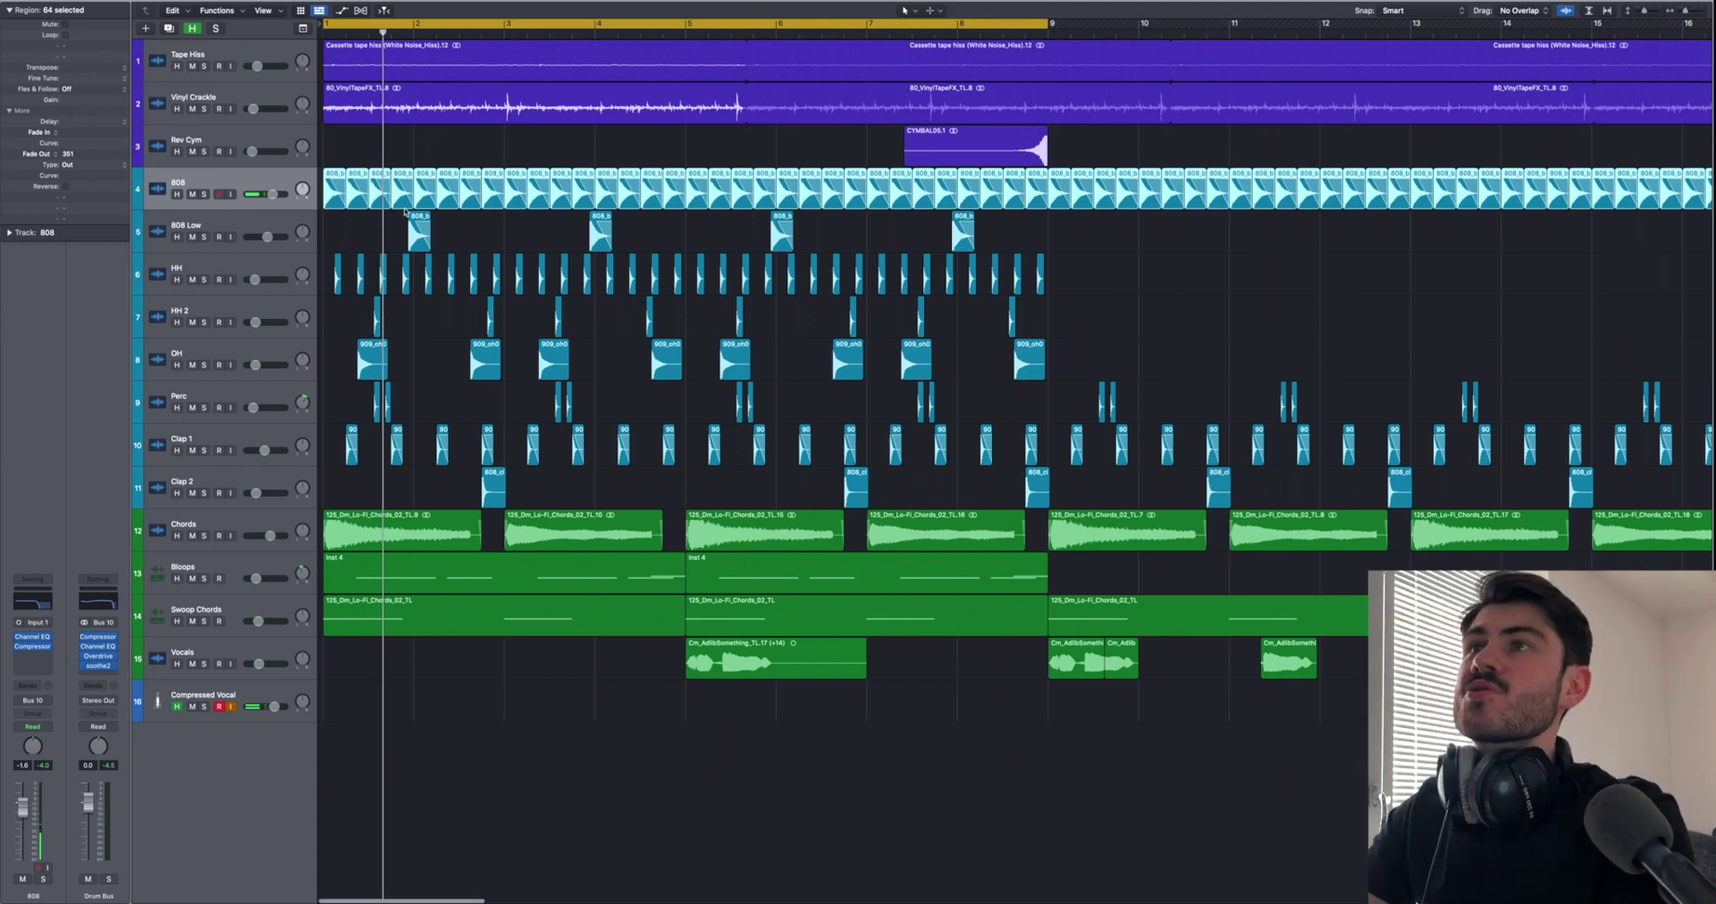
# Step: Solo the 808 track to hear the kick pattern on its own, then turn the solo off
pyautogui.scroll(10, 405, 212)
pyautogui.hscroll(1, 406, 213)
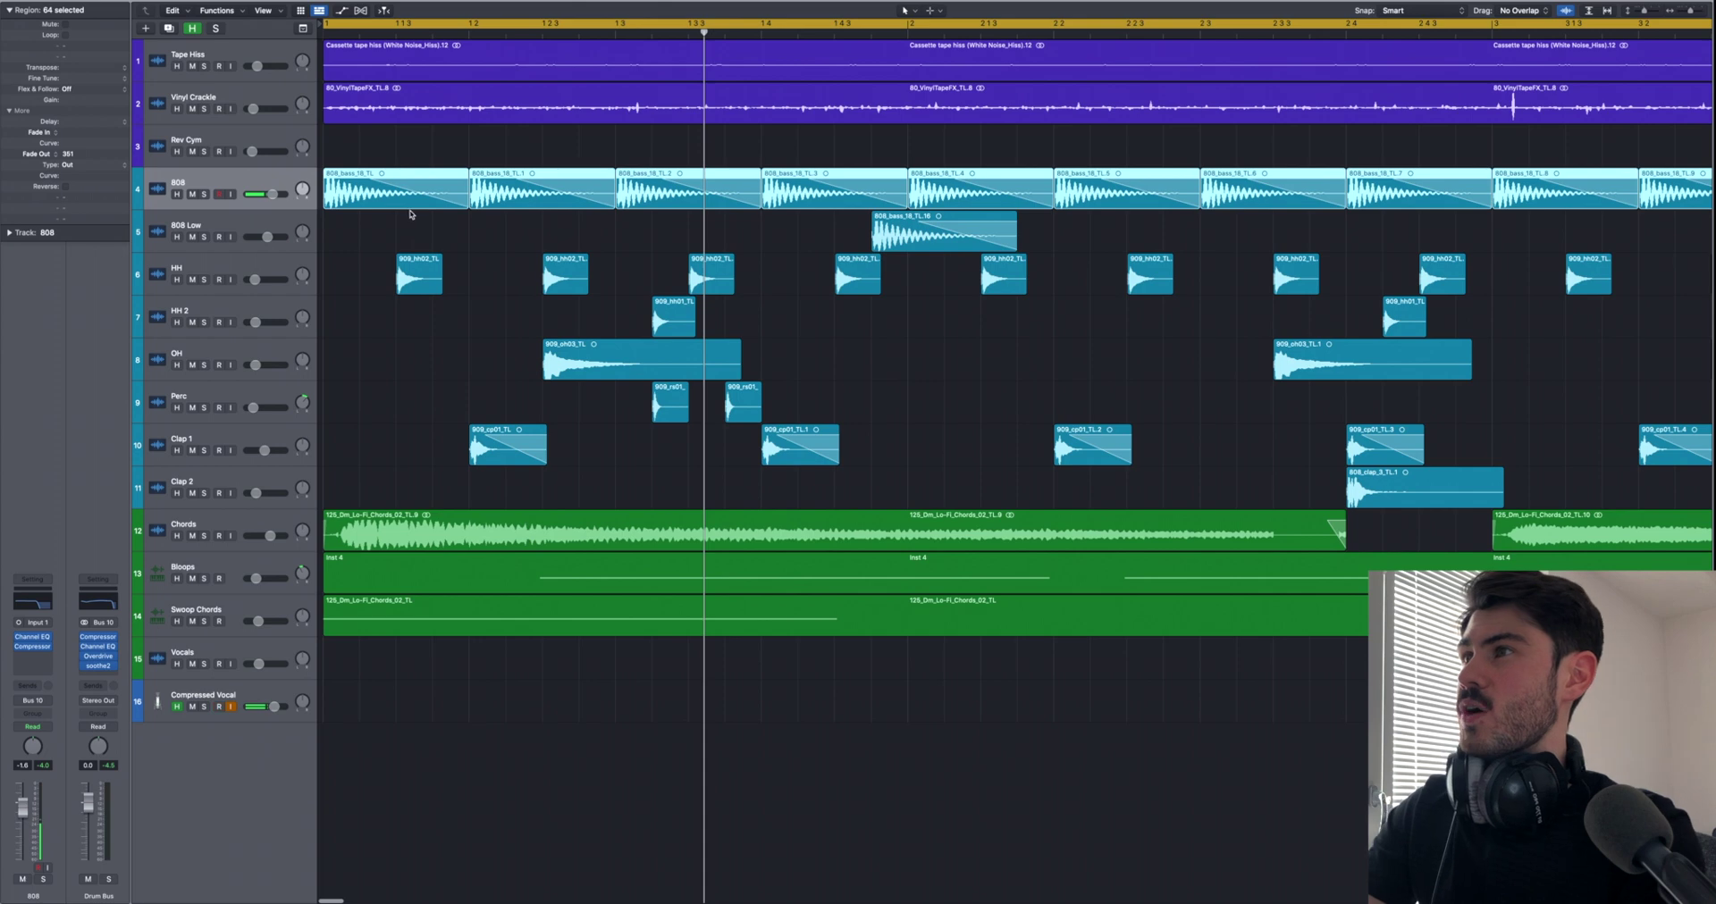
pyautogui.click(212, 188)
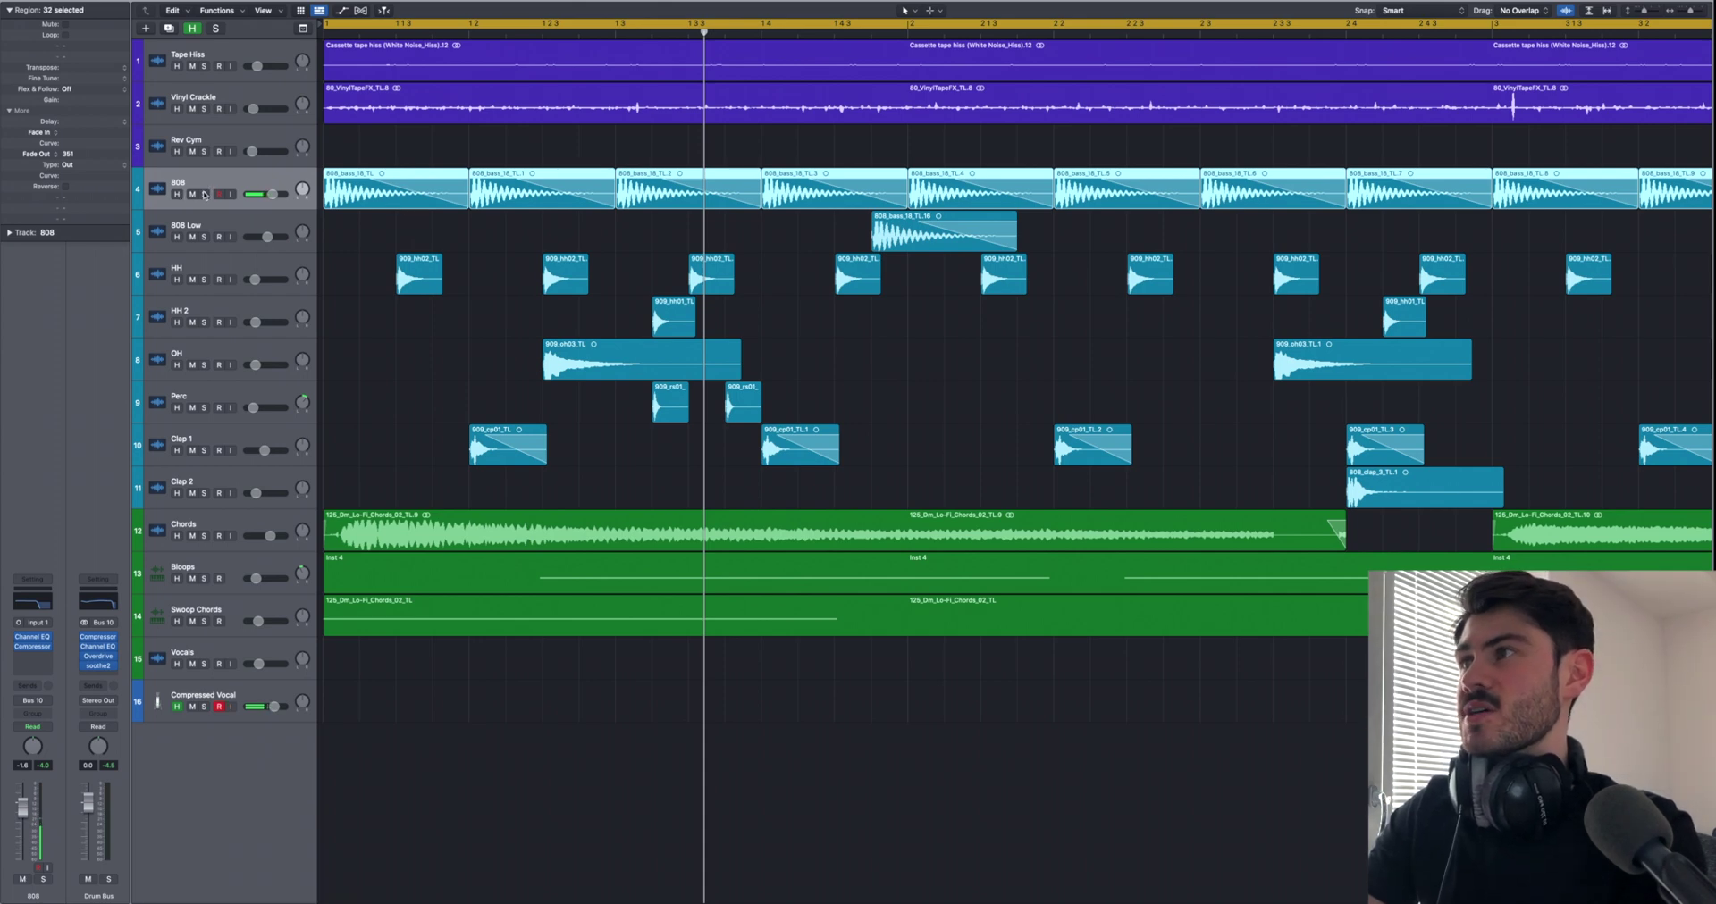
pyautogui.click(203, 194)
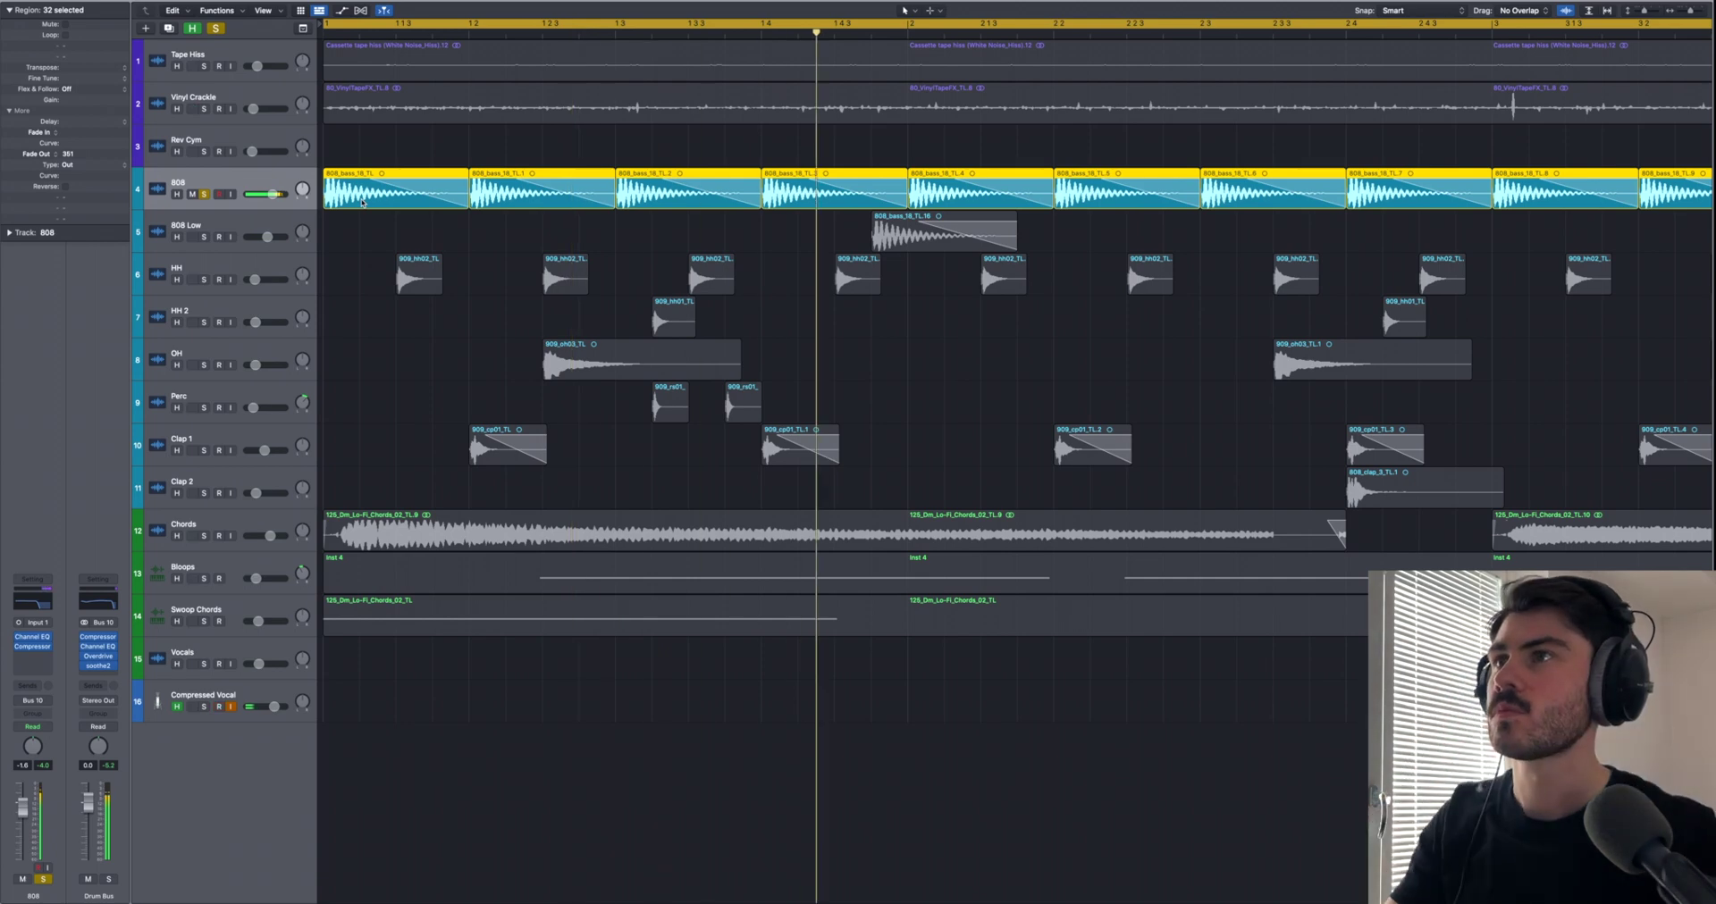
pyautogui.click(216, 28)
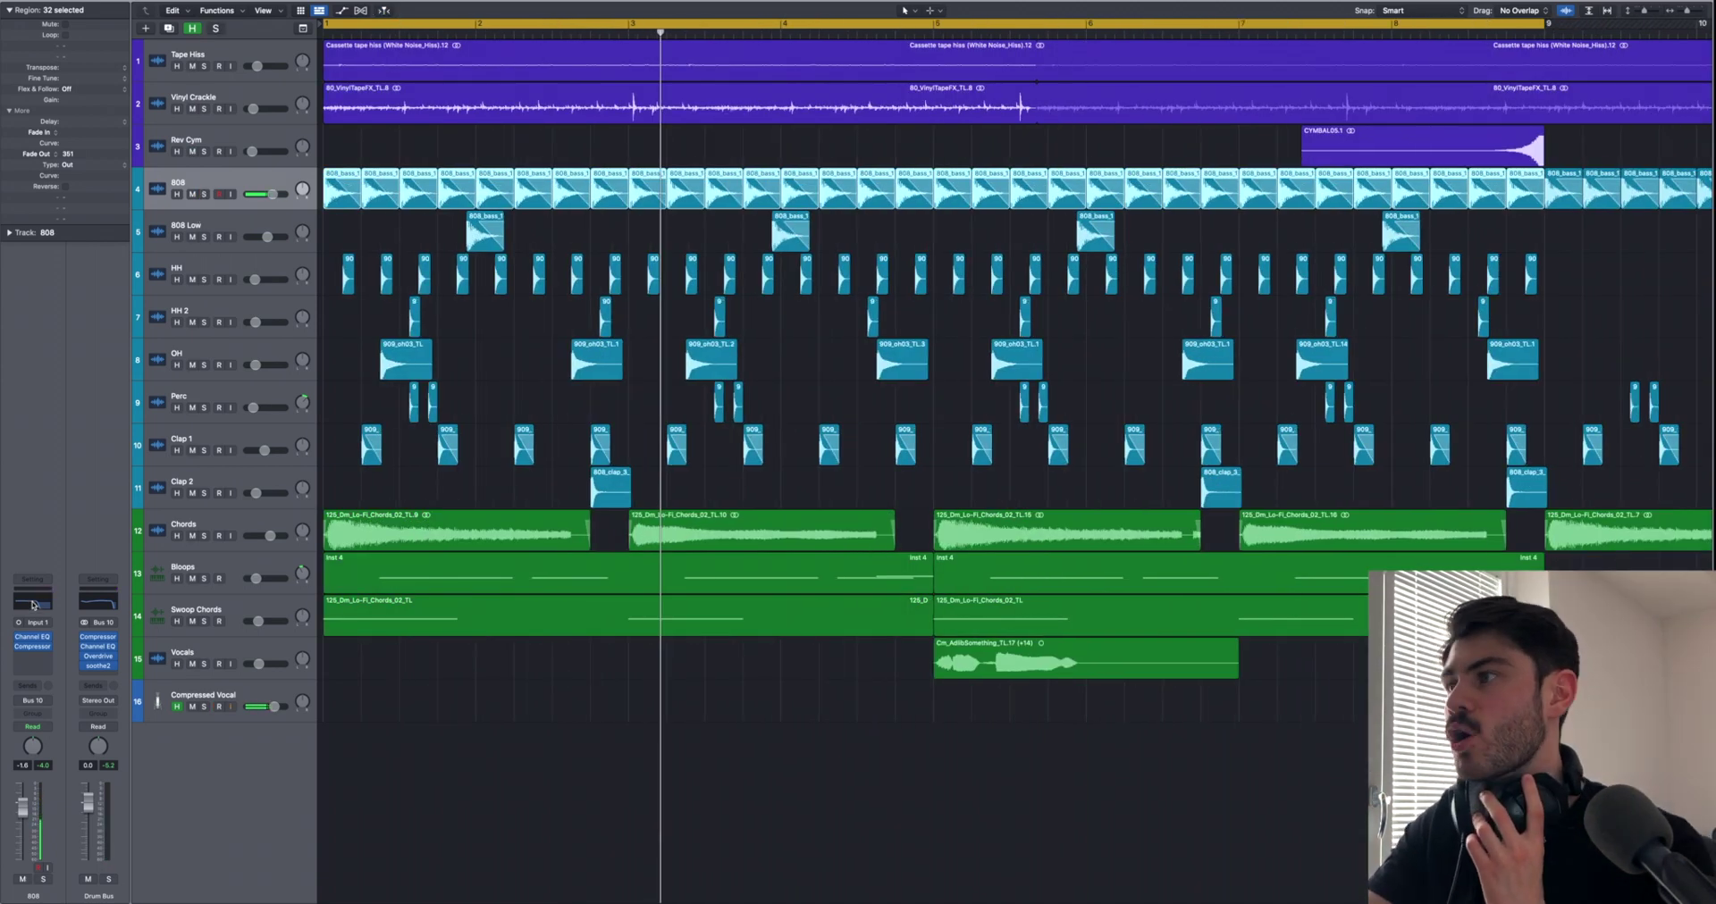
# Step: Examine the Channel EQ and Compressor settings on the 808 channel, closing each plug-in window
pyautogui.click(32, 601)
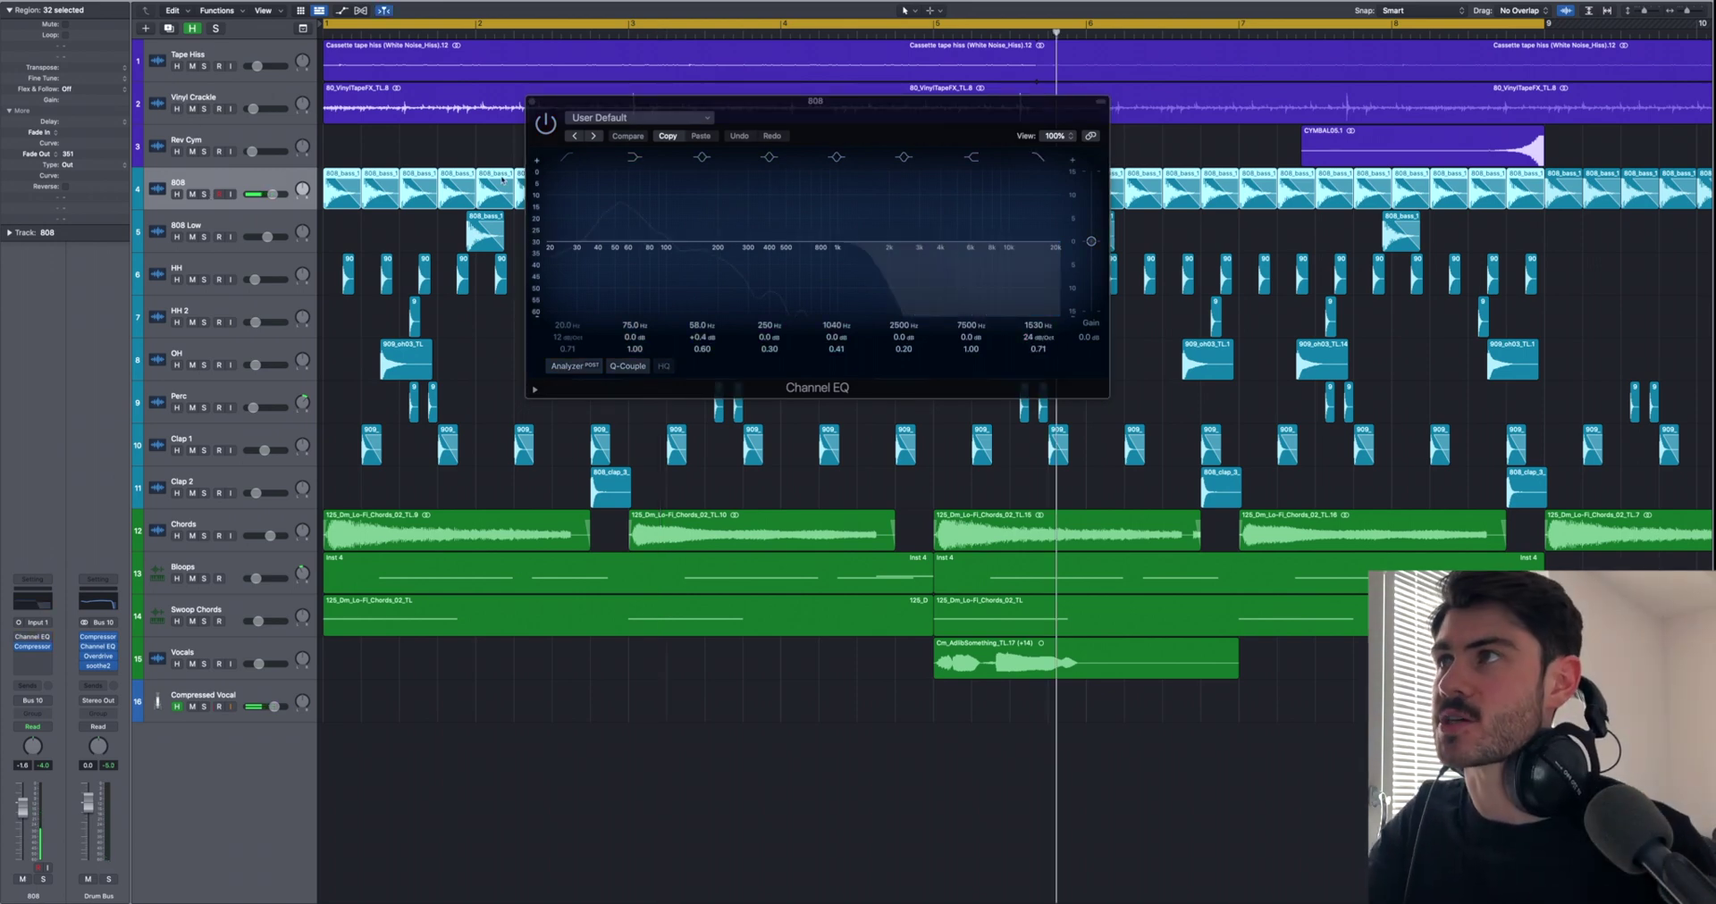
pyautogui.click(532, 102)
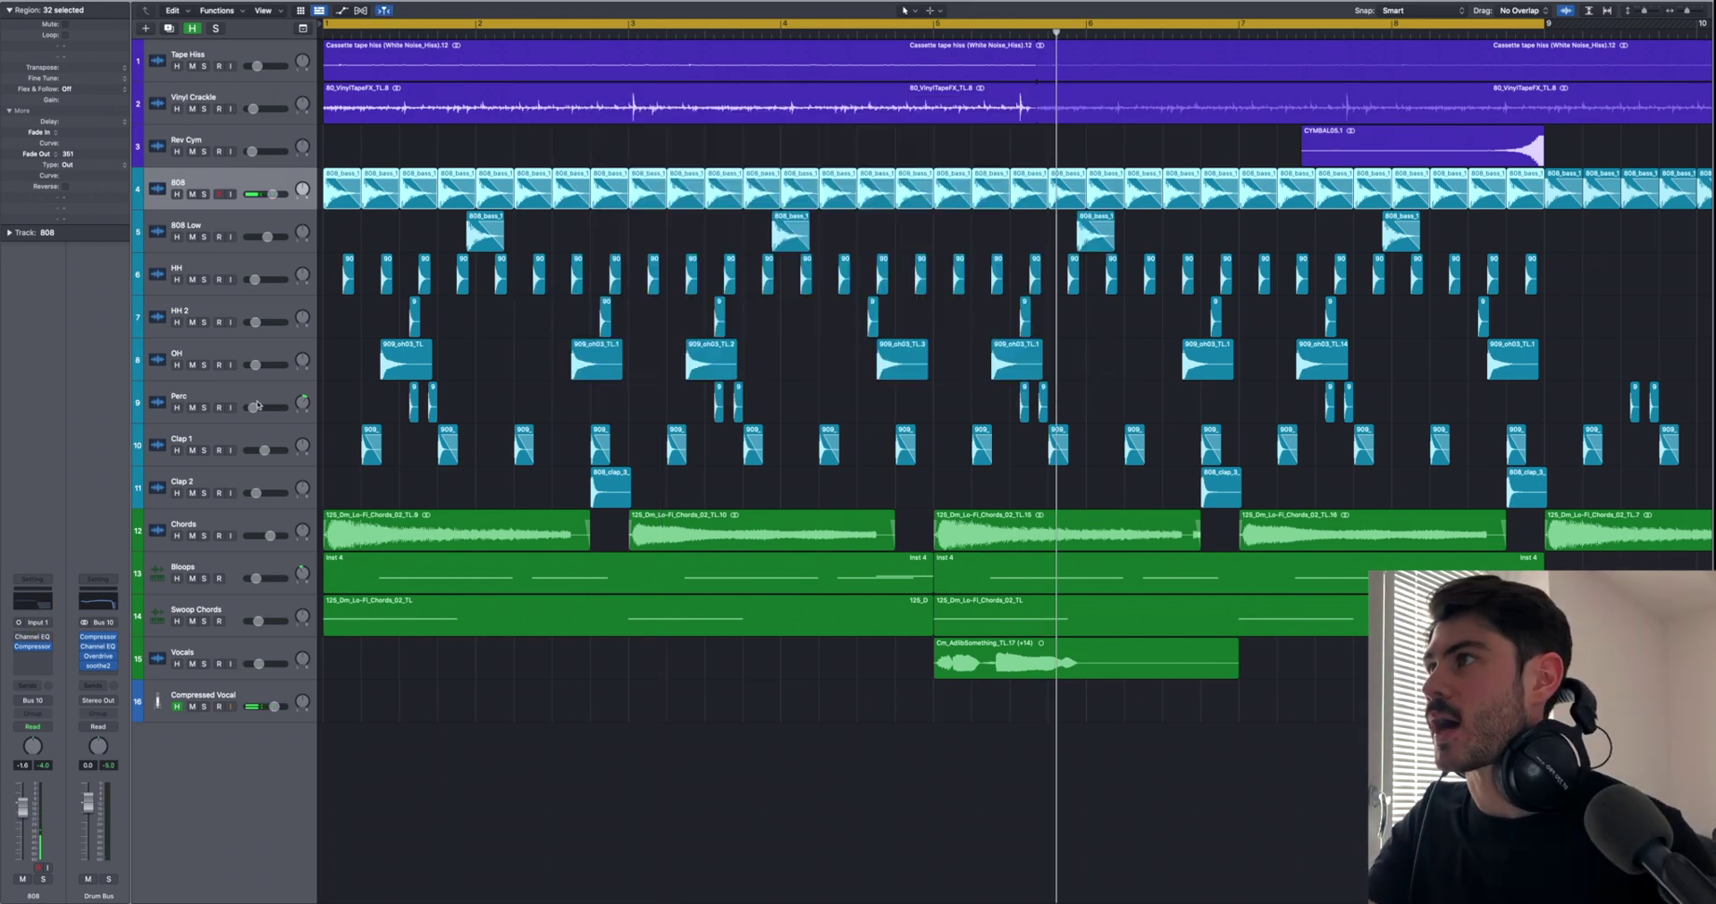
pyautogui.click(33, 646)
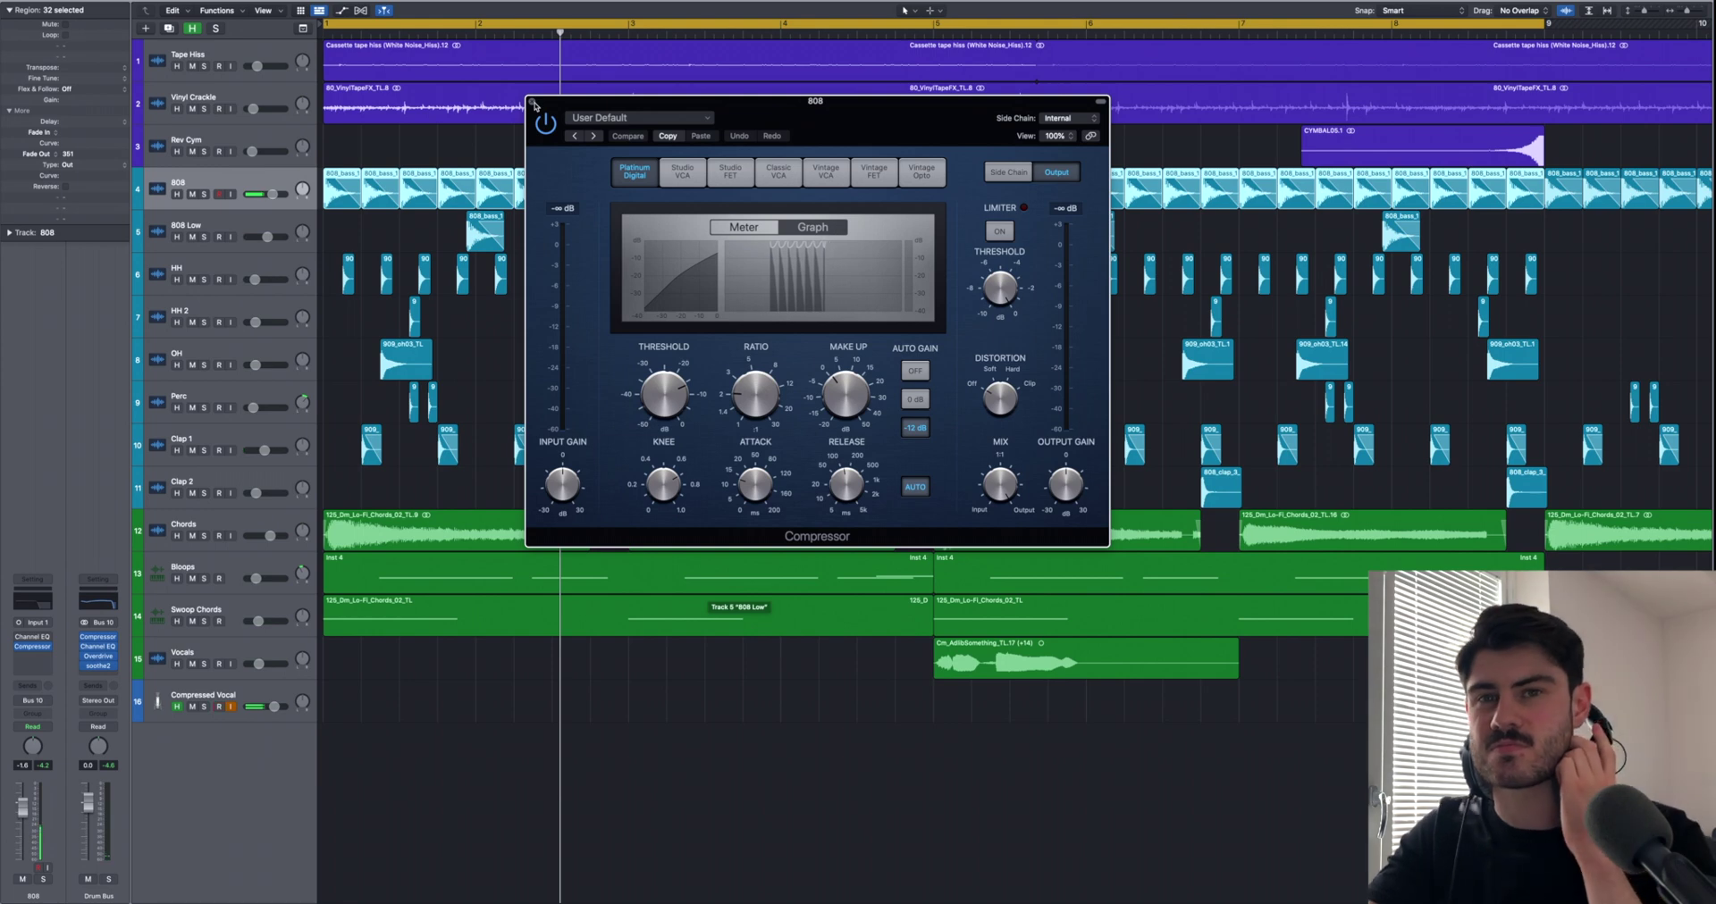
pyautogui.click(533, 103)
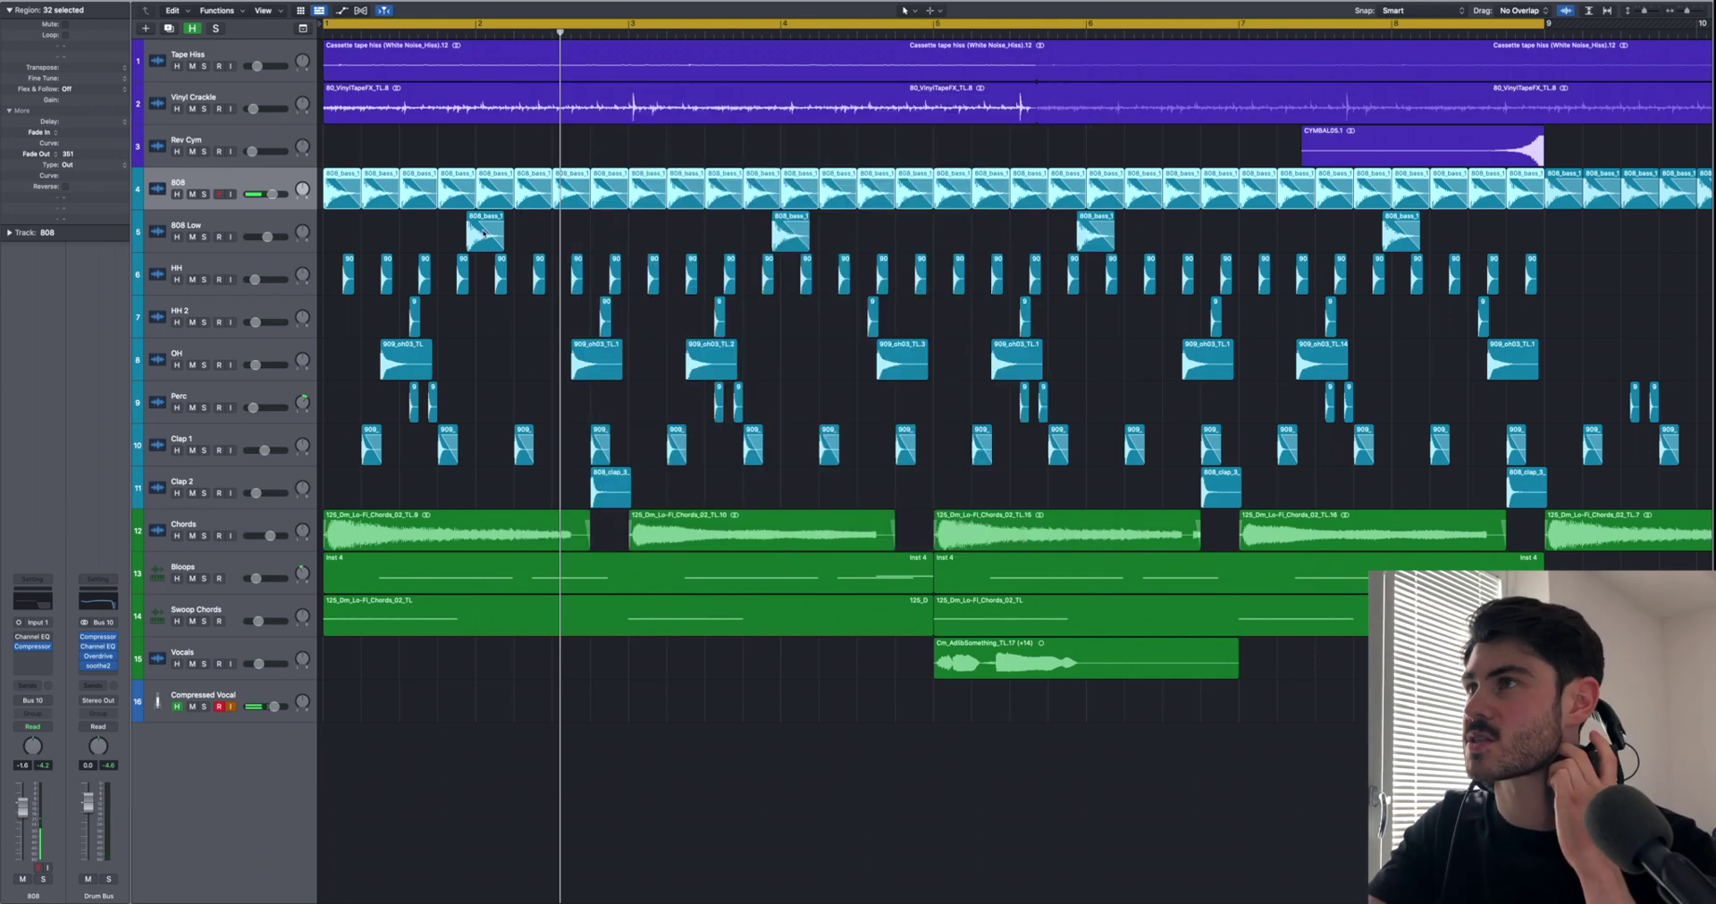
# Step: Select the 808 Low track, play it soloed together with the 808 track, then turn the solos off
pyautogui.click(202, 224)
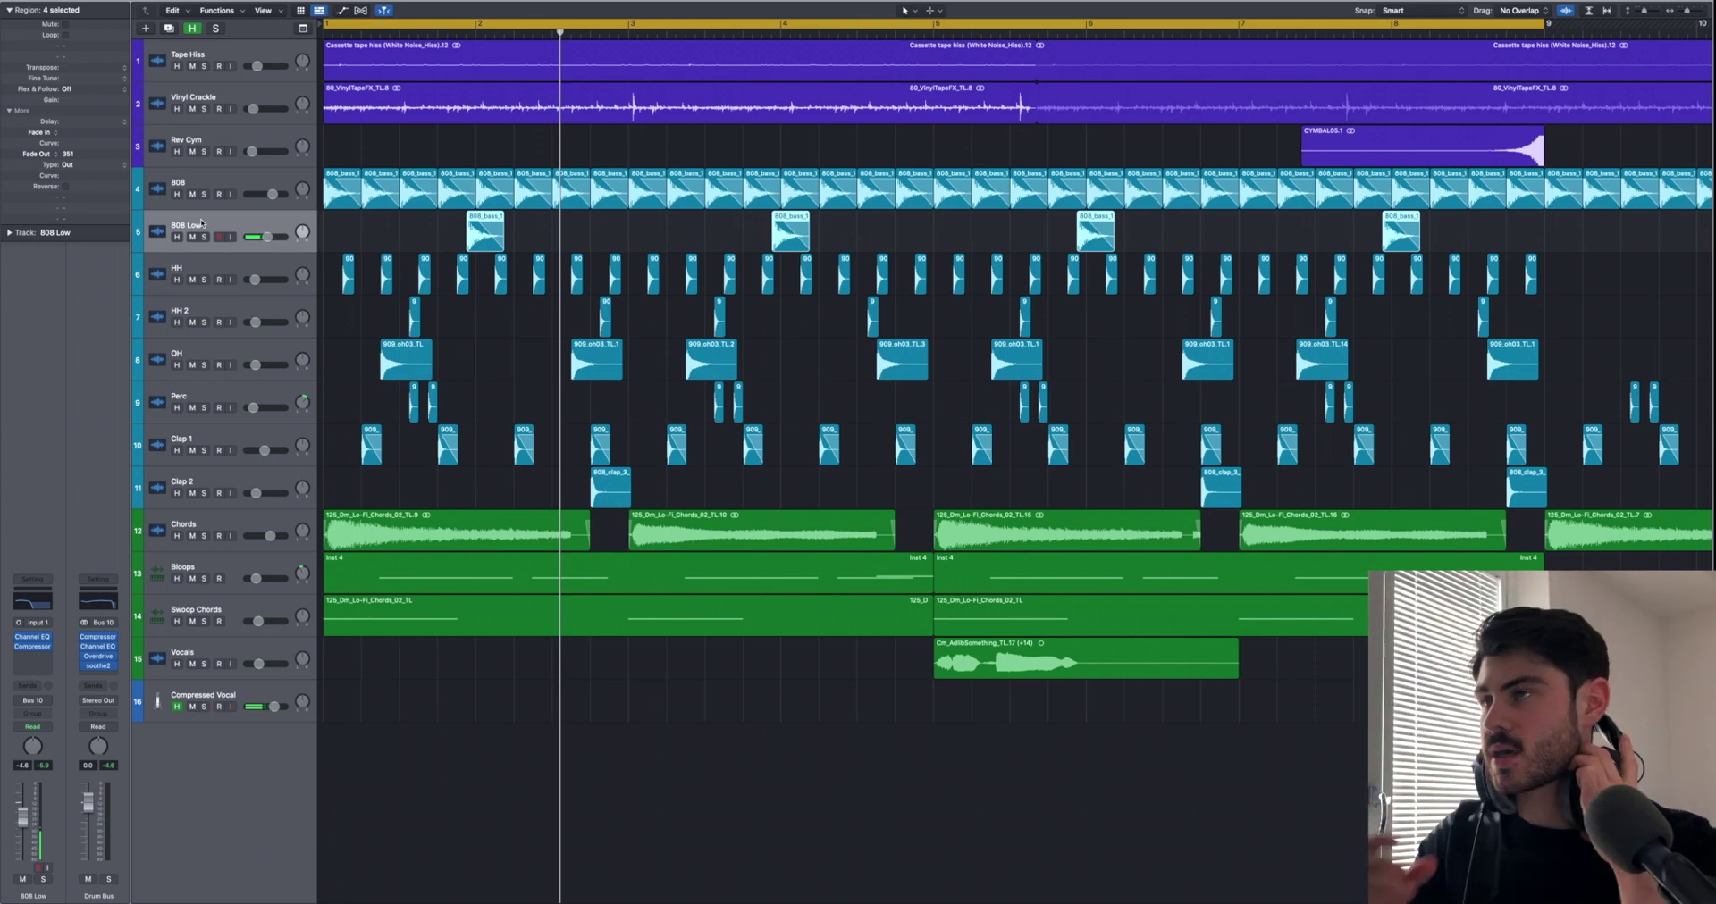
pyautogui.click(203, 237)
pyautogui.press('space')
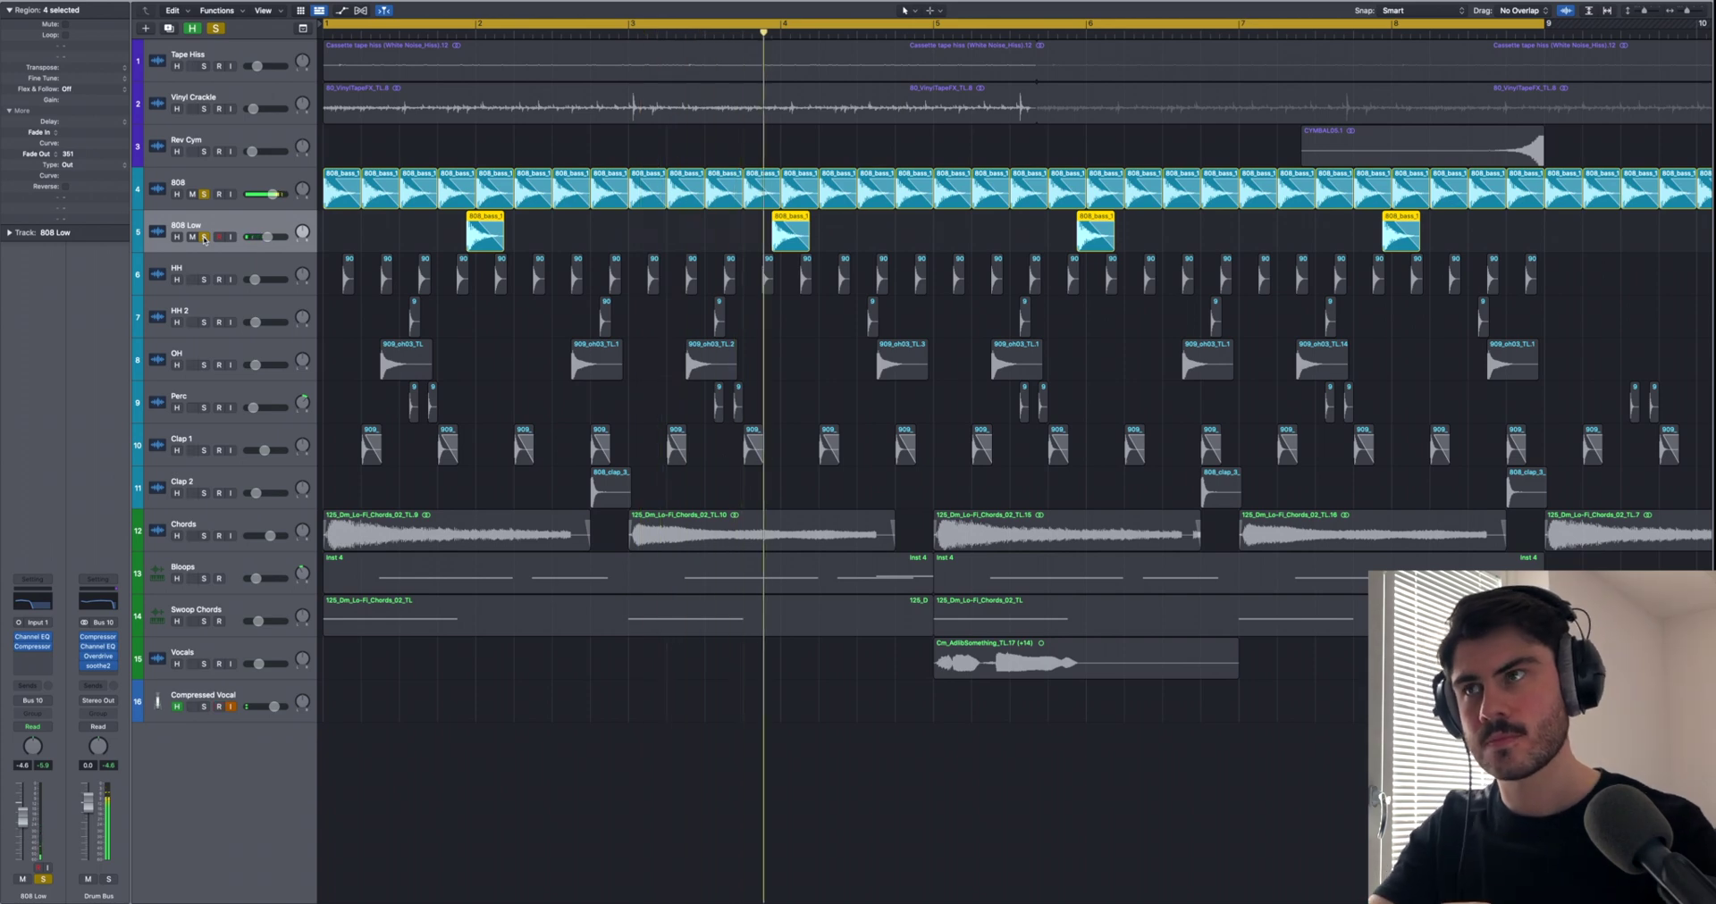
pyautogui.click(204, 237)
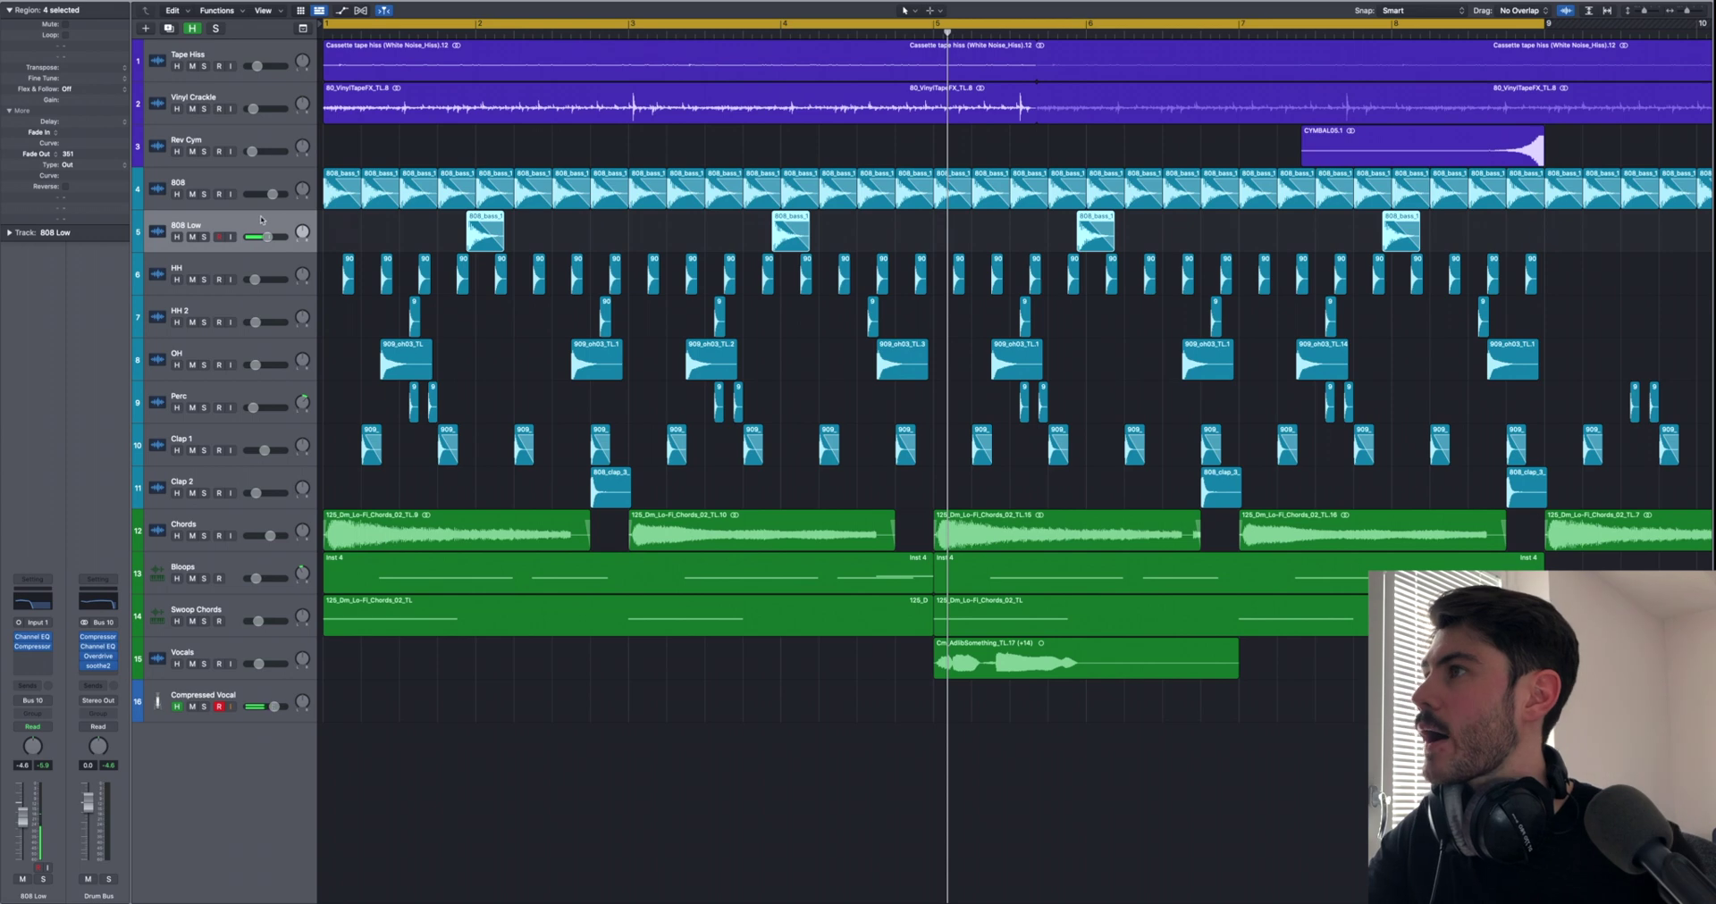
# Step: Examine the Channel EQ and Compressor settings on the 808 Low channel, then close both plug-in windows
pyautogui.click(25, 602)
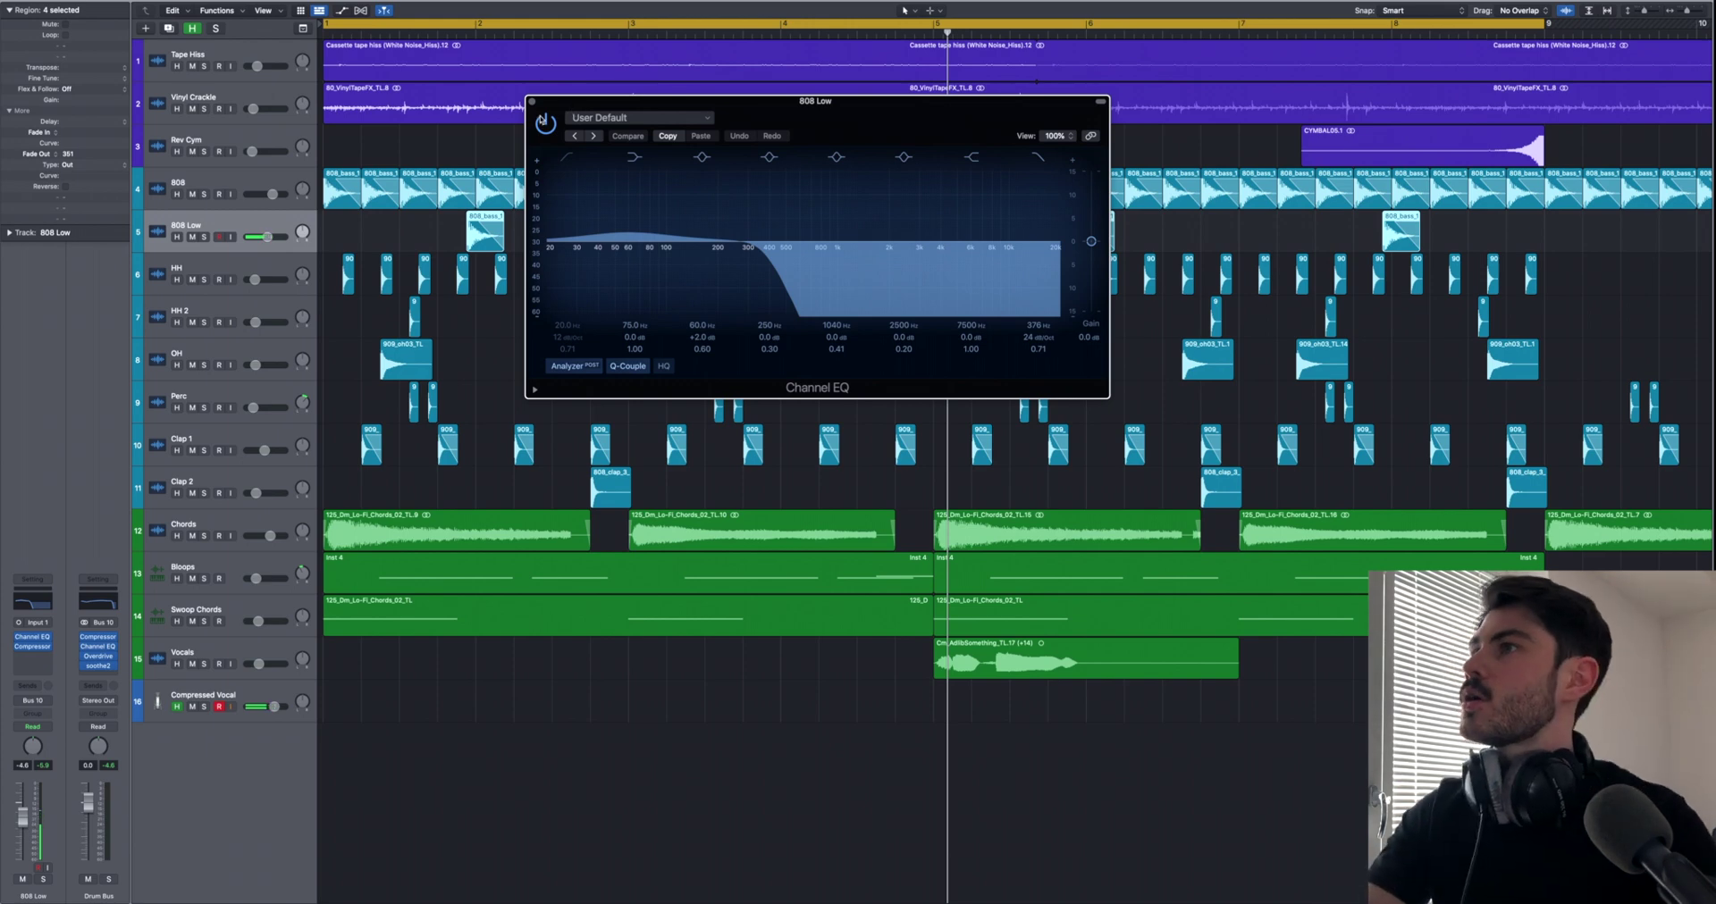
pyautogui.click(41, 647)
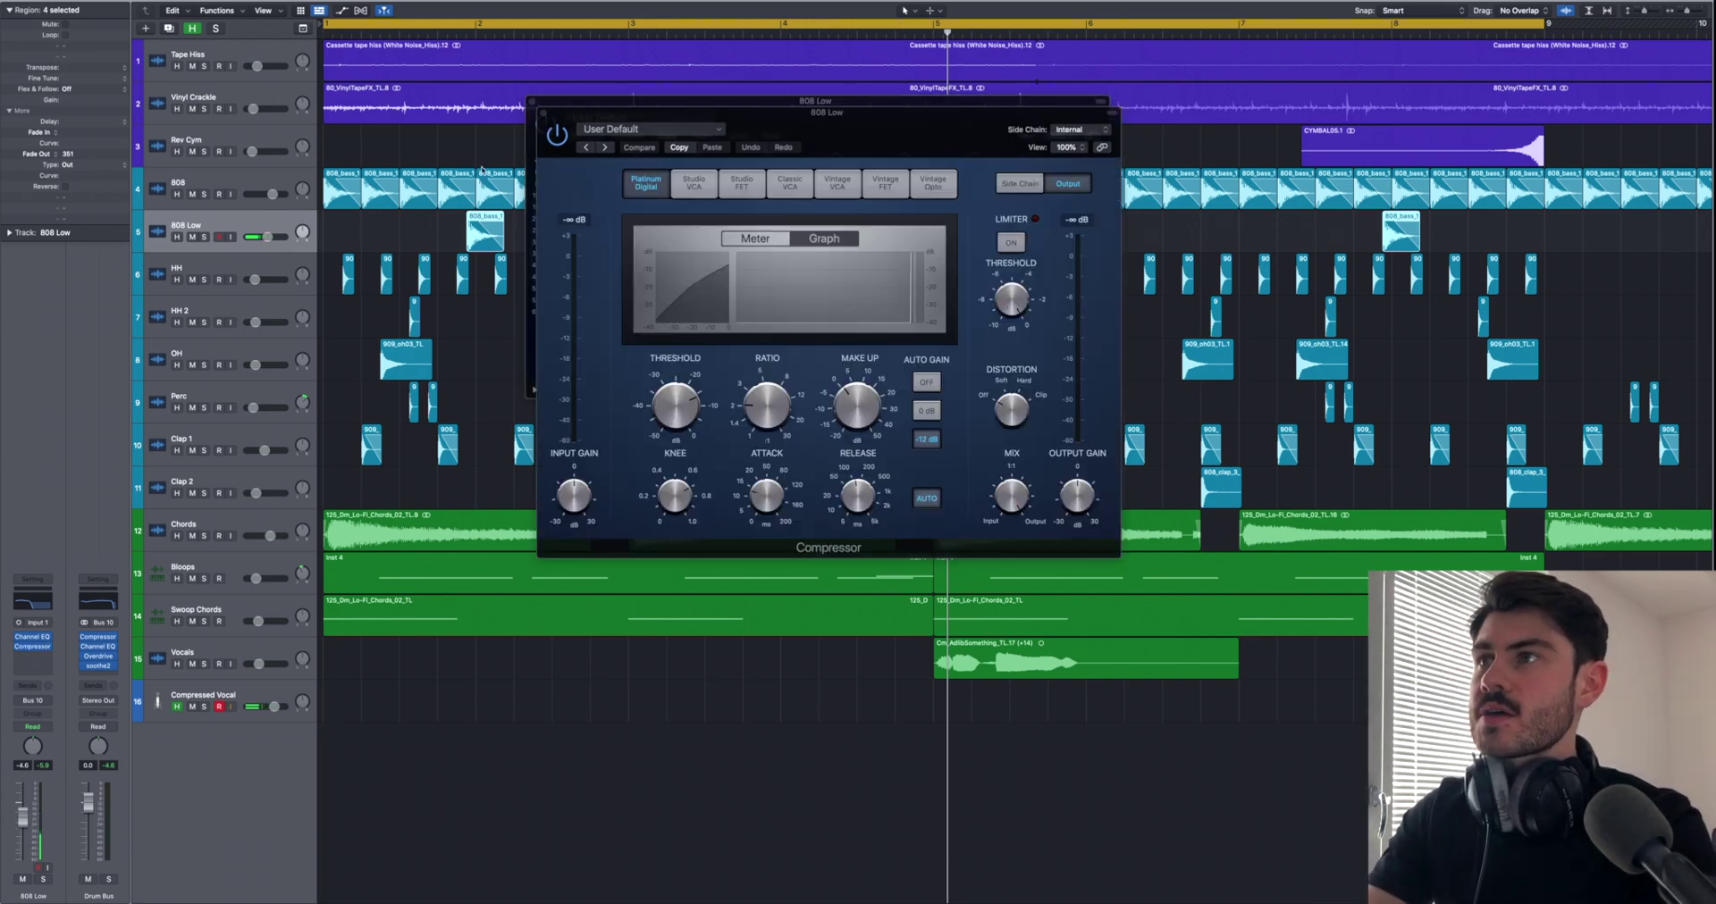
pyautogui.click(532, 101)
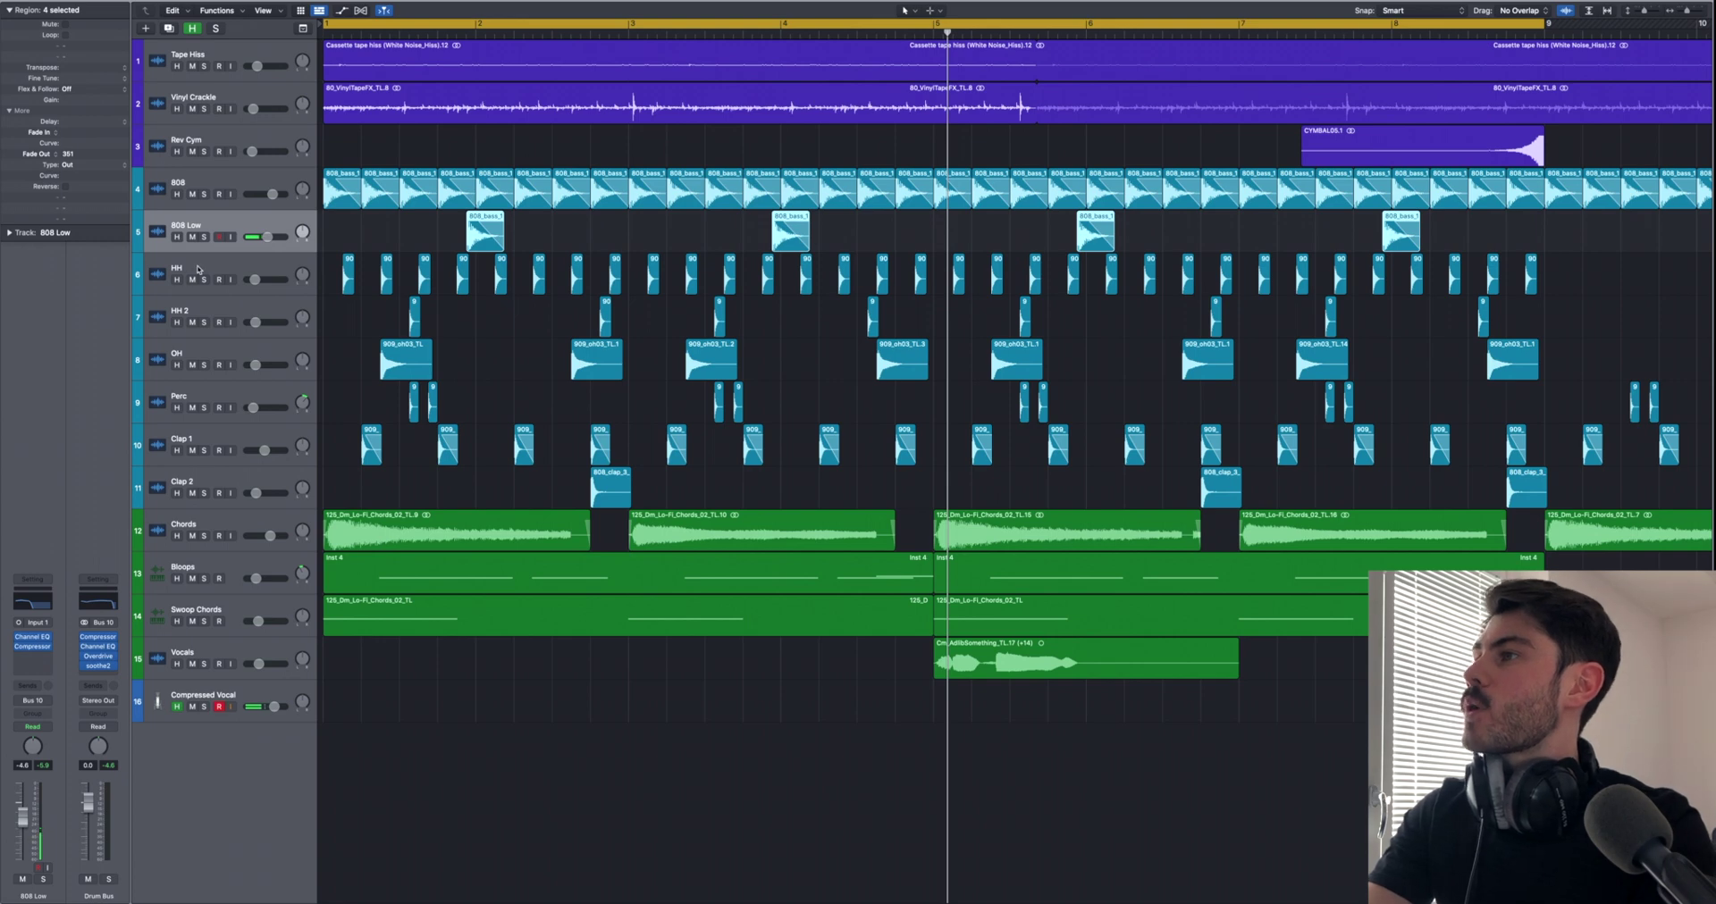
# Step: Solo the HH, HH 2 and OH tracks together to audition the hi-hats, and show the mixer
pyautogui.moveTo(203, 280); pyautogui.dragTo(205, 365)
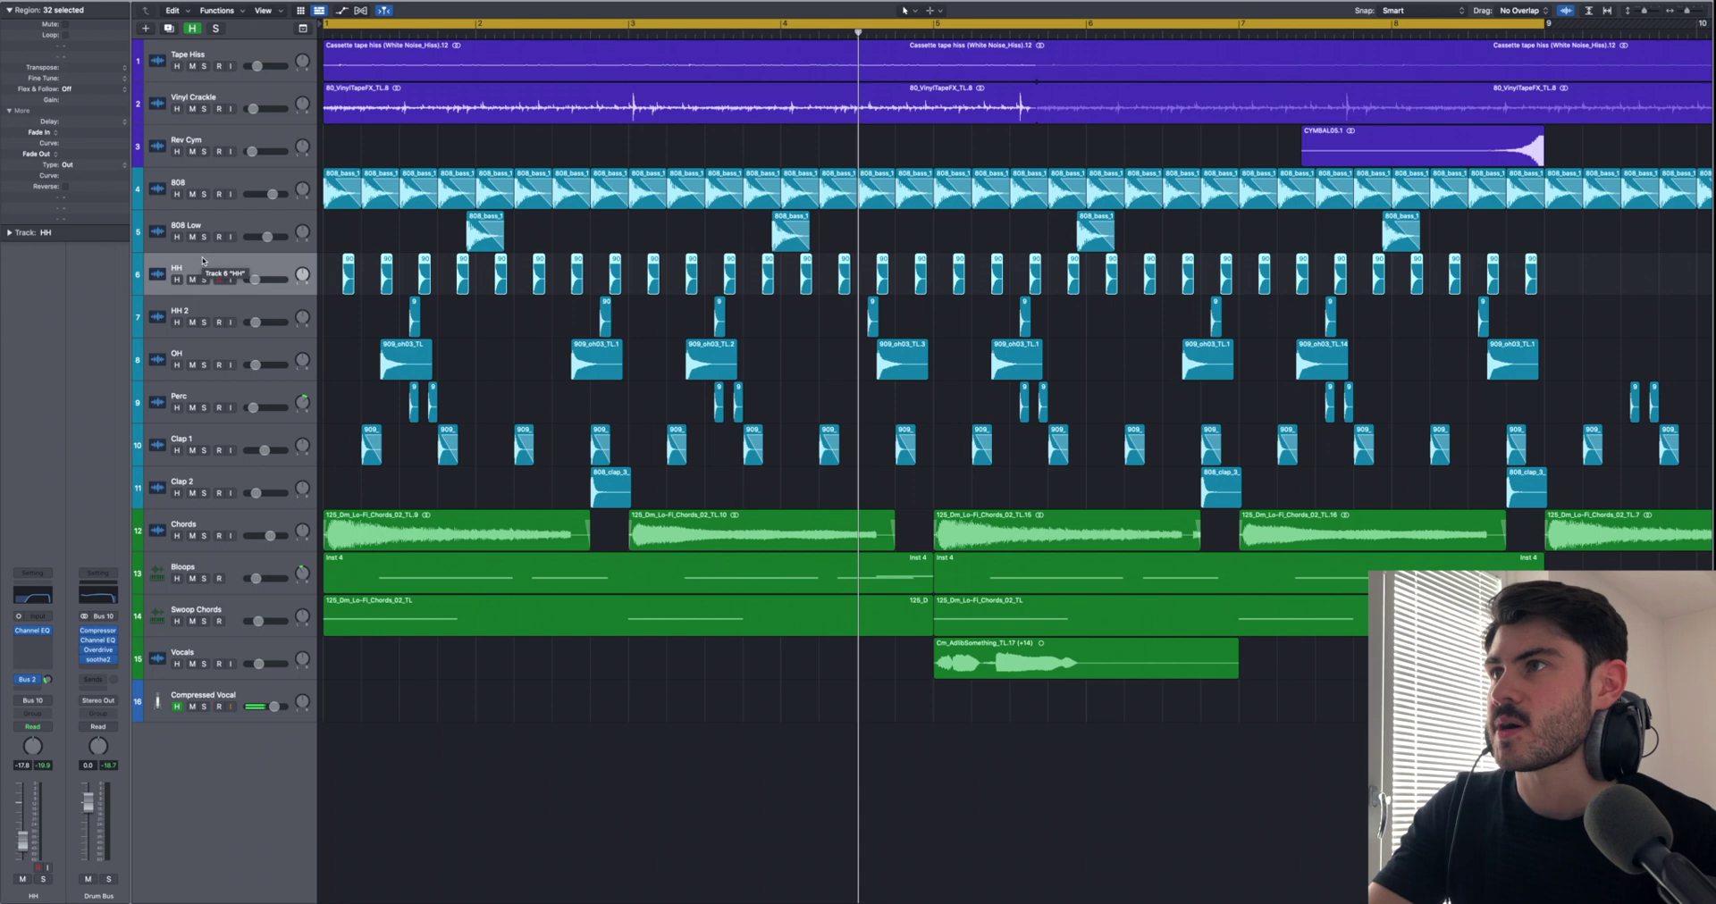
pyautogui.scroll(5, 418, 366)
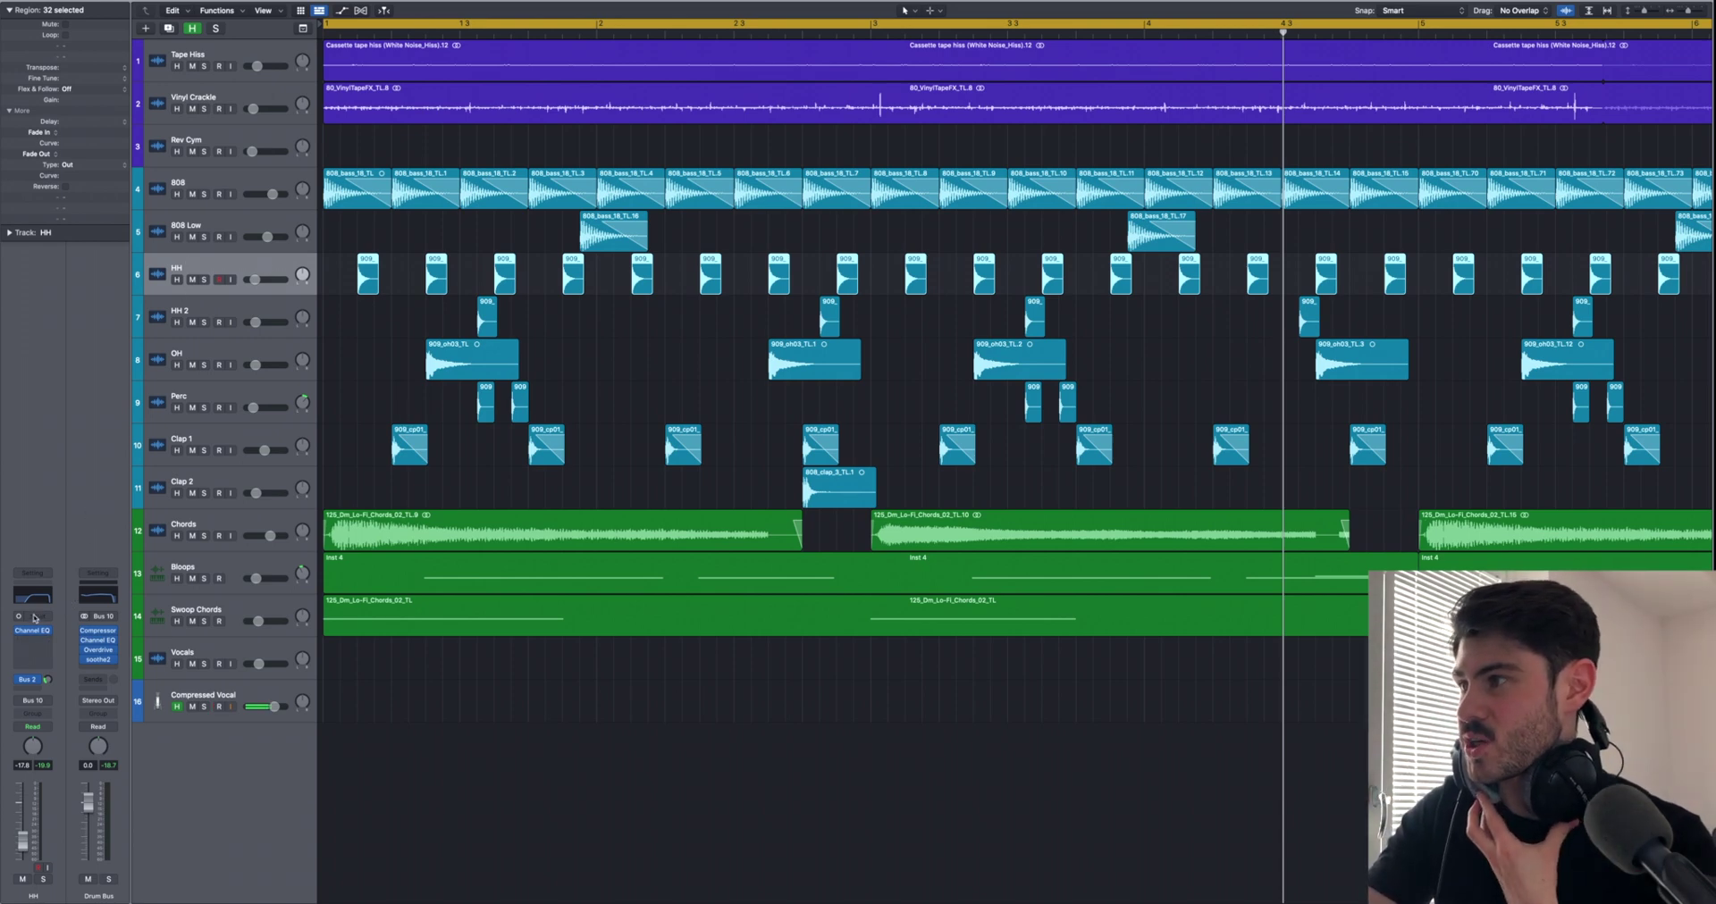
pyautogui.press('x')
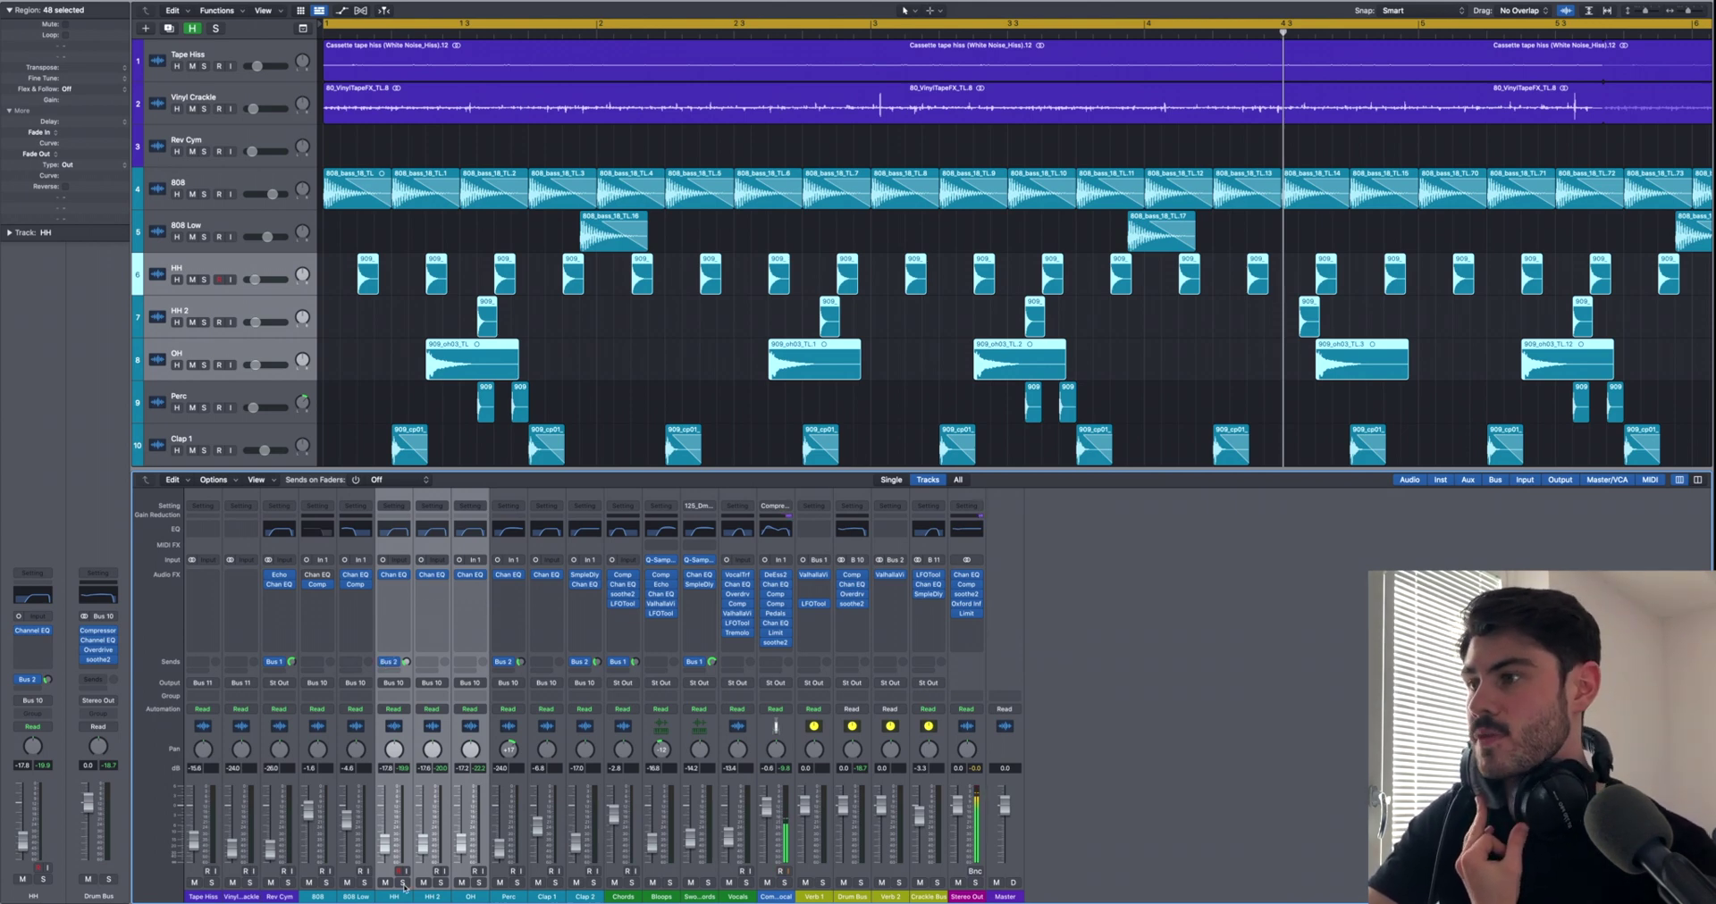
# Step: Select the HH channel in the mixer, play it soloed, then turn the solo off
pyautogui.click(398, 874)
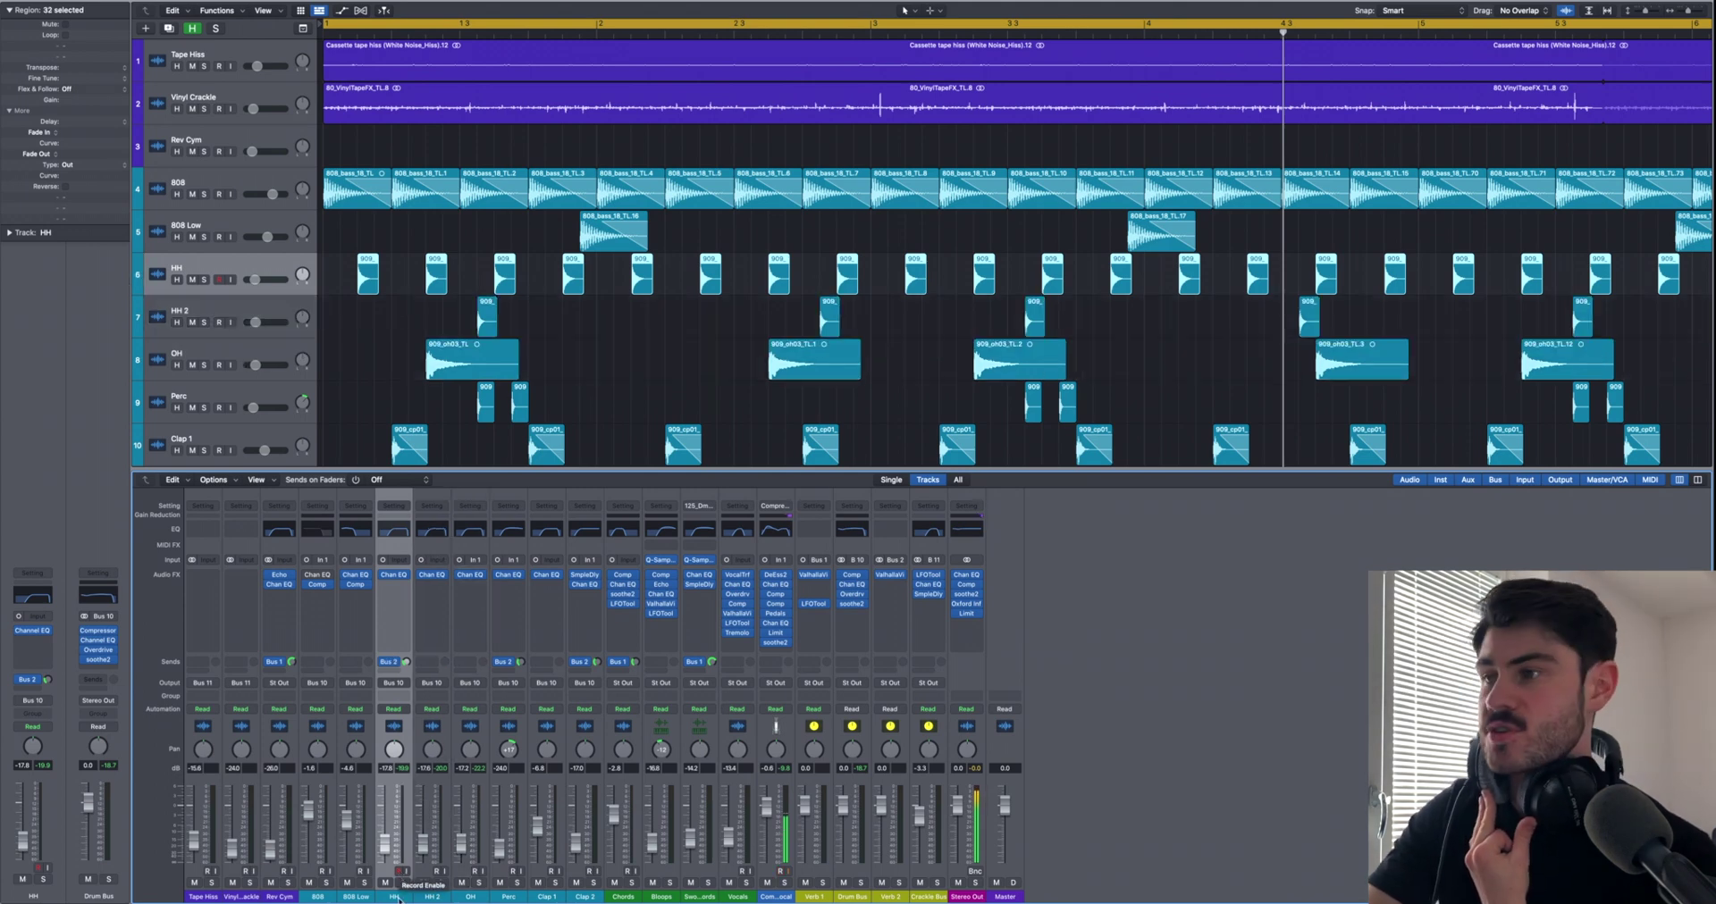
pyautogui.click(402, 882)
pyautogui.press('space')
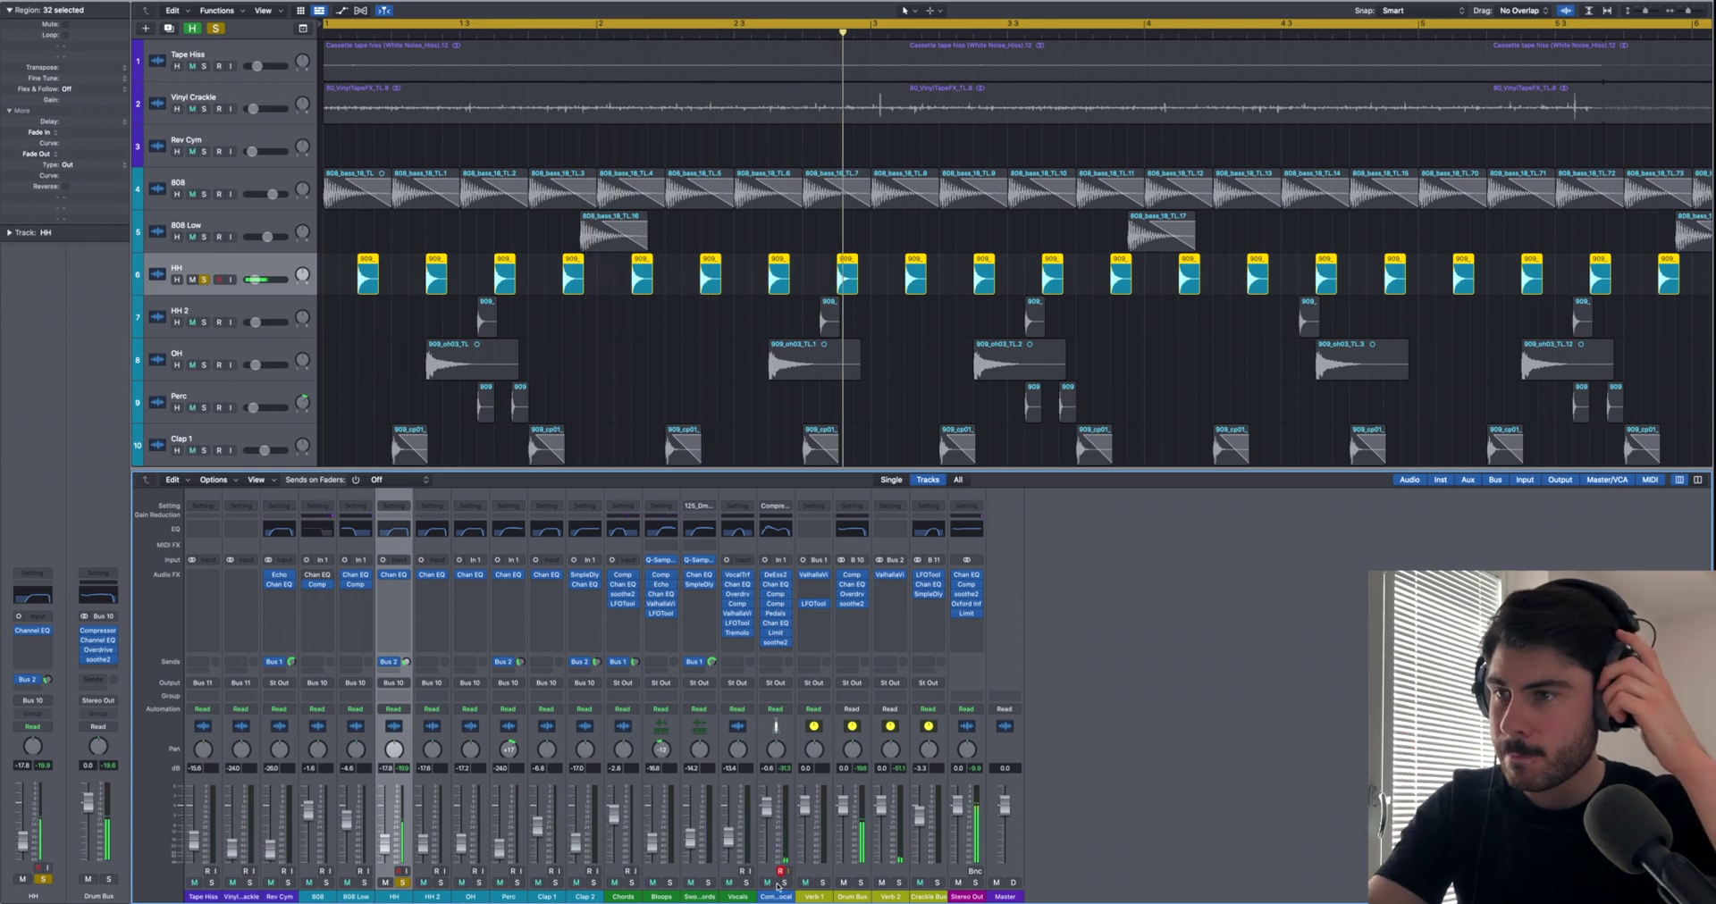
pyautogui.click(215, 28)
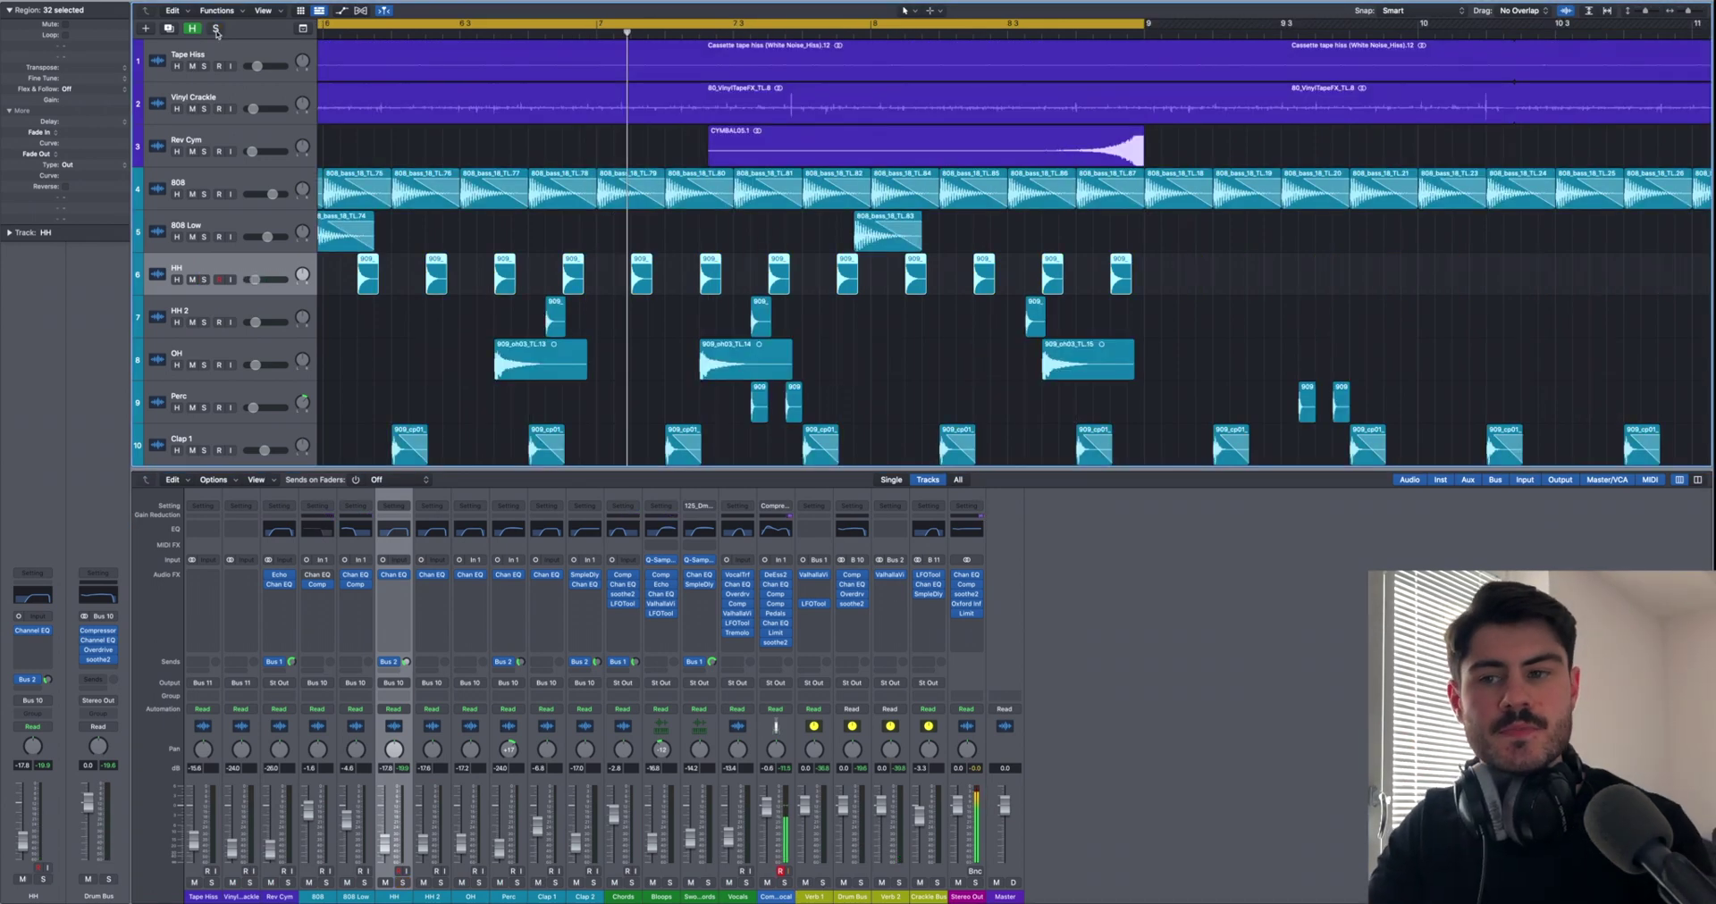
# Step: Select the Perc track, play it soloed from the start of the arrangement, then turn the solo off
pyautogui.scroll(-3, 333, 314)
pyautogui.click(229, 319)
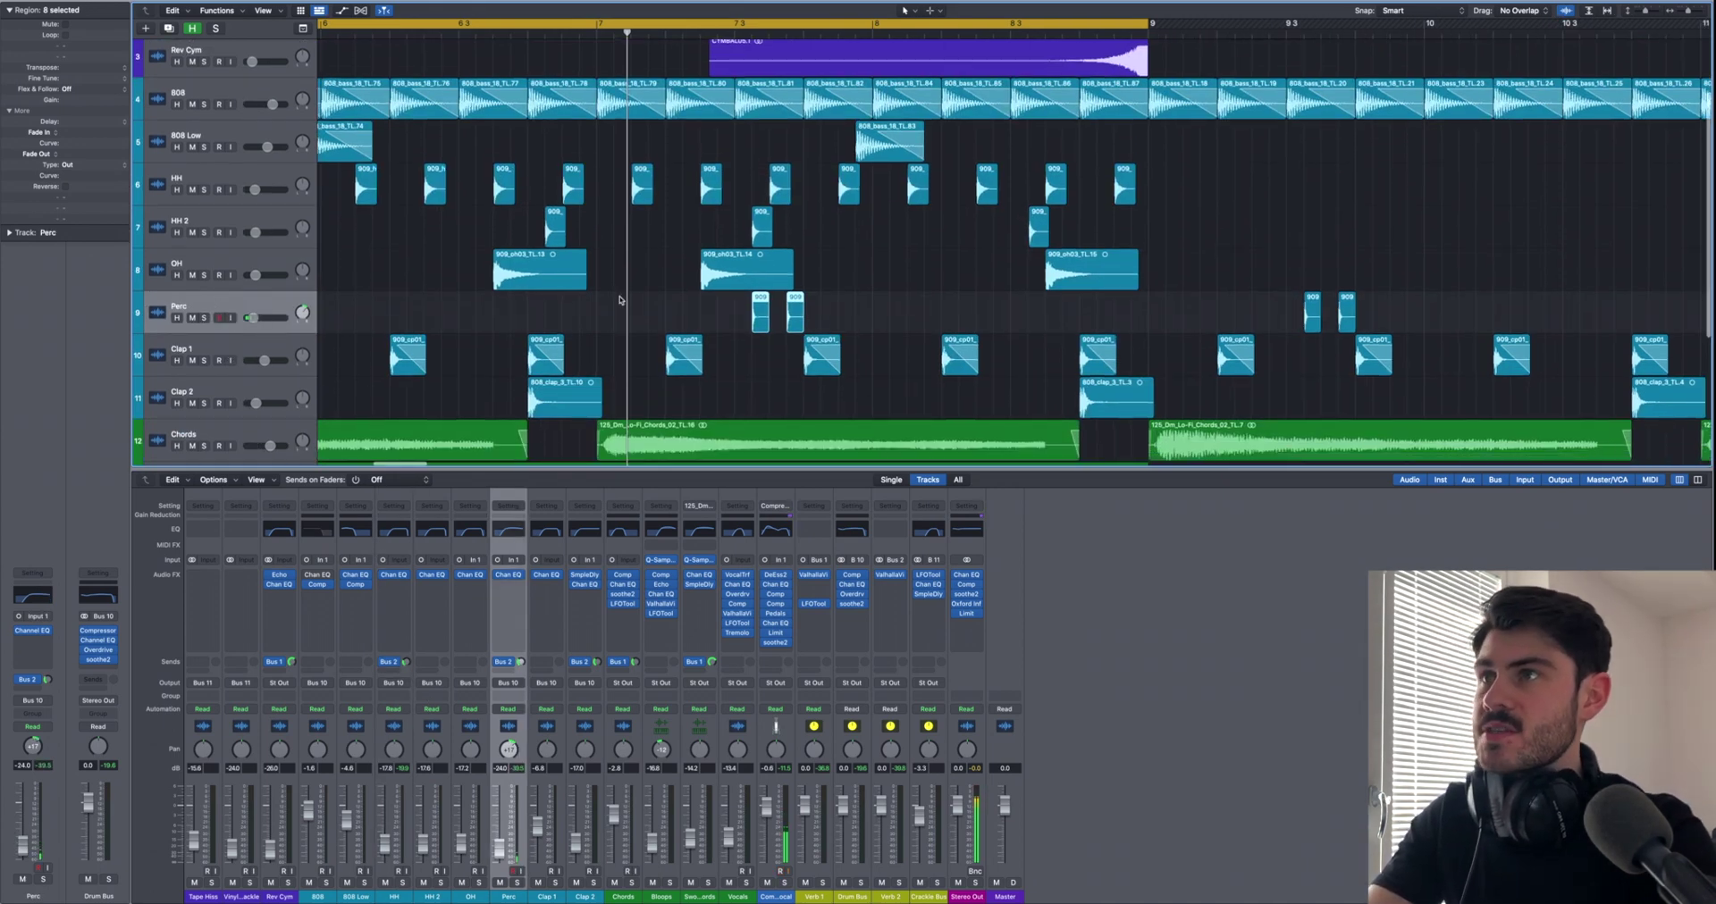
pyautogui.scroll(3, 621, 300)
pyautogui.hscroll(3, 622, 300)
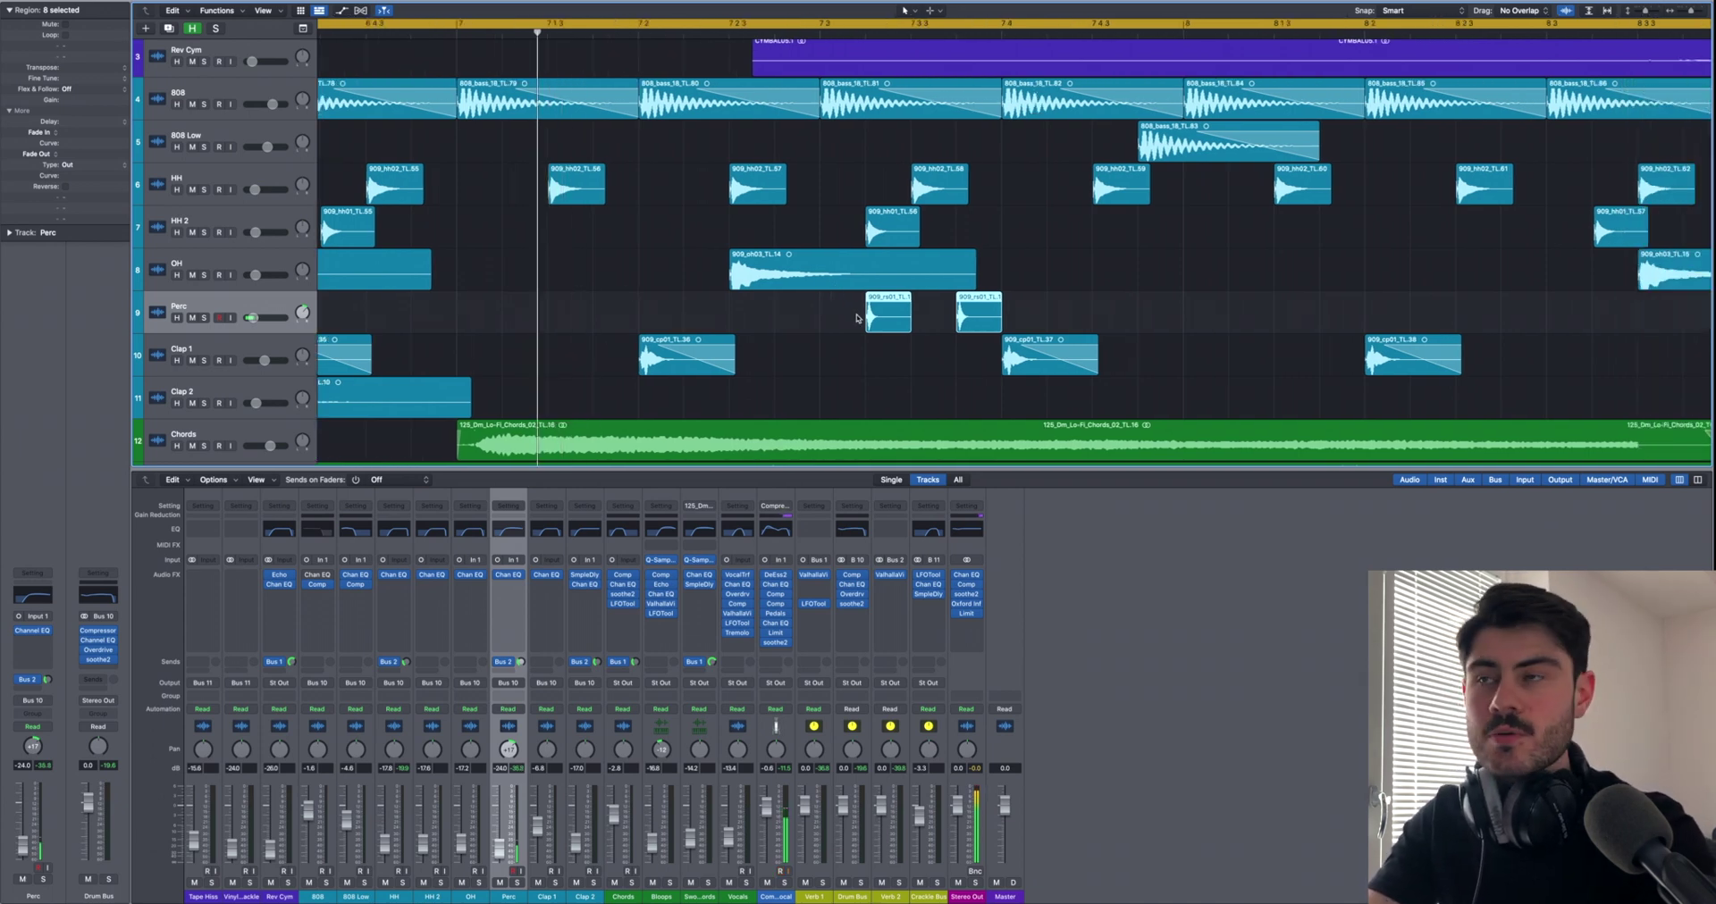
pyautogui.hscroll(-2, 854, 319)
pyautogui.press('super+Left')
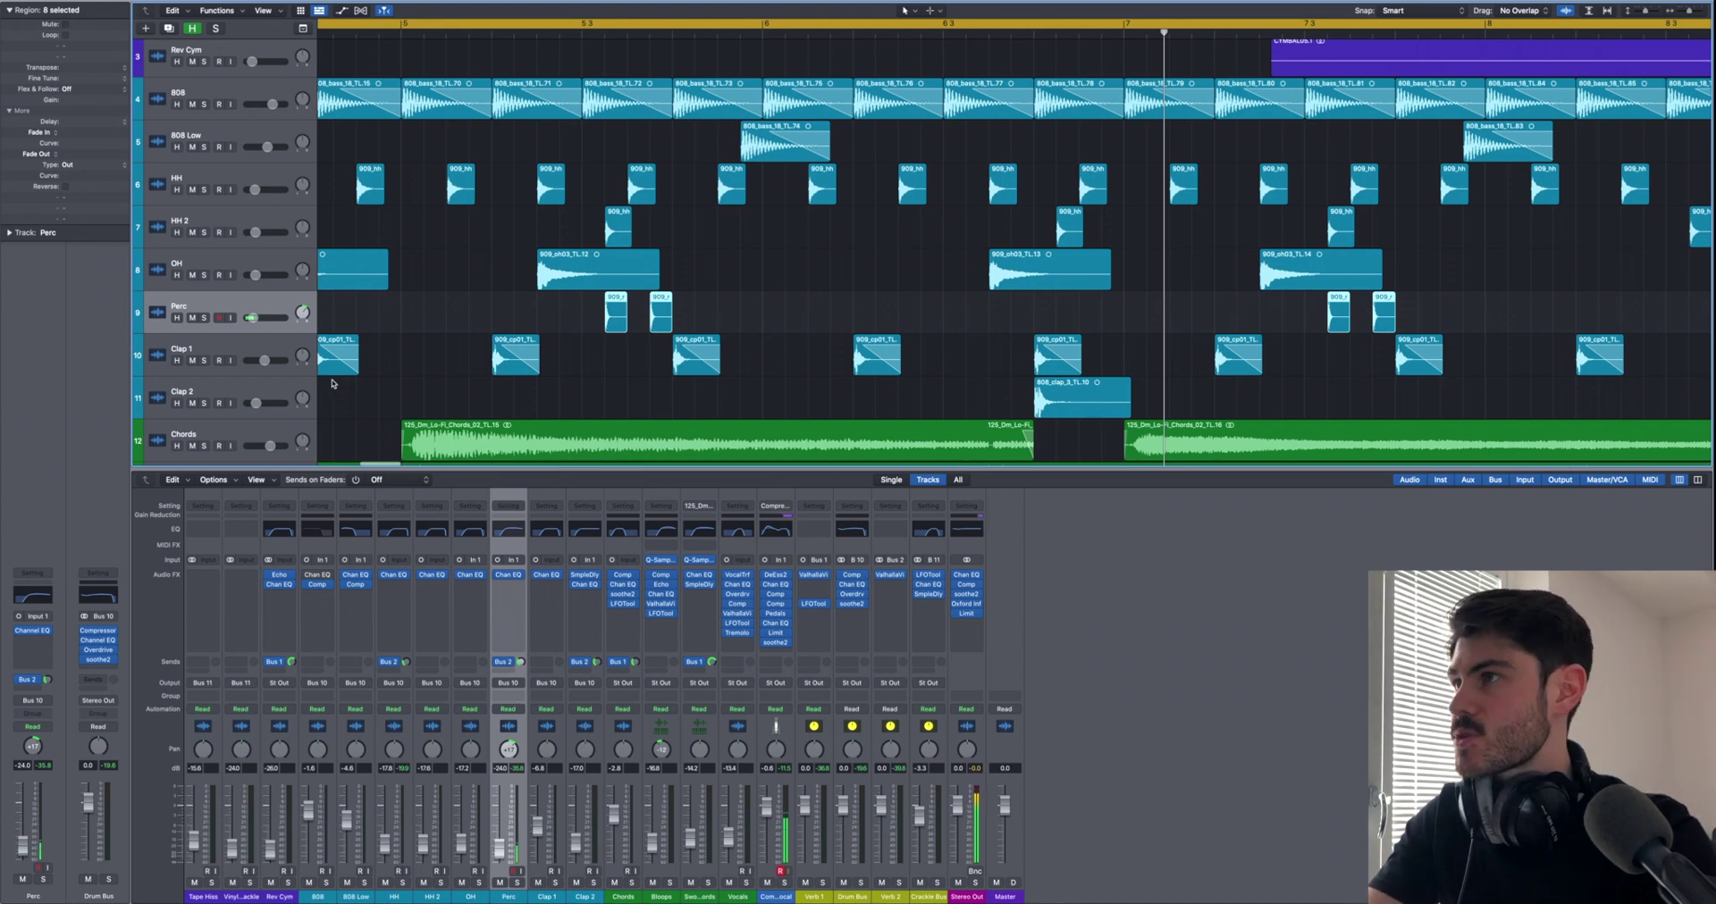
pyautogui.click(205, 318)
pyautogui.press('space')
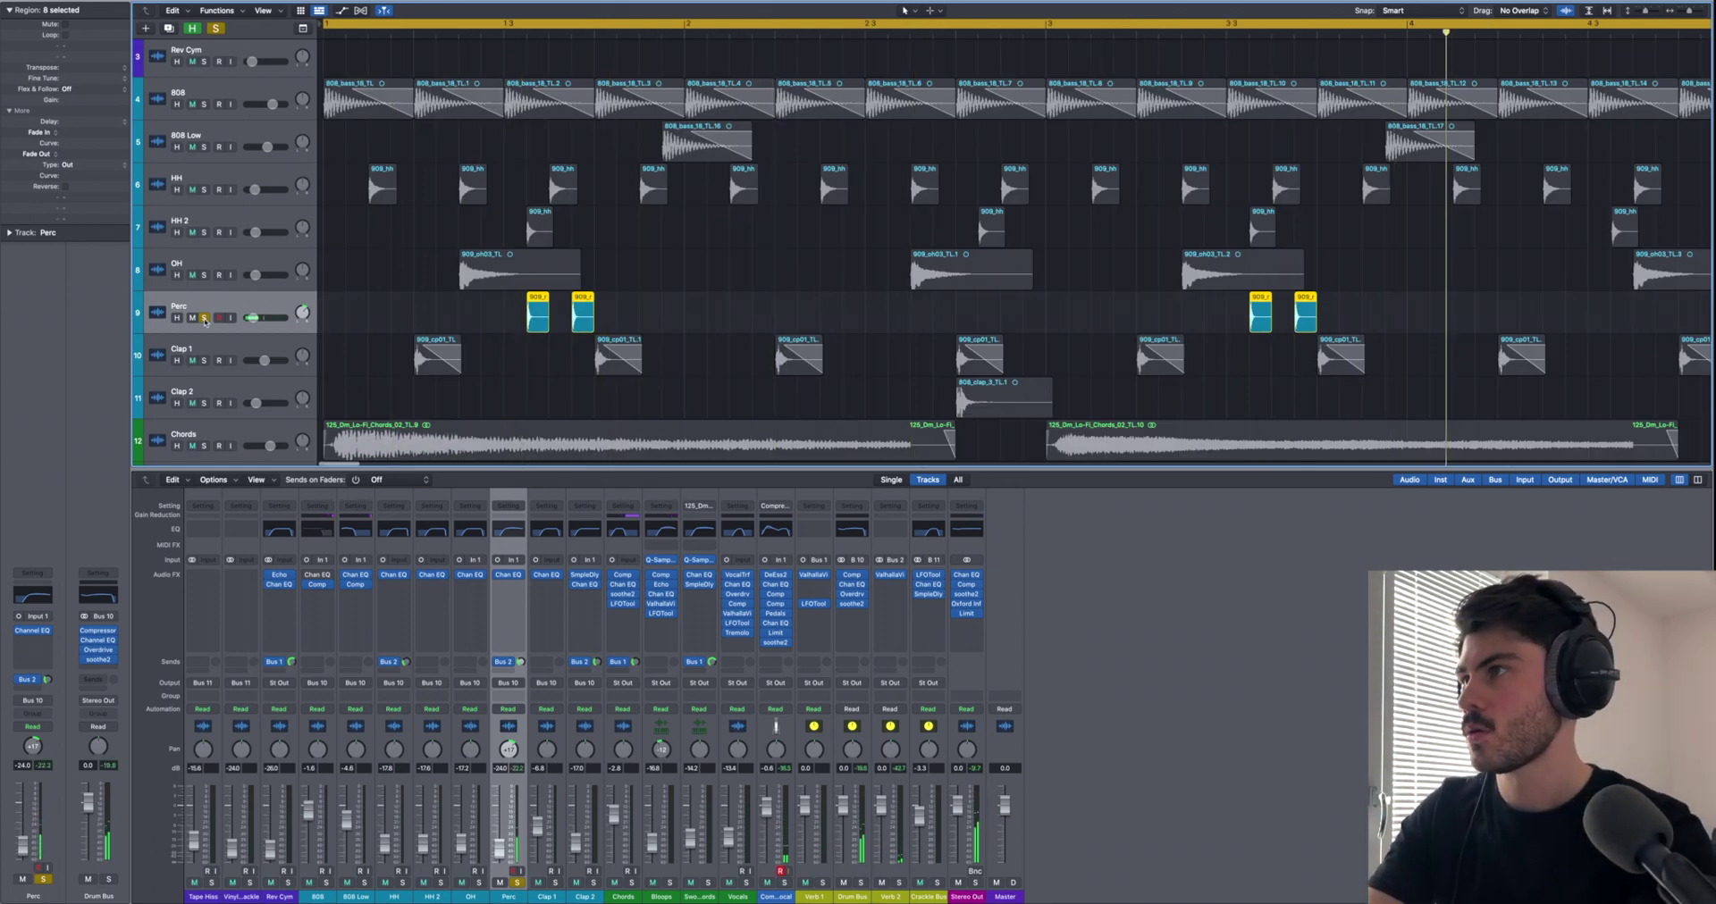
pyautogui.click(204, 319)
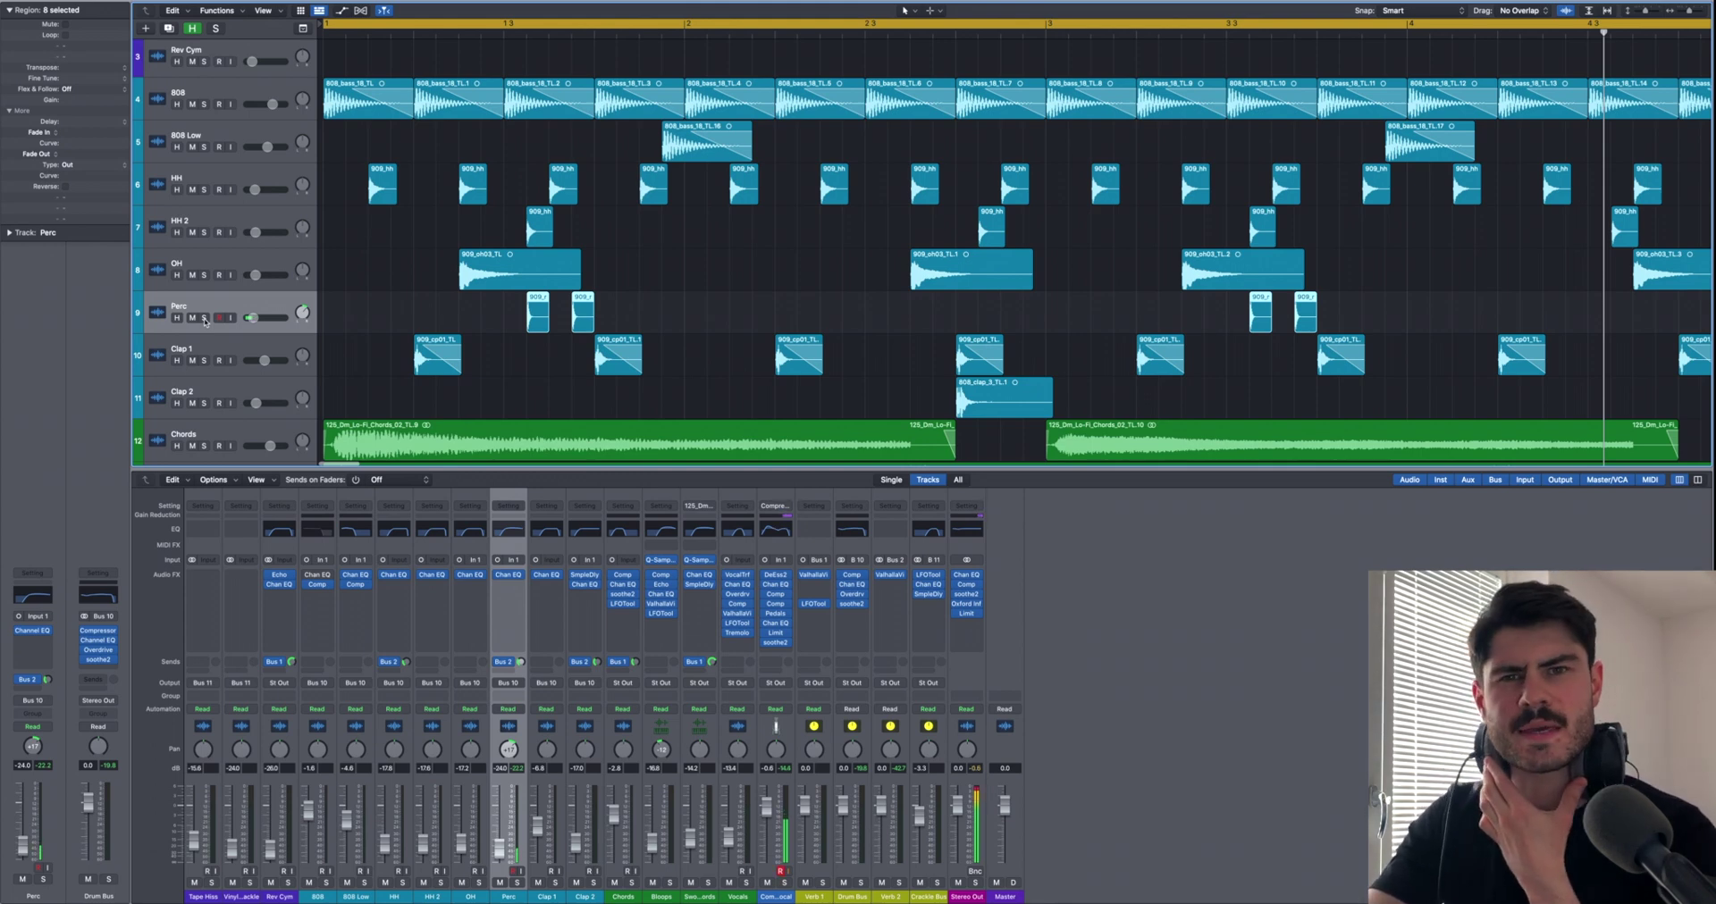
# Step: Examine how the Clap 1 and Clap 2 hits are placed, selecting individual regions on both tracks
pyautogui.scroll(-2, 206, 323)
pyautogui.click(211, 313)
pyautogui.scroll(-1, 211, 313)
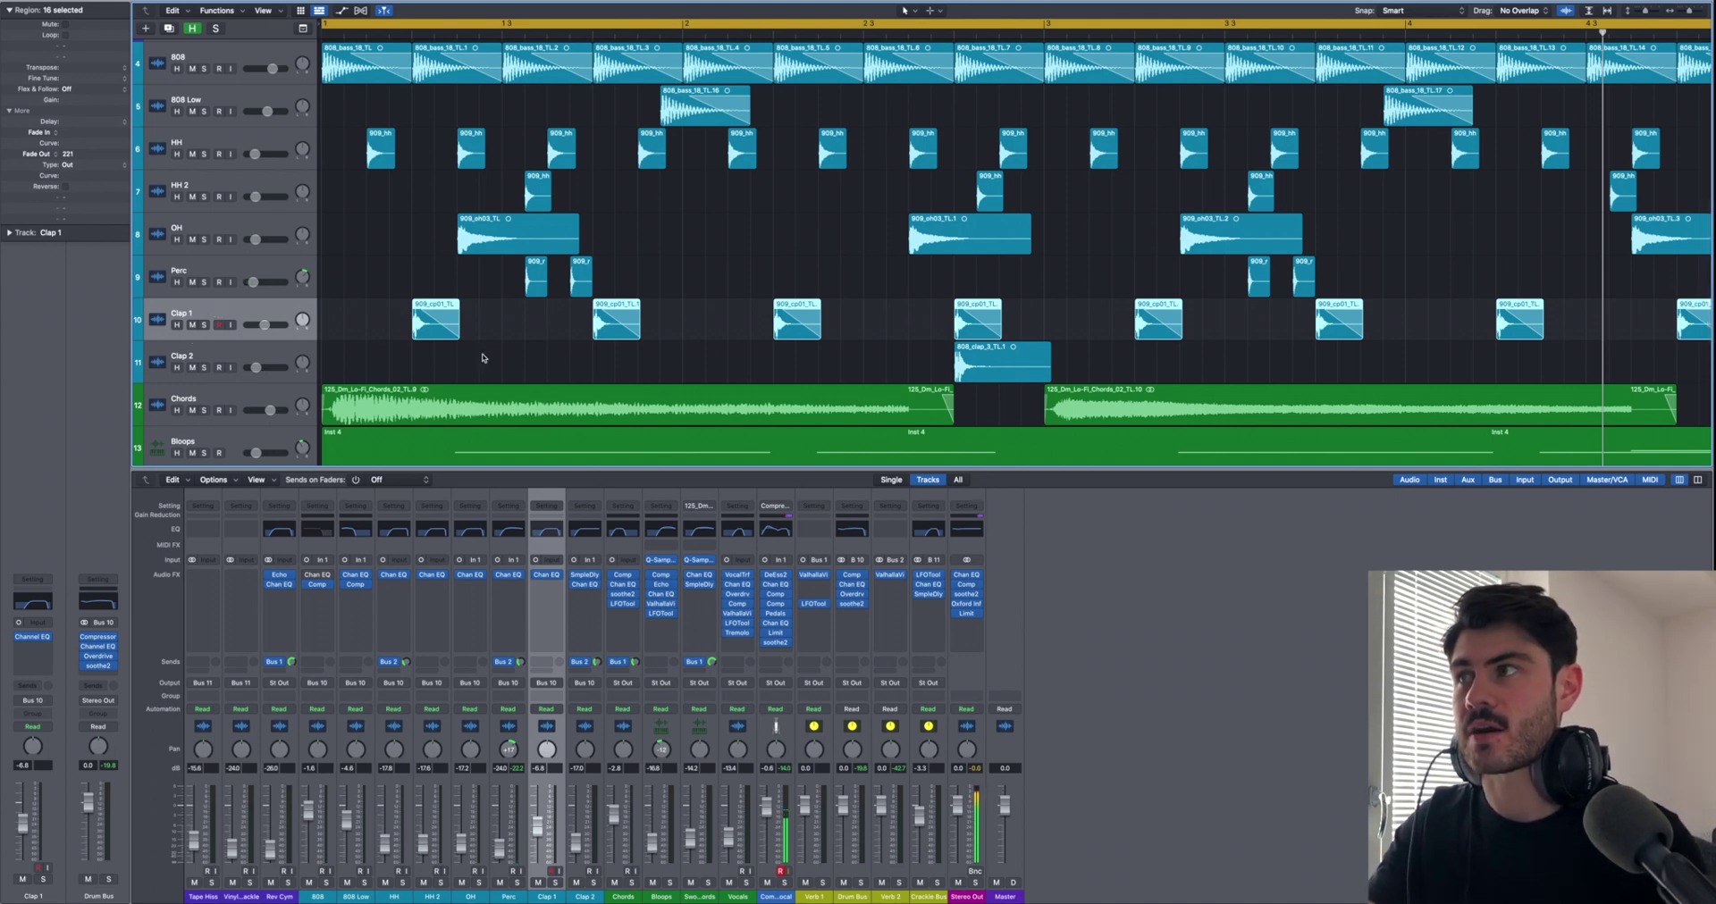
pyautogui.click(987, 366)
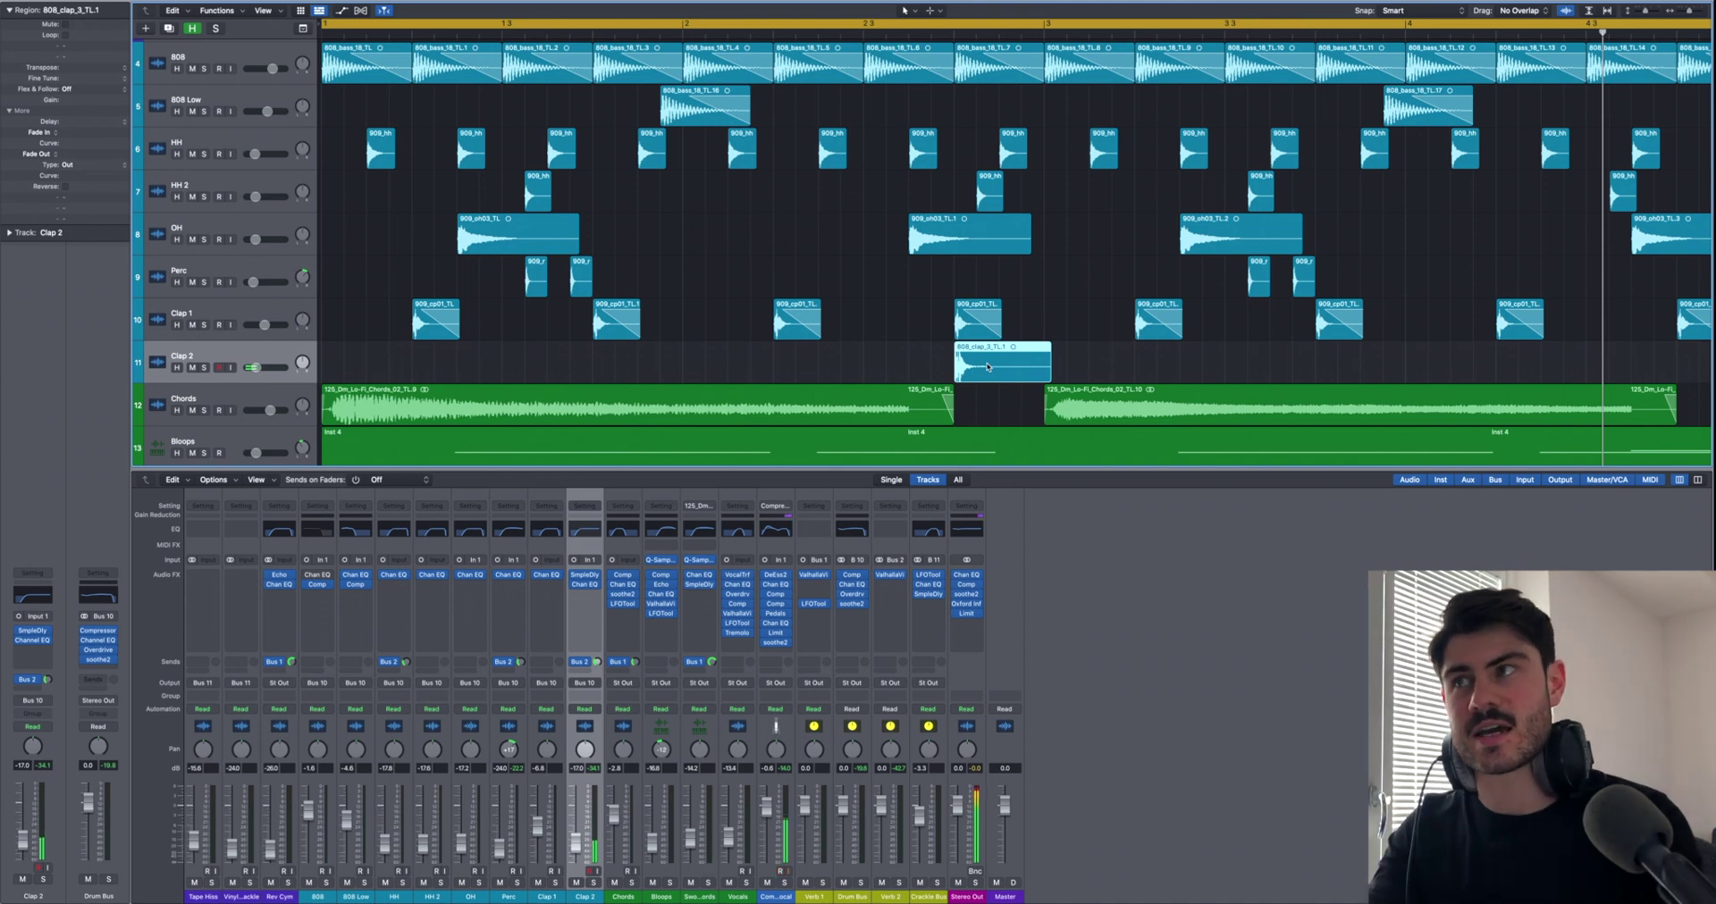
pyautogui.click(418, 314)
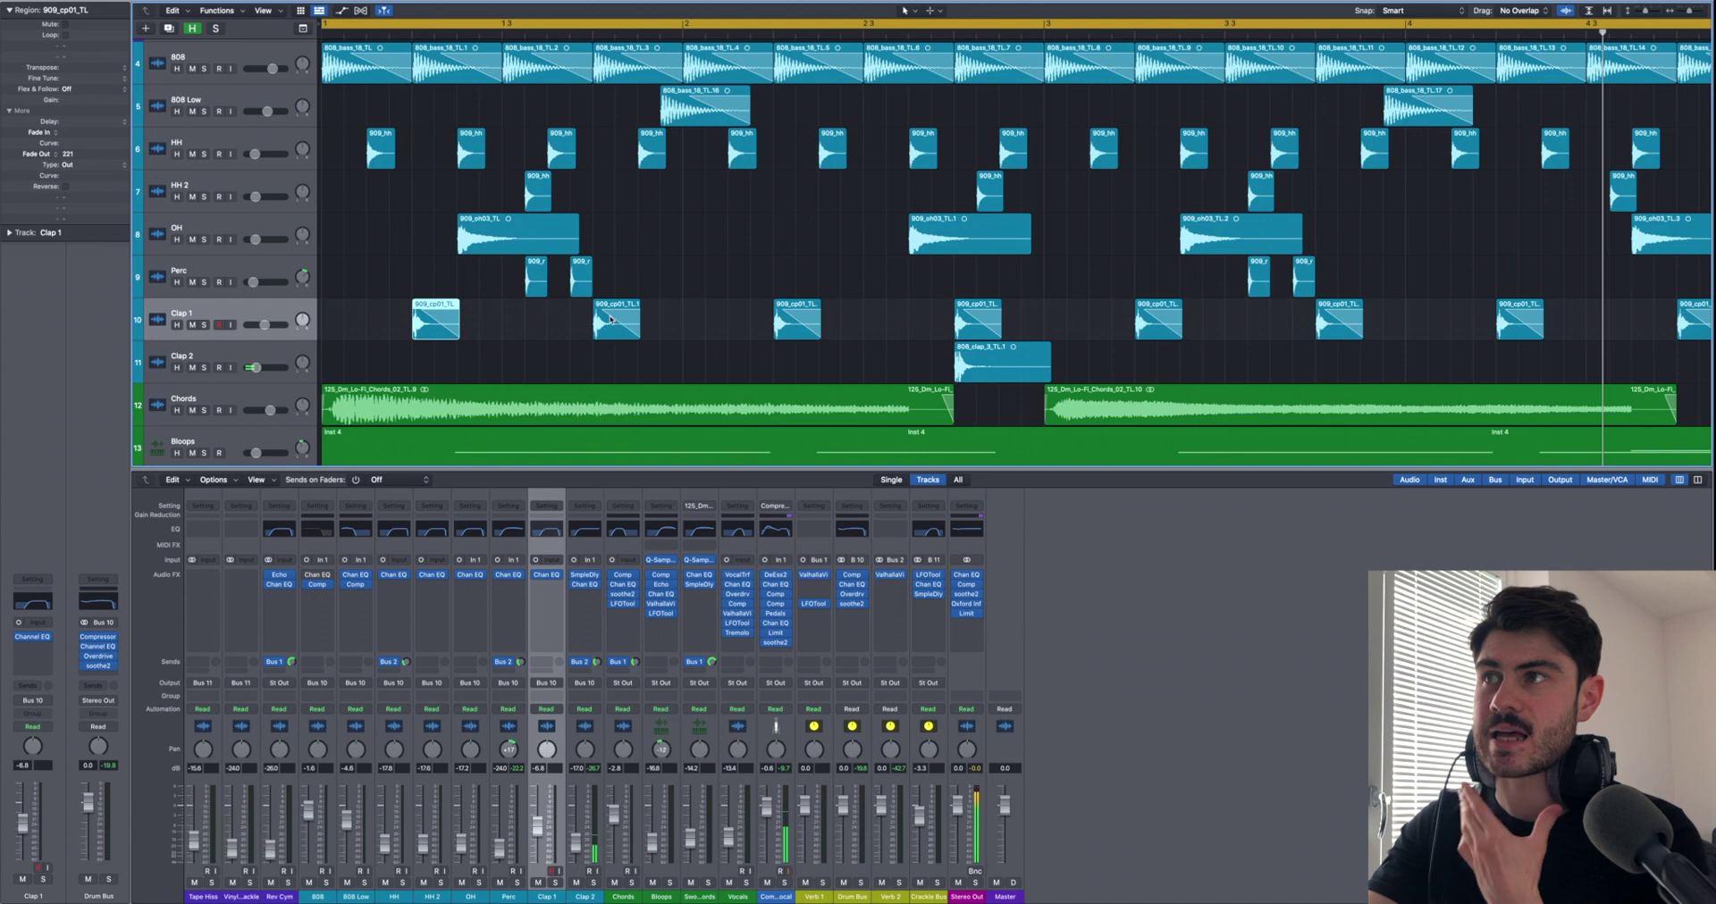
pyautogui.click(610, 319)
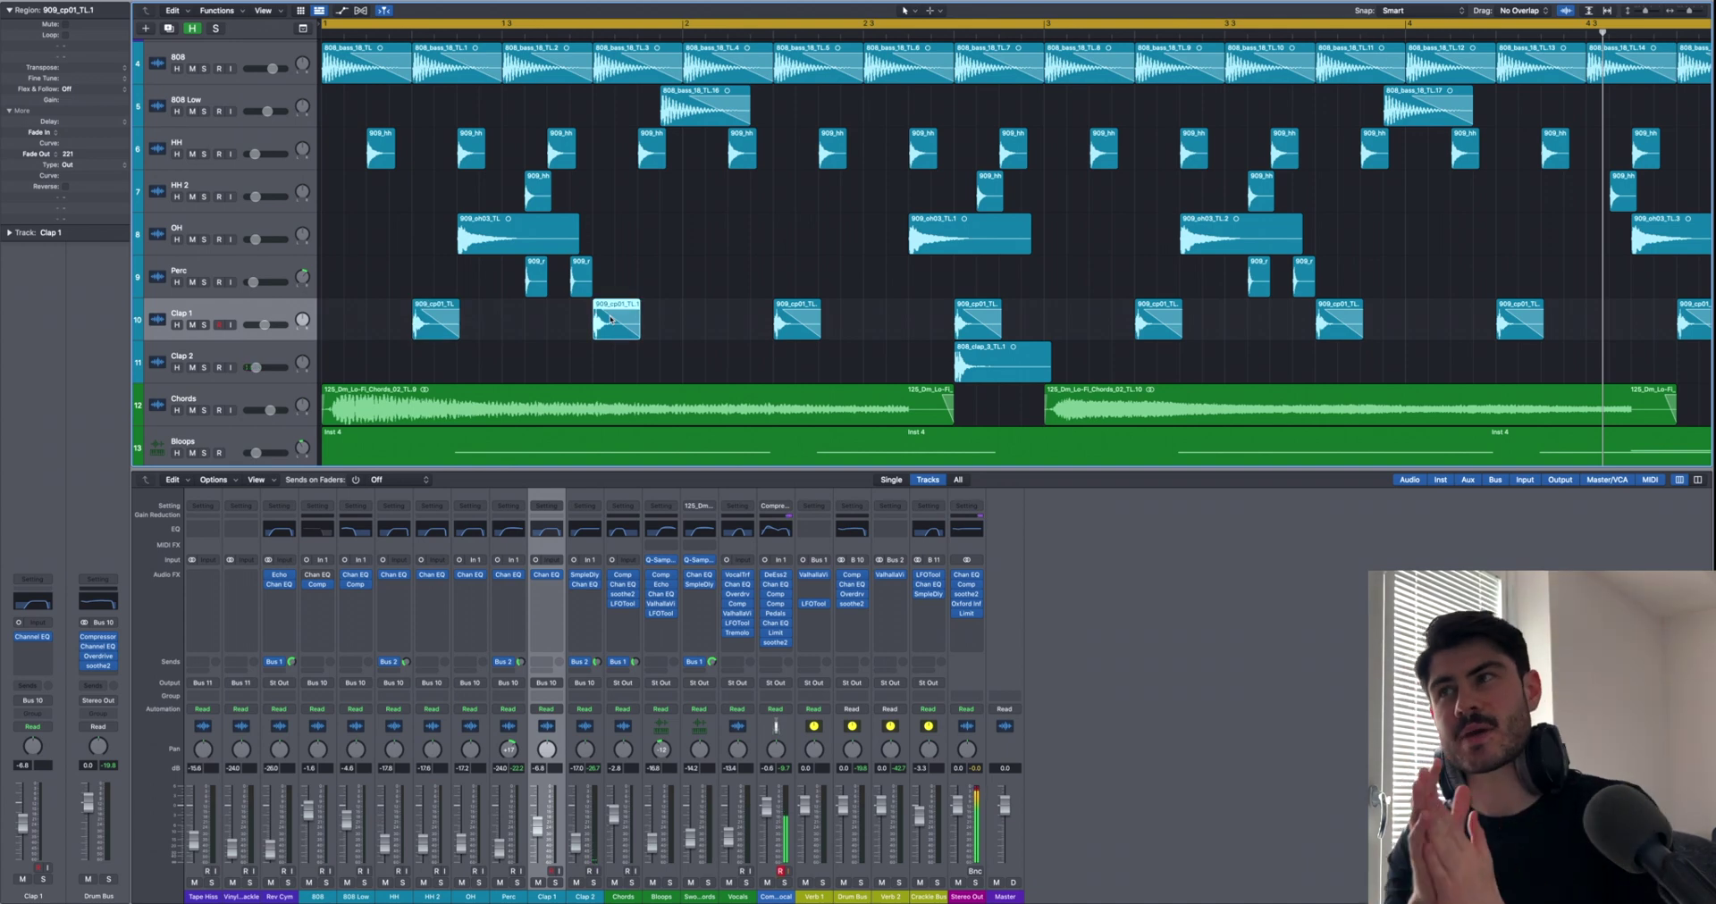
pyautogui.click(961, 366)
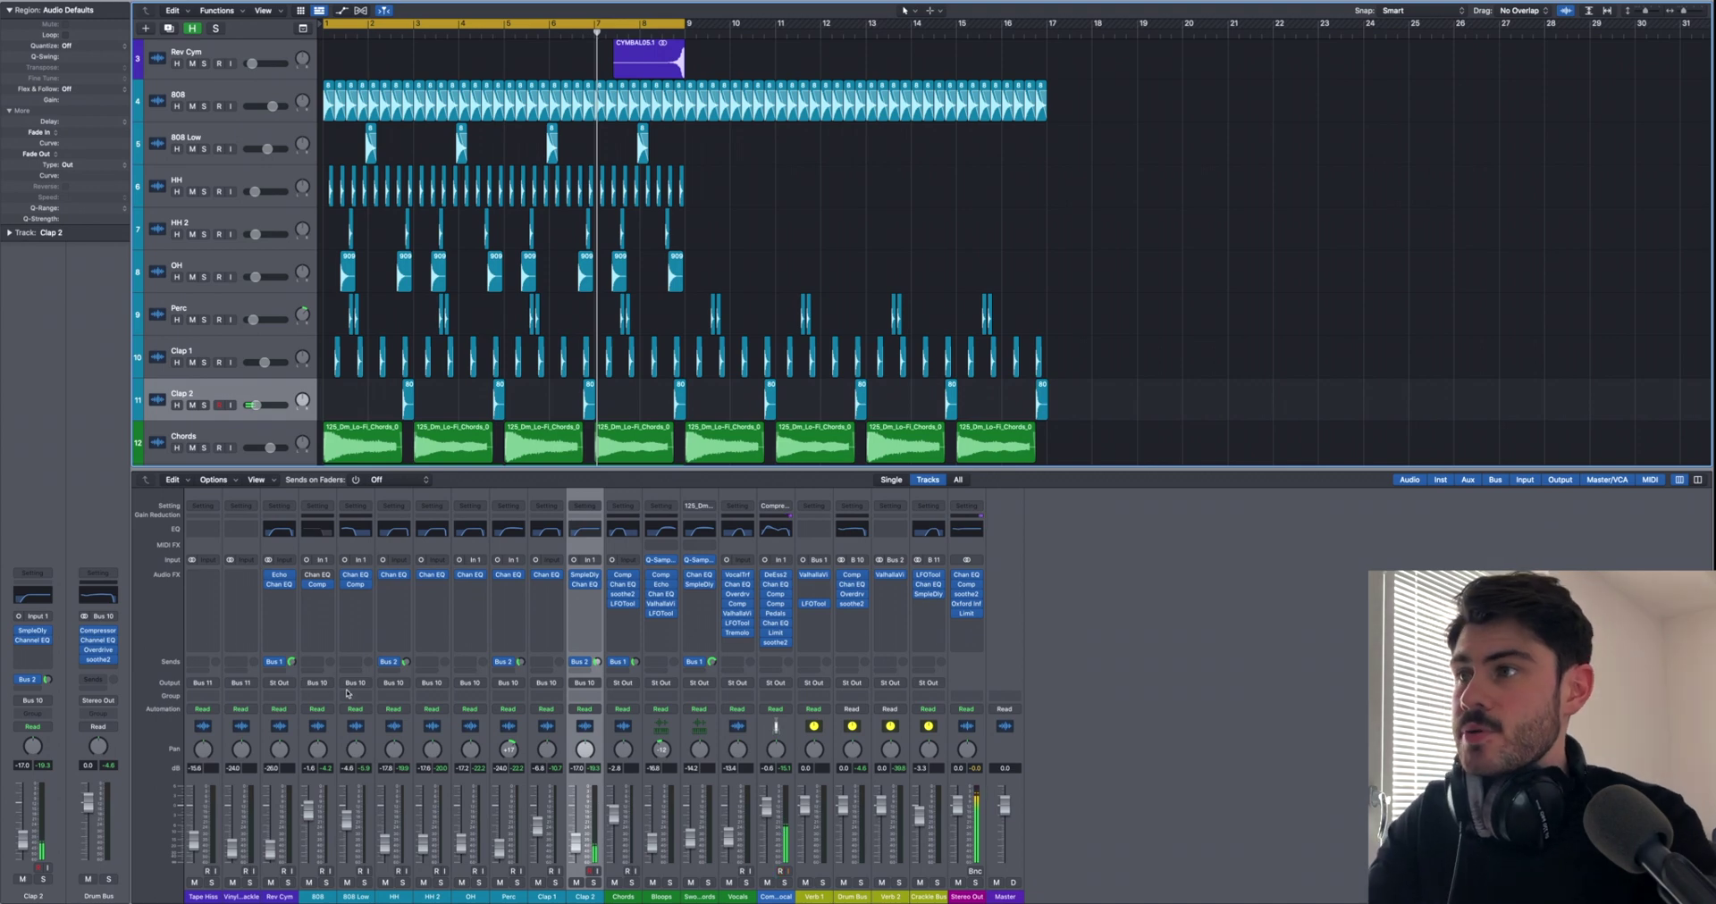
pyautogui.press('Left')
pyautogui.press('Left')
pyautogui.press('Left')
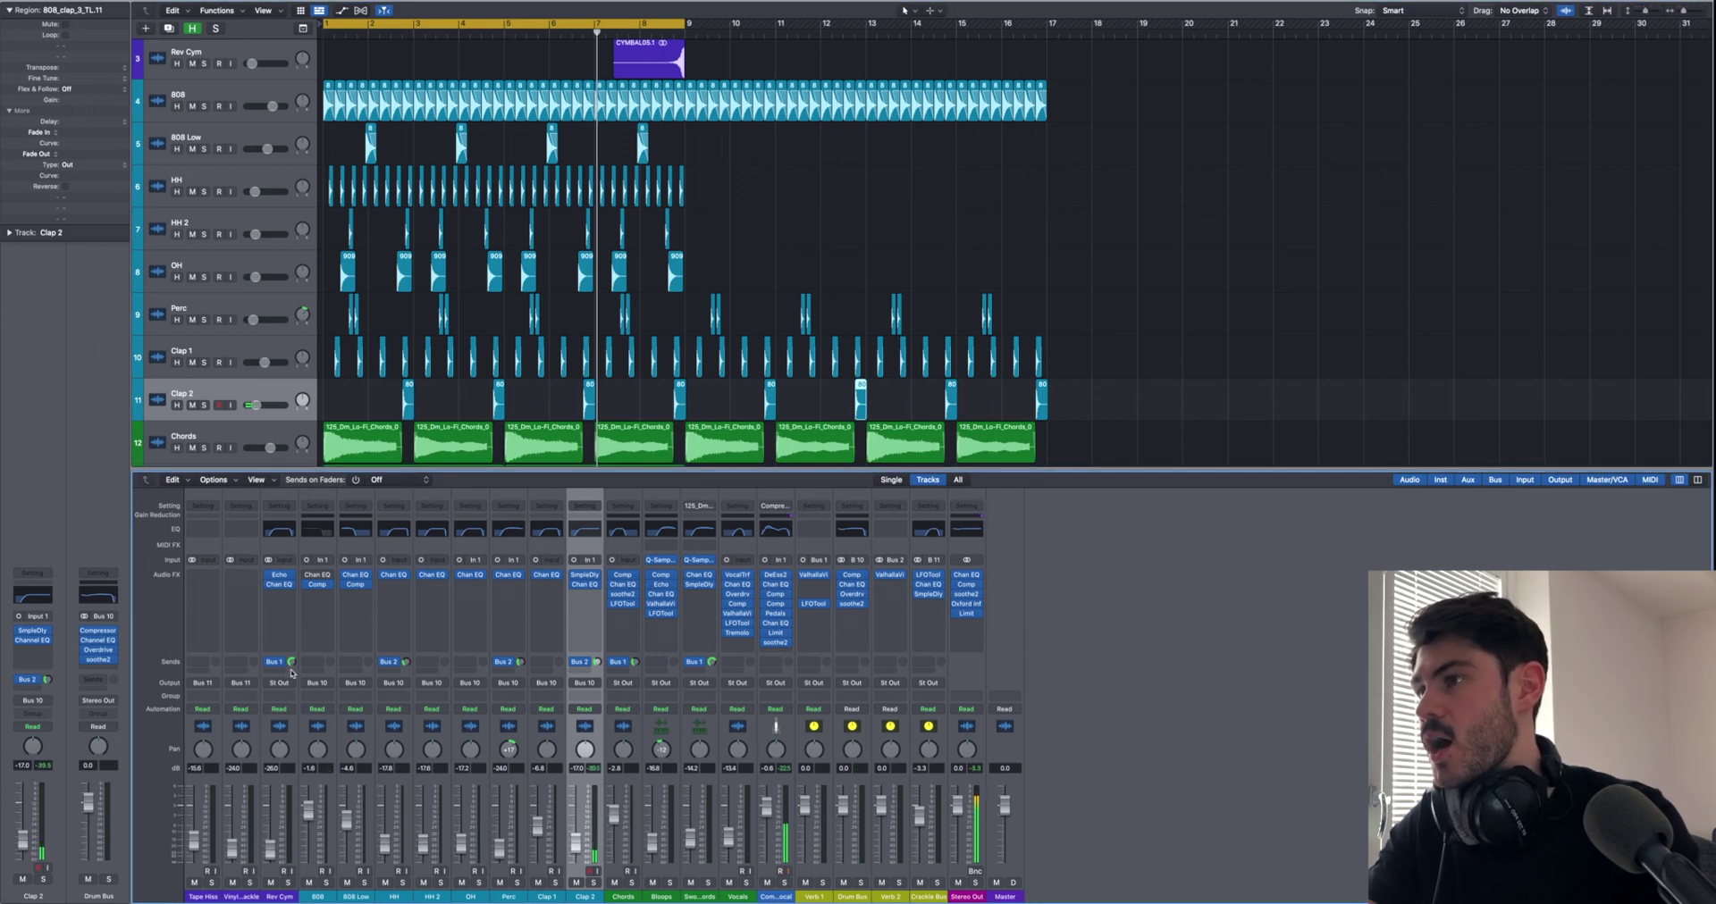
# Step: Select the mixer channels from 808 through Clap 2 to review their bus routing, then select the Drum Bus channel
pyautogui.click(293, 733)
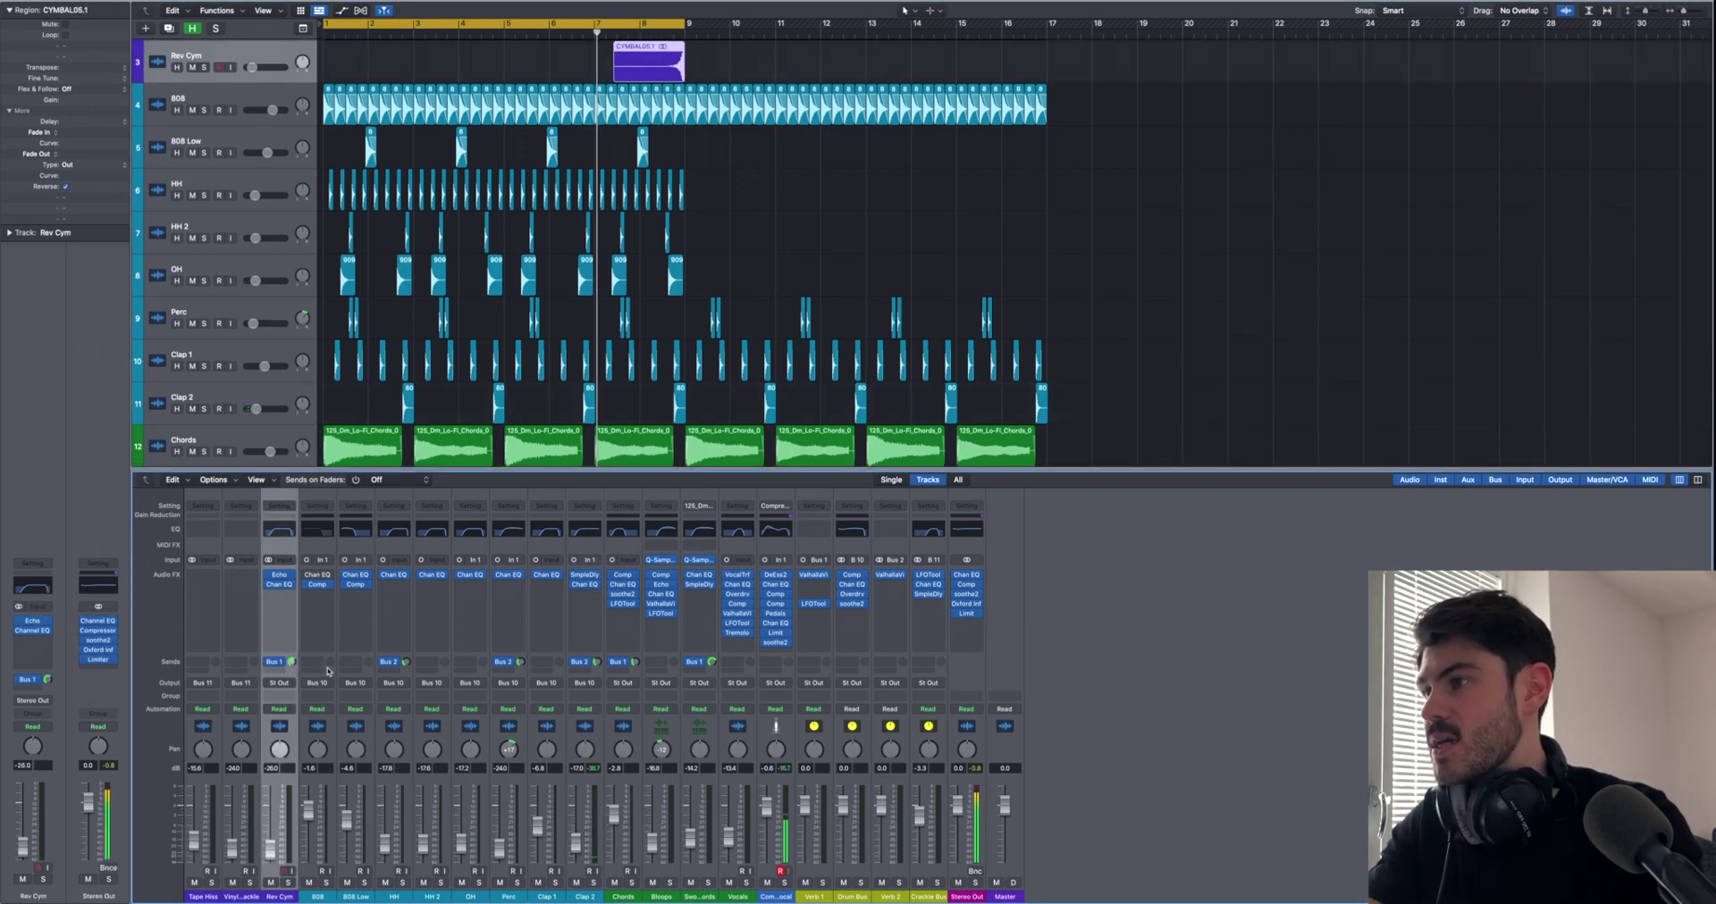
pyautogui.click(327, 672)
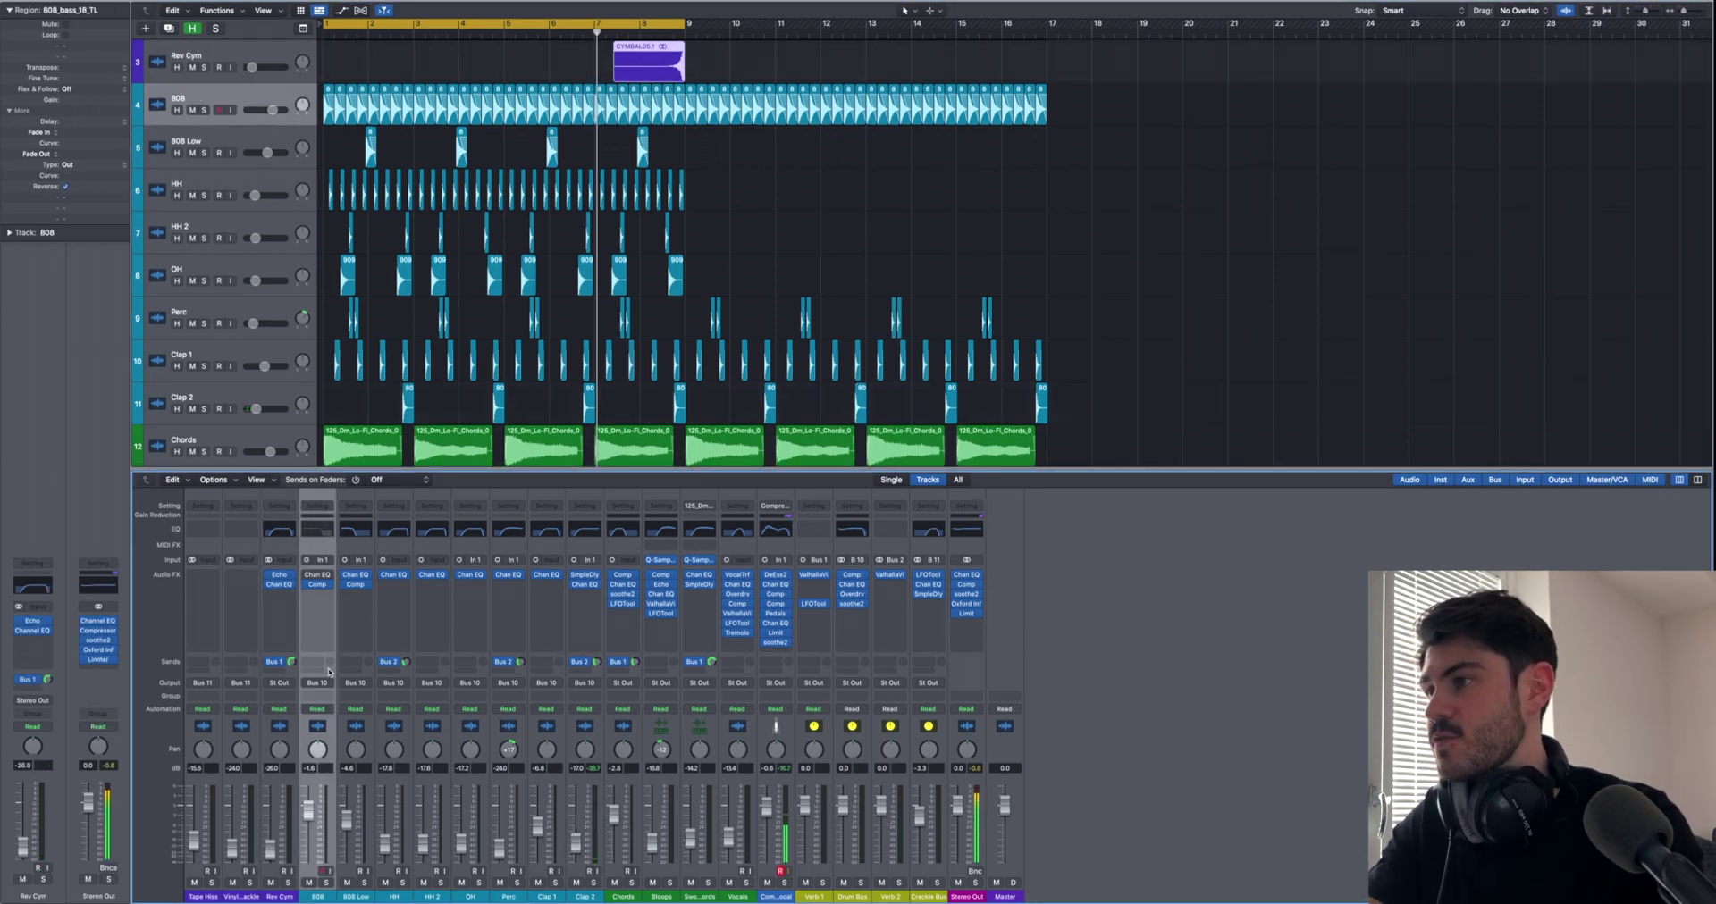
pyautogui.keyDown('shift'); pyautogui.click(589, 672); pyautogui.keyUp('shift')
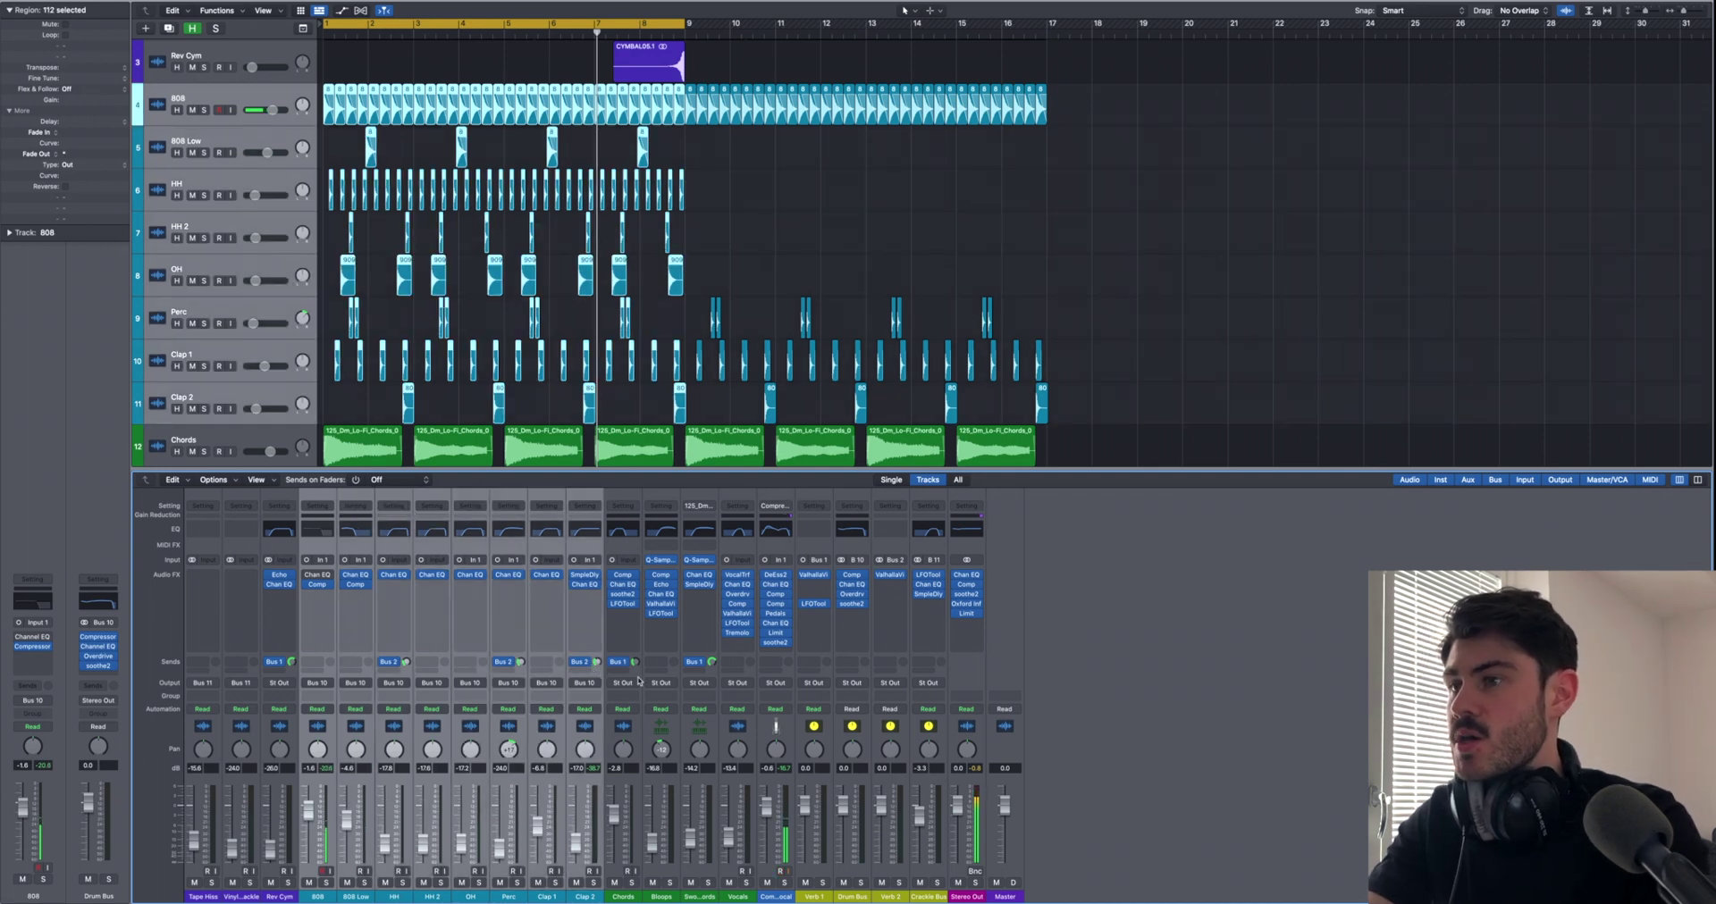
pyautogui.click(860, 867)
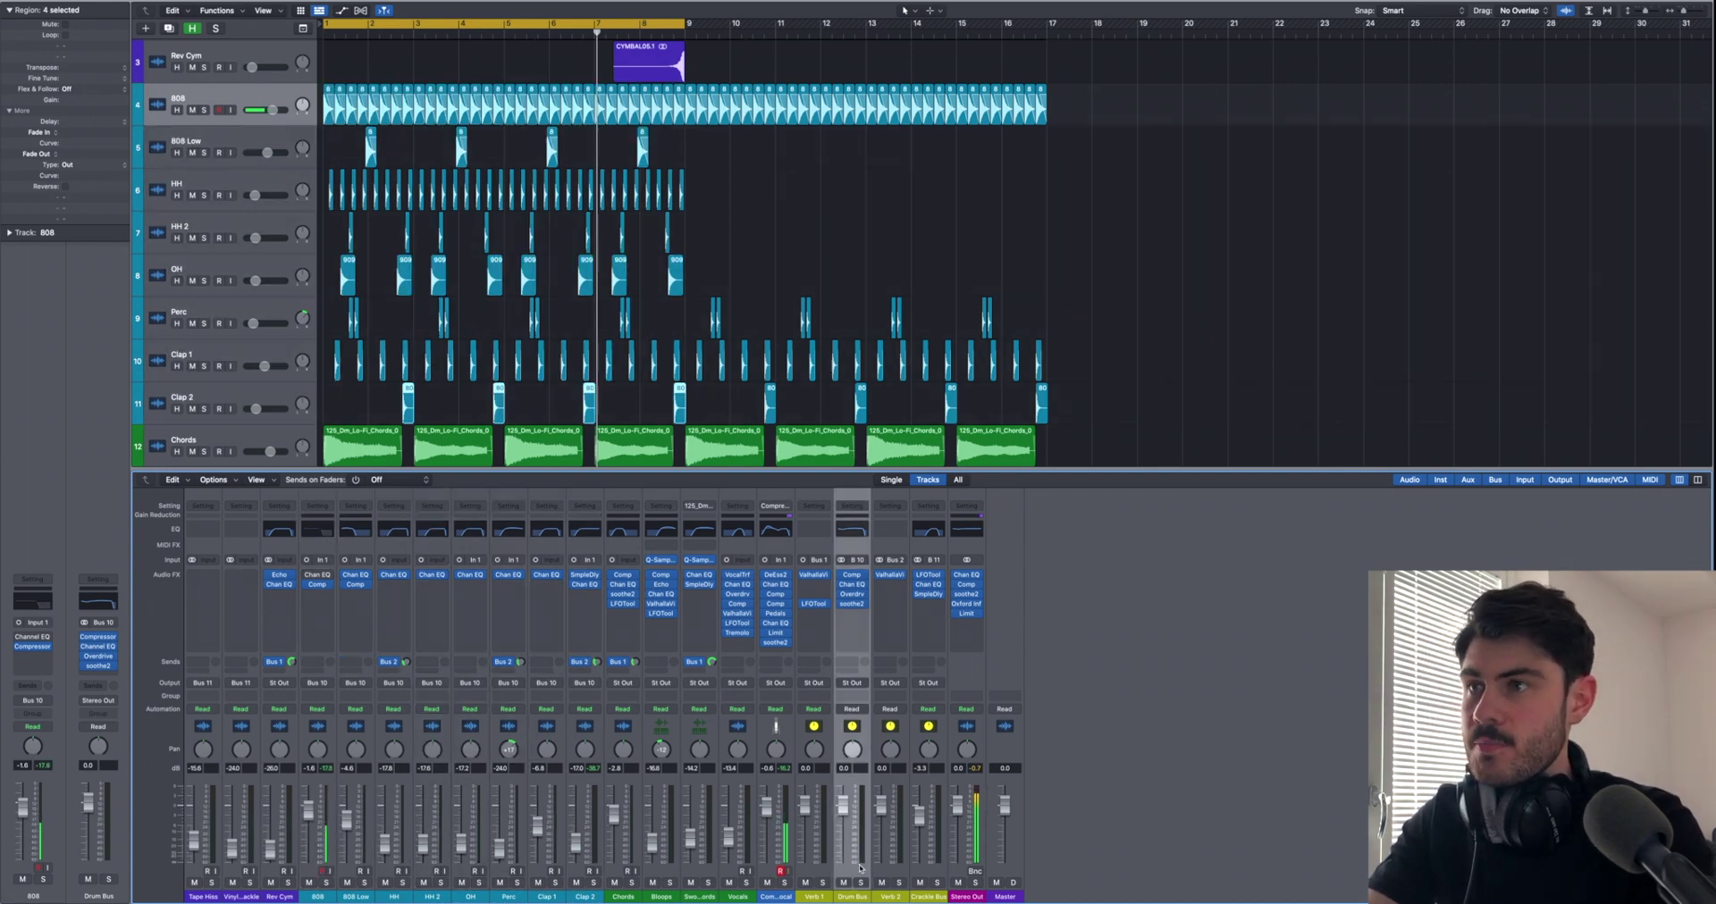
# Step: Review the Compressor and Channel EQ settings on the Drum Bus, then close the plug-in window
pyautogui.click(852, 577)
pyautogui.moveTo(755, 113); pyautogui.dragTo(768, 76)
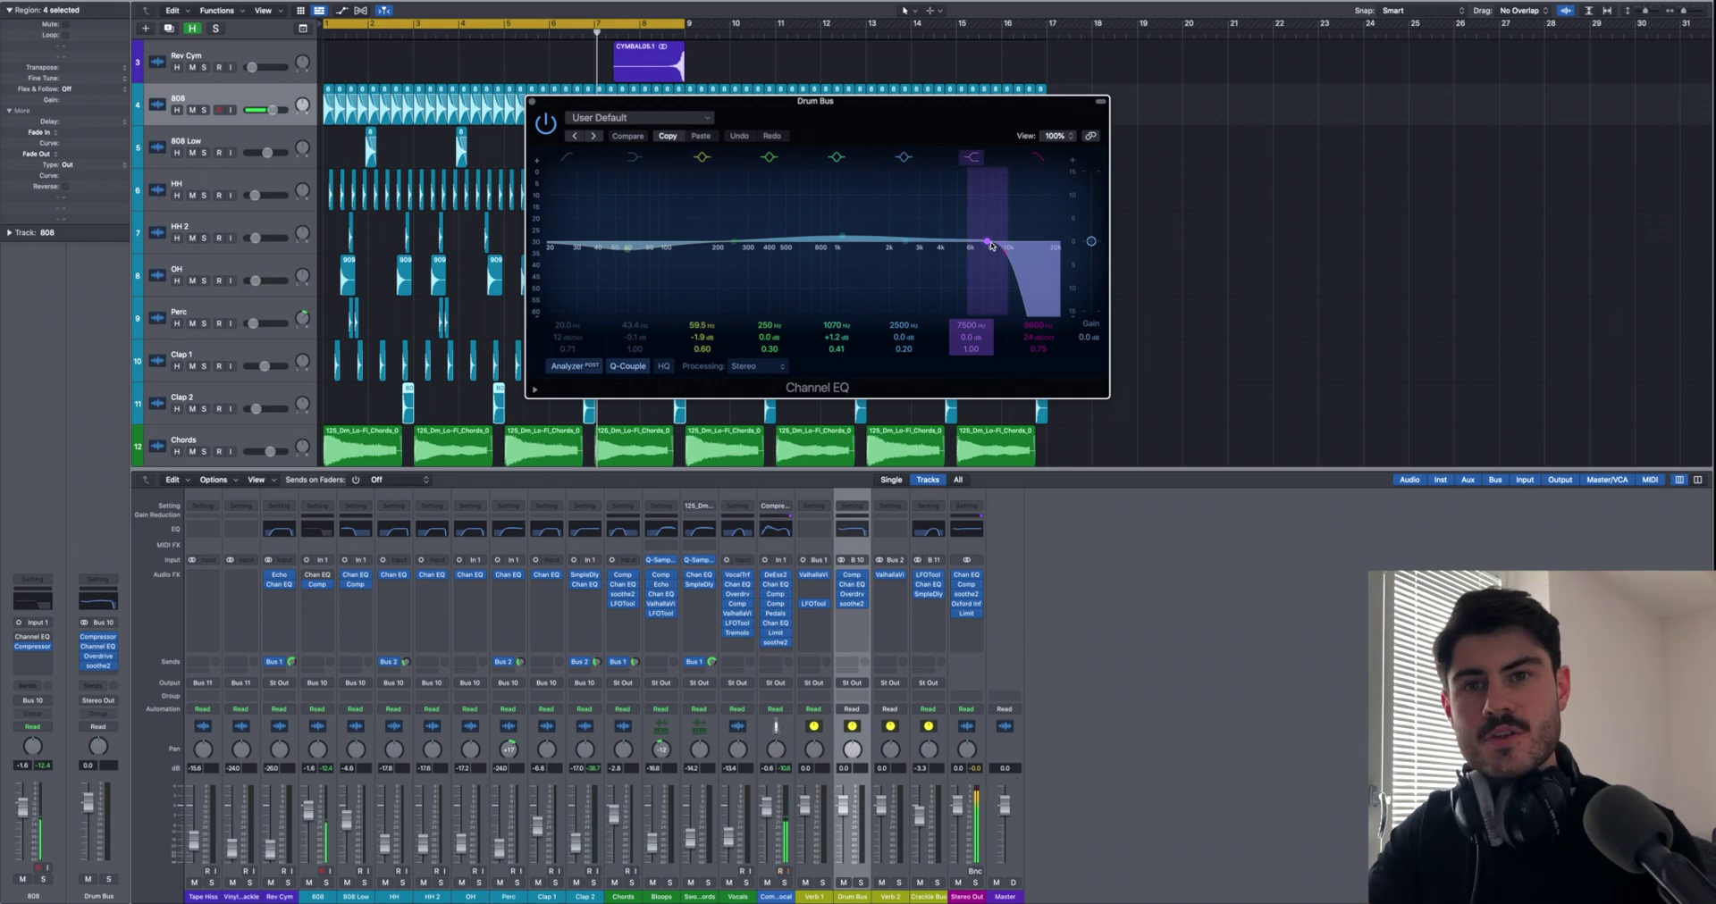
pyautogui.click(532, 101)
# Step: Inspect the Overdrive and soothe2 plug-ins on the Drum Bus in turn, closing each one
pyautogui.click(852, 594)
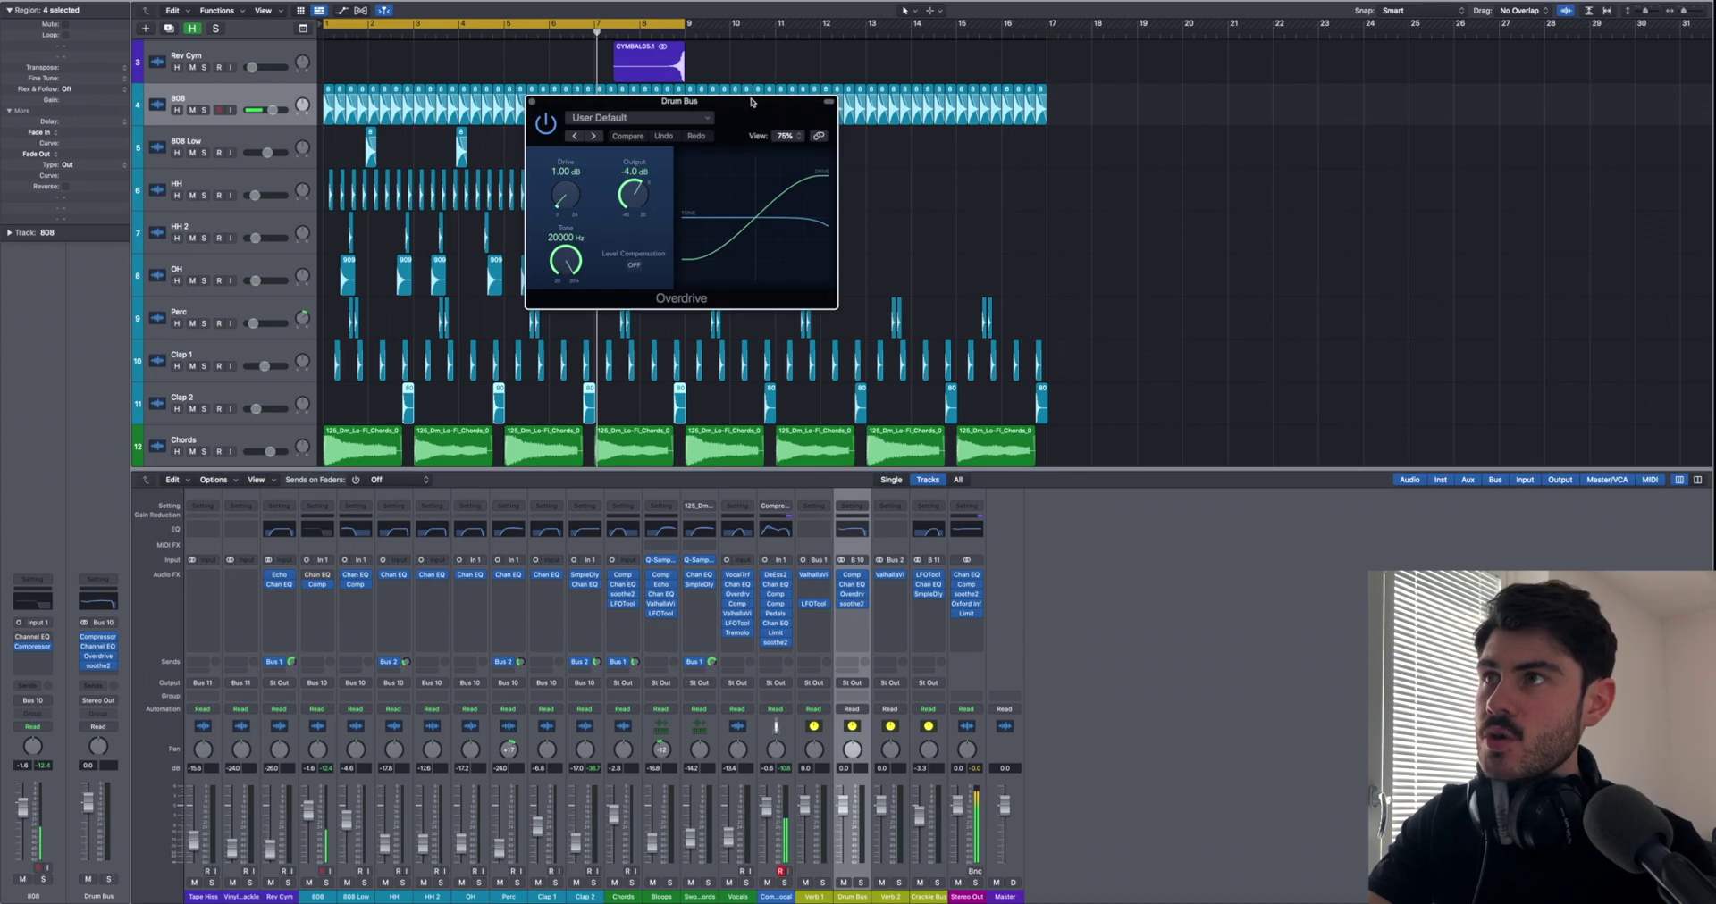
pyautogui.moveTo(752, 103); pyautogui.dragTo(769, 119)
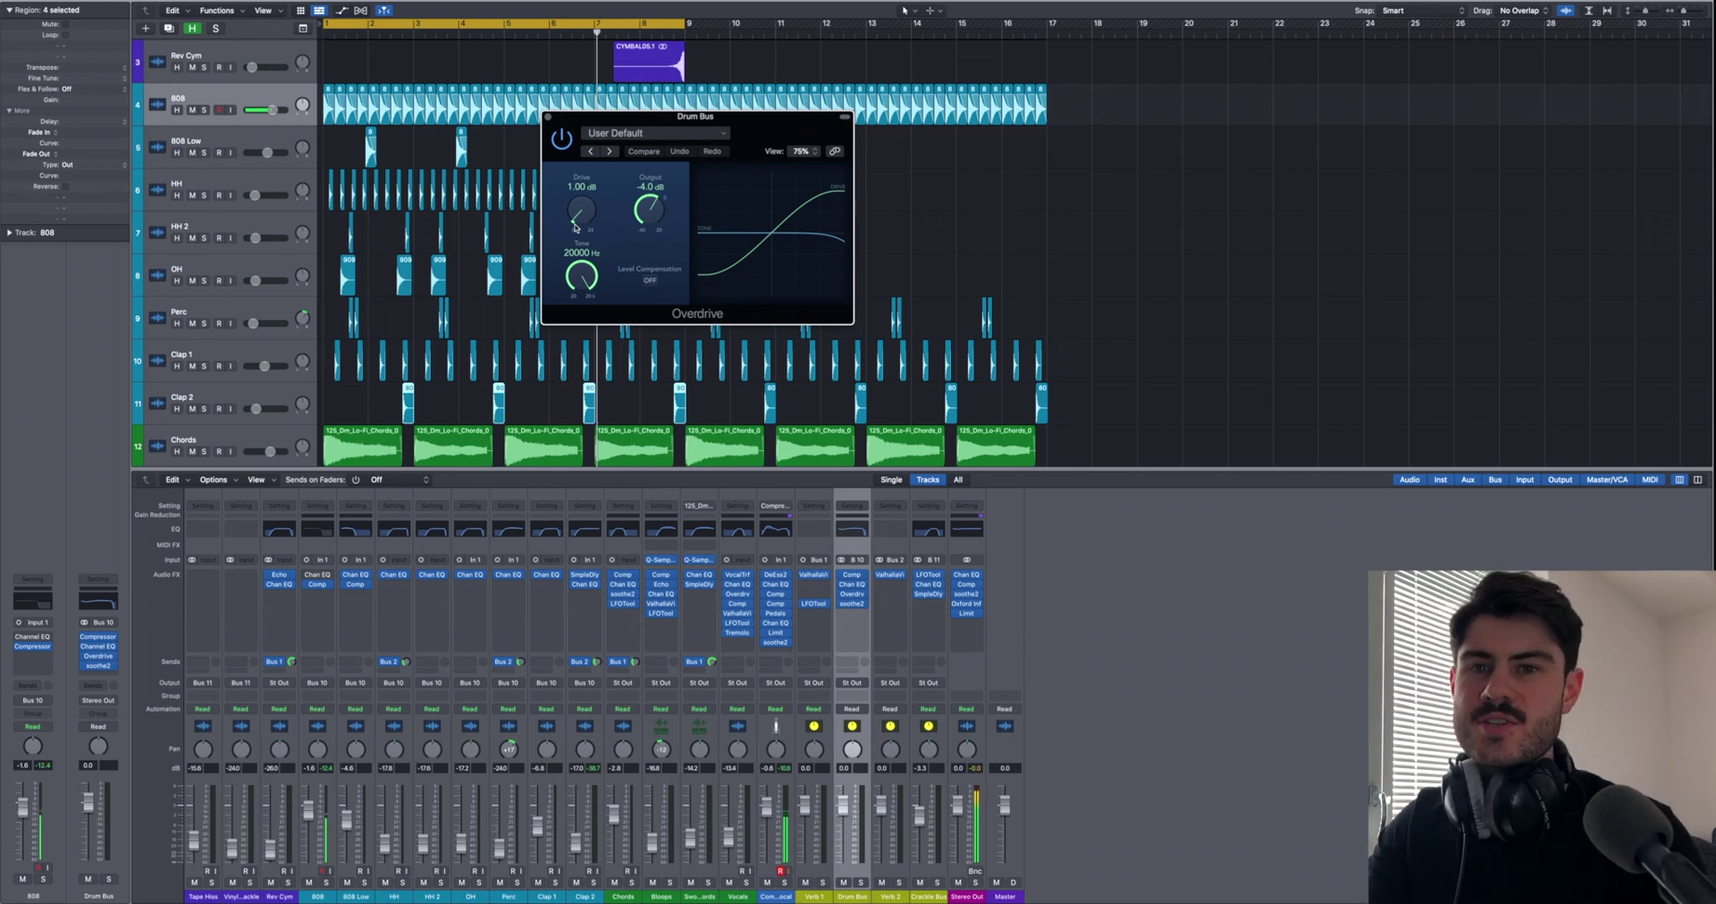
pyautogui.click(547, 117)
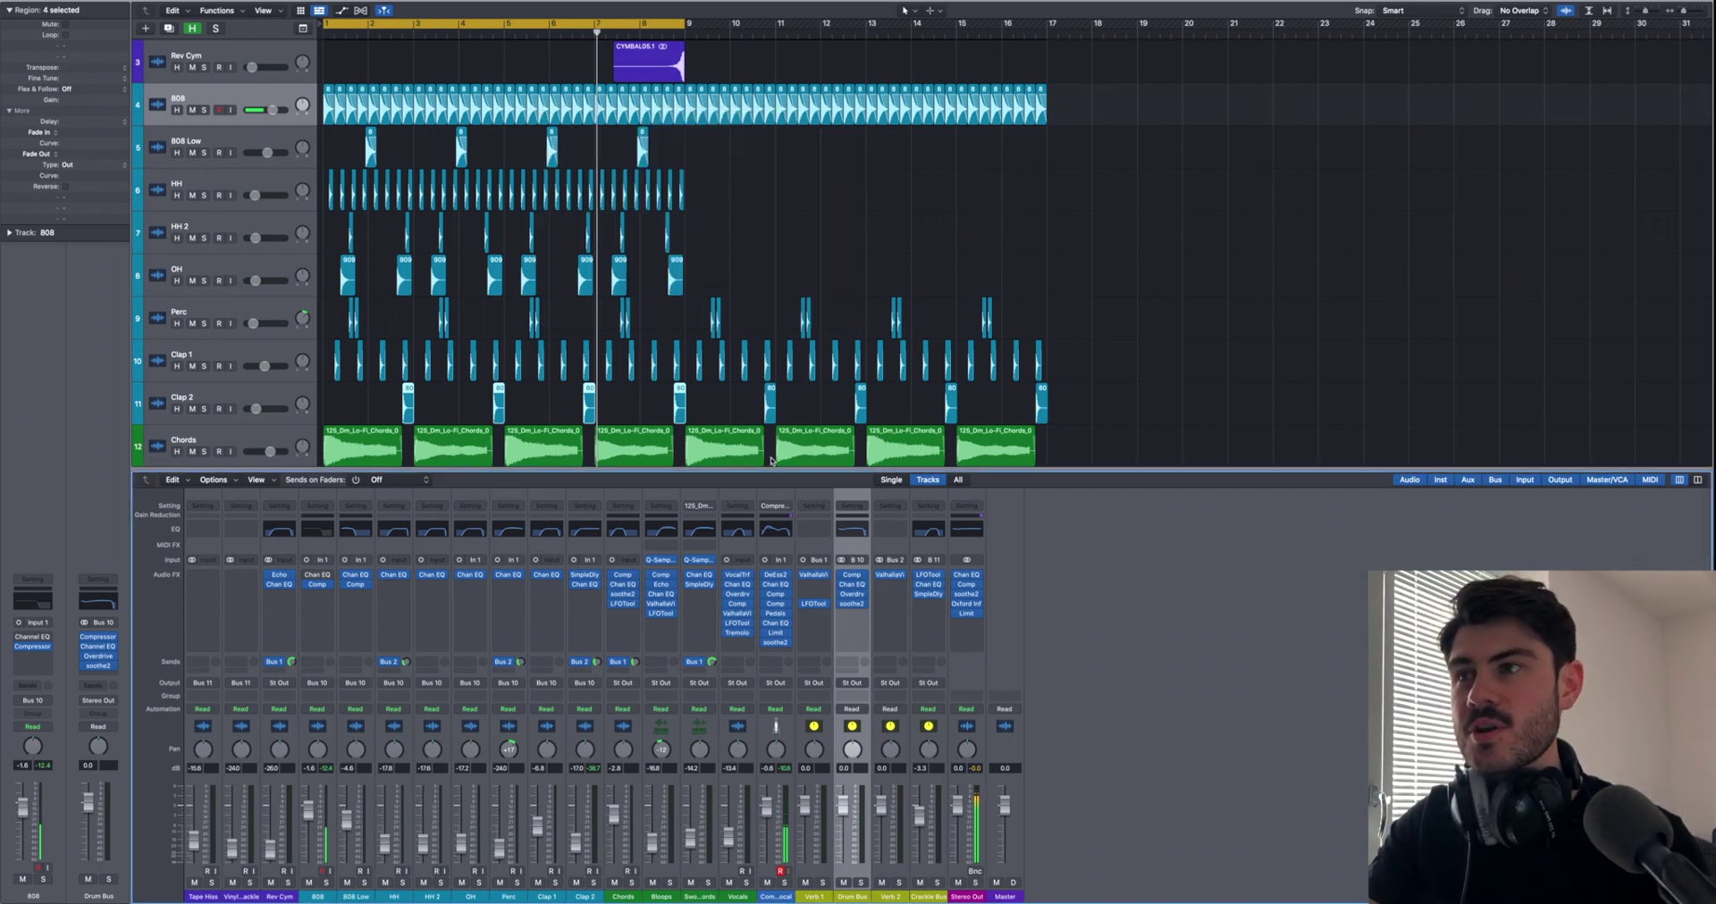
pyautogui.click(852, 604)
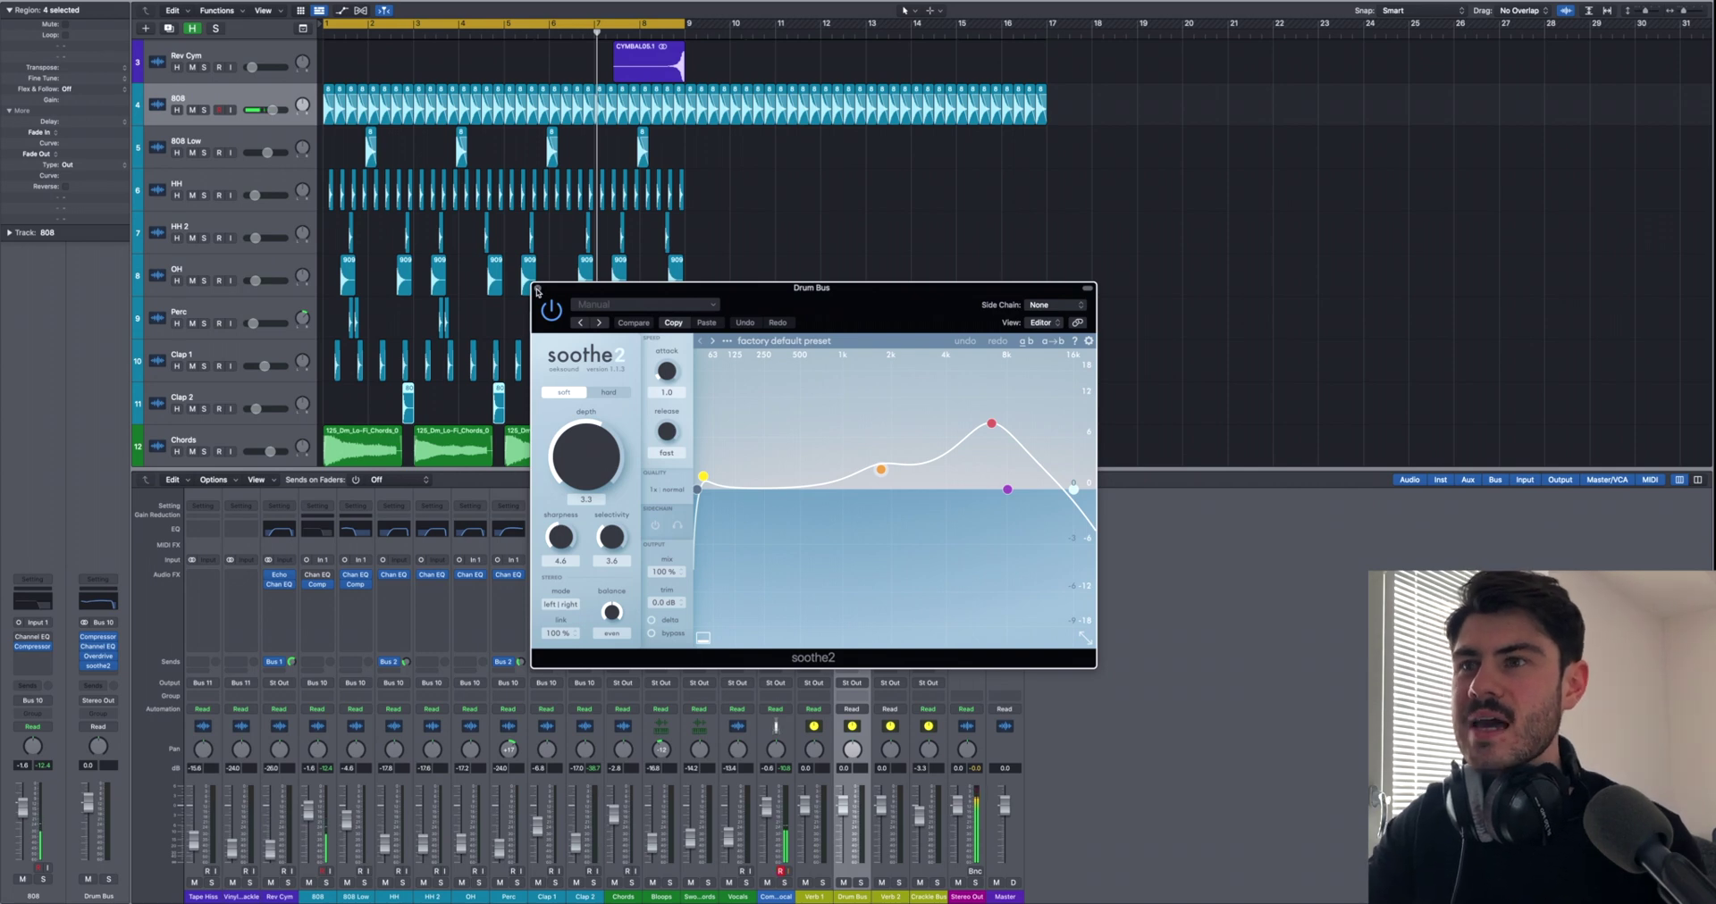
pyautogui.click(537, 290)
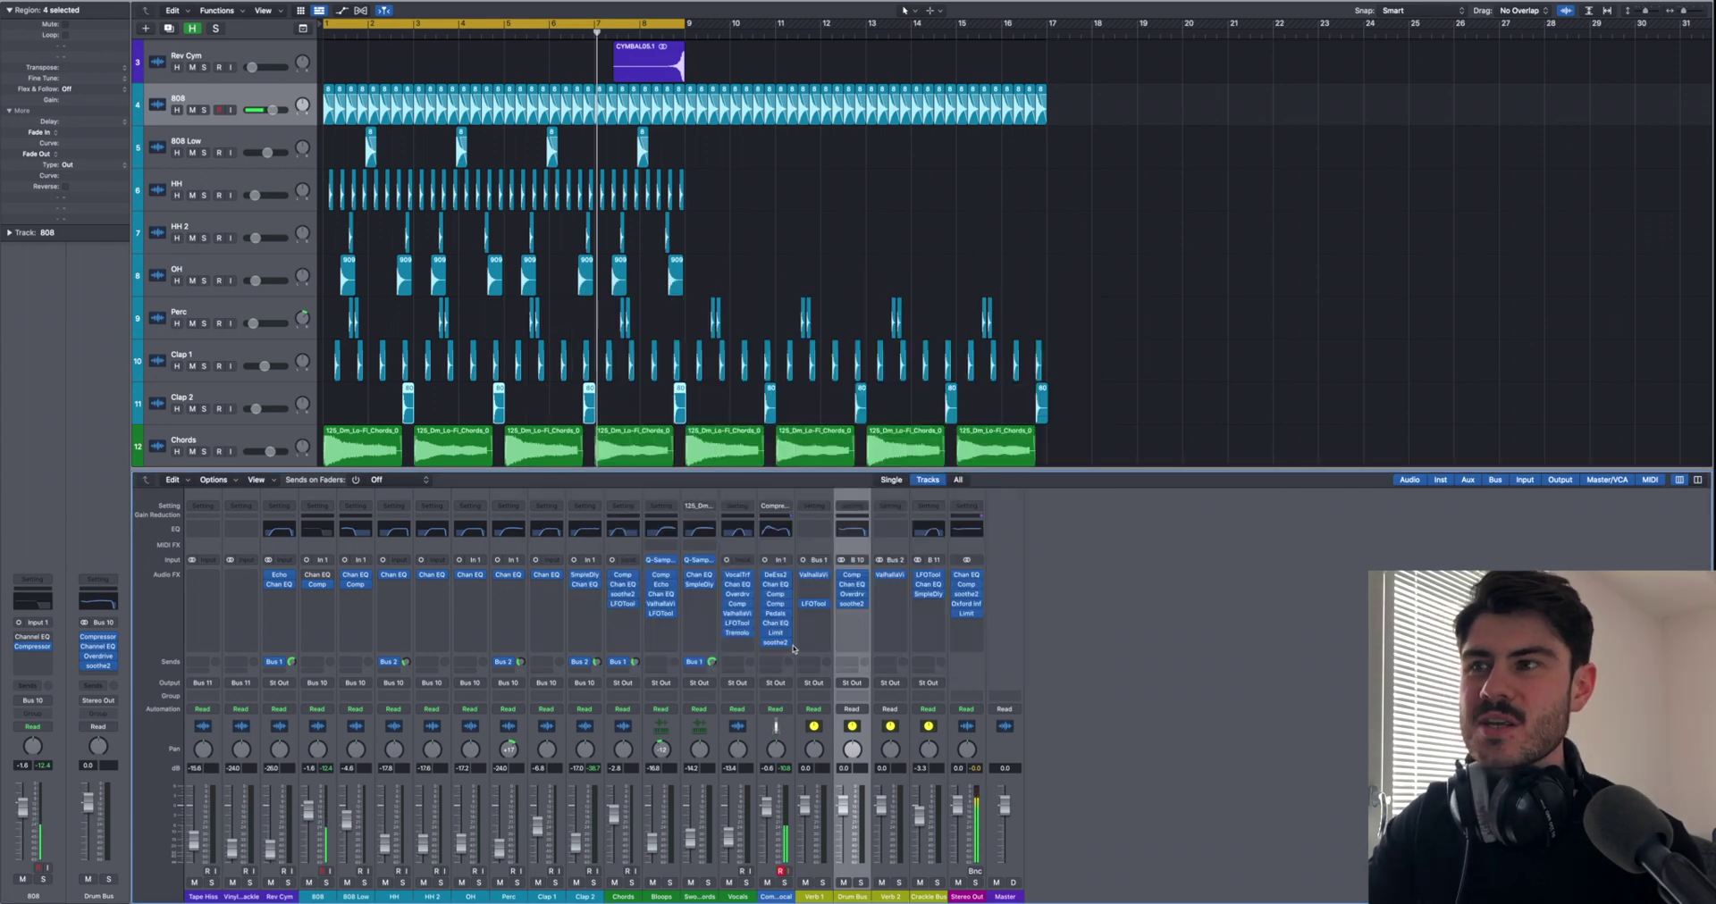
# Step: Play the Drum Bus soloed from the start of the arrangement, turn the solo off and hide the mixer
pyautogui.click(861, 883)
pyautogui.press('space')
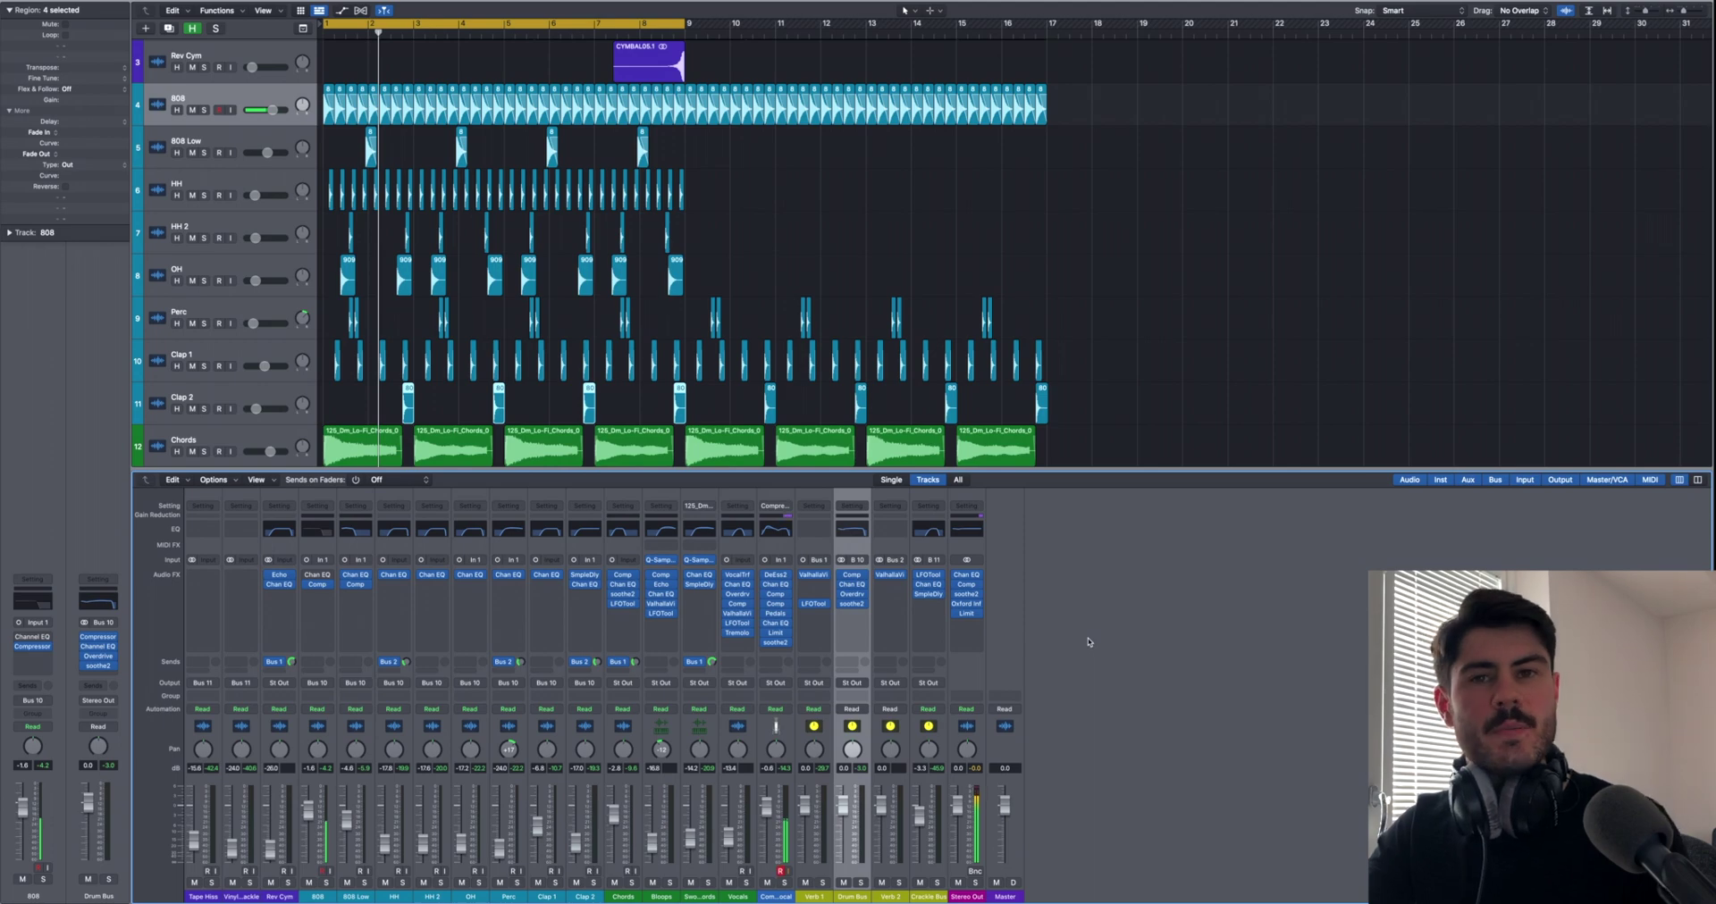
pyautogui.press('x')
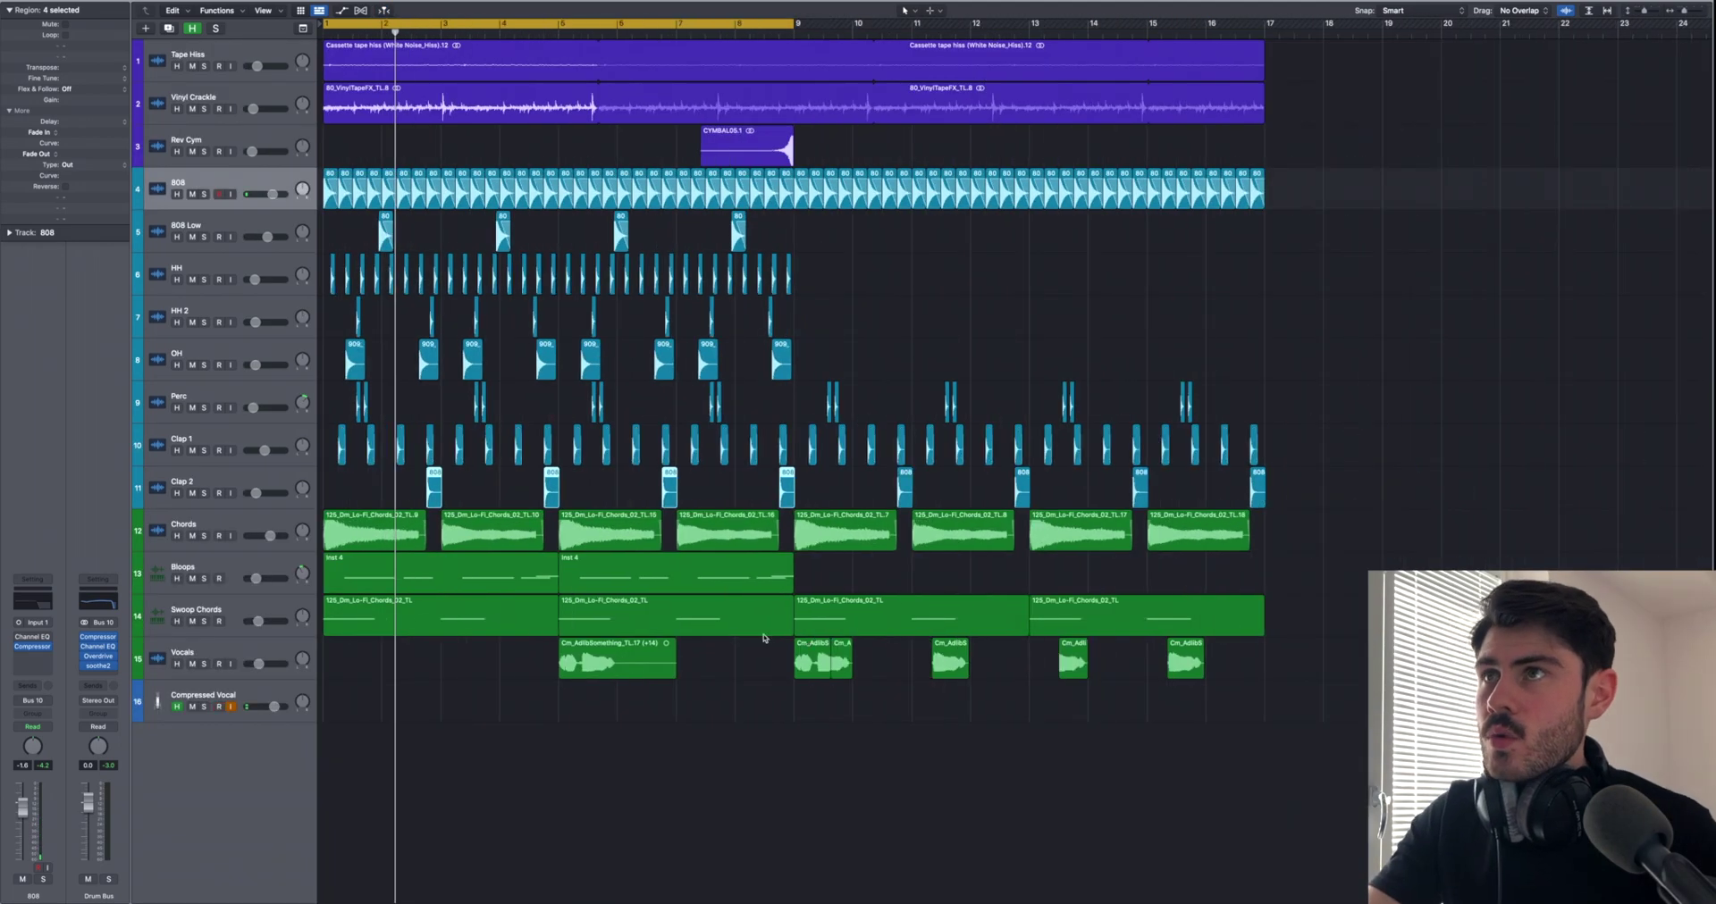
# Step: Select the Chords track, play its first eight bars soloed, then turn the solo off
pyautogui.press('super+Right')
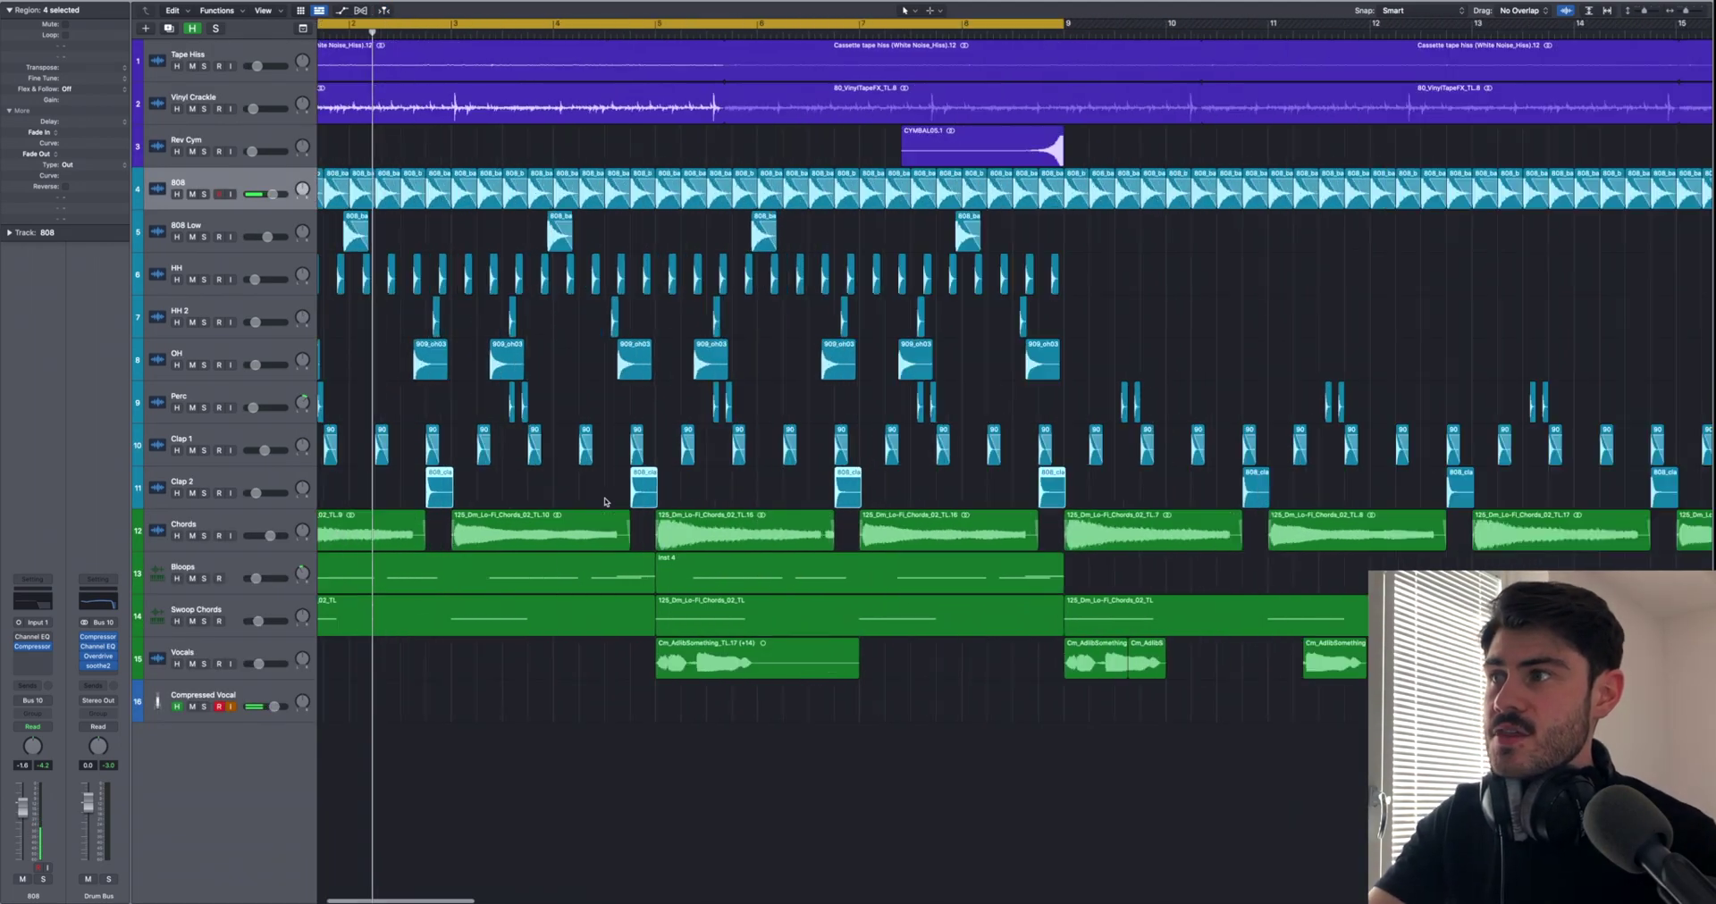
pyautogui.hscroll(-2, 605, 502)
pyautogui.click(221, 526)
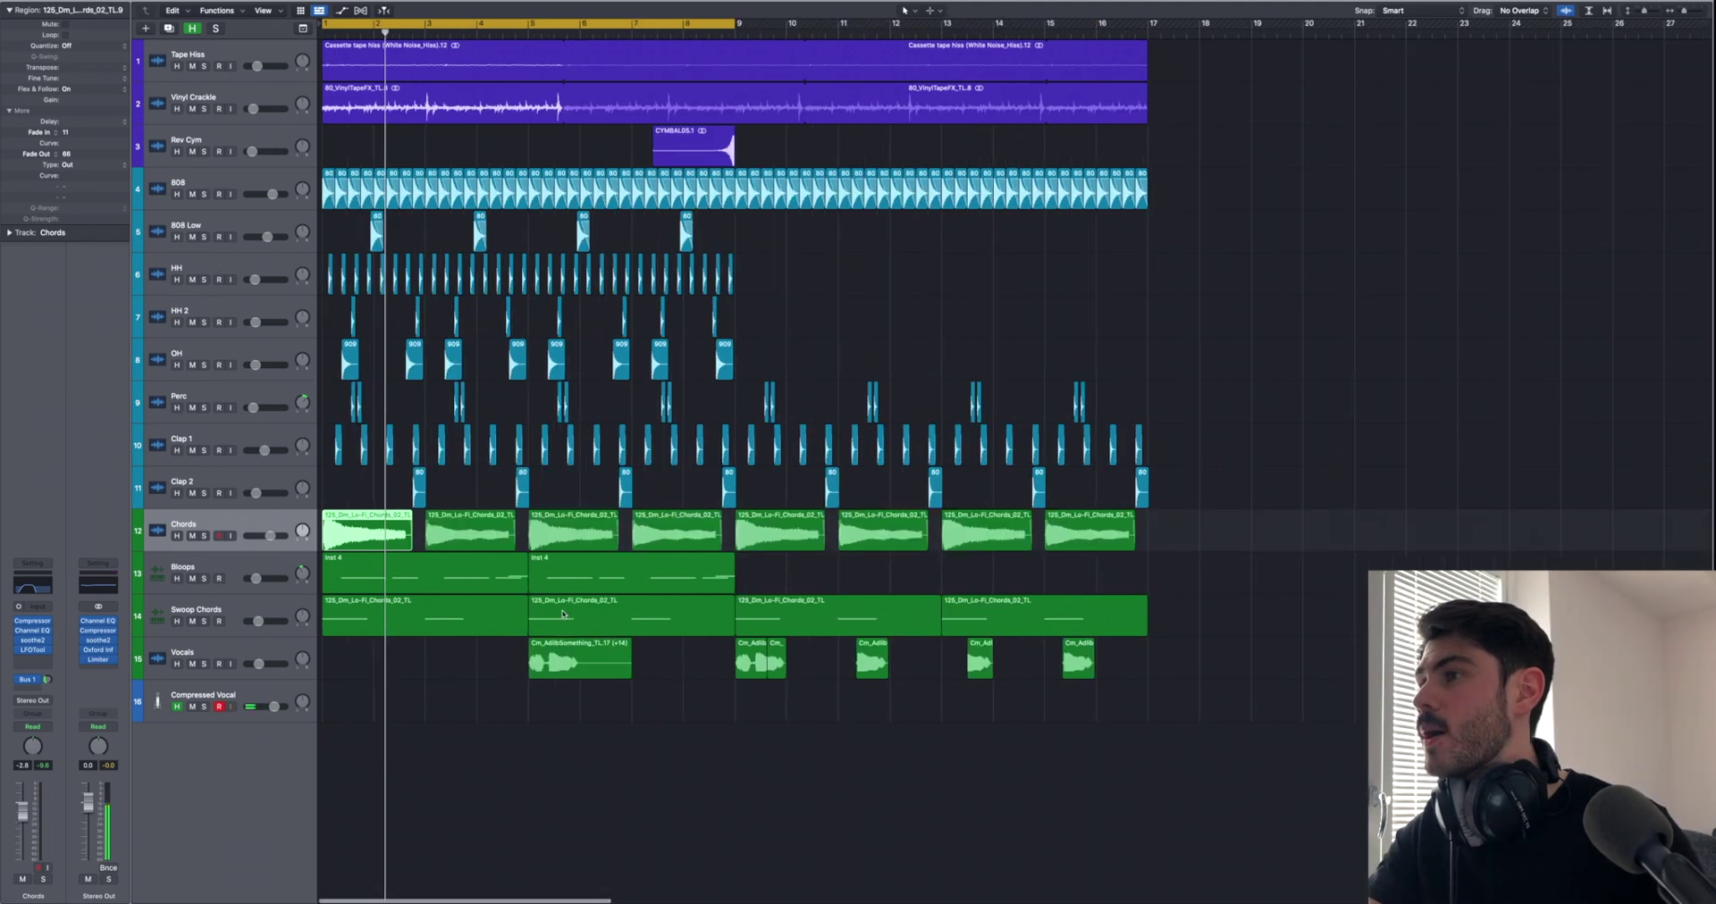
pyautogui.scroll(5, 563, 613)
pyautogui.hscroll(-3, 563, 613)
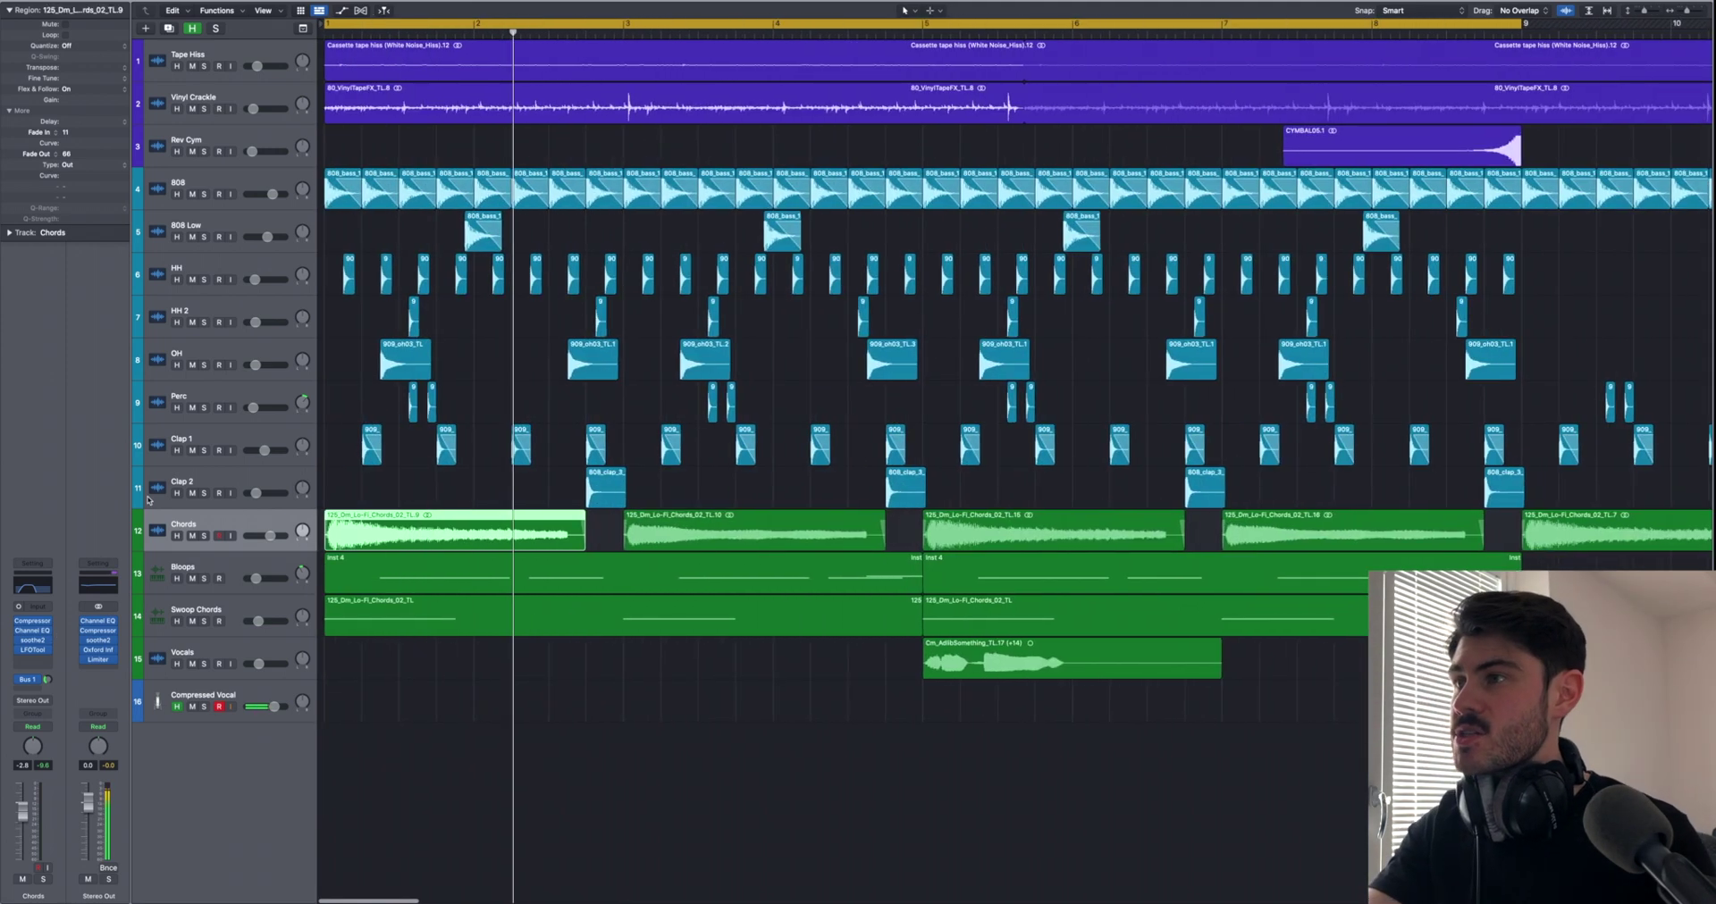
pyautogui.click(204, 536)
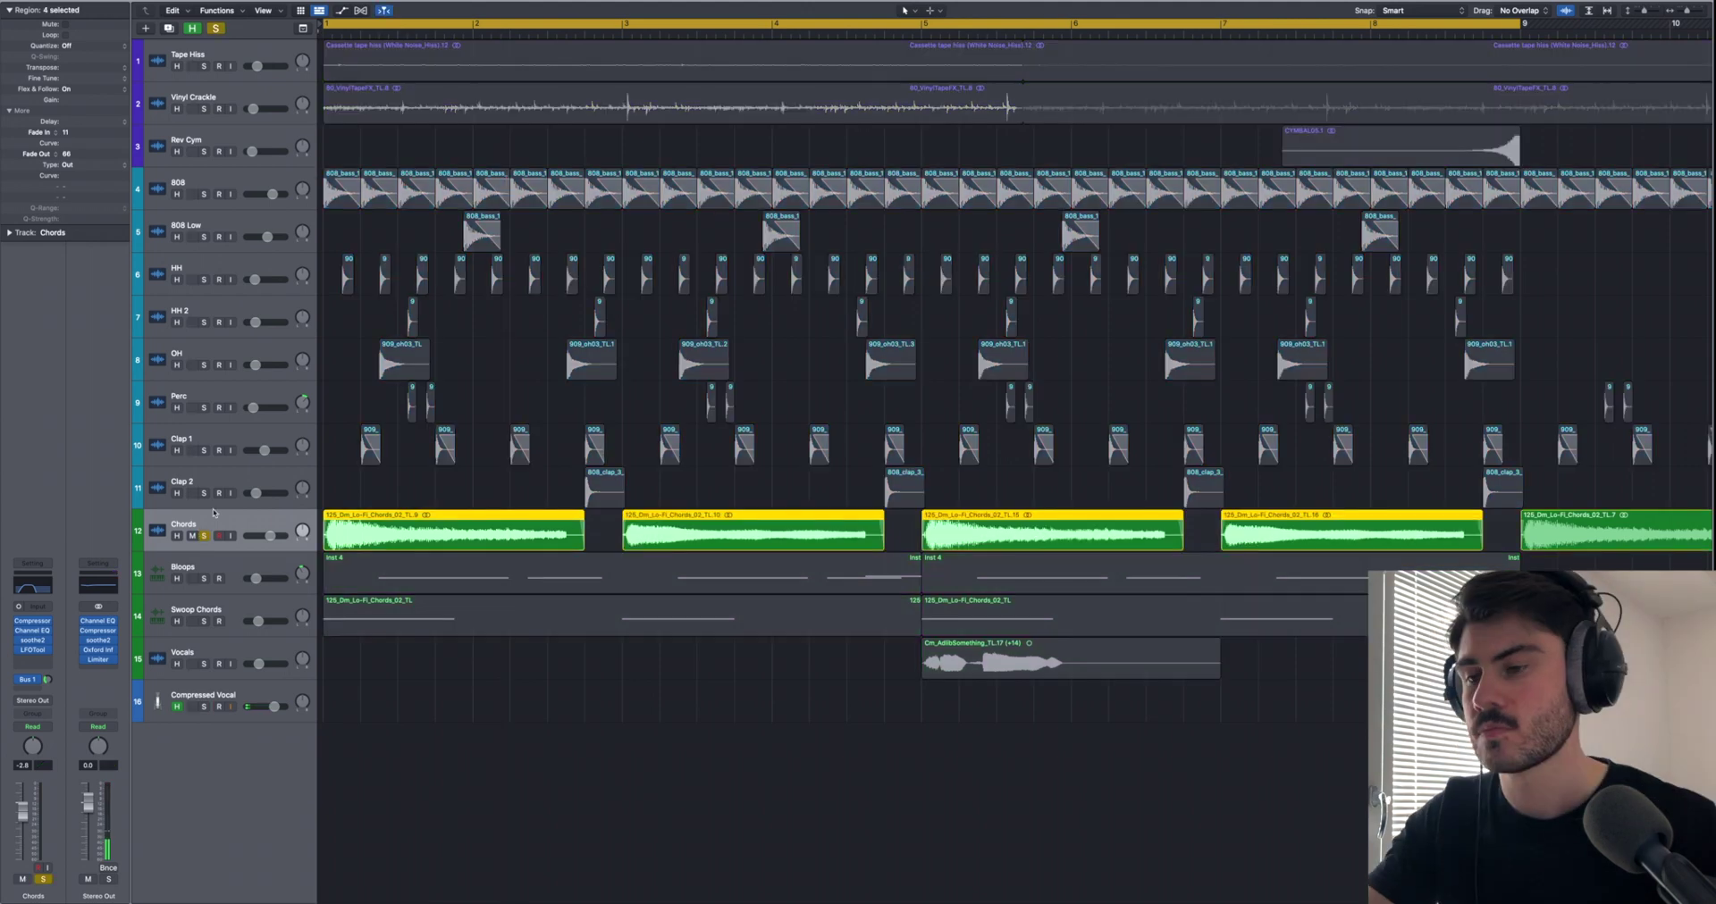
pyautogui.press('space')
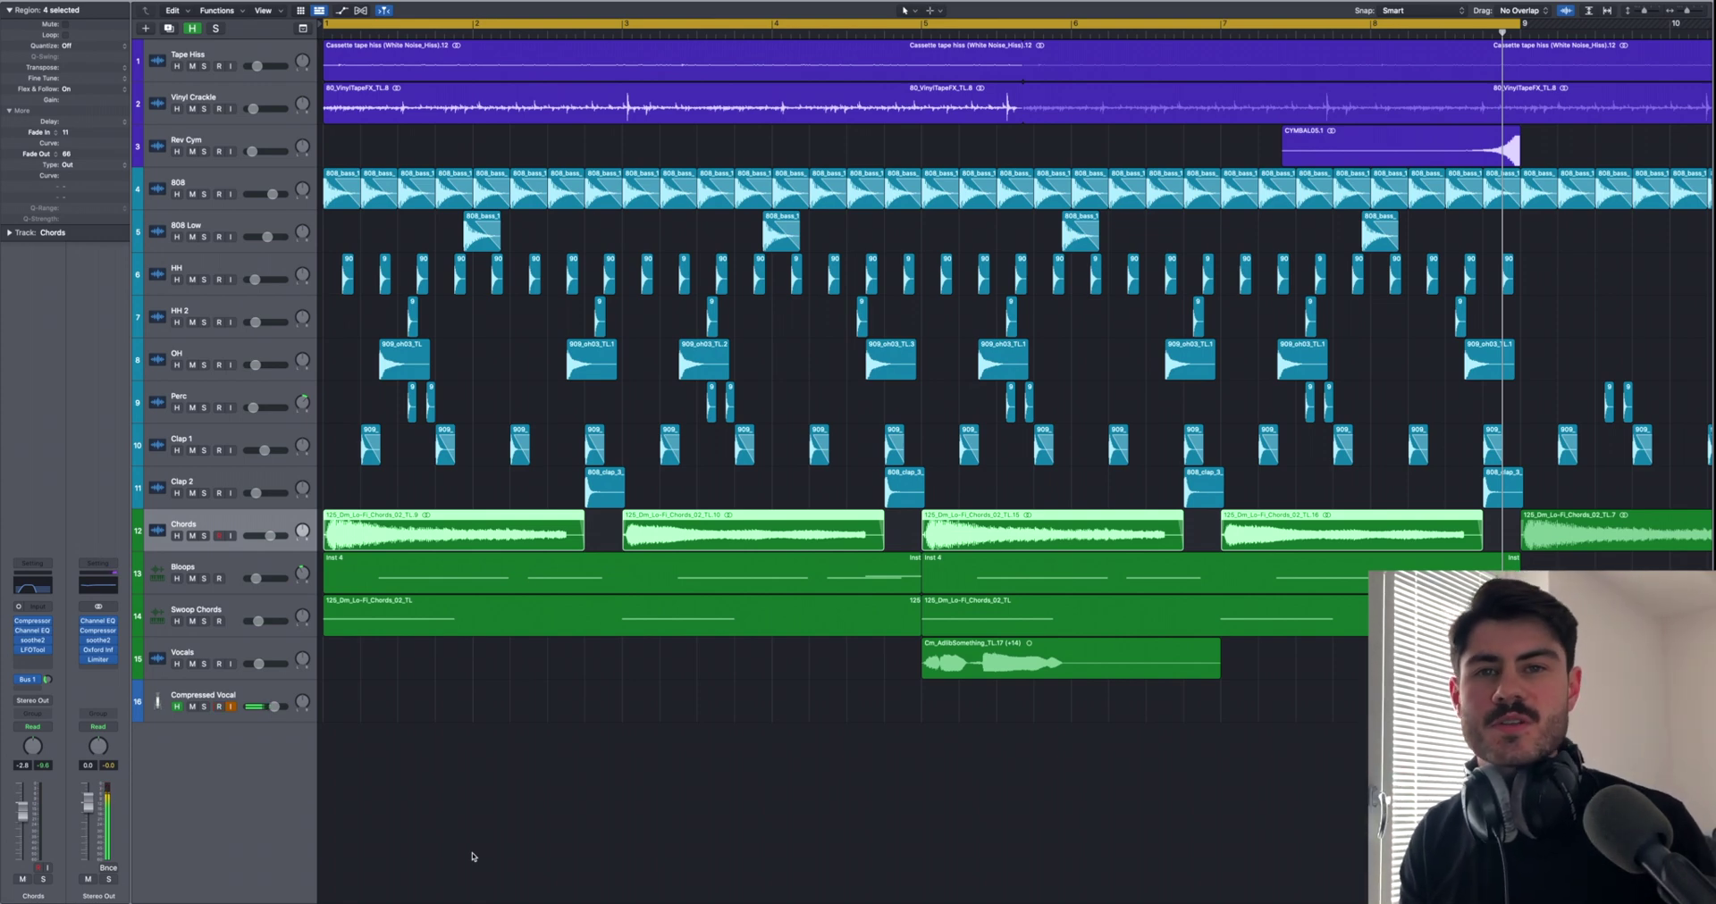
# Step: Show the mixer and review the Compressor and Channel EQ settings on the Chords channel
pyautogui.press('x')
pyautogui.click(622, 575)
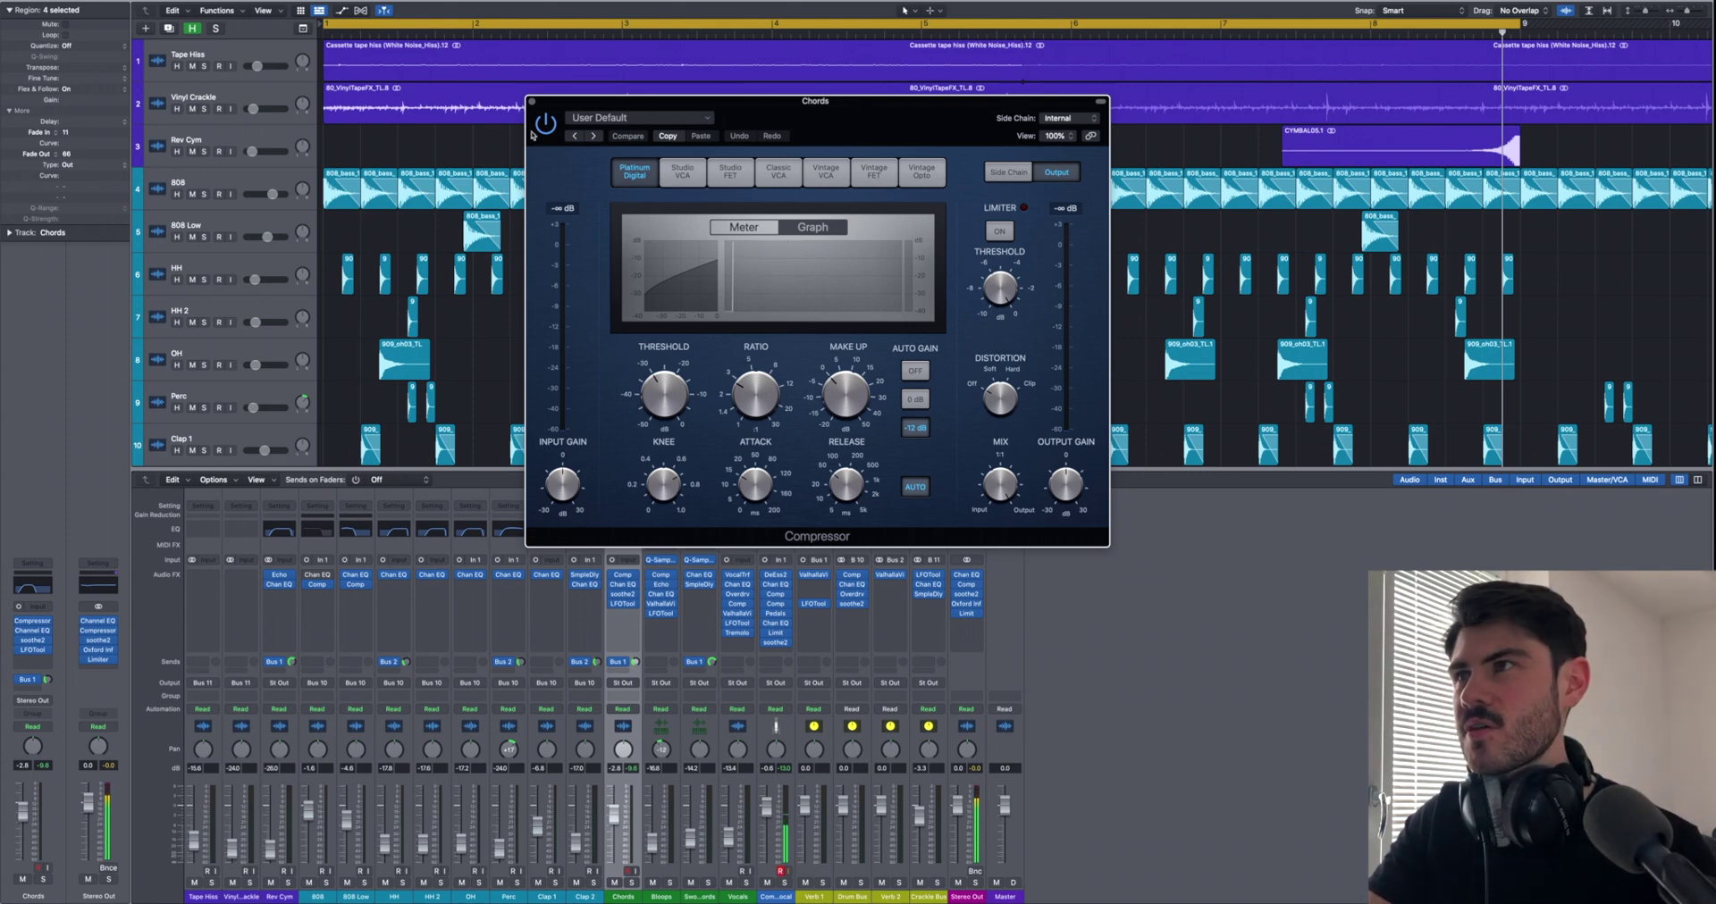
pyautogui.click(532, 103)
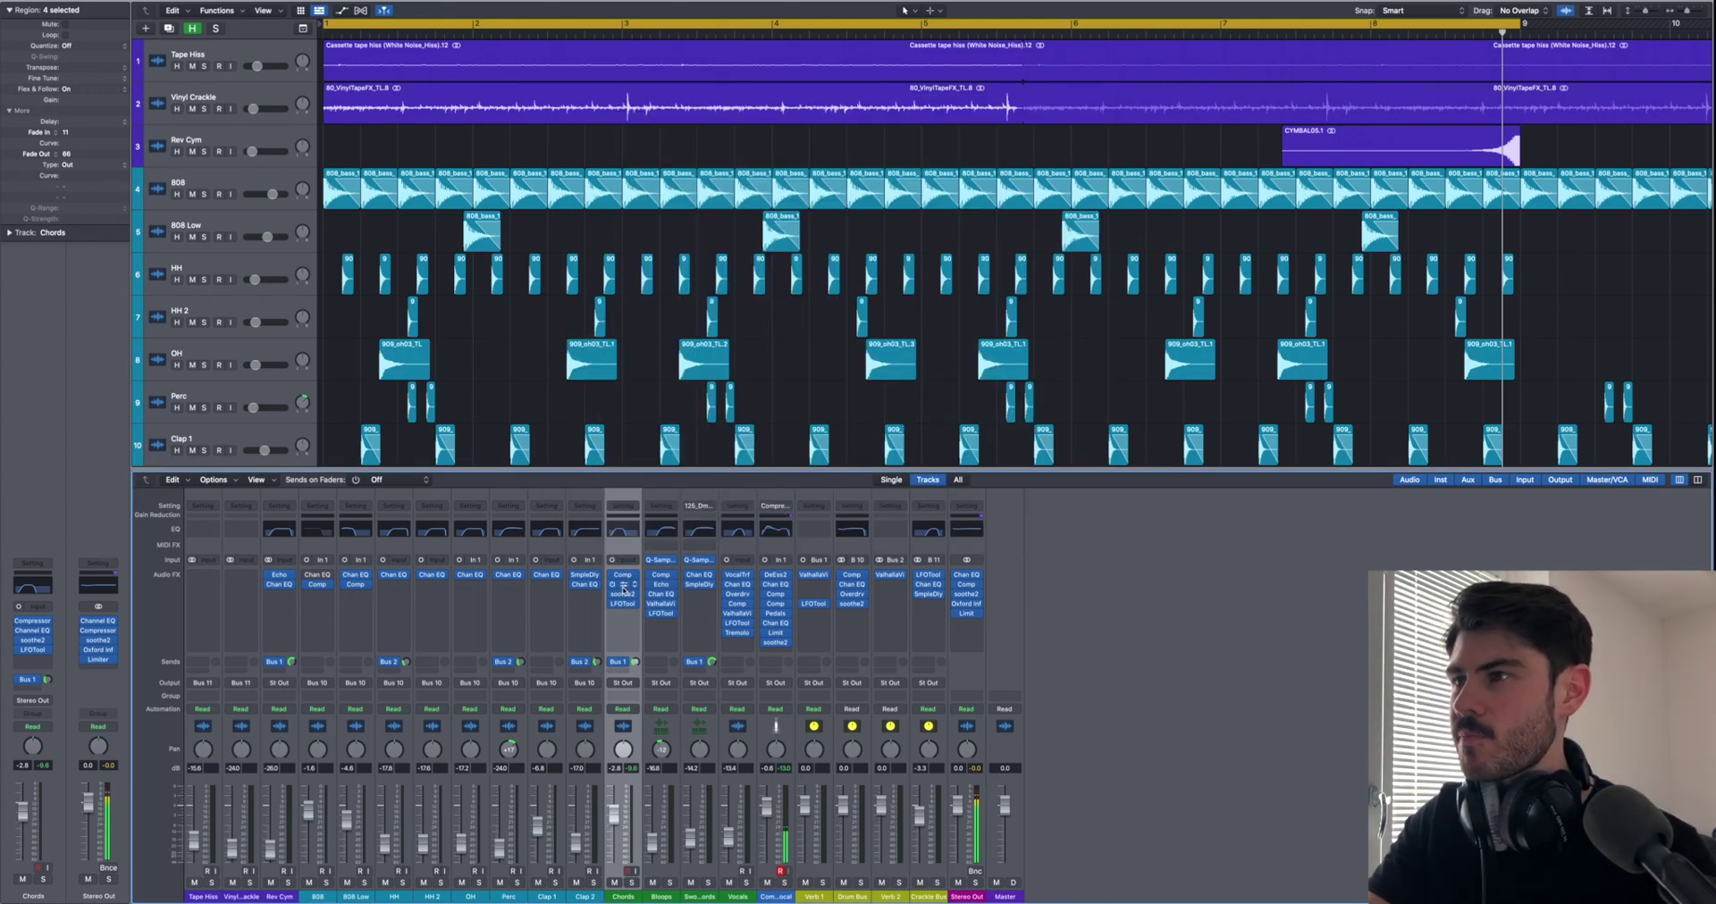
pyautogui.click(622, 585)
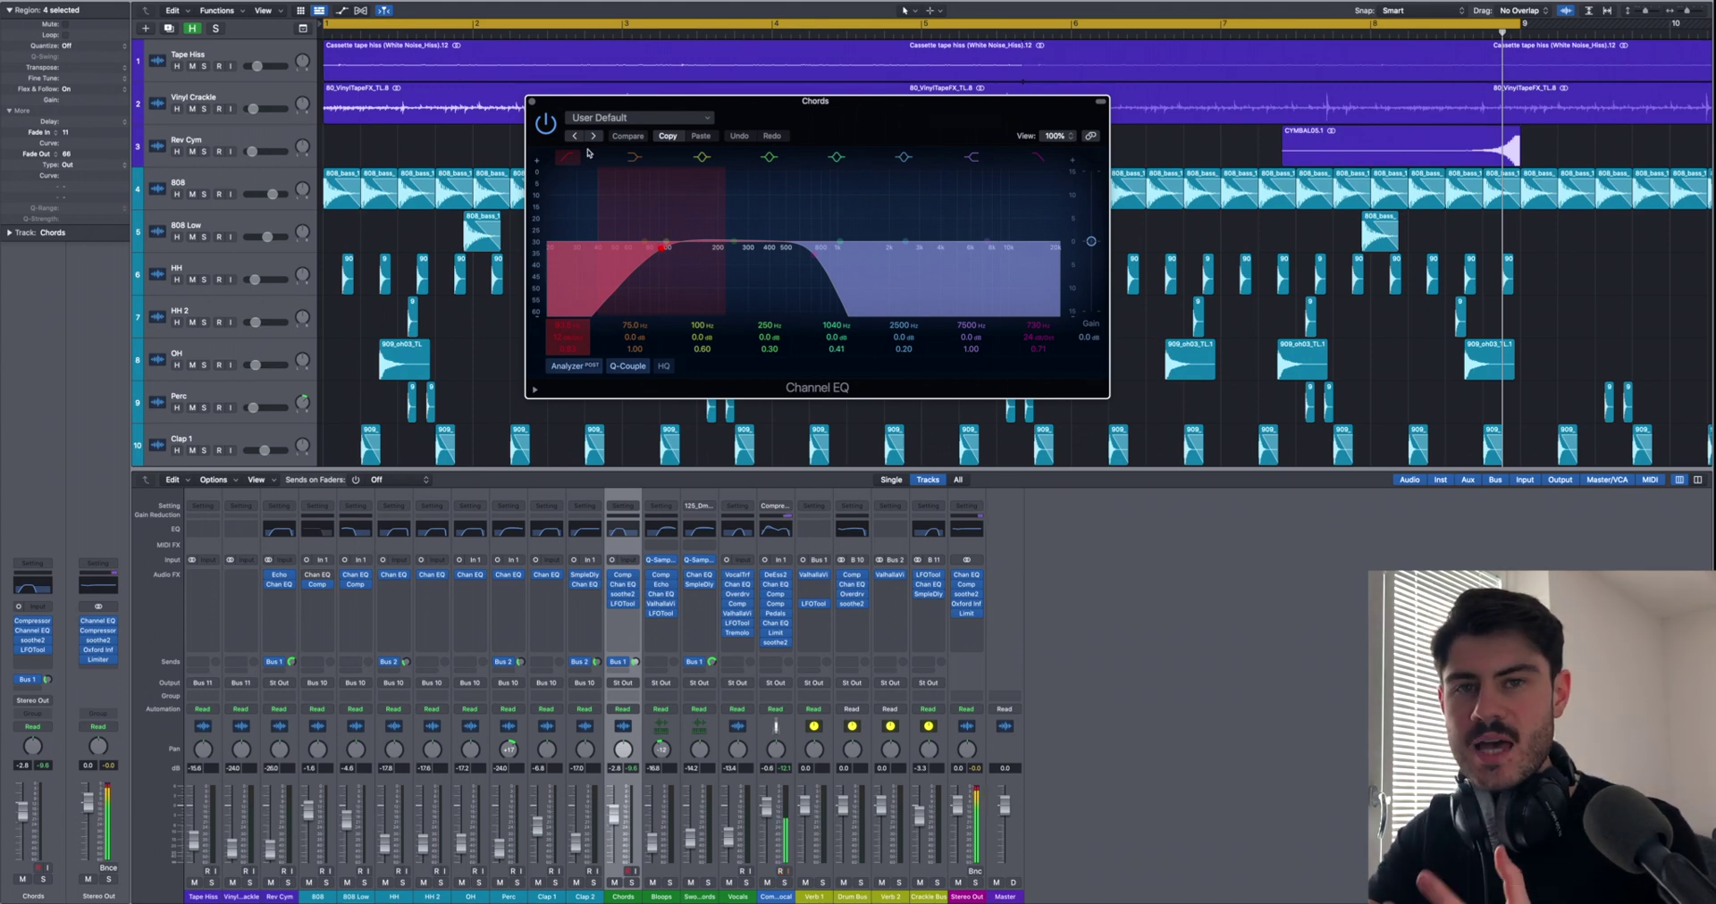
# Step: Open LFOTool on the Chords channel, move it clear of the EQ curve and display its LFO shape
pyautogui.click(623, 604)
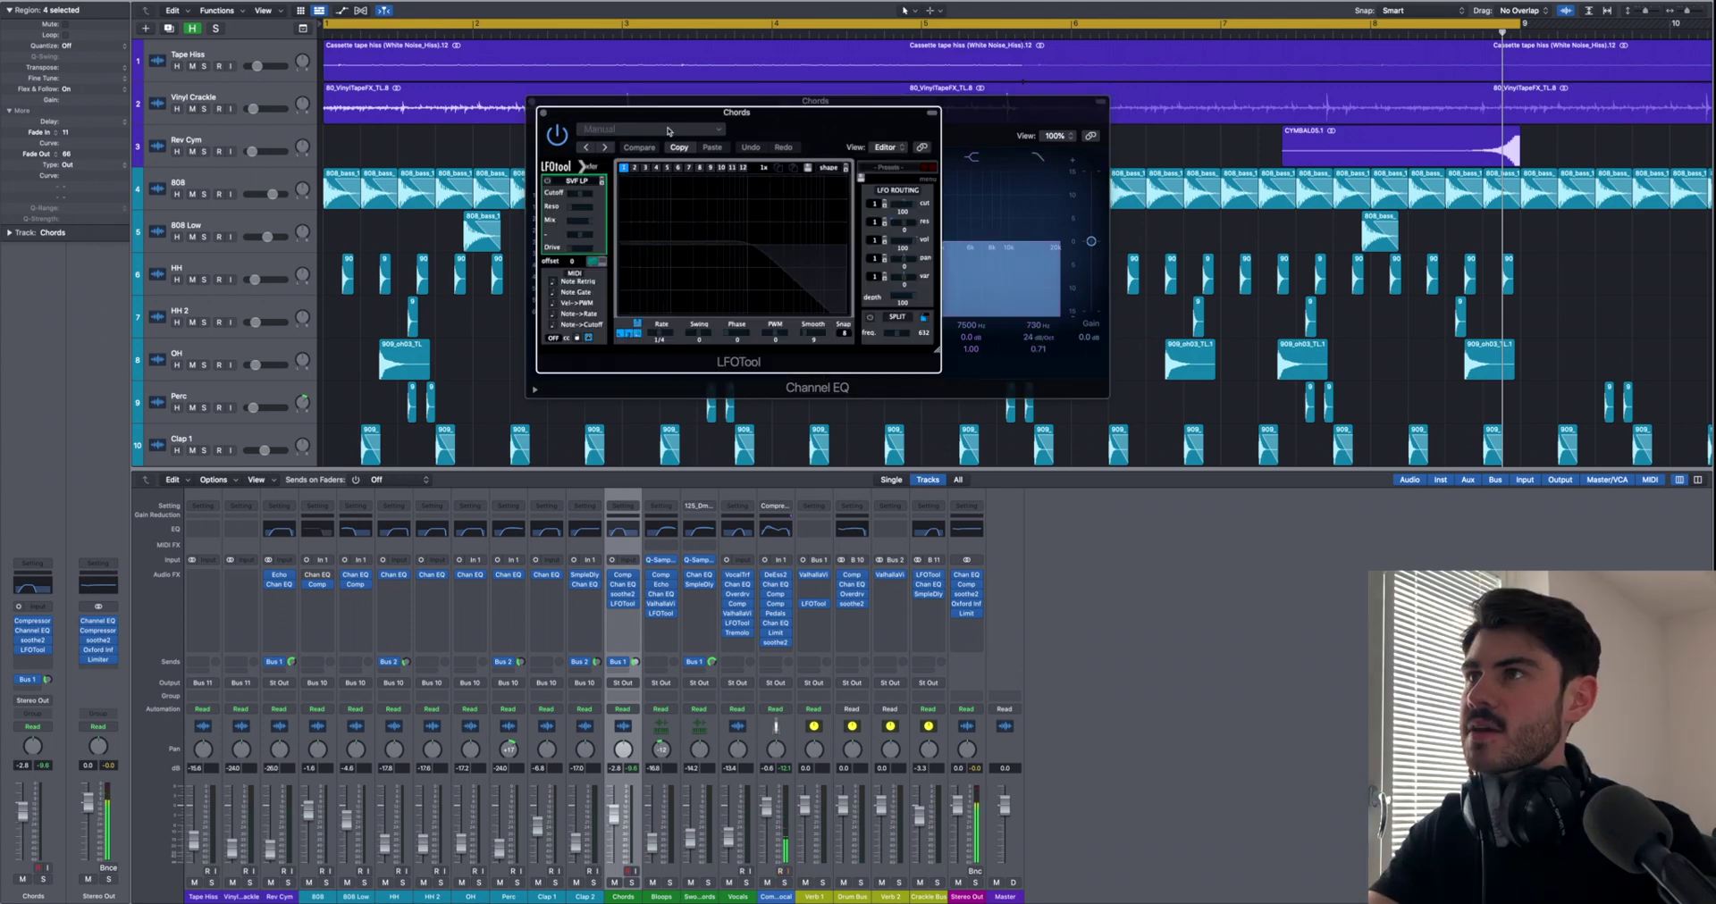
pyautogui.moveTo(665, 116); pyautogui.dragTo(767, 353)
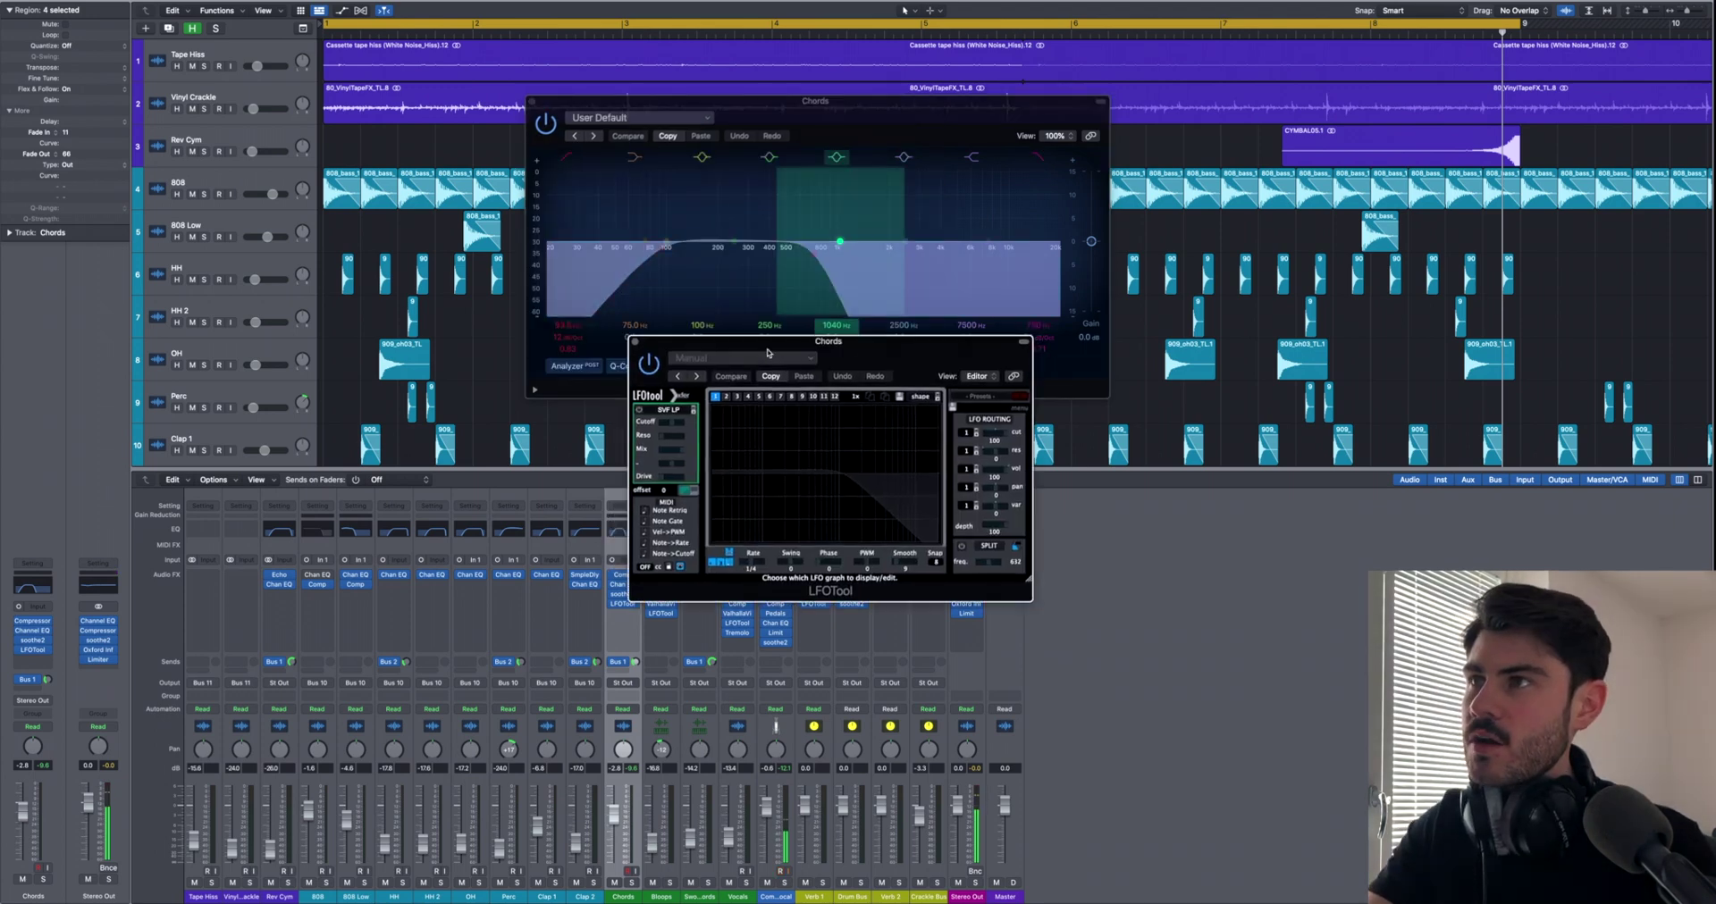
pyautogui.click(1022, 429)
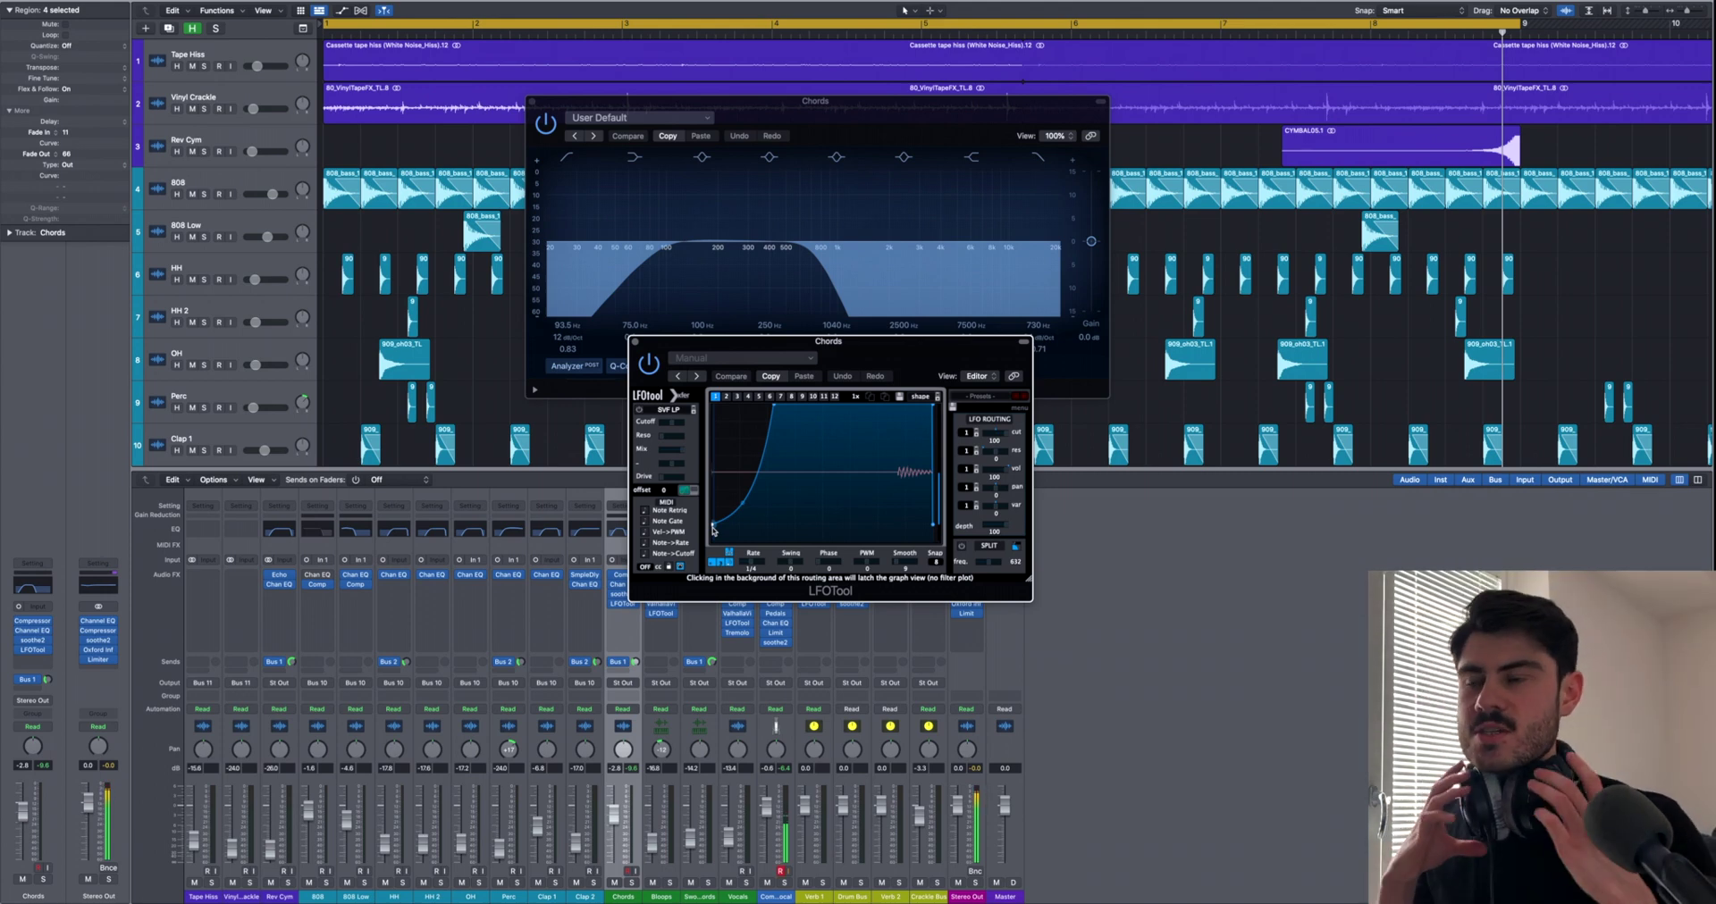
# Step: Play the Chords track soloed while comparing it with its Compressor bypassed, then hide the mixer
pyautogui.press('space')
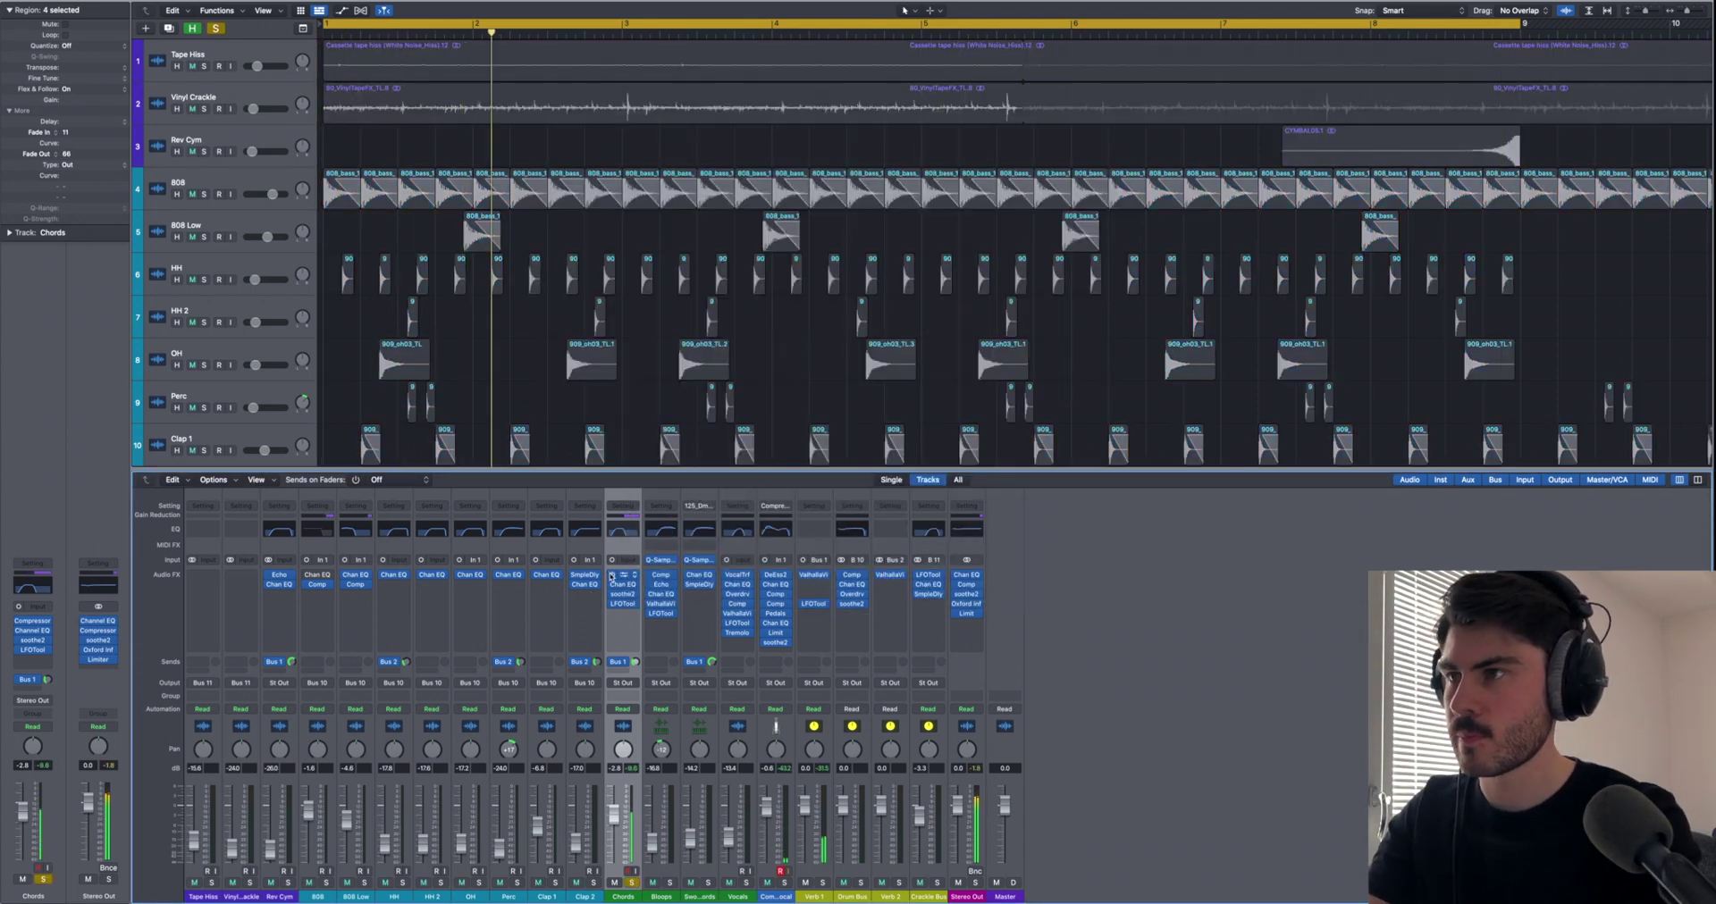
pyautogui.keyDown('alt'); pyautogui.click(611, 577); pyautogui.keyUp('alt')
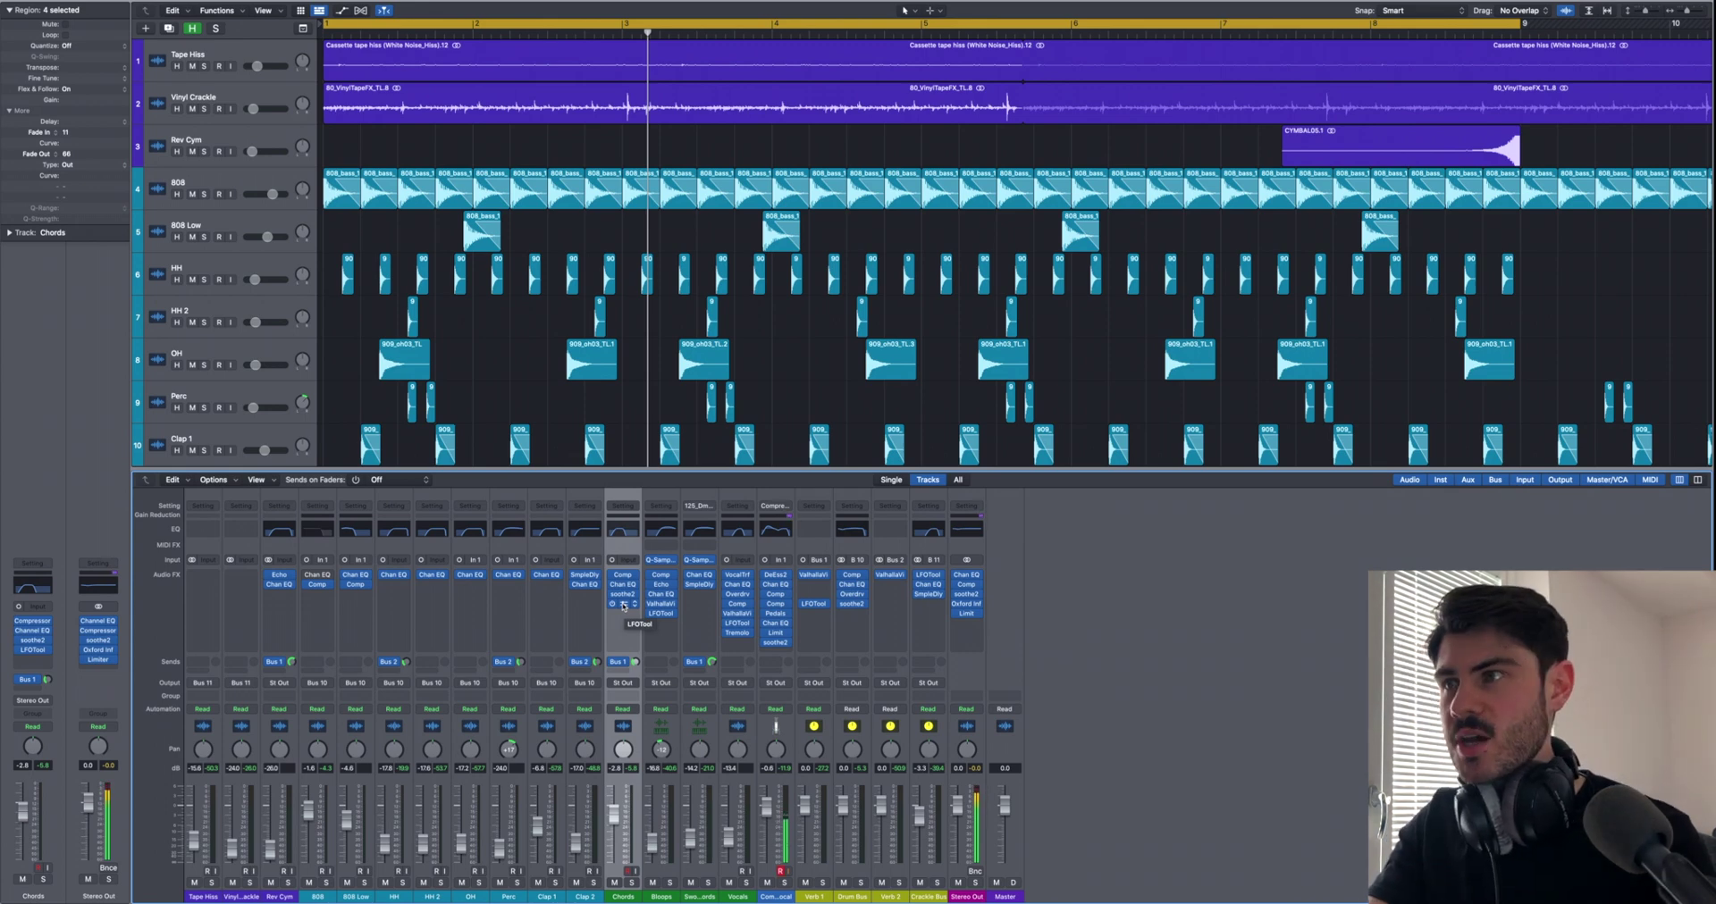
pyautogui.press('x')
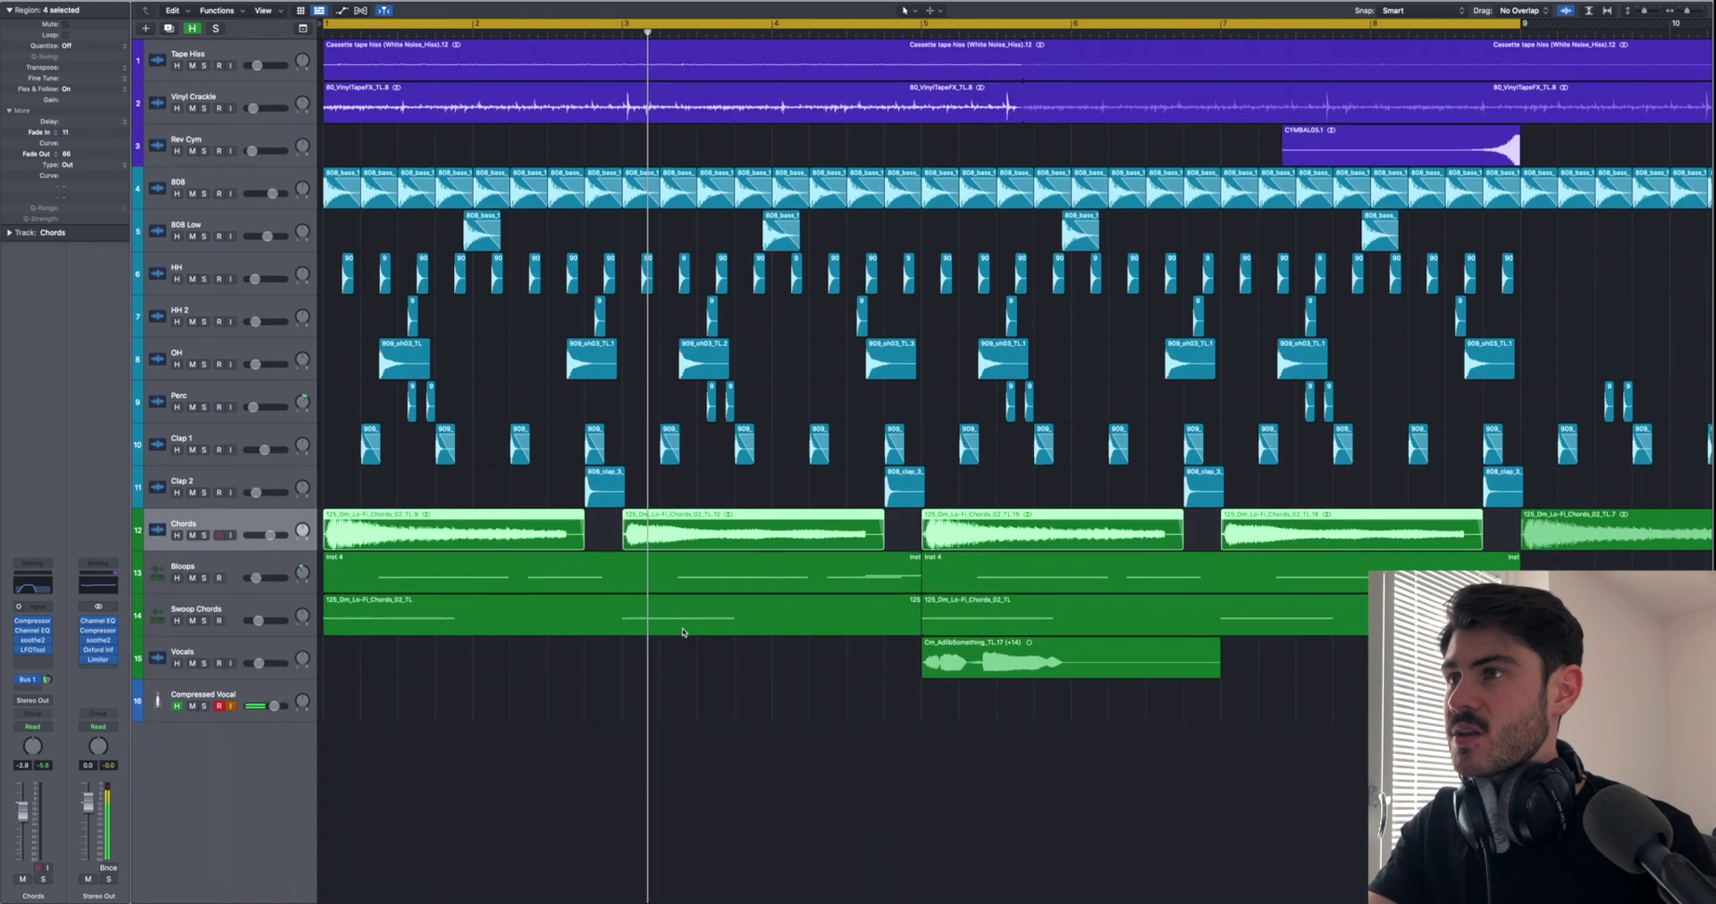
# Step: Select the Bloops track, play it soloed from the start of the arrangement, then turn the solo off
pyautogui.click(249, 570)
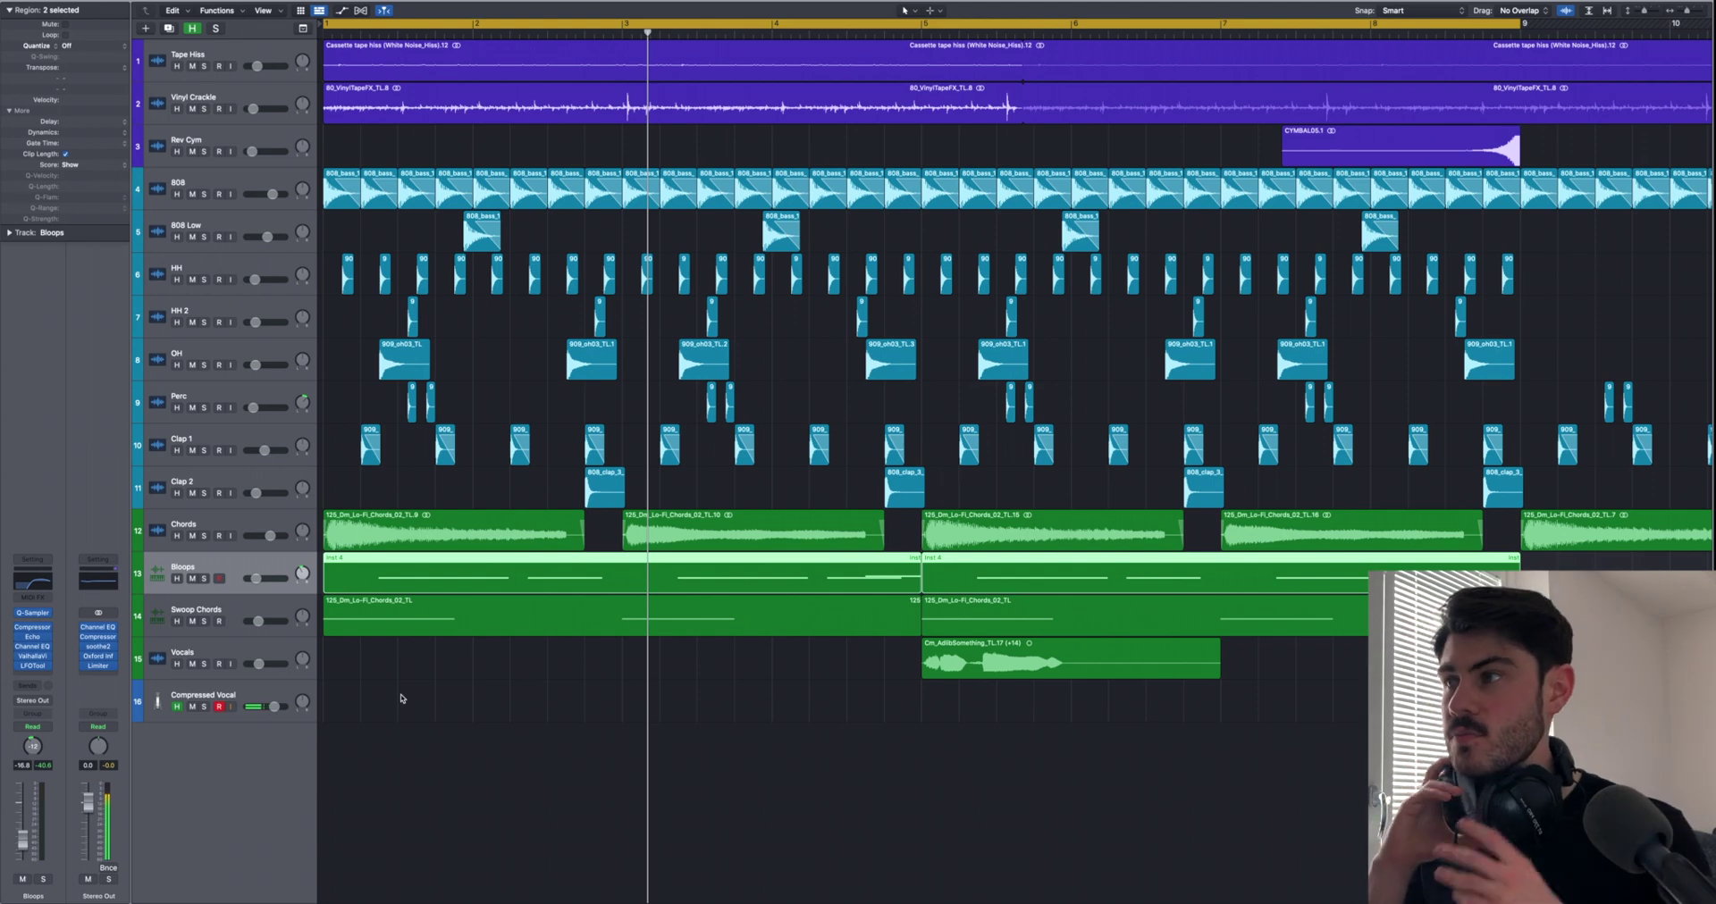
pyautogui.click(205, 580)
pyautogui.press('space')
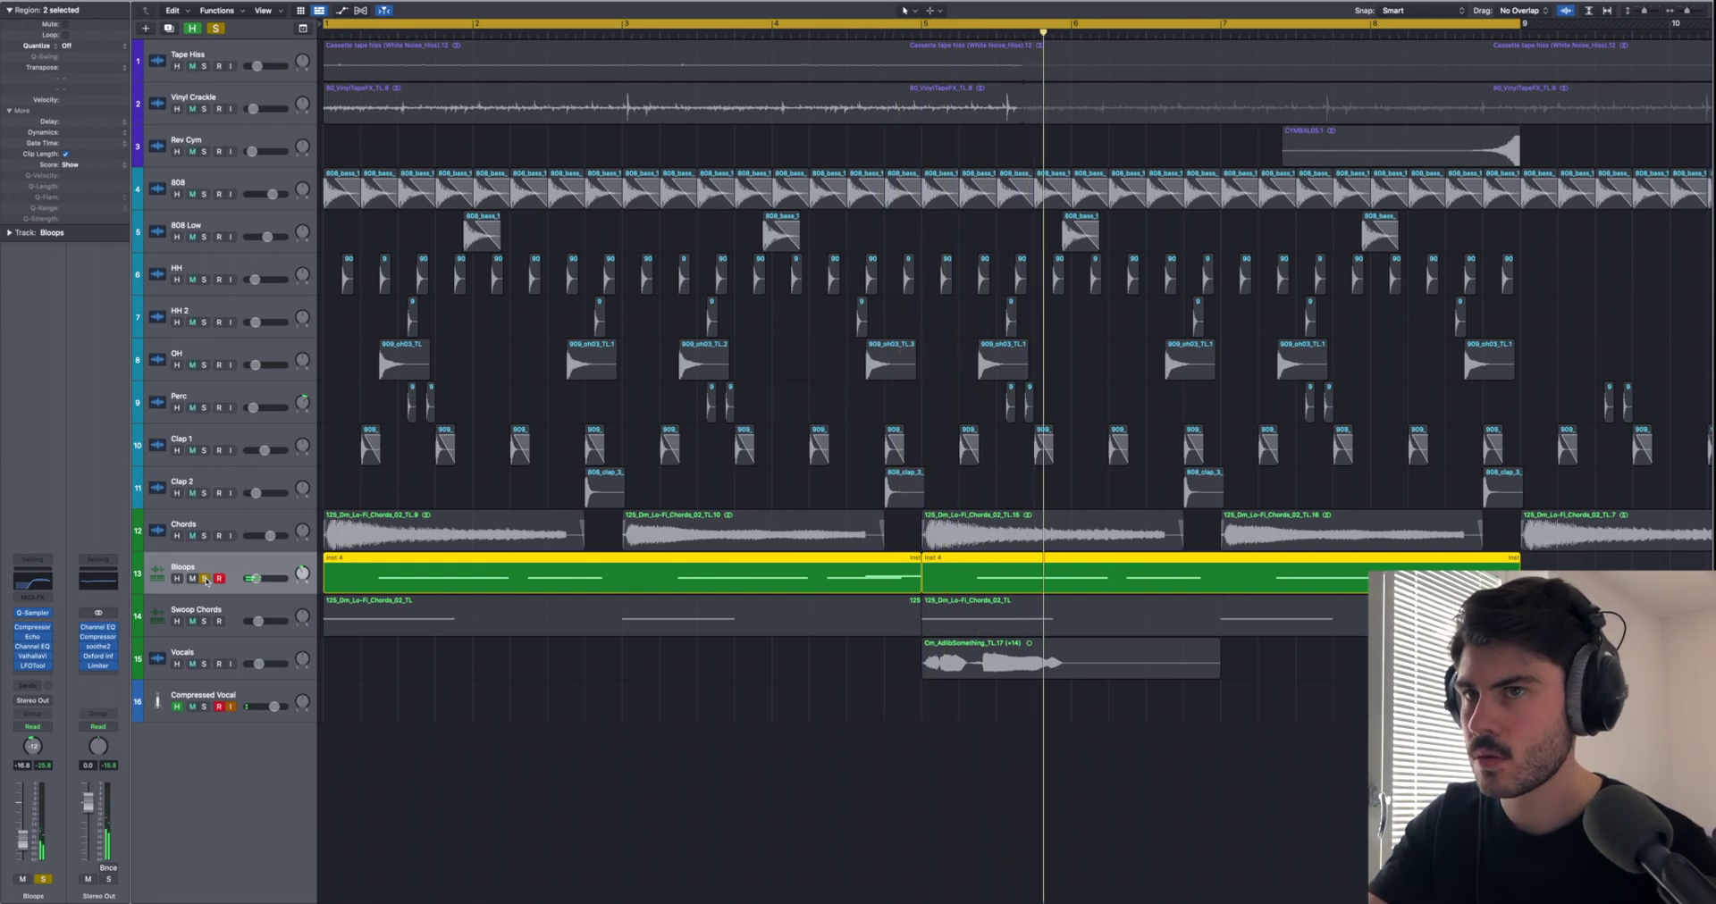
pyautogui.click(205, 579)
pyautogui.press('space')
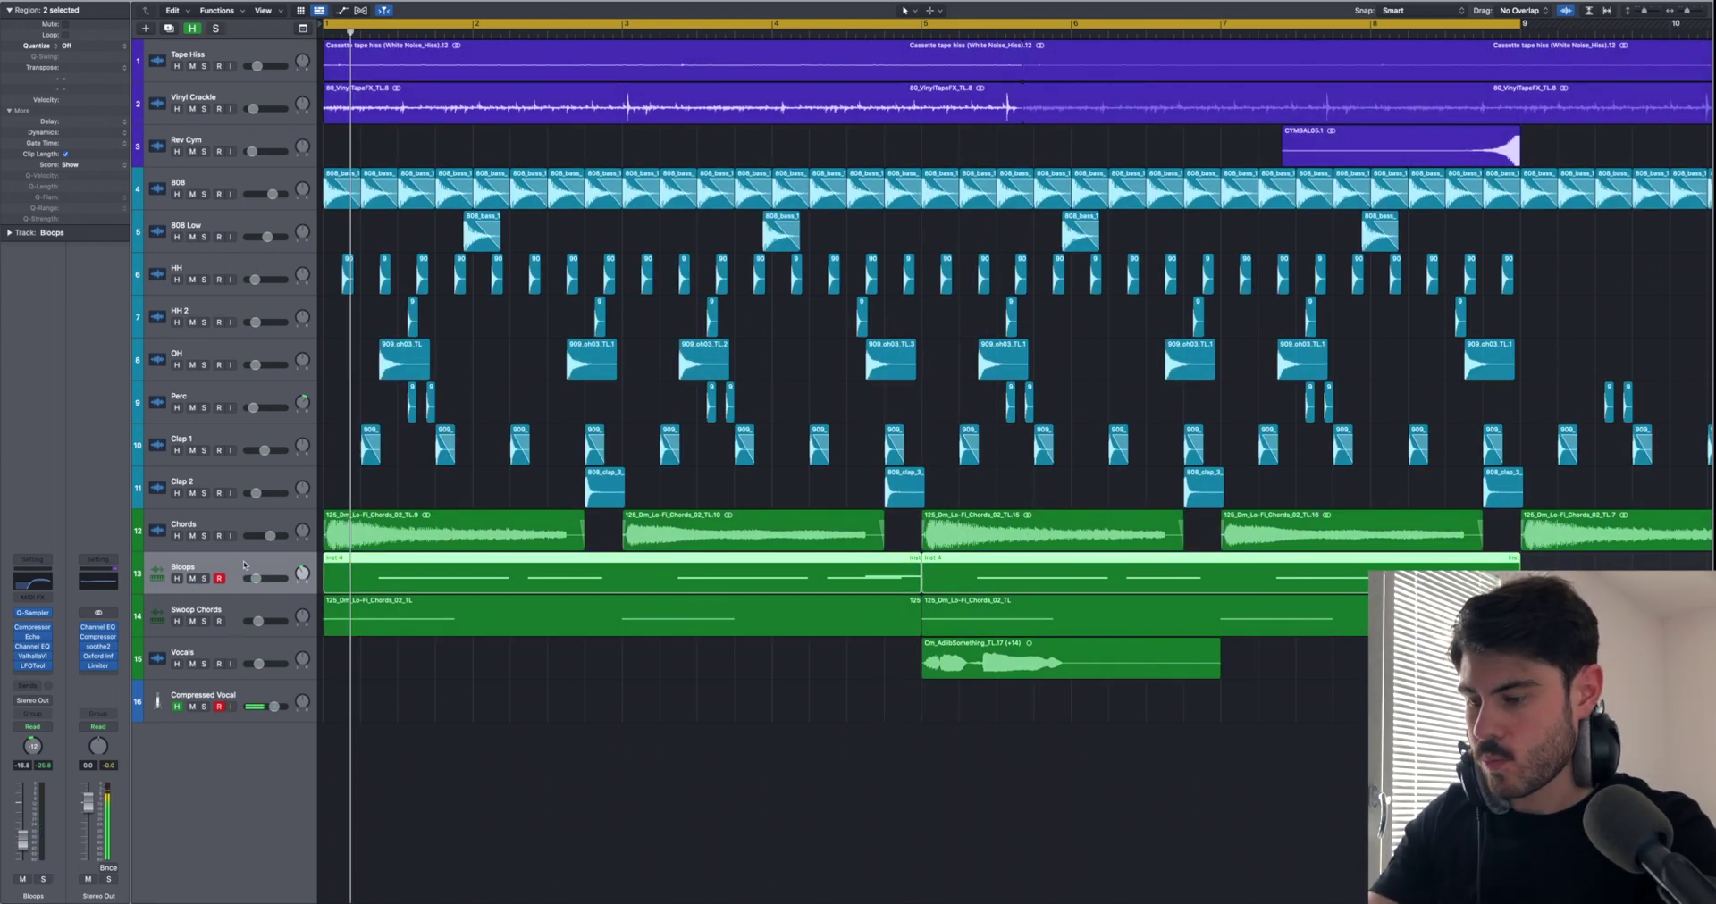
# Step: Show the mixer and open the Bloops channel's sampler instrument, moving its window down to view it
pyautogui.press('x')
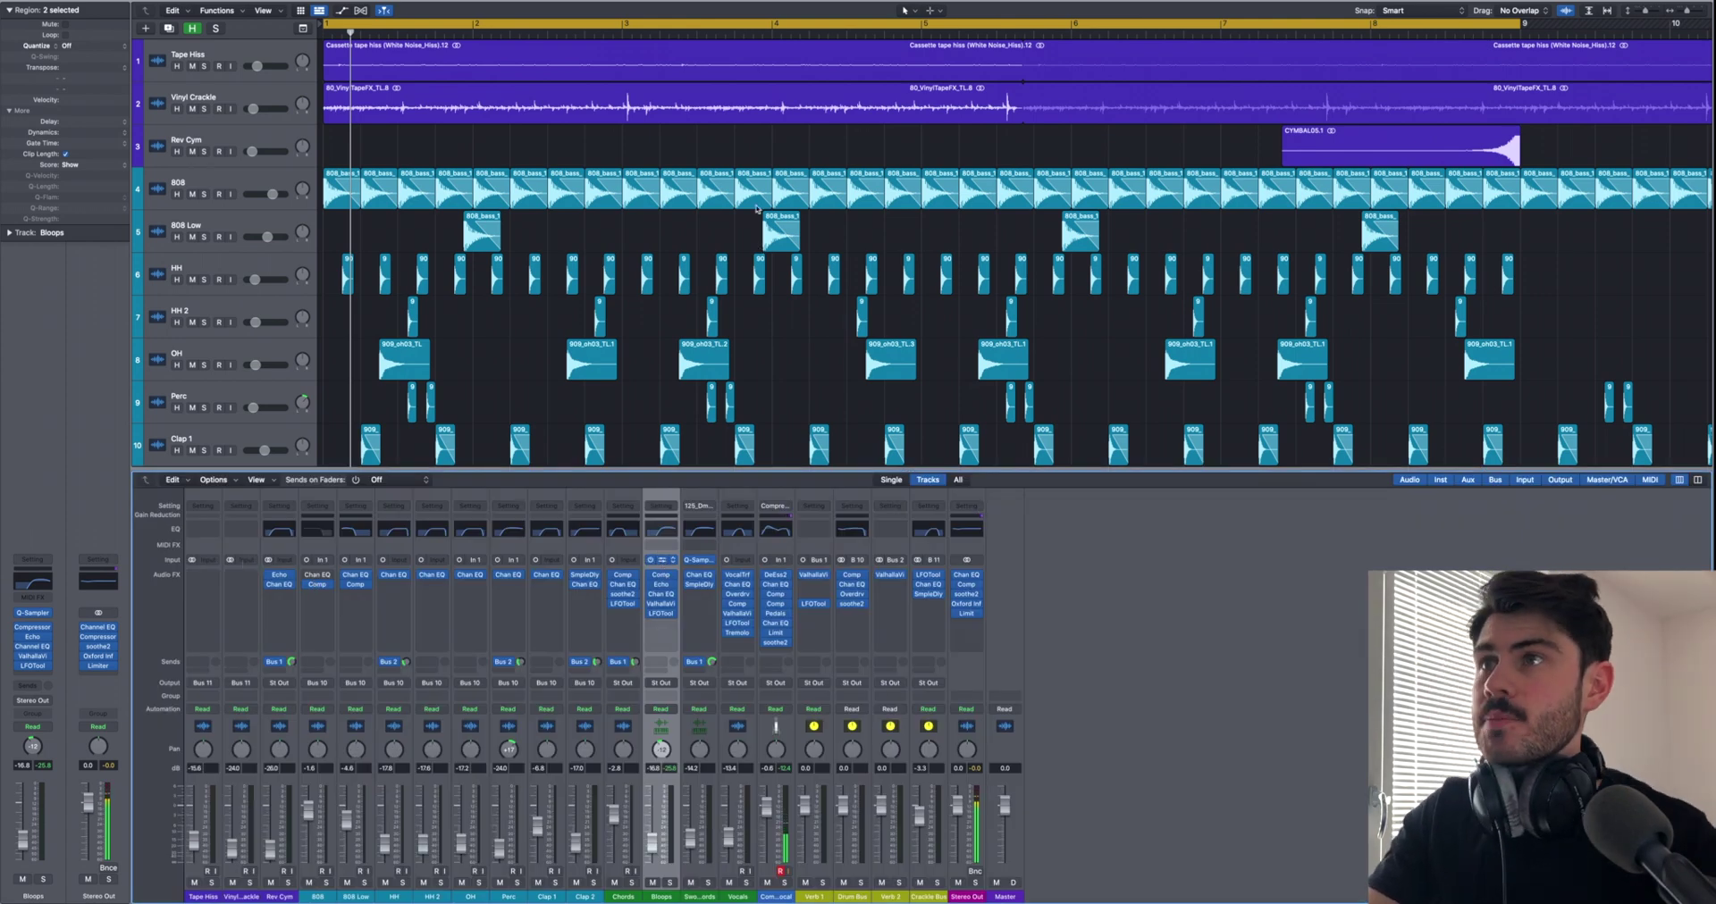
pyautogui.click(661, 561)
pyautogui.moveTo(824, 107); pyautogui.dragTo(880, 249)
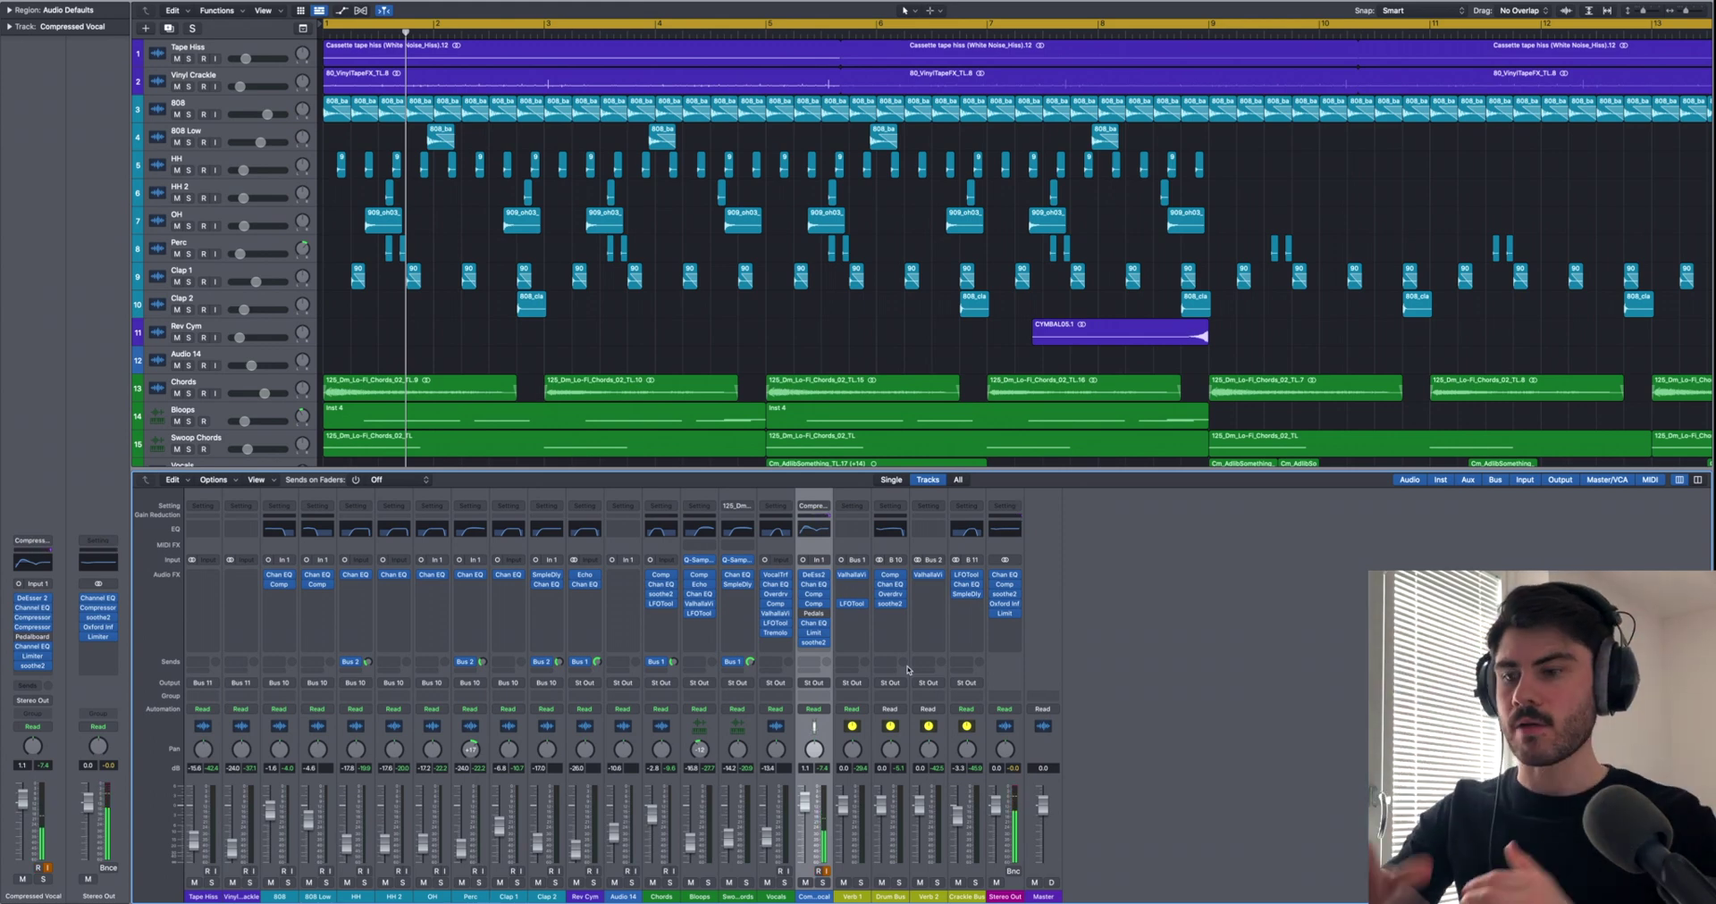
# Step: Select the Bloops track and record-enable it so its sampler can be played live
pyautogui.scroll(-3, 204, 320)
pyautogui.click(204, 320)
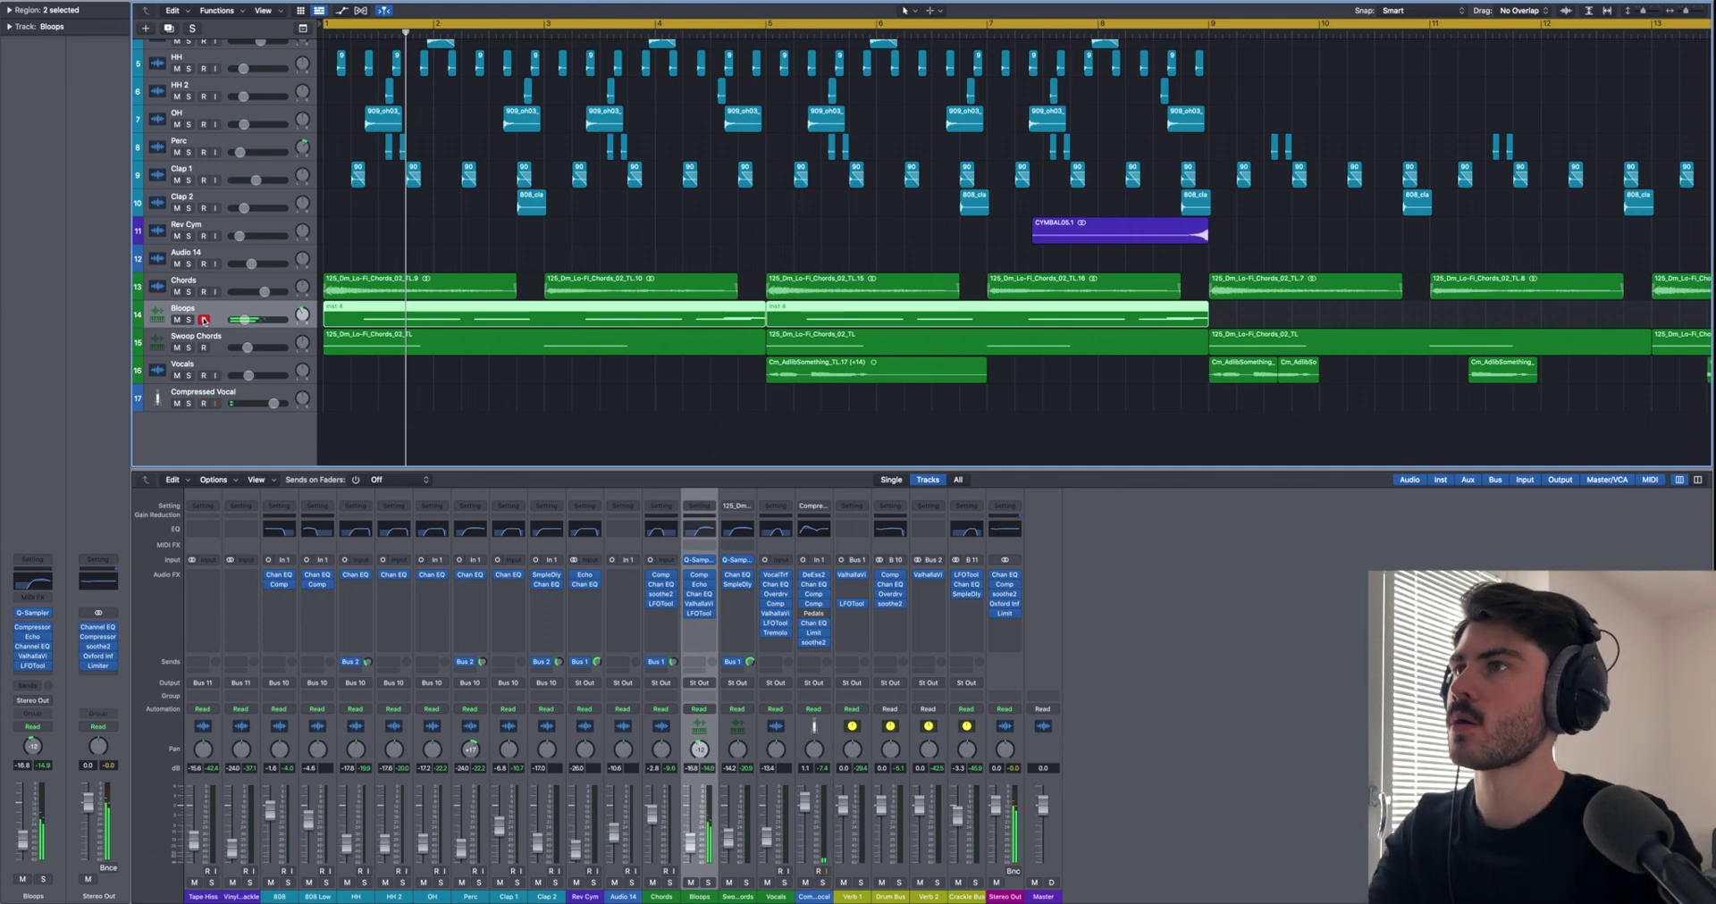
pyautogui.click(204, 320)
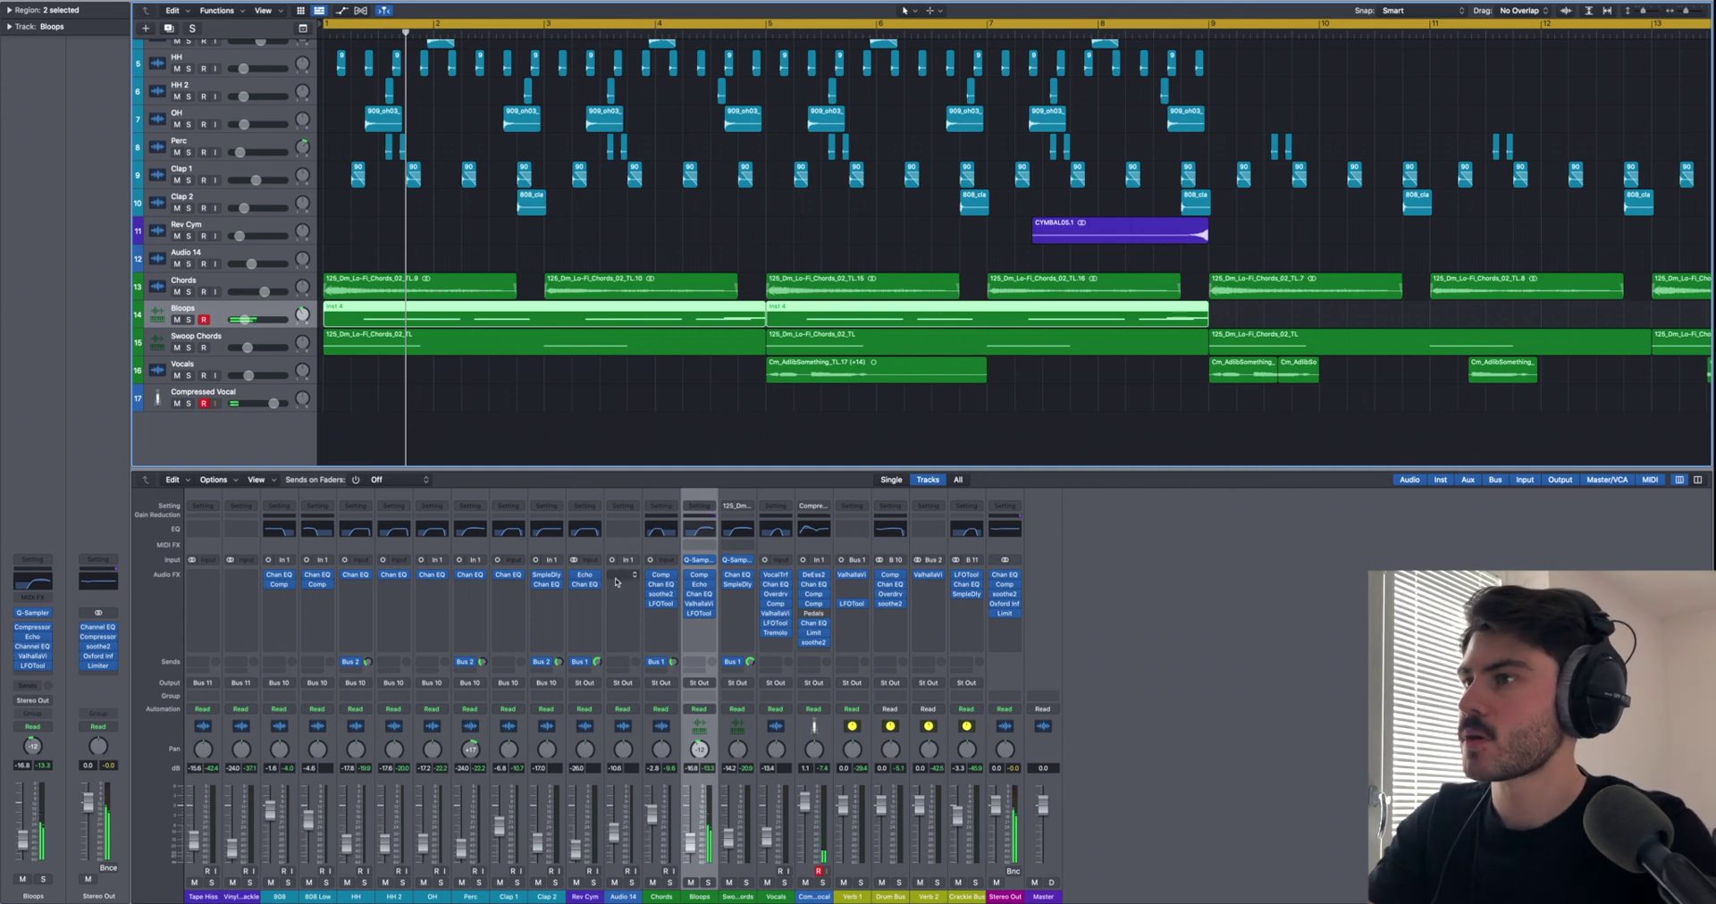
# Step: Review the Channel EQ and LFOTool on Bloops, close both, and audition the track soloed before turning the solo off
pyautogui.click(698, 595)
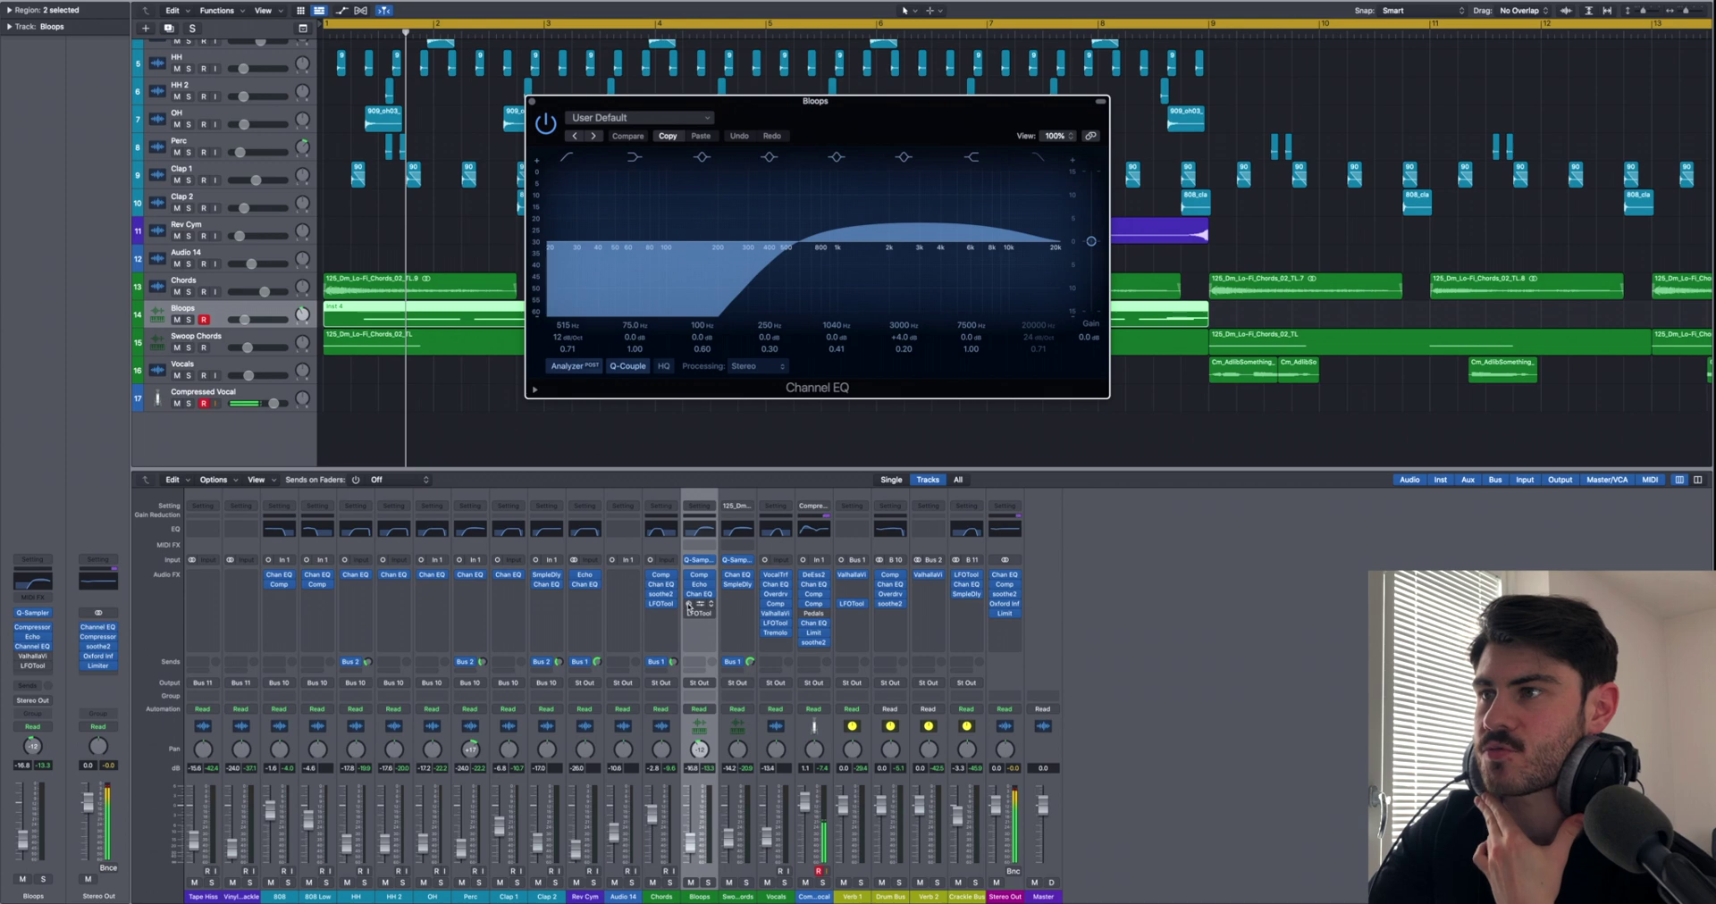
pyautogui.click(697, 613)
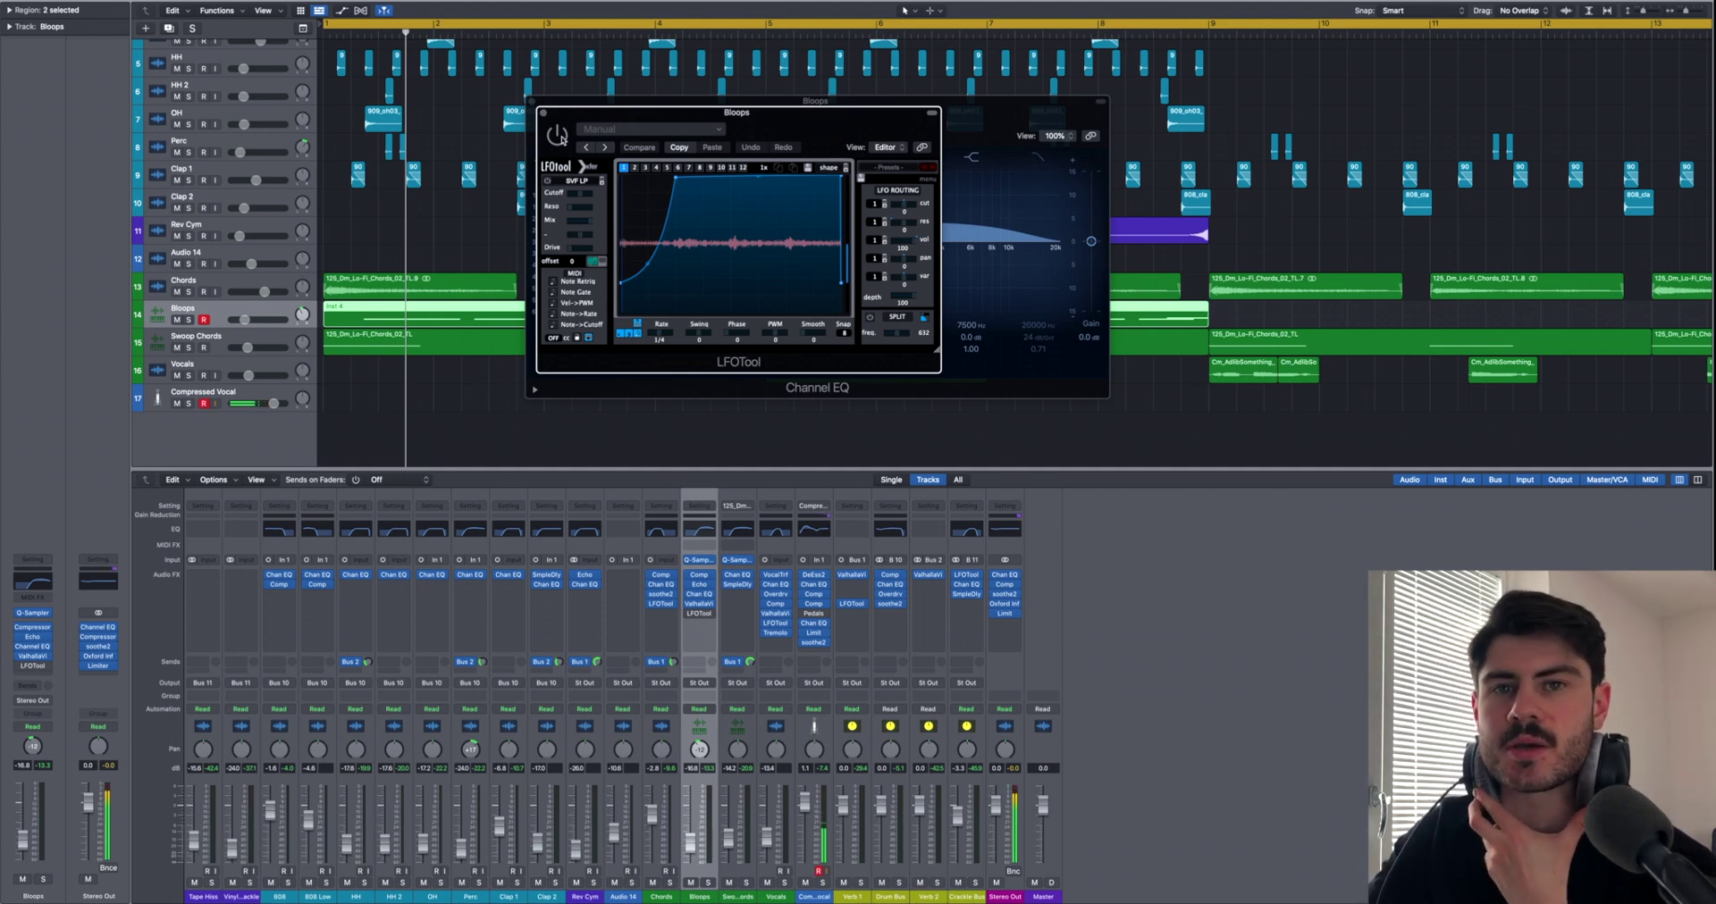
pyautogui.click(538, 112)
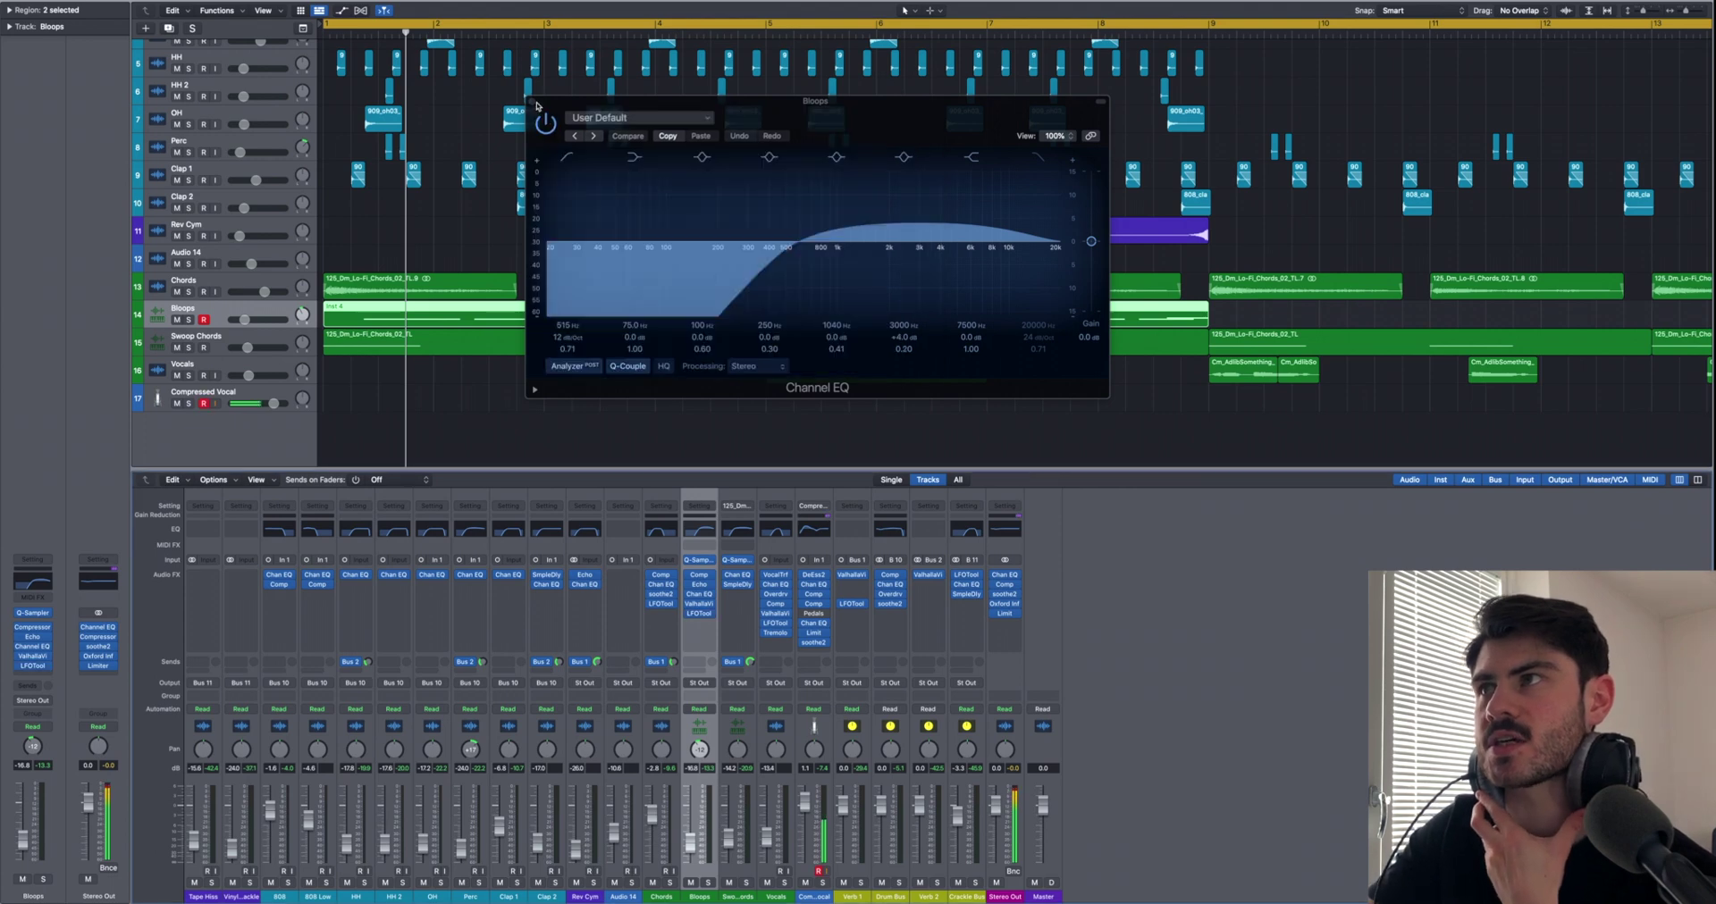
pyautogui.click(531, 101)
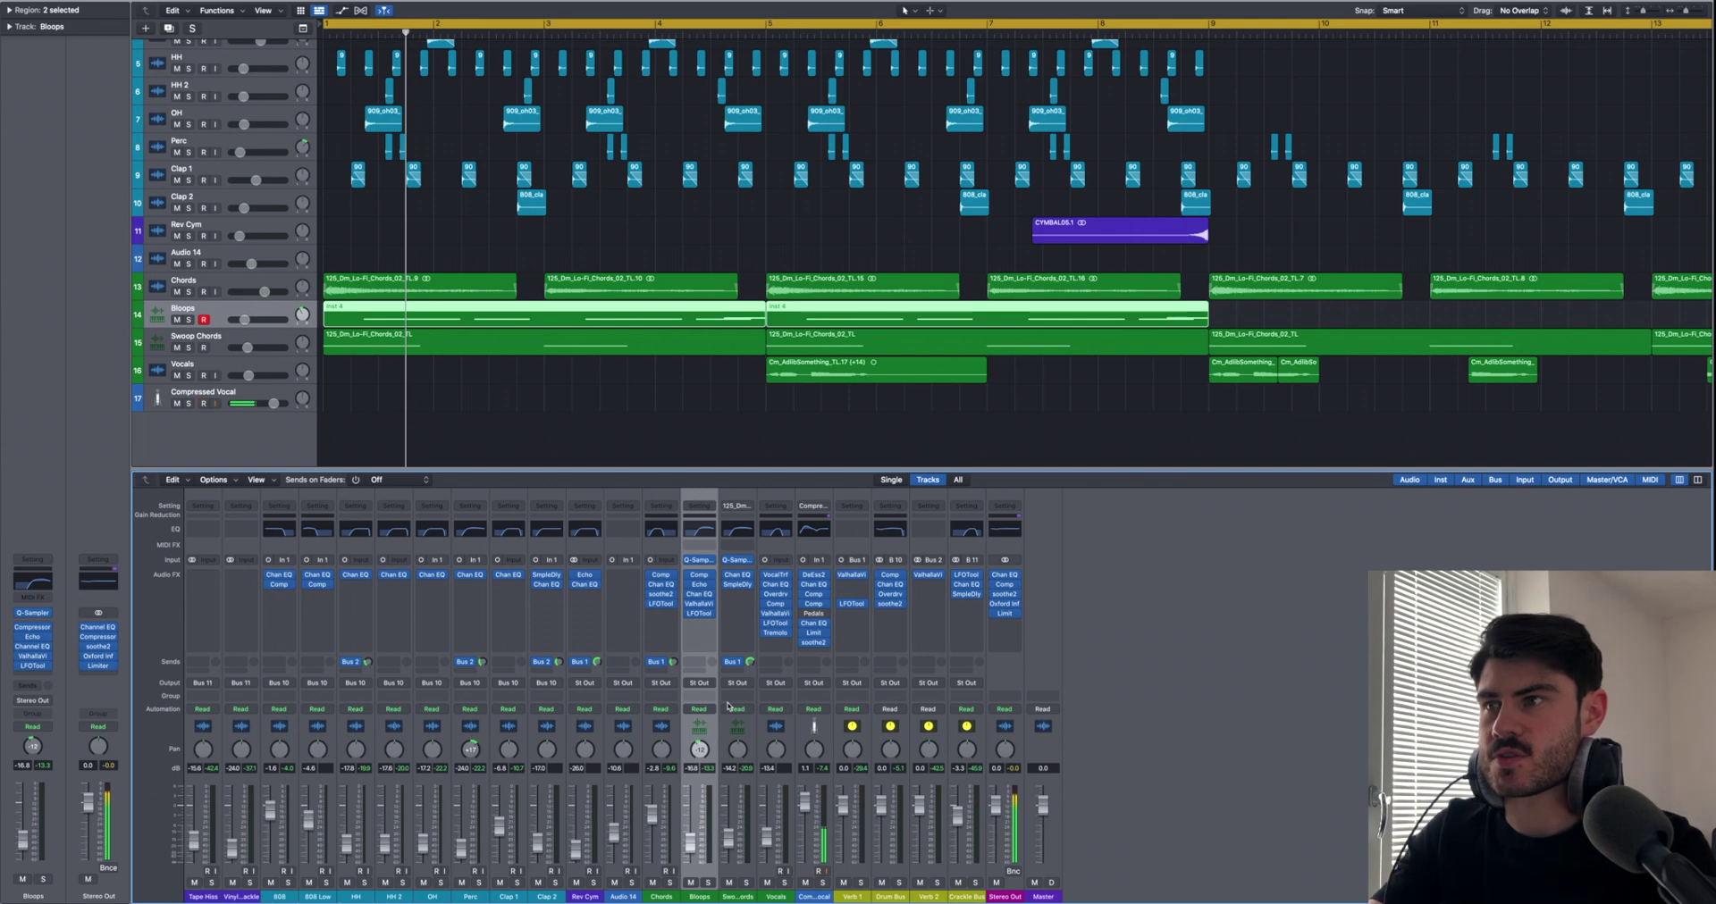
pyautogui.click(189, 319)
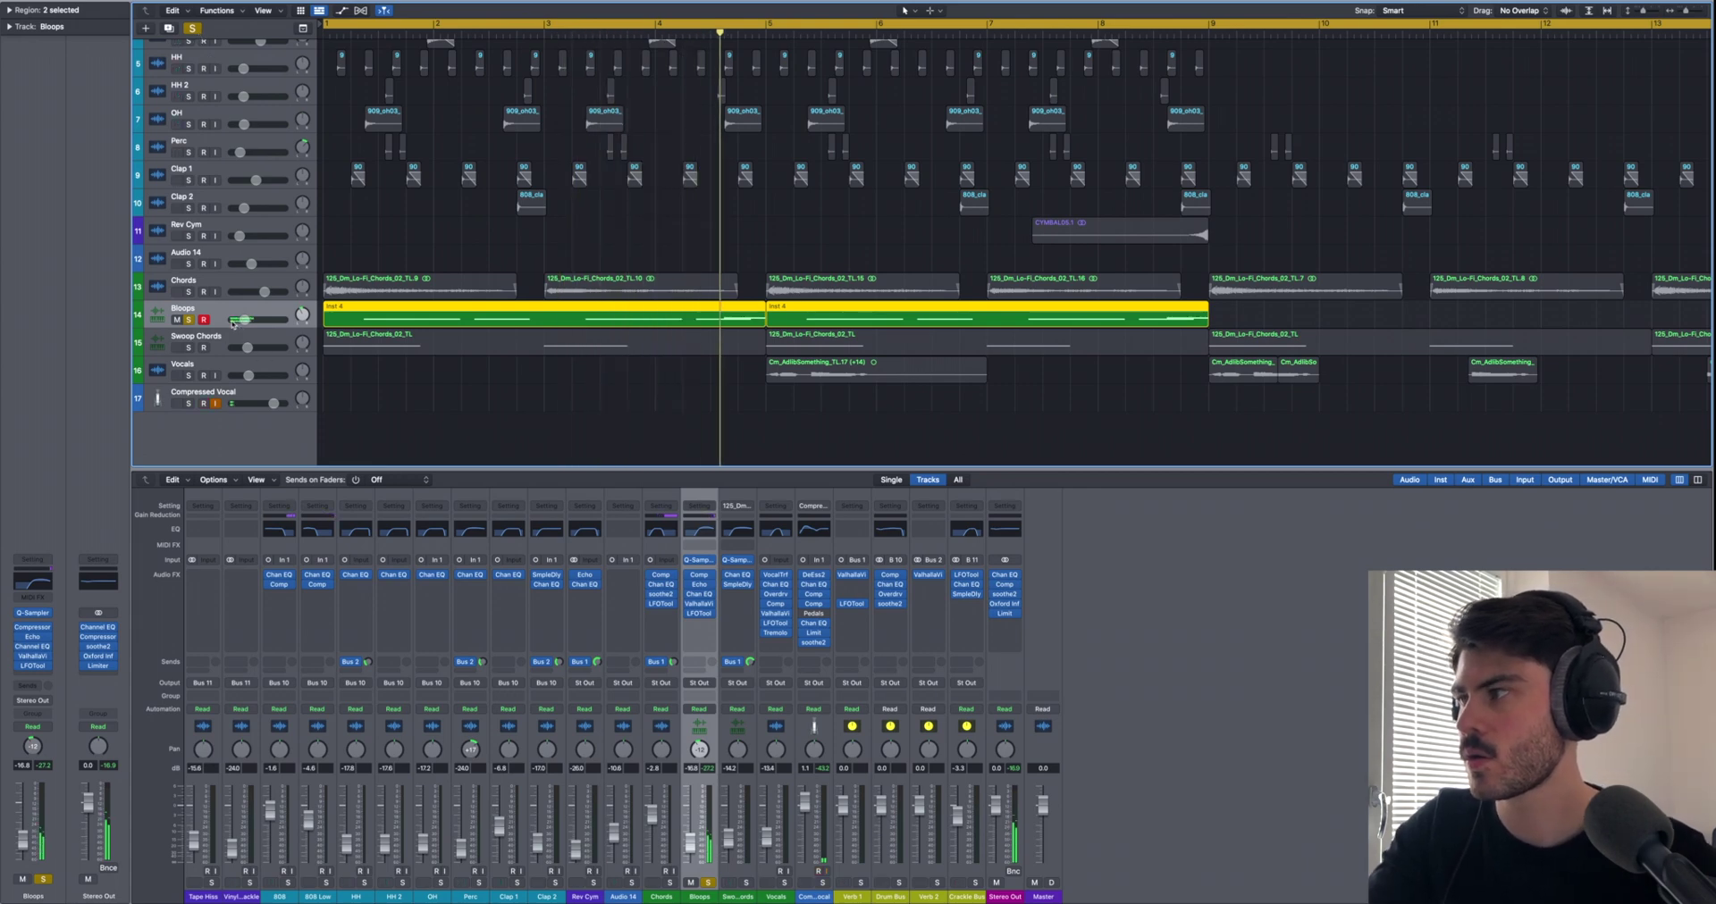
pyautogui.click(189, 319)
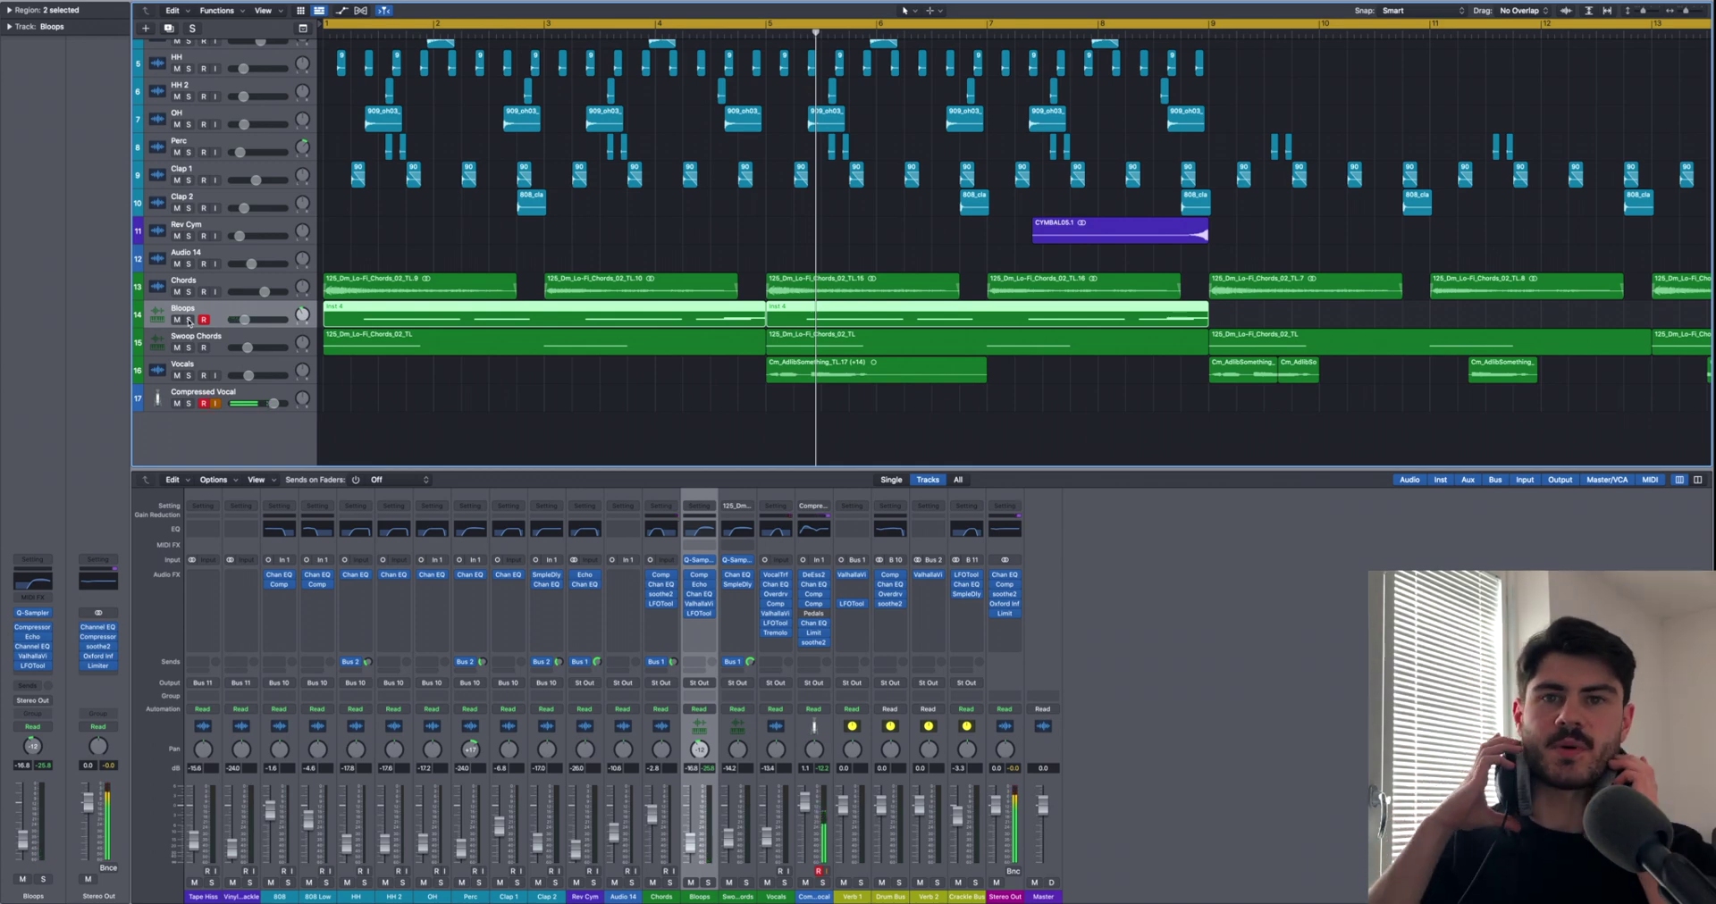
# Step: Select the Swoop Chords track, refer back to the first Chords region, then solo Swoop Chords and play it
pyautogui.scroll(-1, 212, 339)
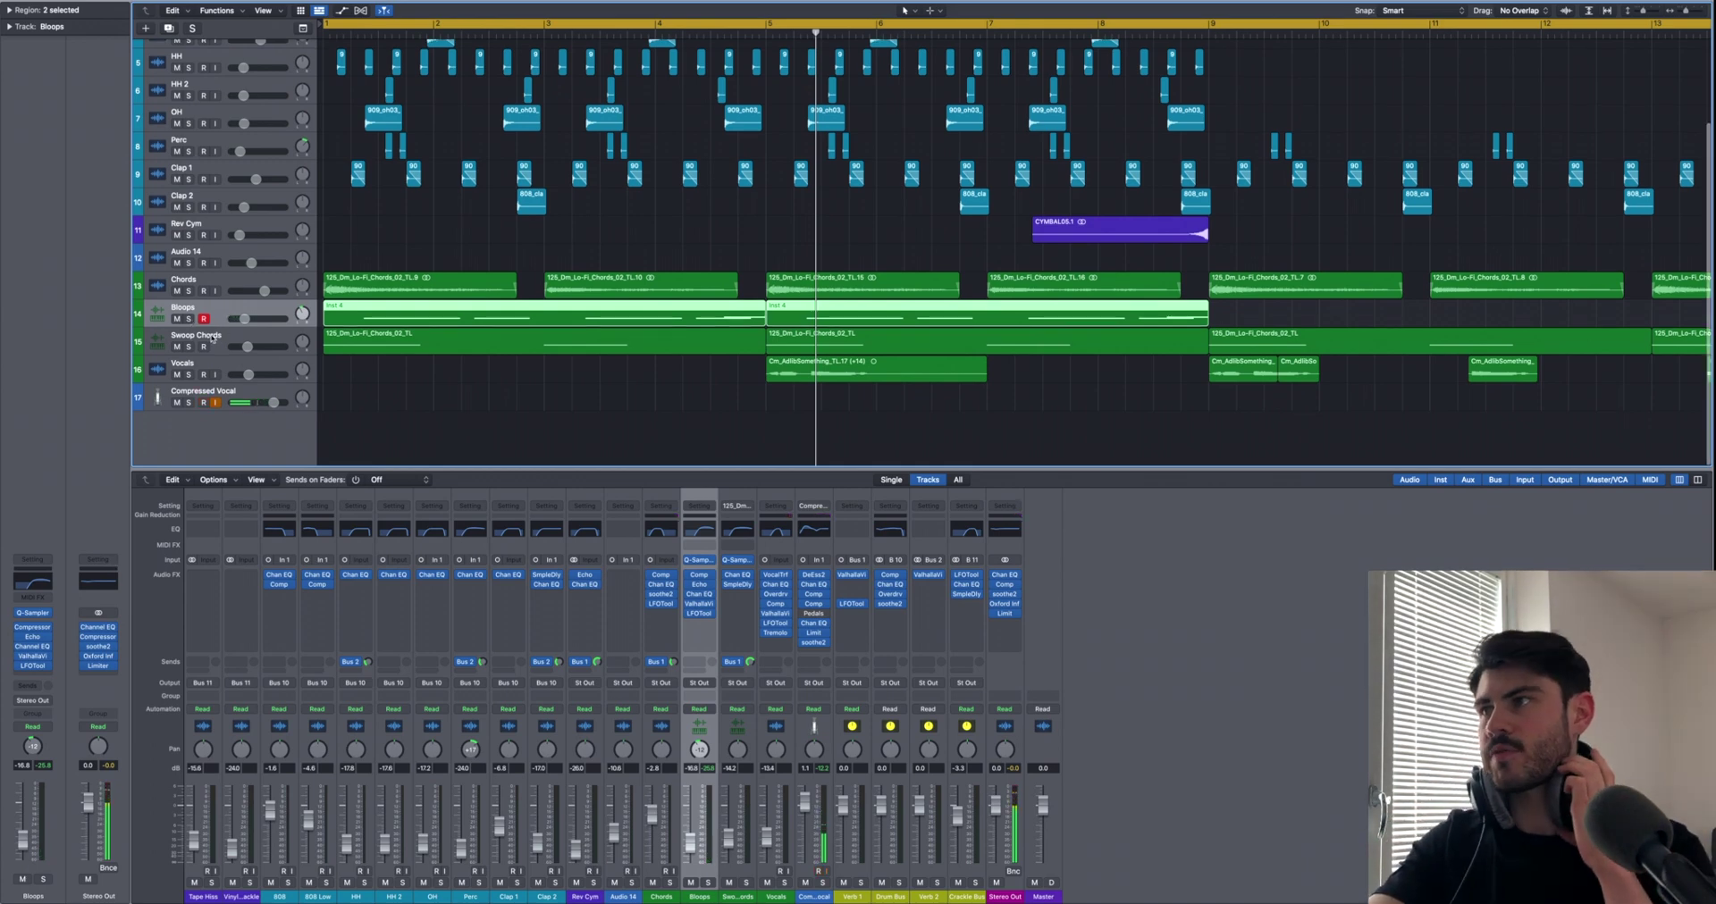
pyautogui.click(213, 339)
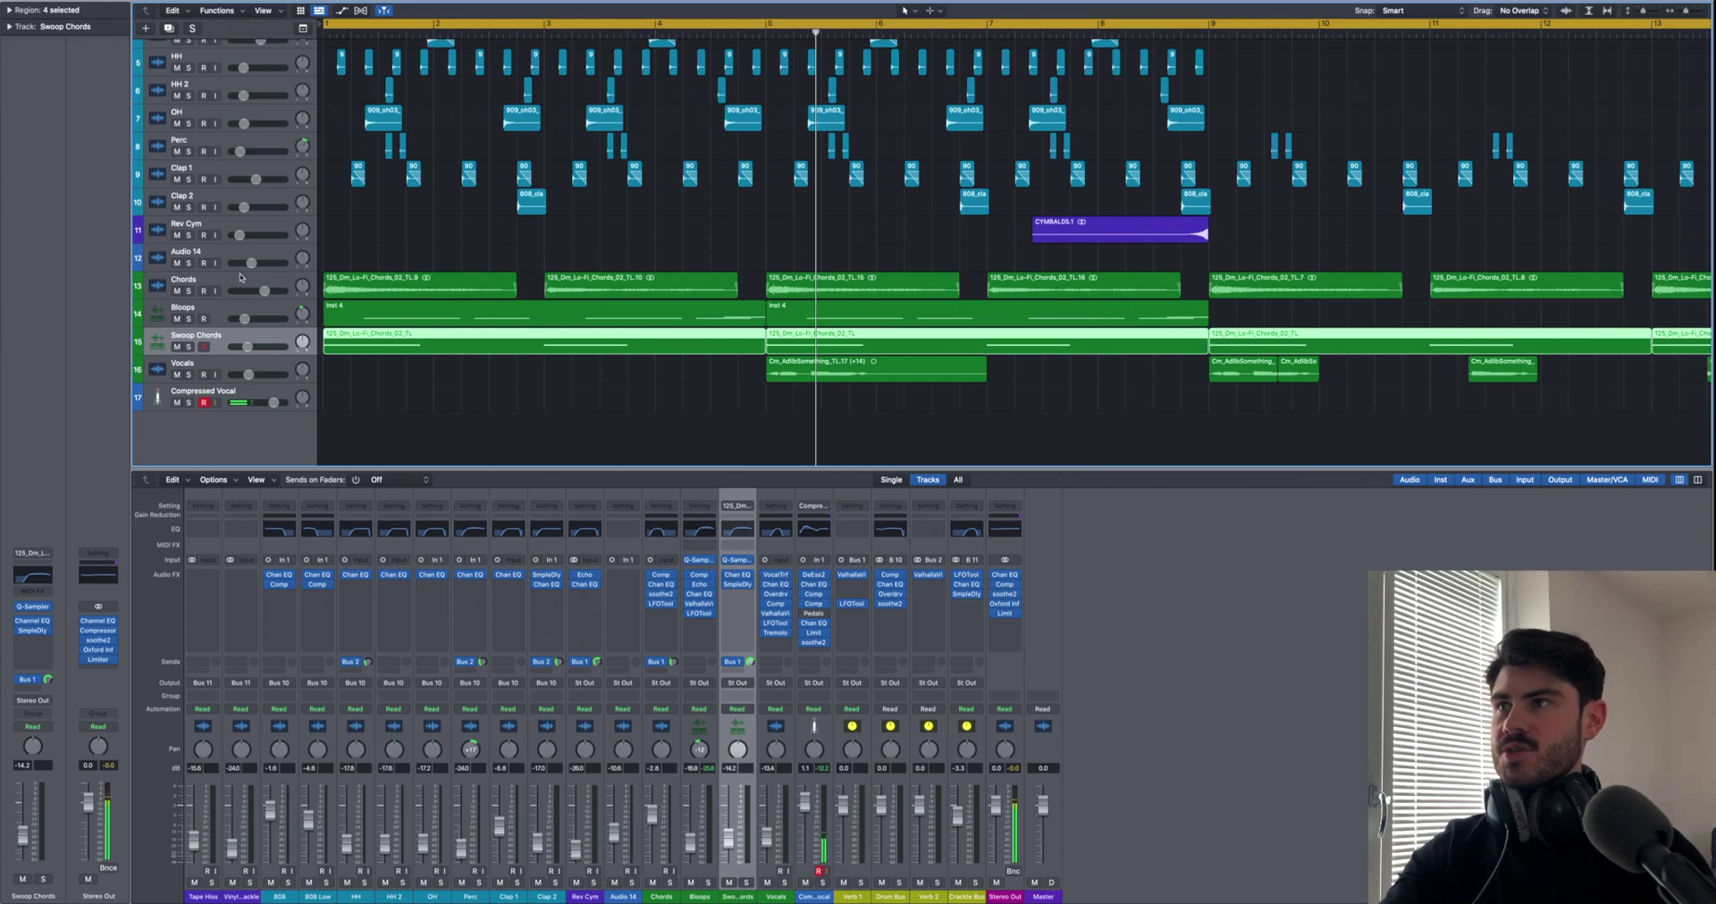
pyautogui.click(343, 288)
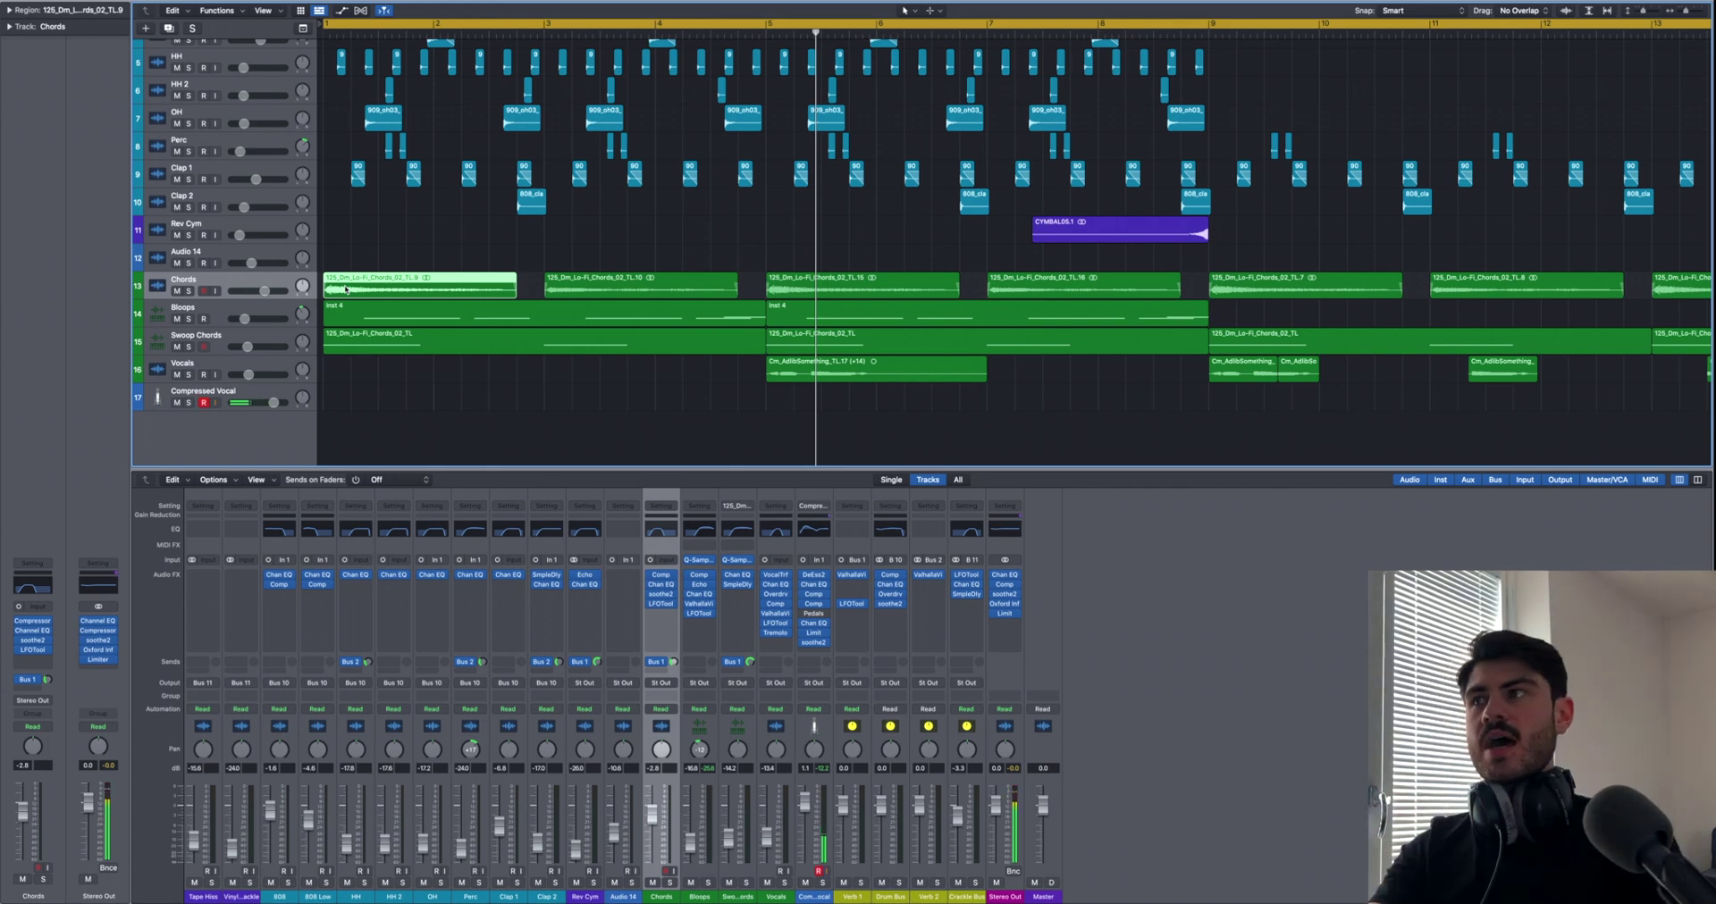
pyautogui.click(247, 335)
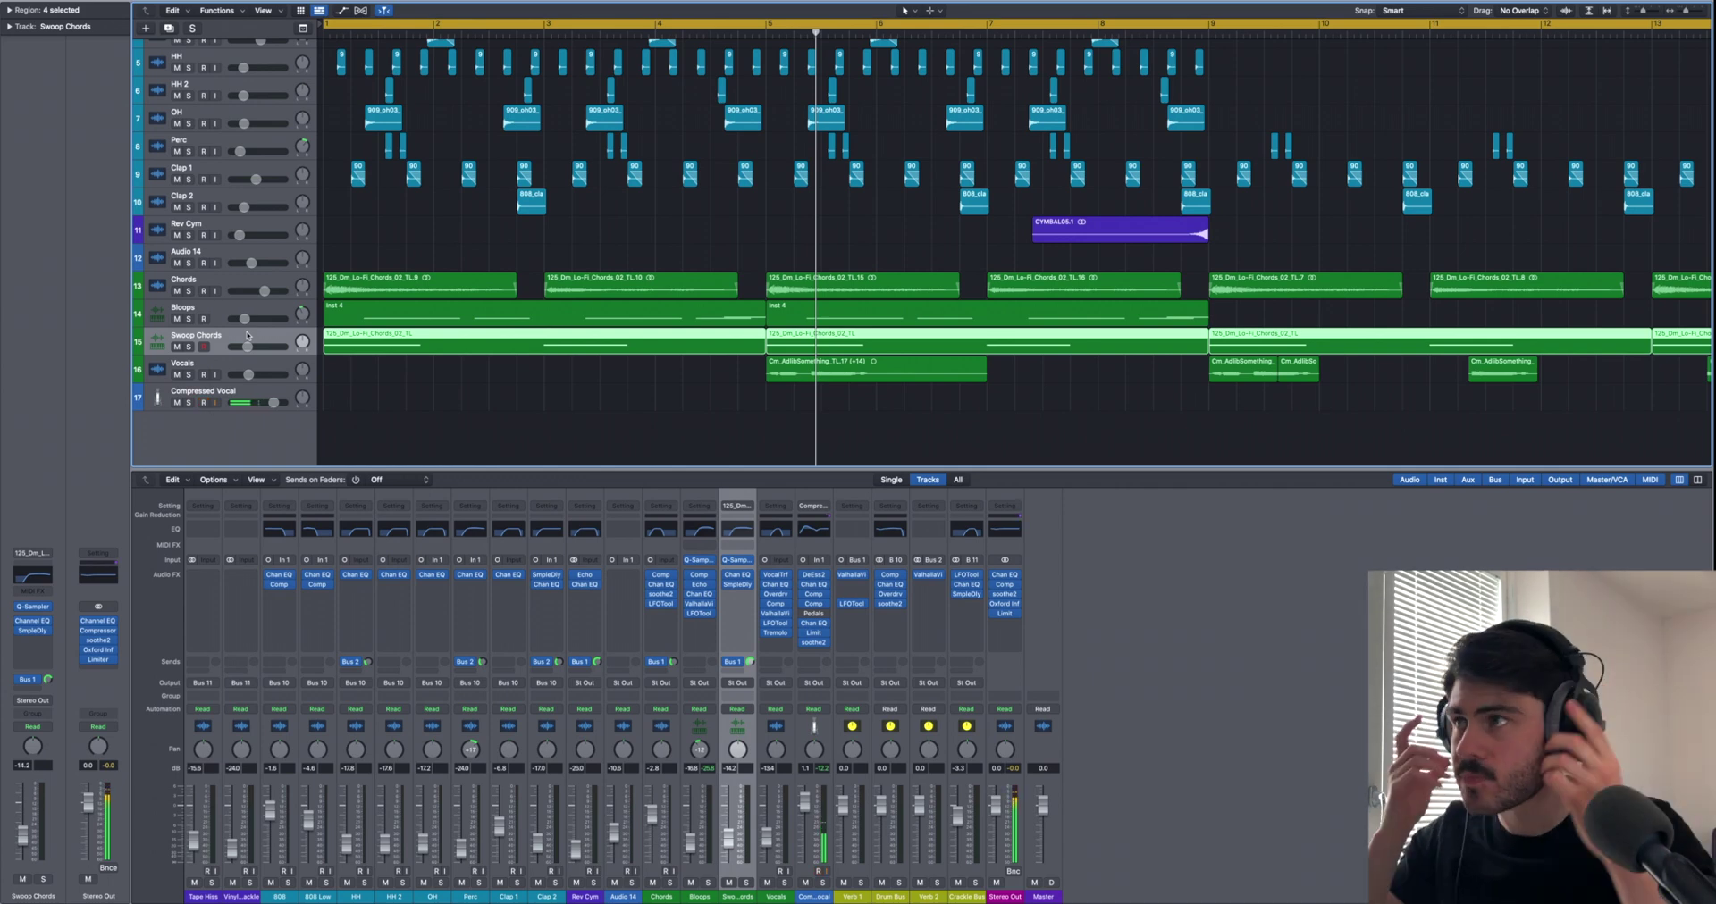
pyautogui.click(188, 347)
pyautogui.press('space')
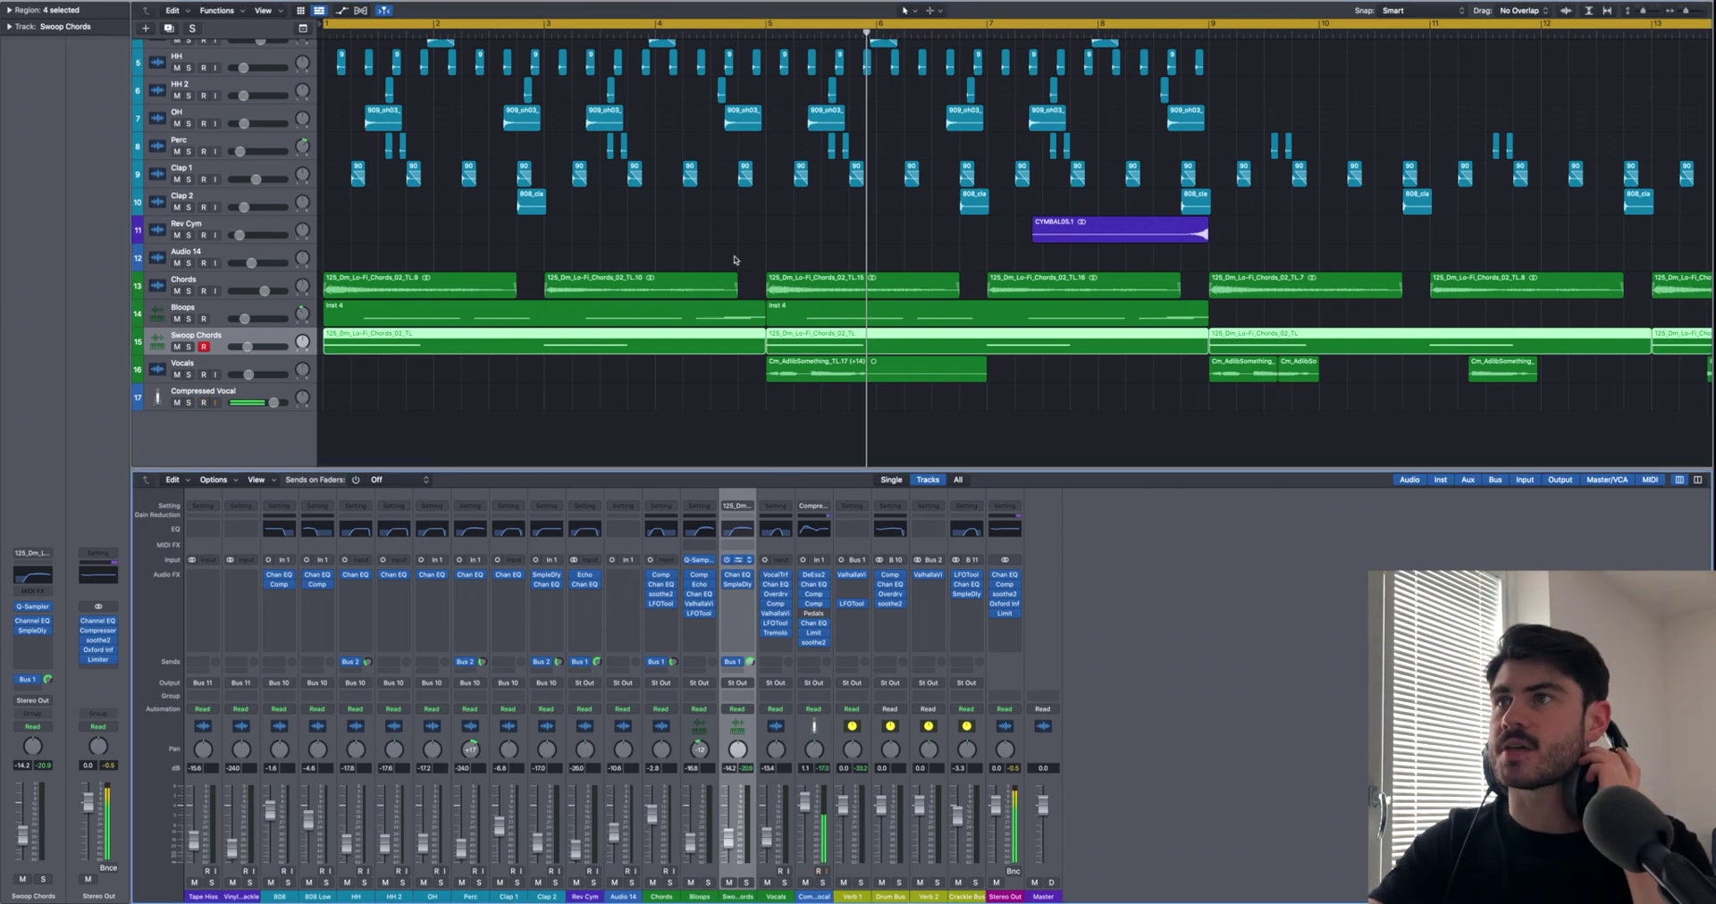
# Step: Move the Swoop Chords Quick Sampler window down, review its filter types, cutoff and envelope depth, then close it
pyautogui.moveTo(773, 102); pyautogui.dragTo(822, 310)
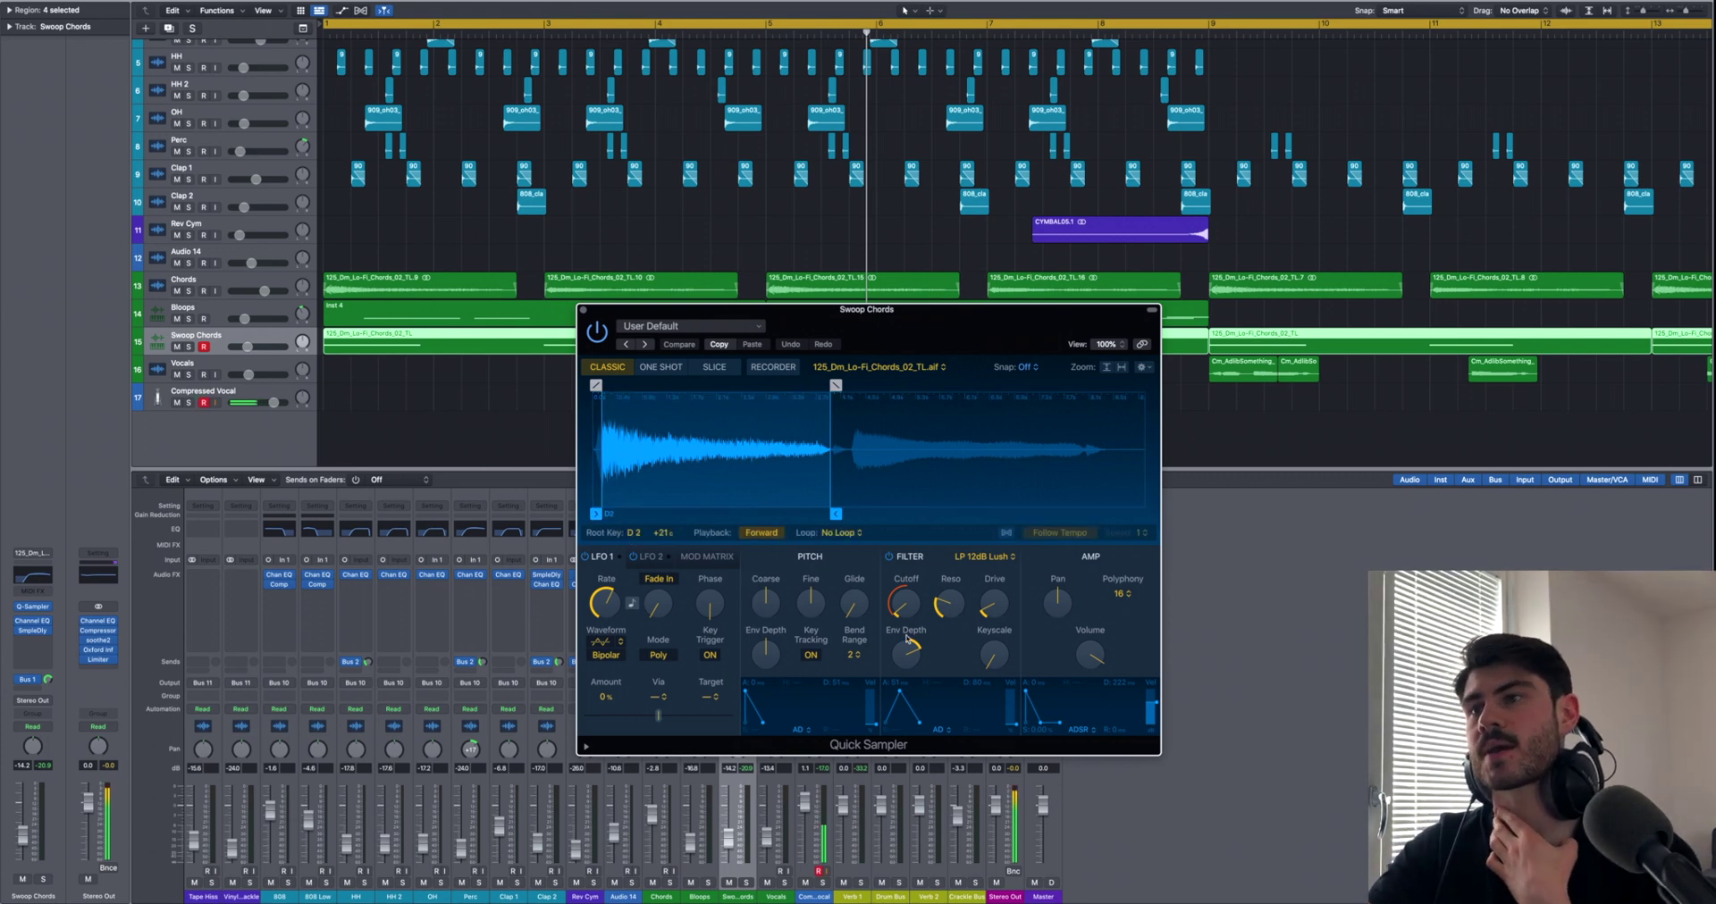
pyautogui.click(946, 558)
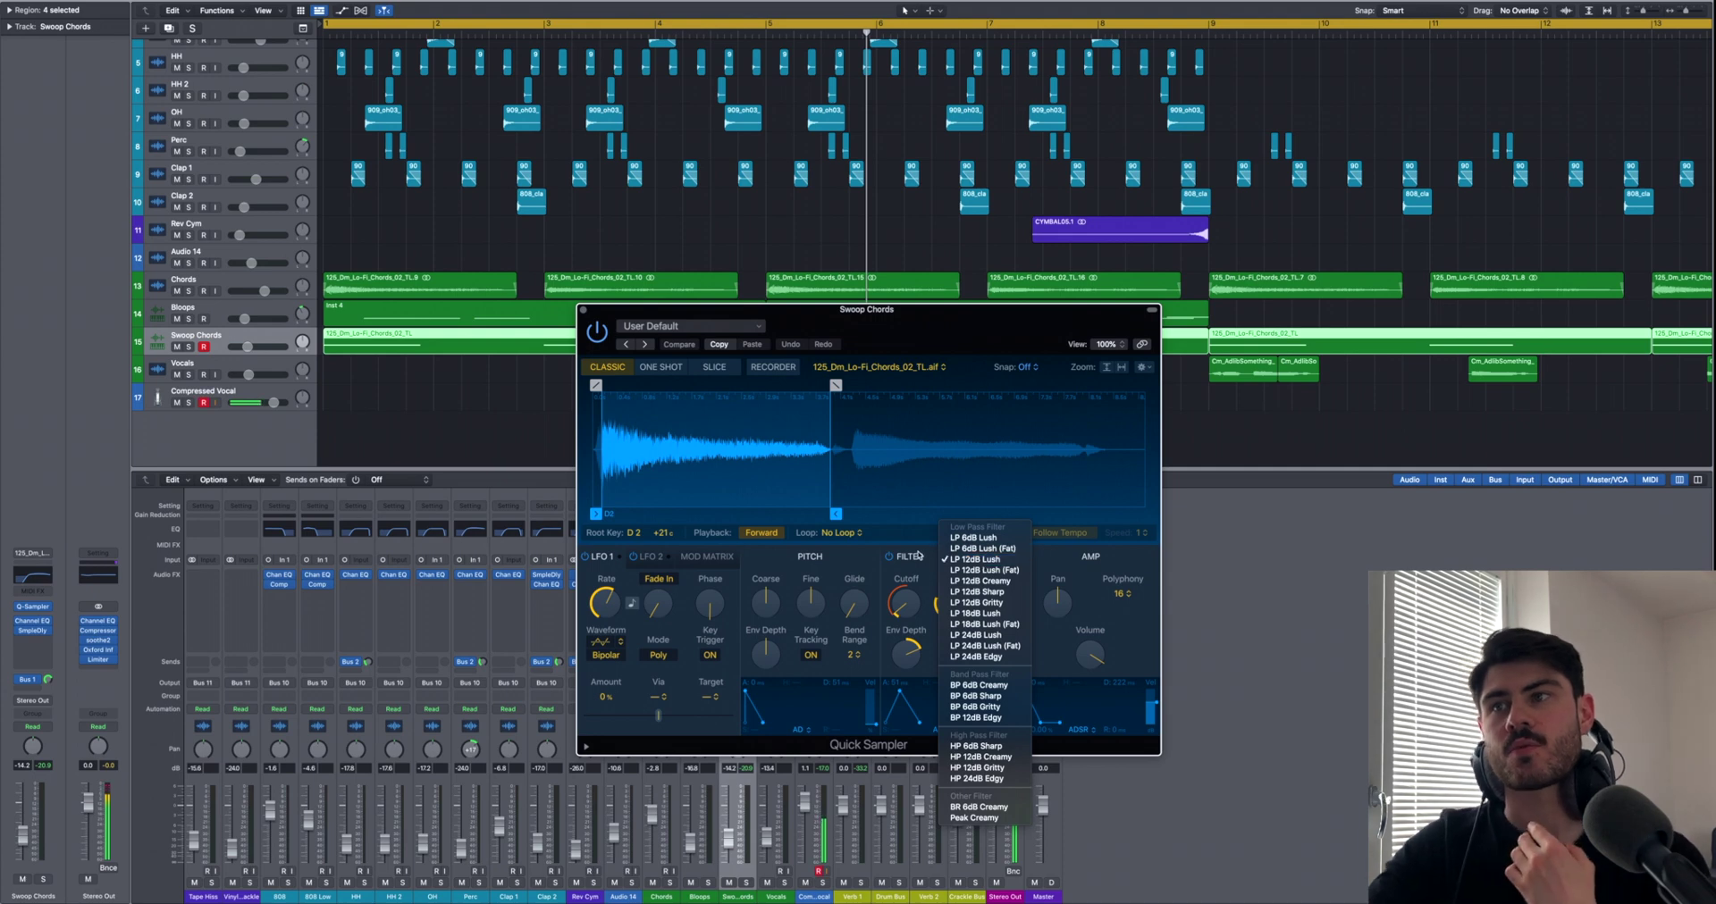
pyautogui.click(918, 556)
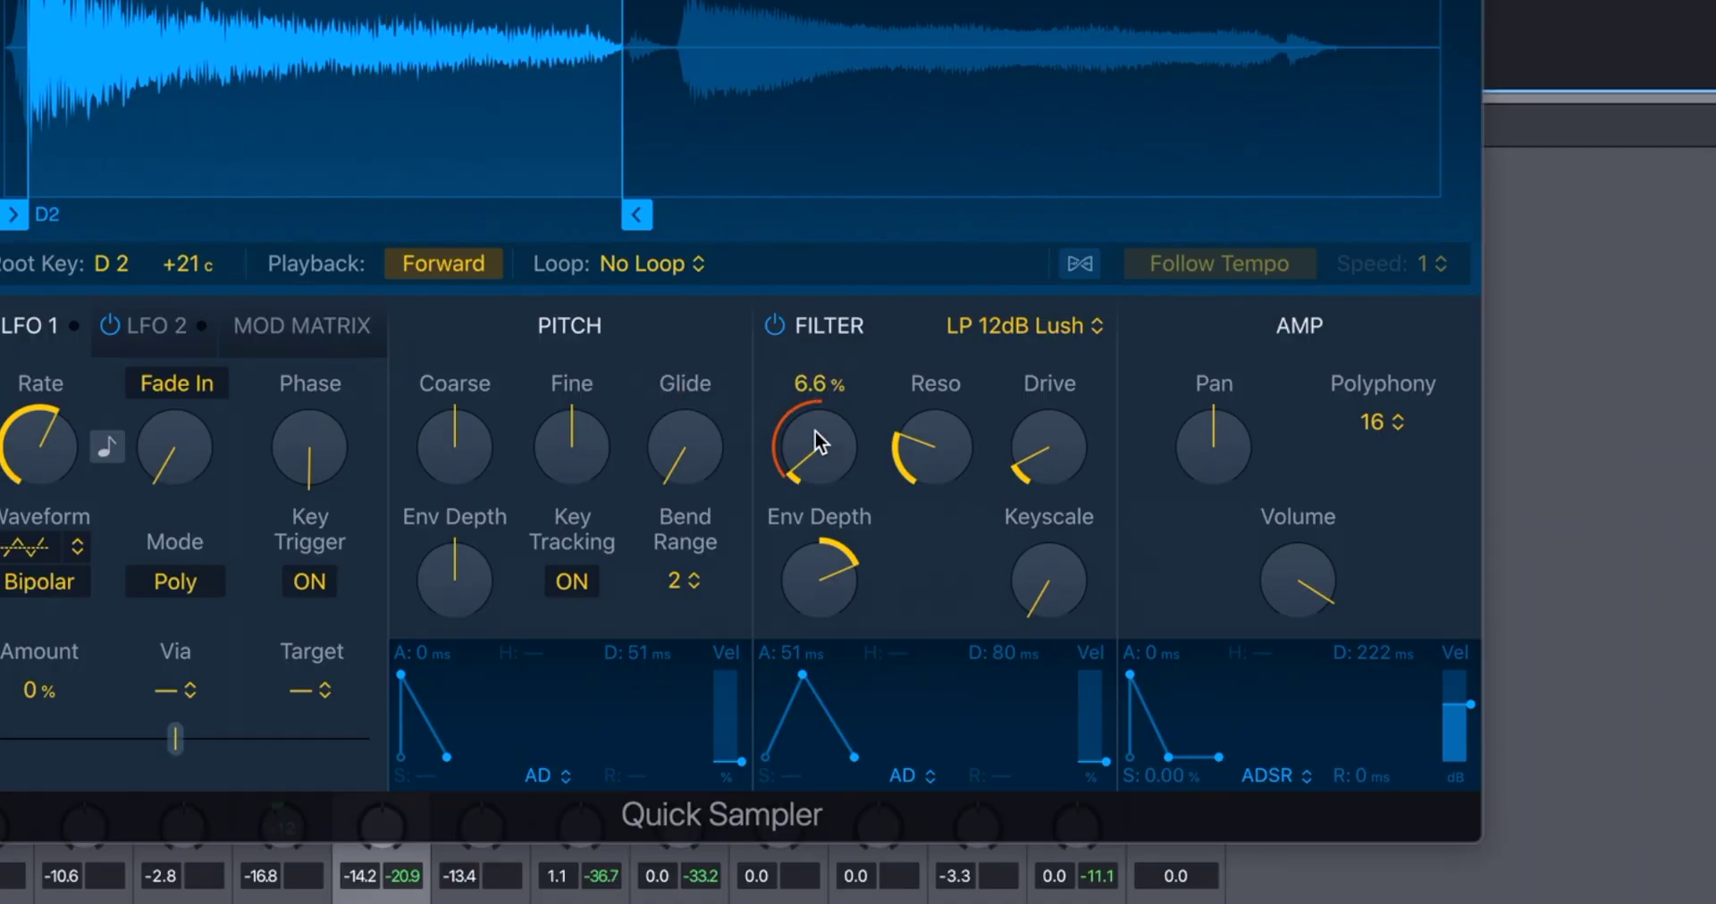
pyautogui.moveTo(831, 570)
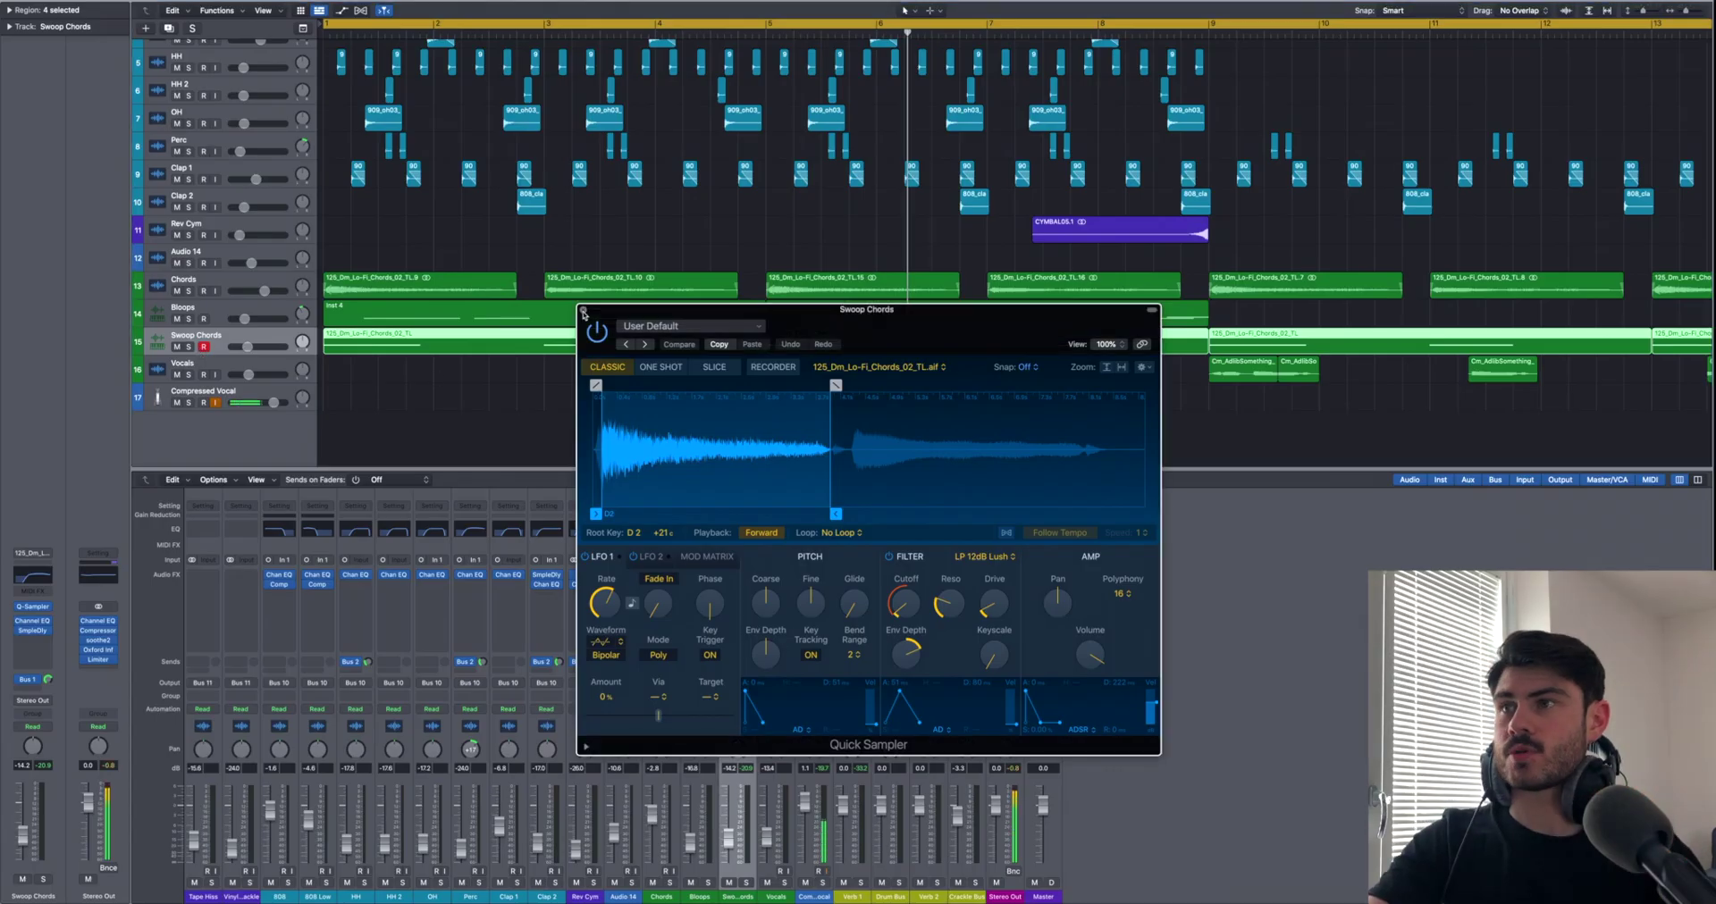
pyautogui.click(587, 310)
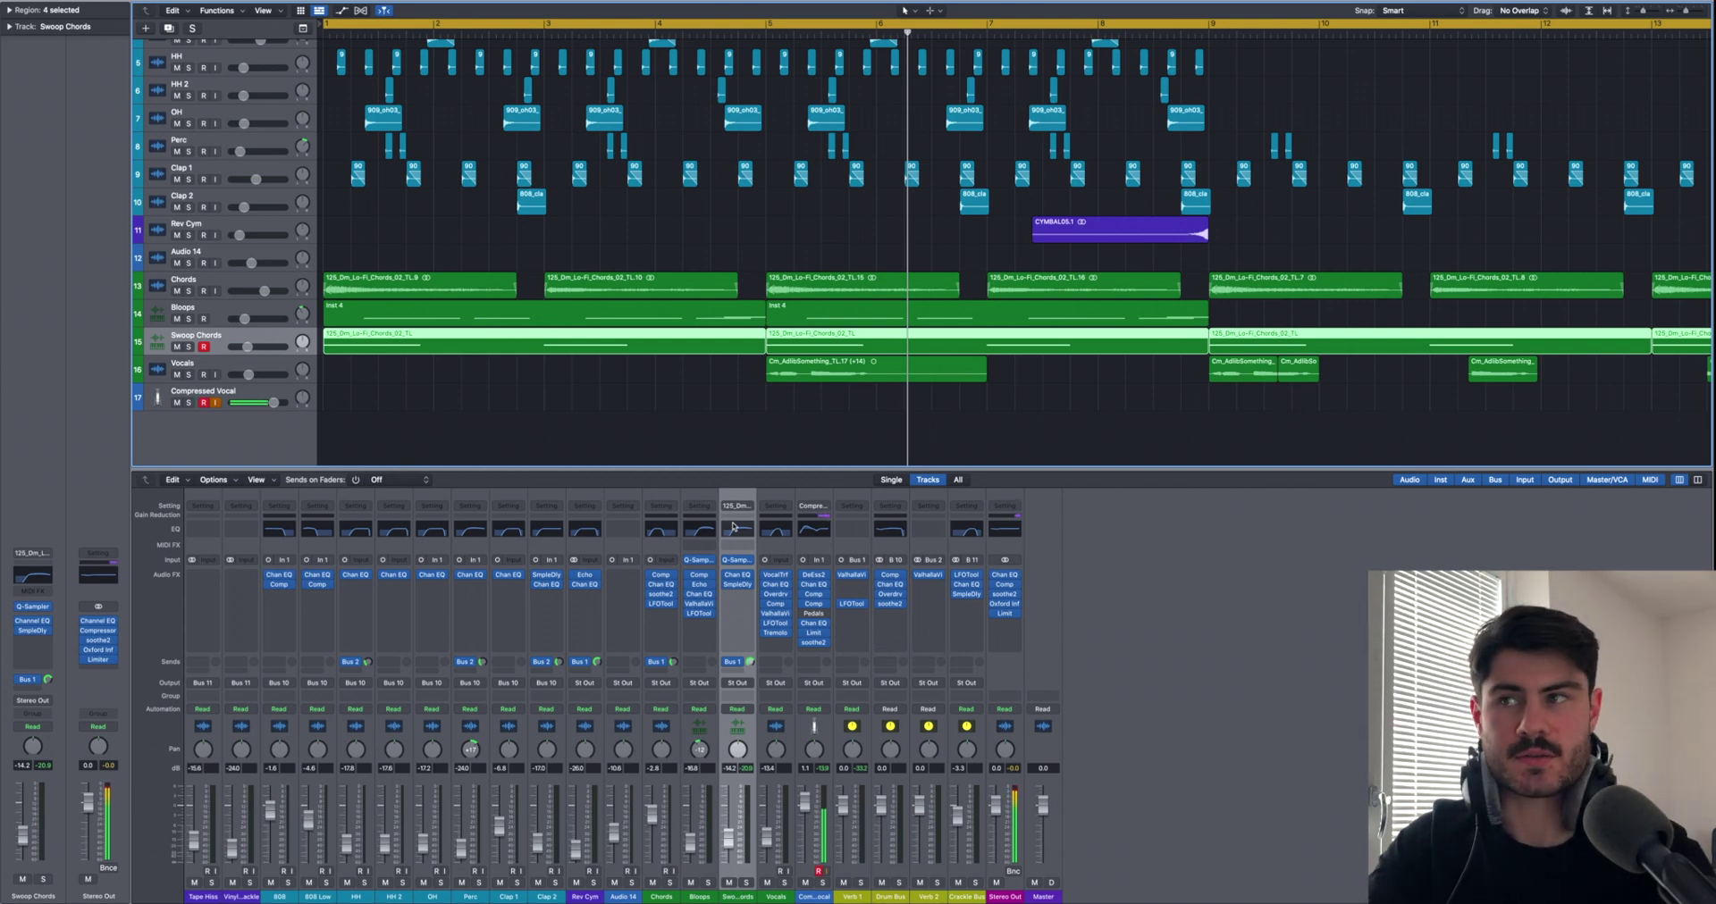
# Step: Review the Sample Delay settings on the Swoop Chords channel and close the plug-in
pyautogui.click(729, 594)
pyautogui.click(729, 608)
pyautogui.click(739, 586)
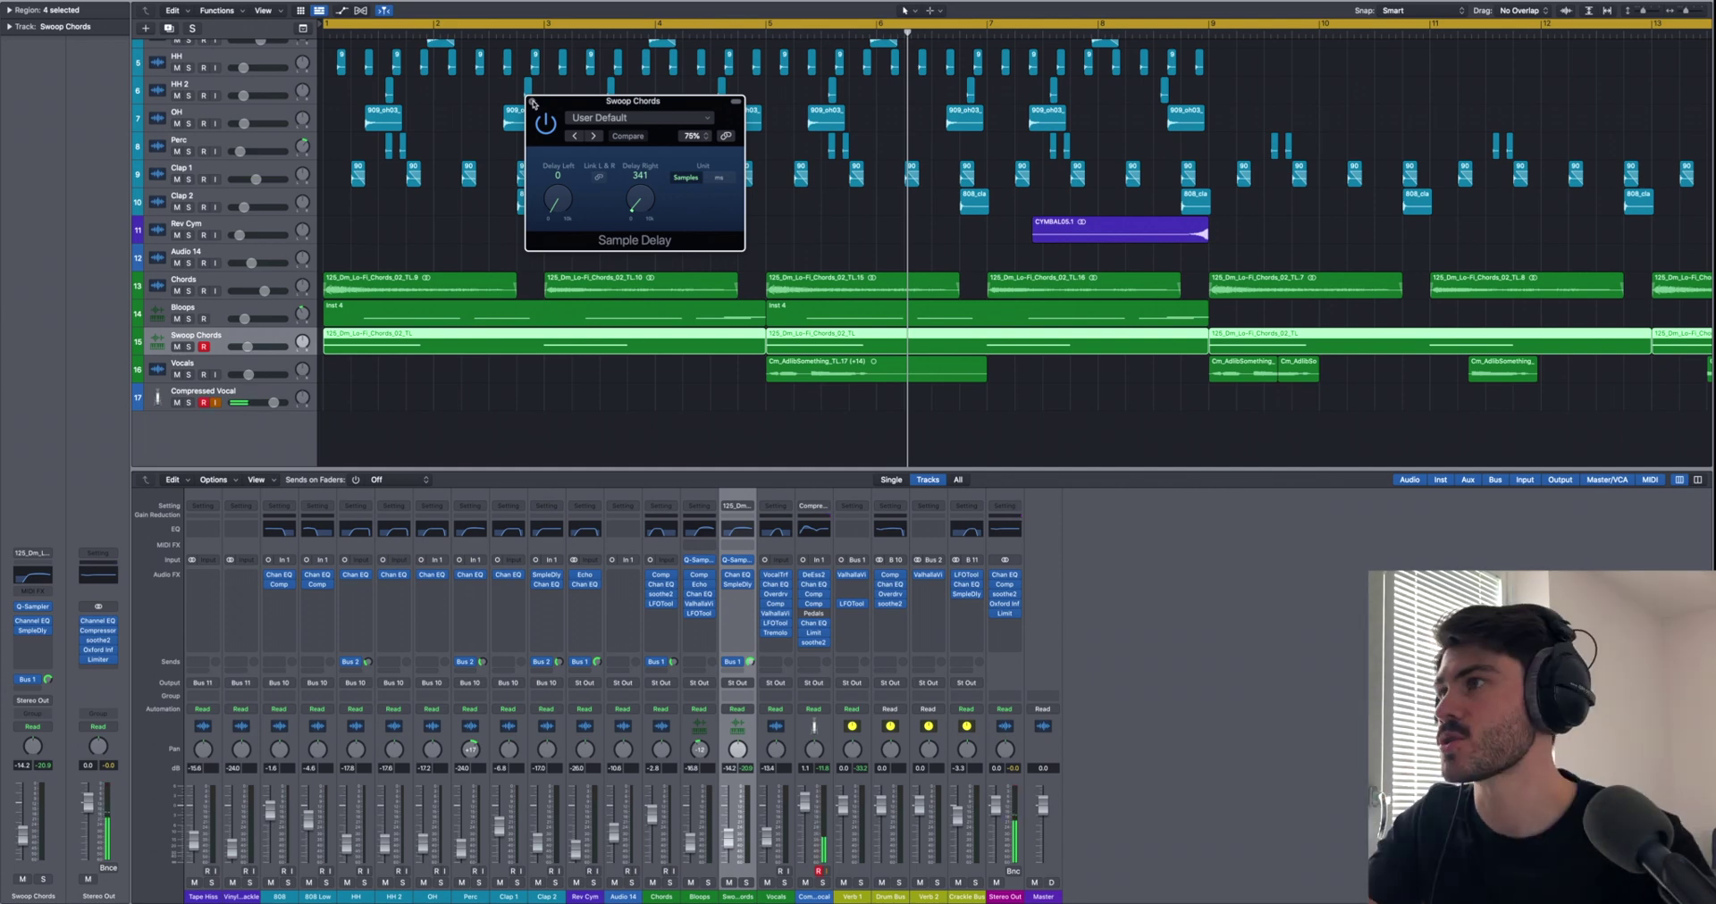
pyautogui.click(532, 101)
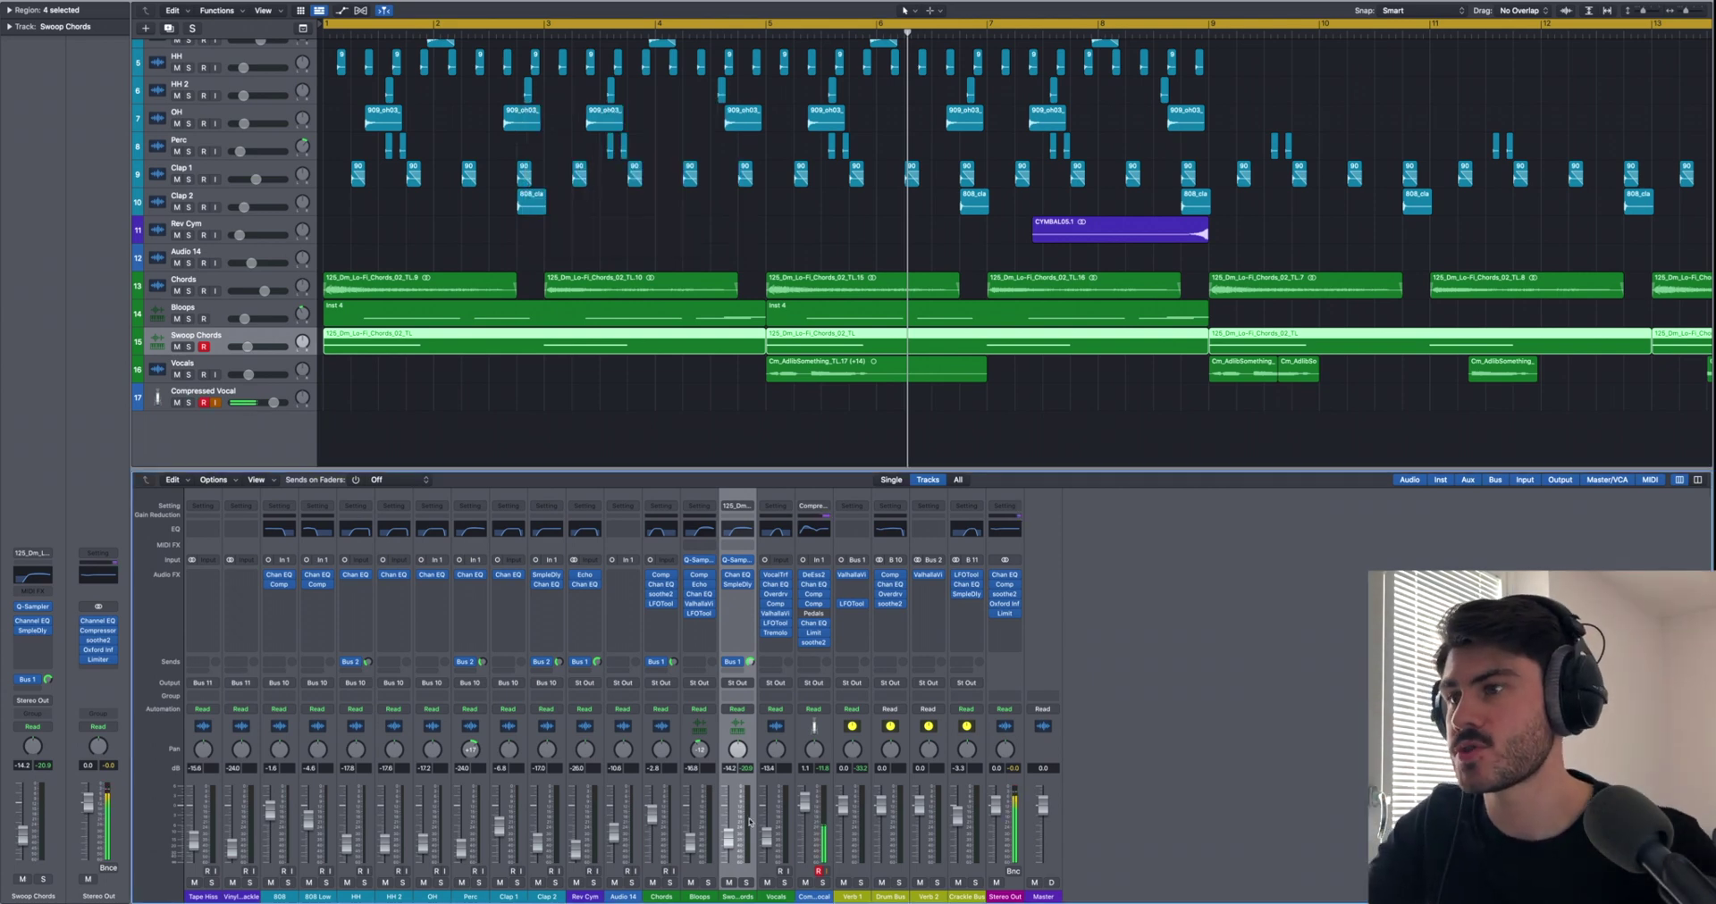
# Step: Select the Vocals track, play it soloed from just before bar 5, then turn the solo off
pyautogui.click(190, 369)
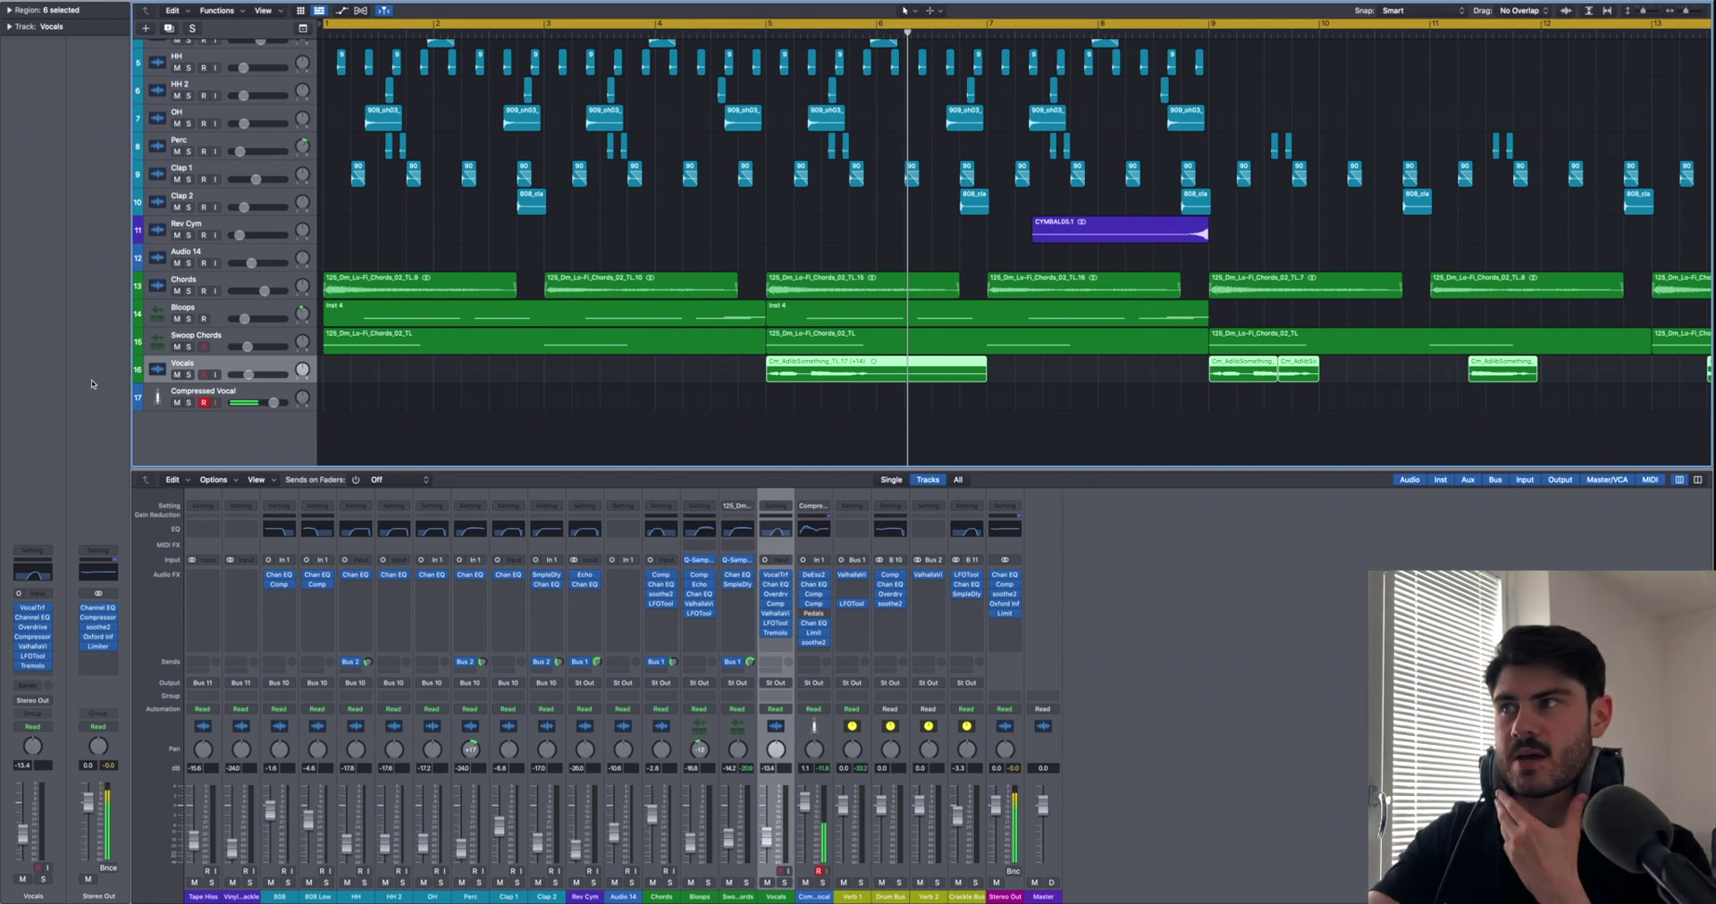
pyautogui.click(189, 375)
pyautogui.doubleClick(758, 29)
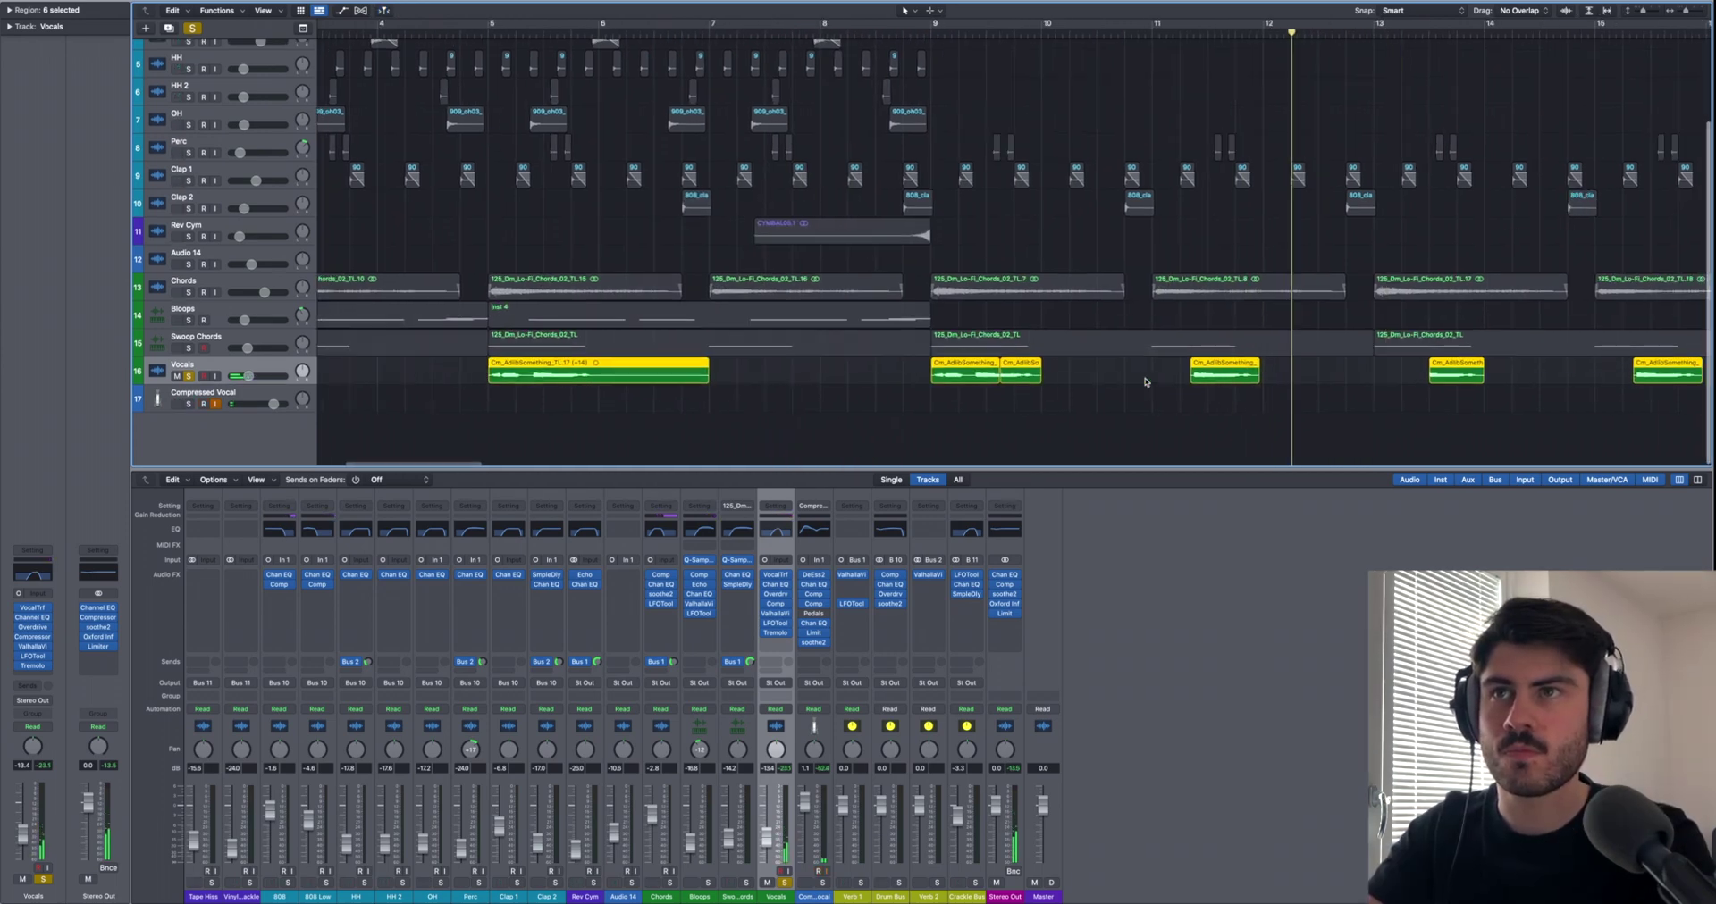
pyautogui.click(188, 374)
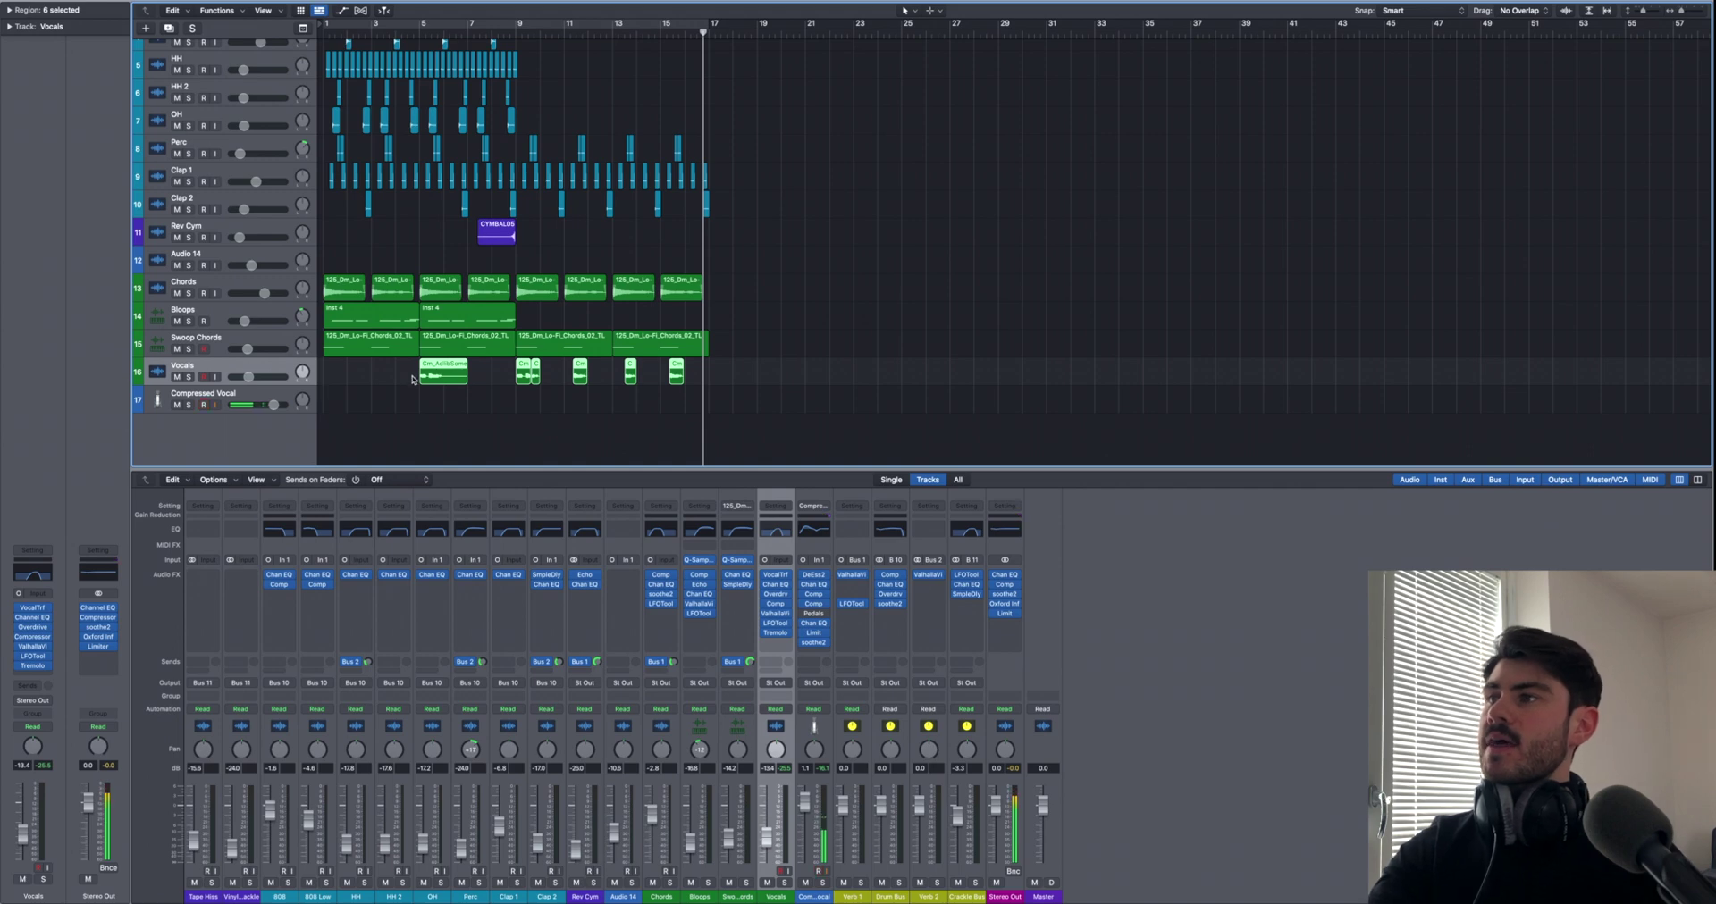
# Step: Expand the region inspector and select the first, second and fourth Vocals regions one by one to check their transpose settings
pyautogui.click(8, 10)
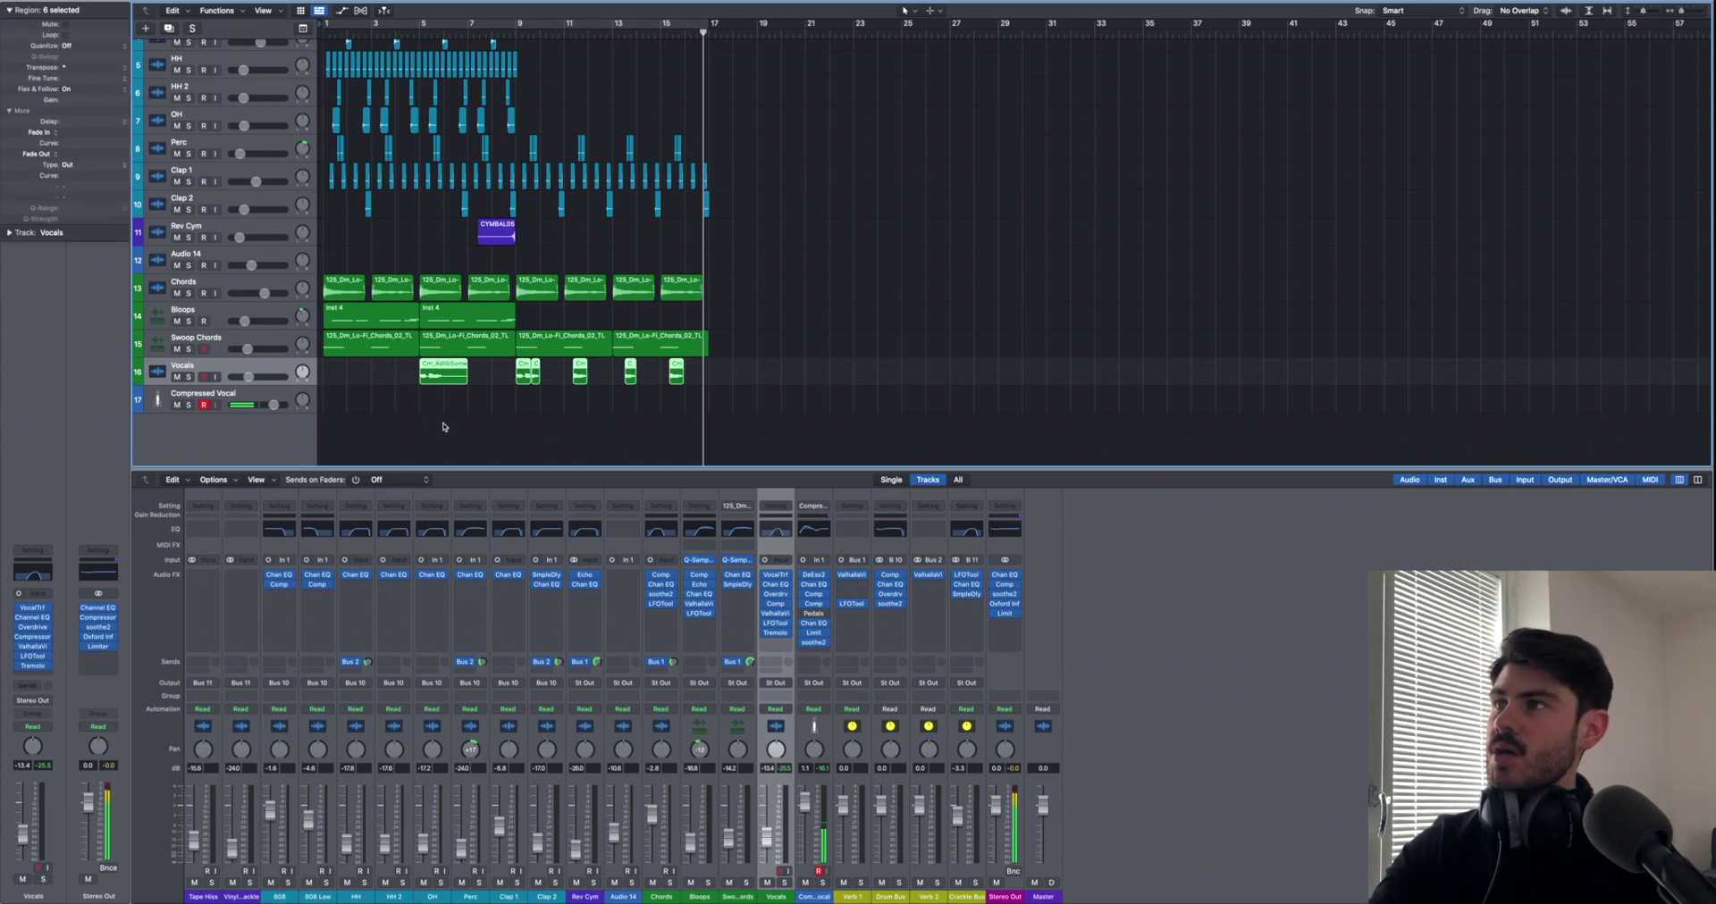
pyautogui.click(442, 399)
pyautogui.click(435, 376)
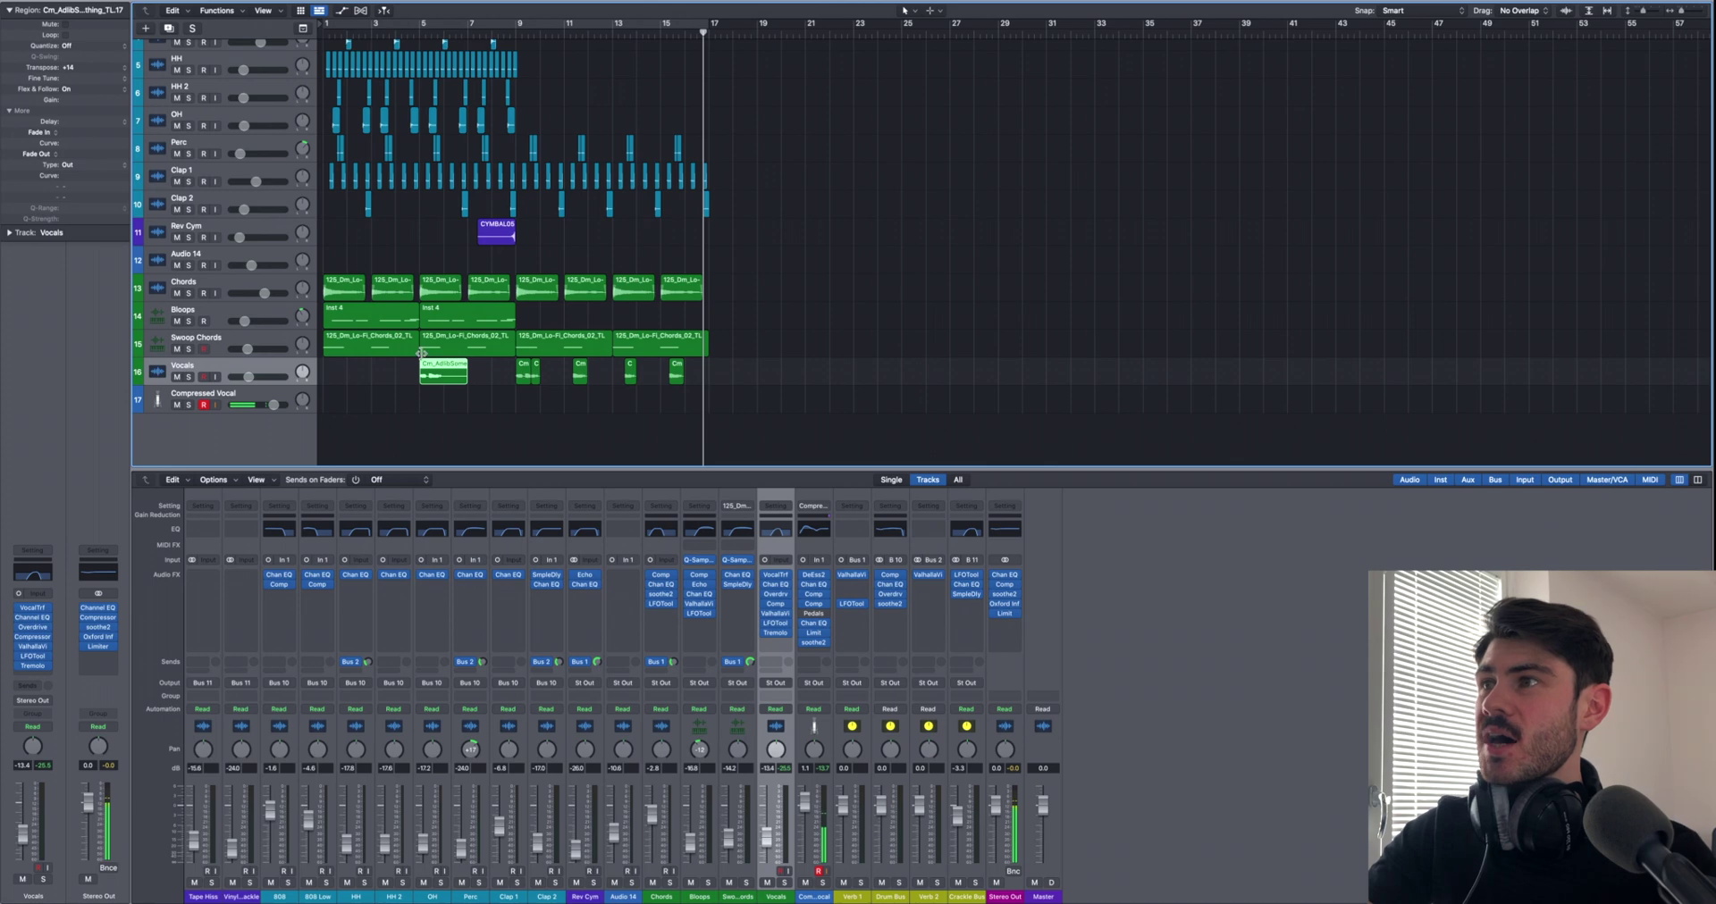
pyautogui.click(523, 371)
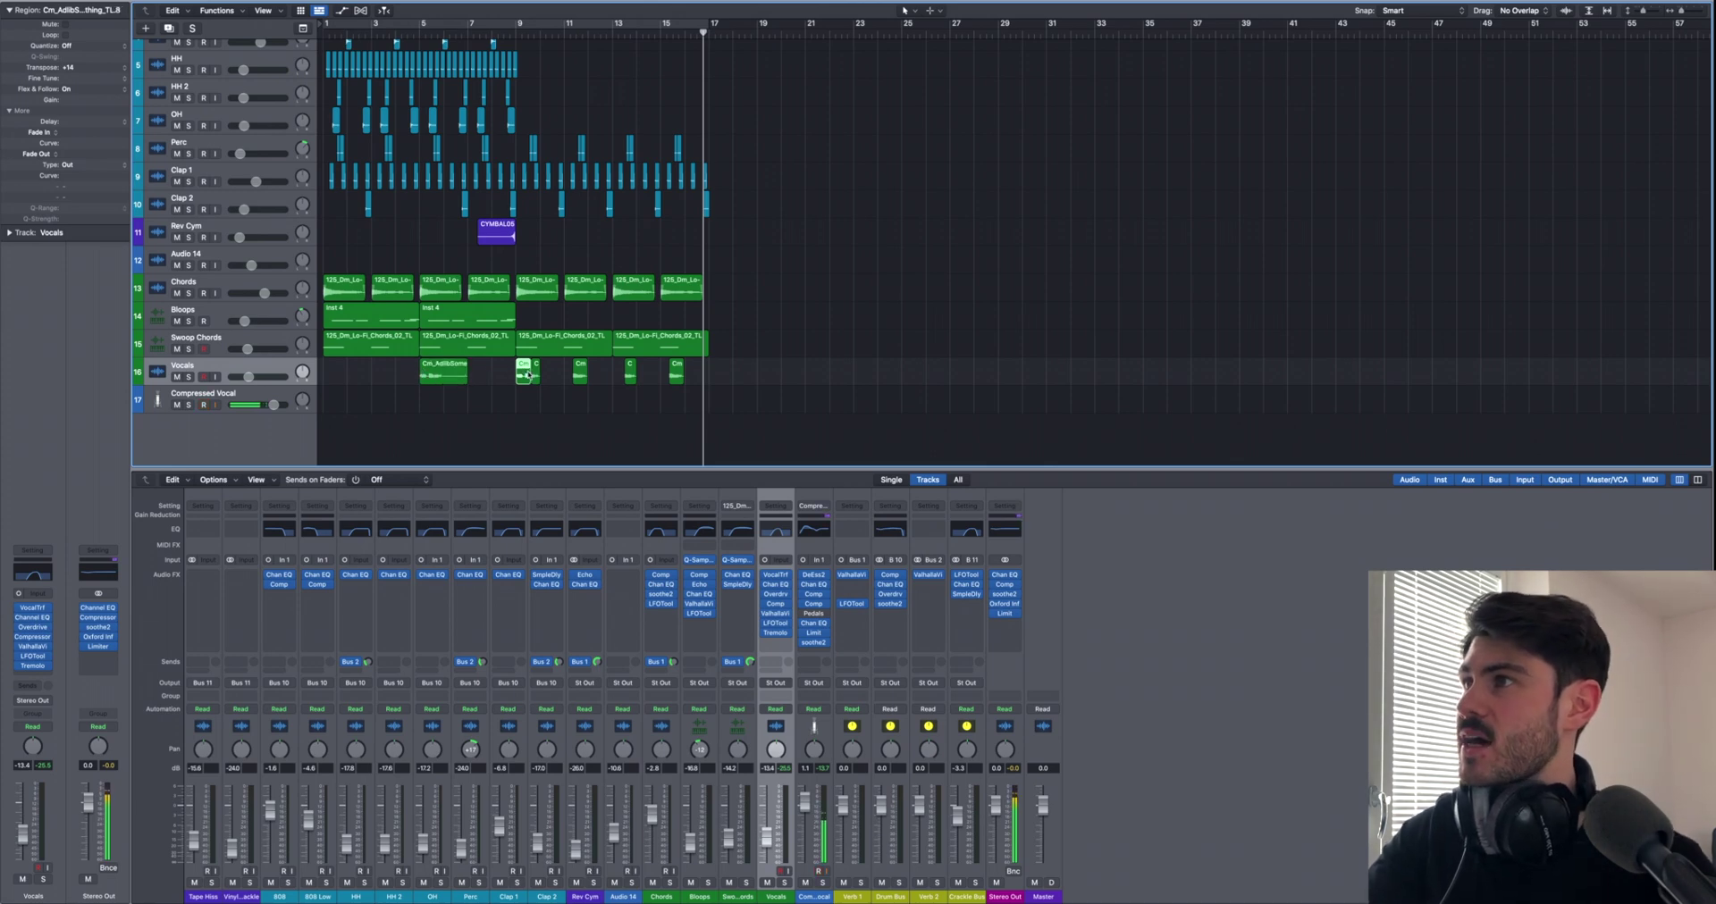
pyautogui.click(581, 374)
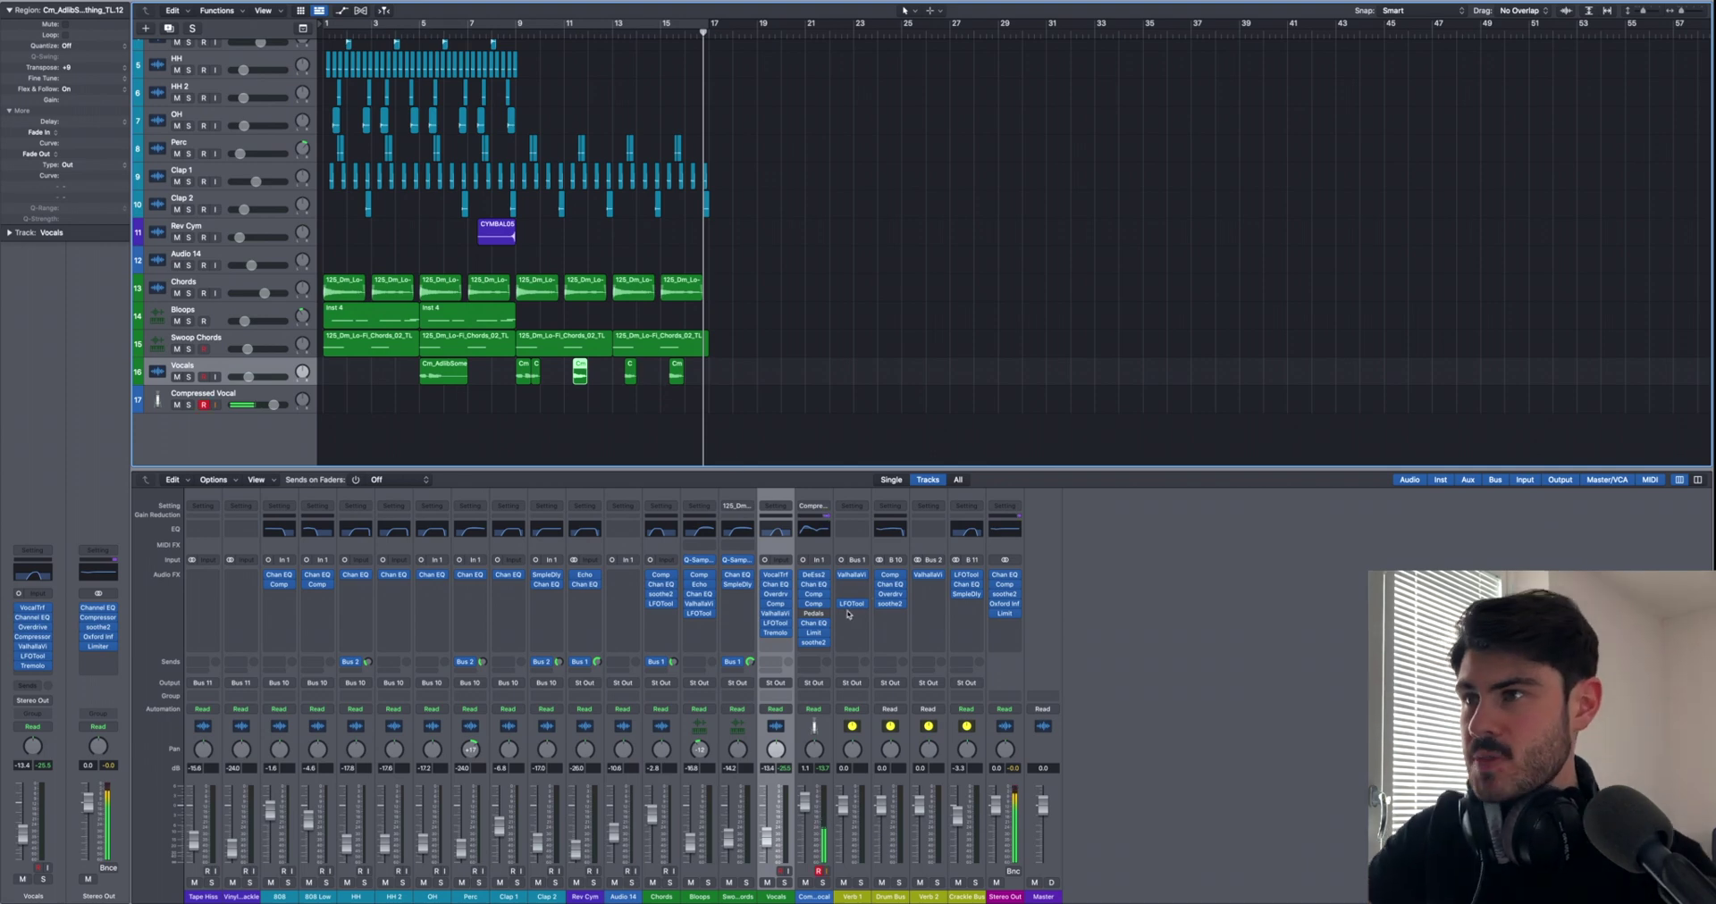
# Step: Open the Vocal Transformer on Vocals, move its window down, and audition the soloed vocals with all the channel's effects bypassed
pyautogui.click(775, 577)
pyautogui.moveTo(653, 104); pyautogui.dragTo(913, 318)
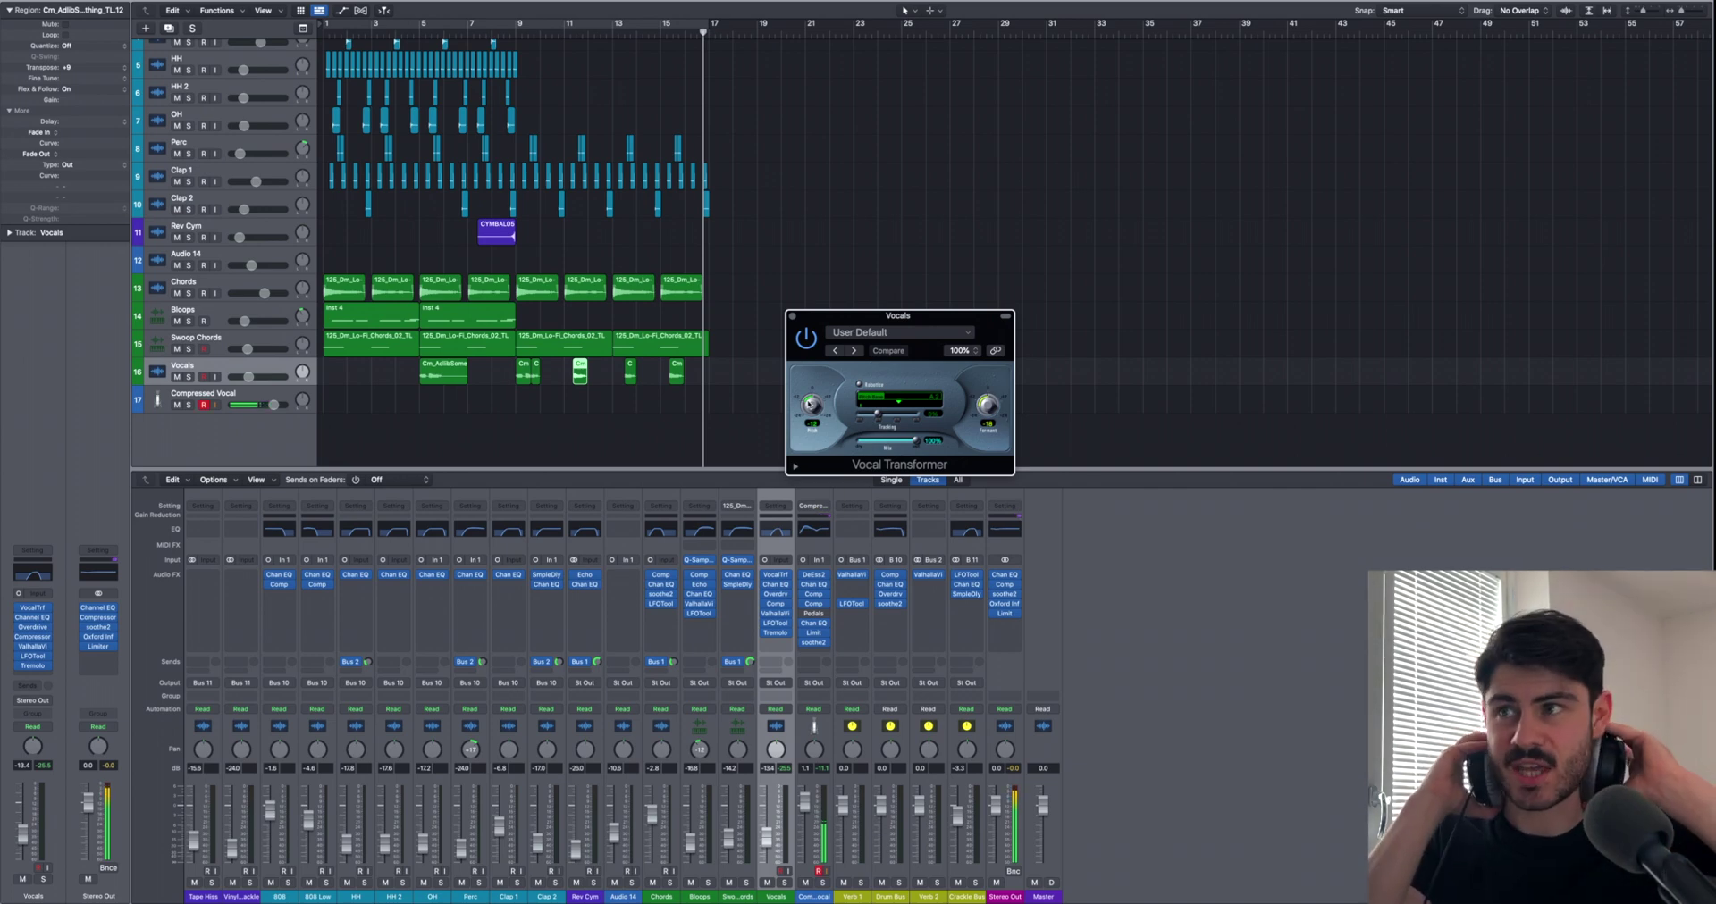
pyautogui.press('space')
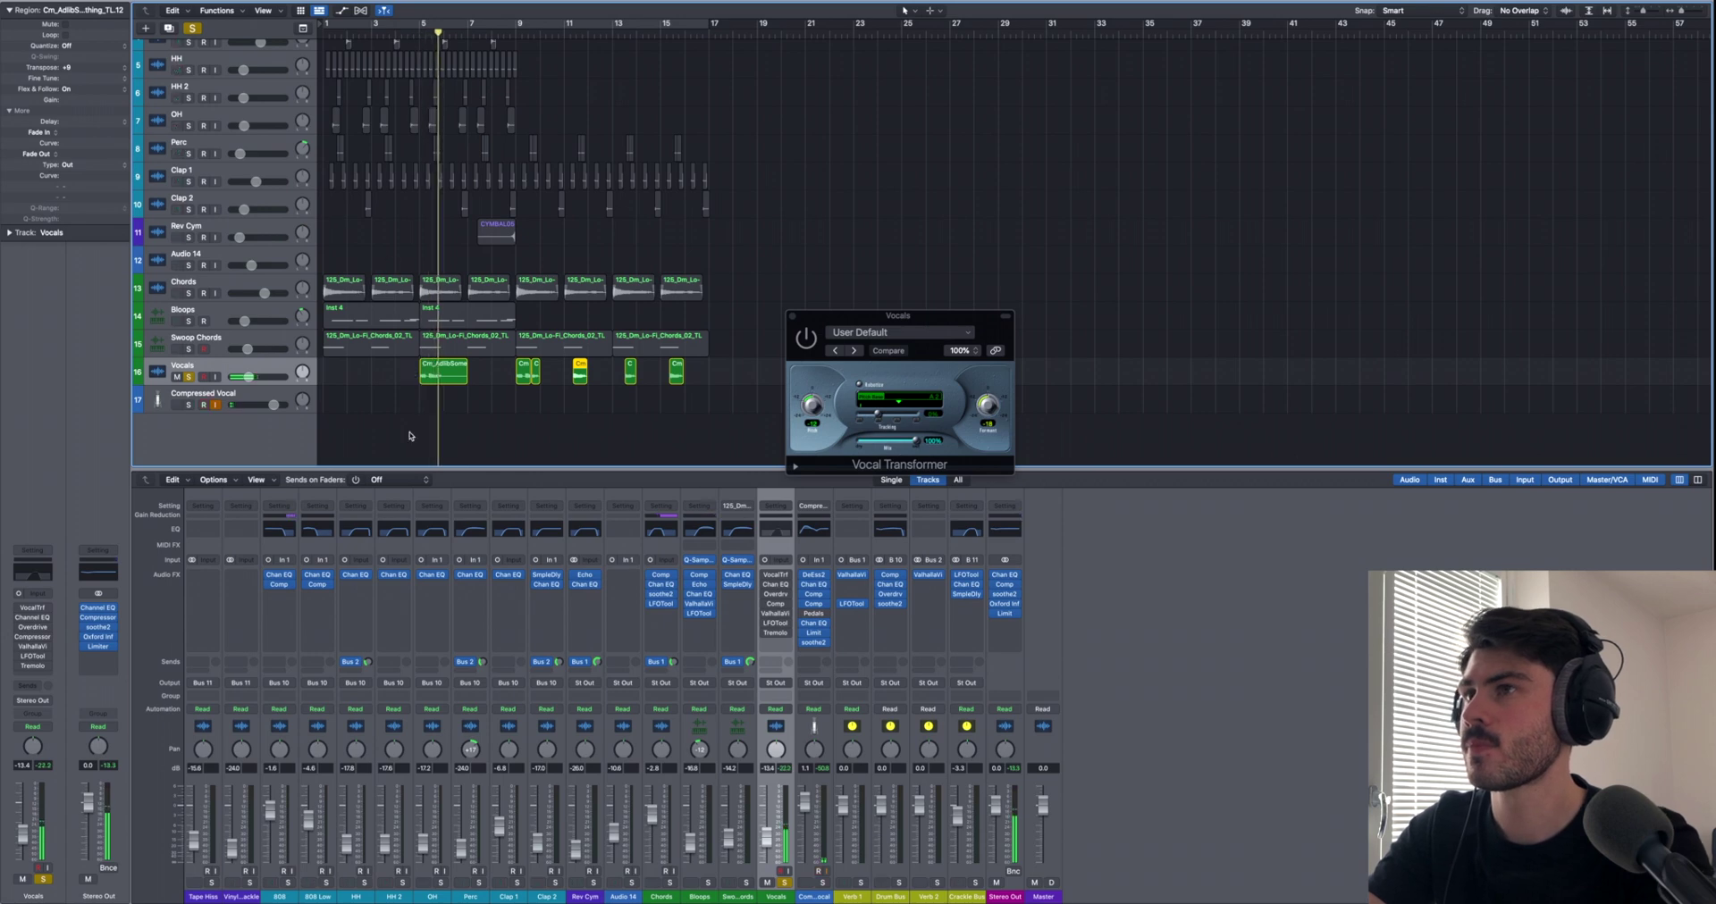
pyautogui.press('s')
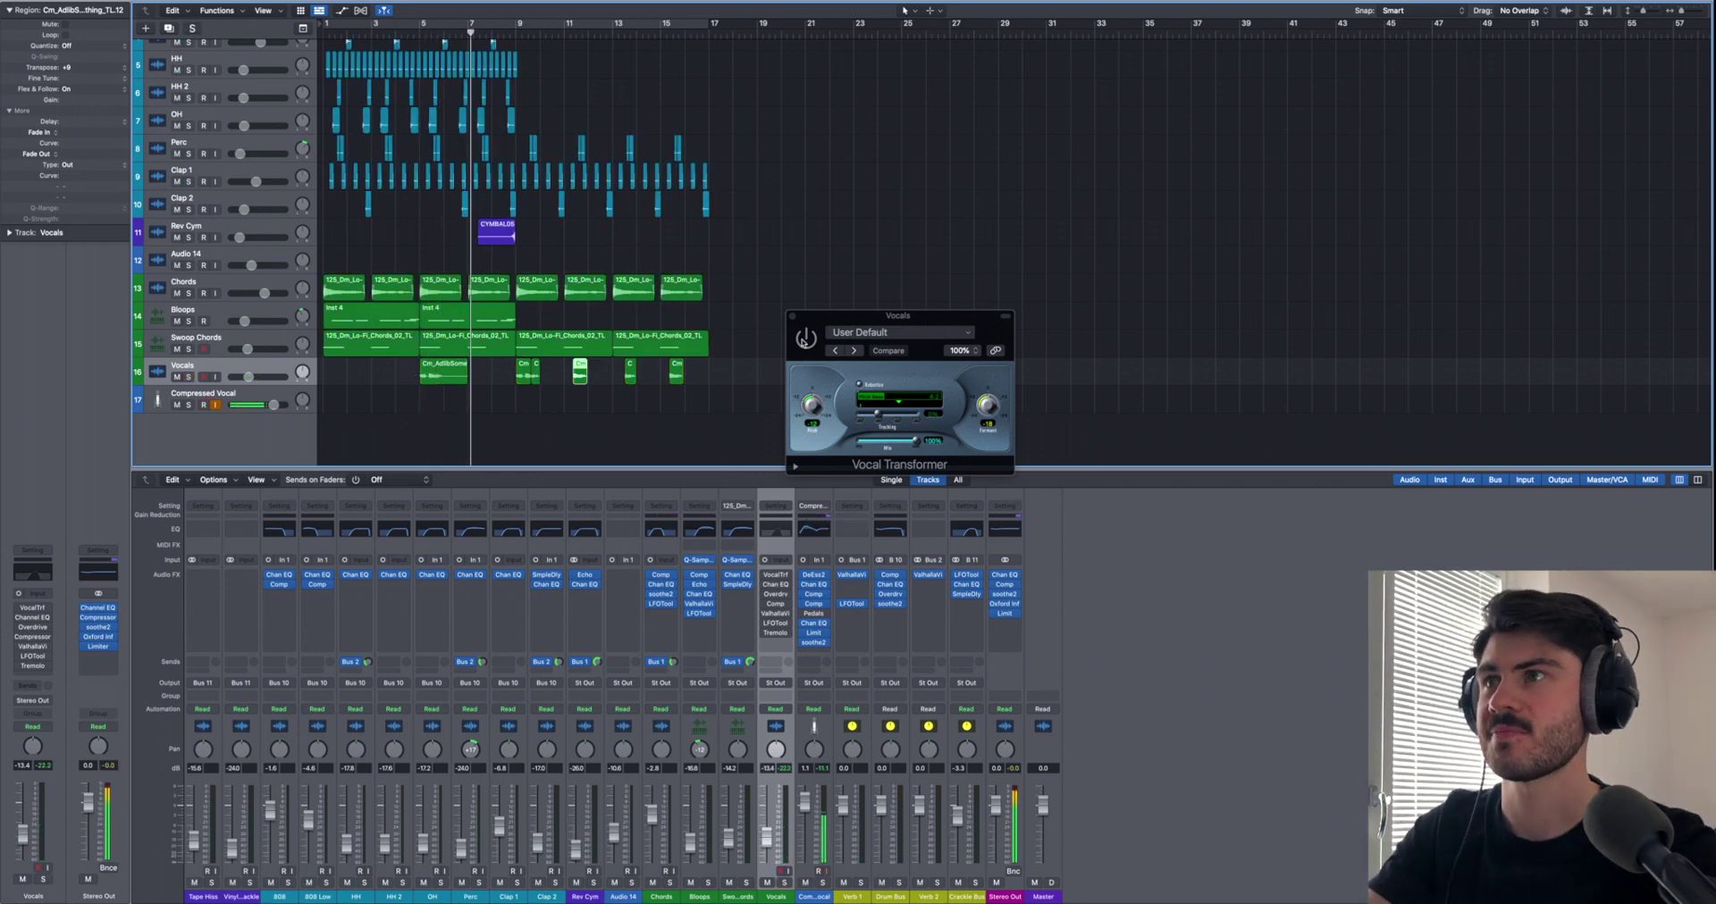
# Step: Play the Vocals track soloed with only the Vocal Transformer active, then turn the solo off
pyautogui.click(188, 377)
pyautogui.press('space')
pyautogui.press('space')
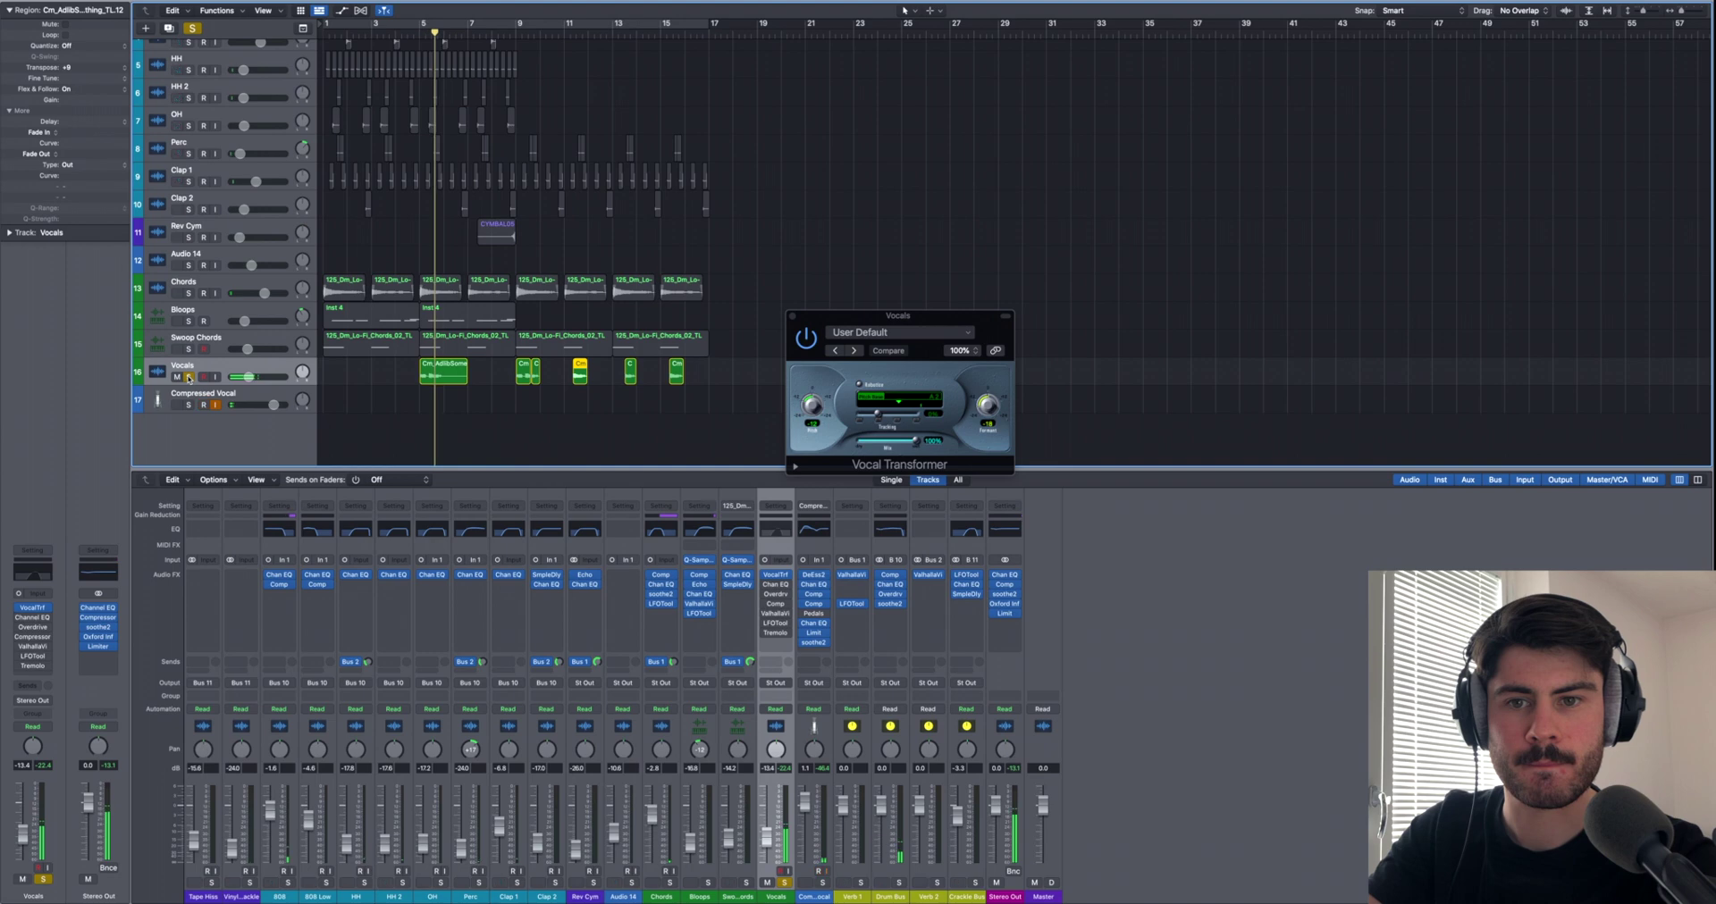
pyautogui.click(188, 377)
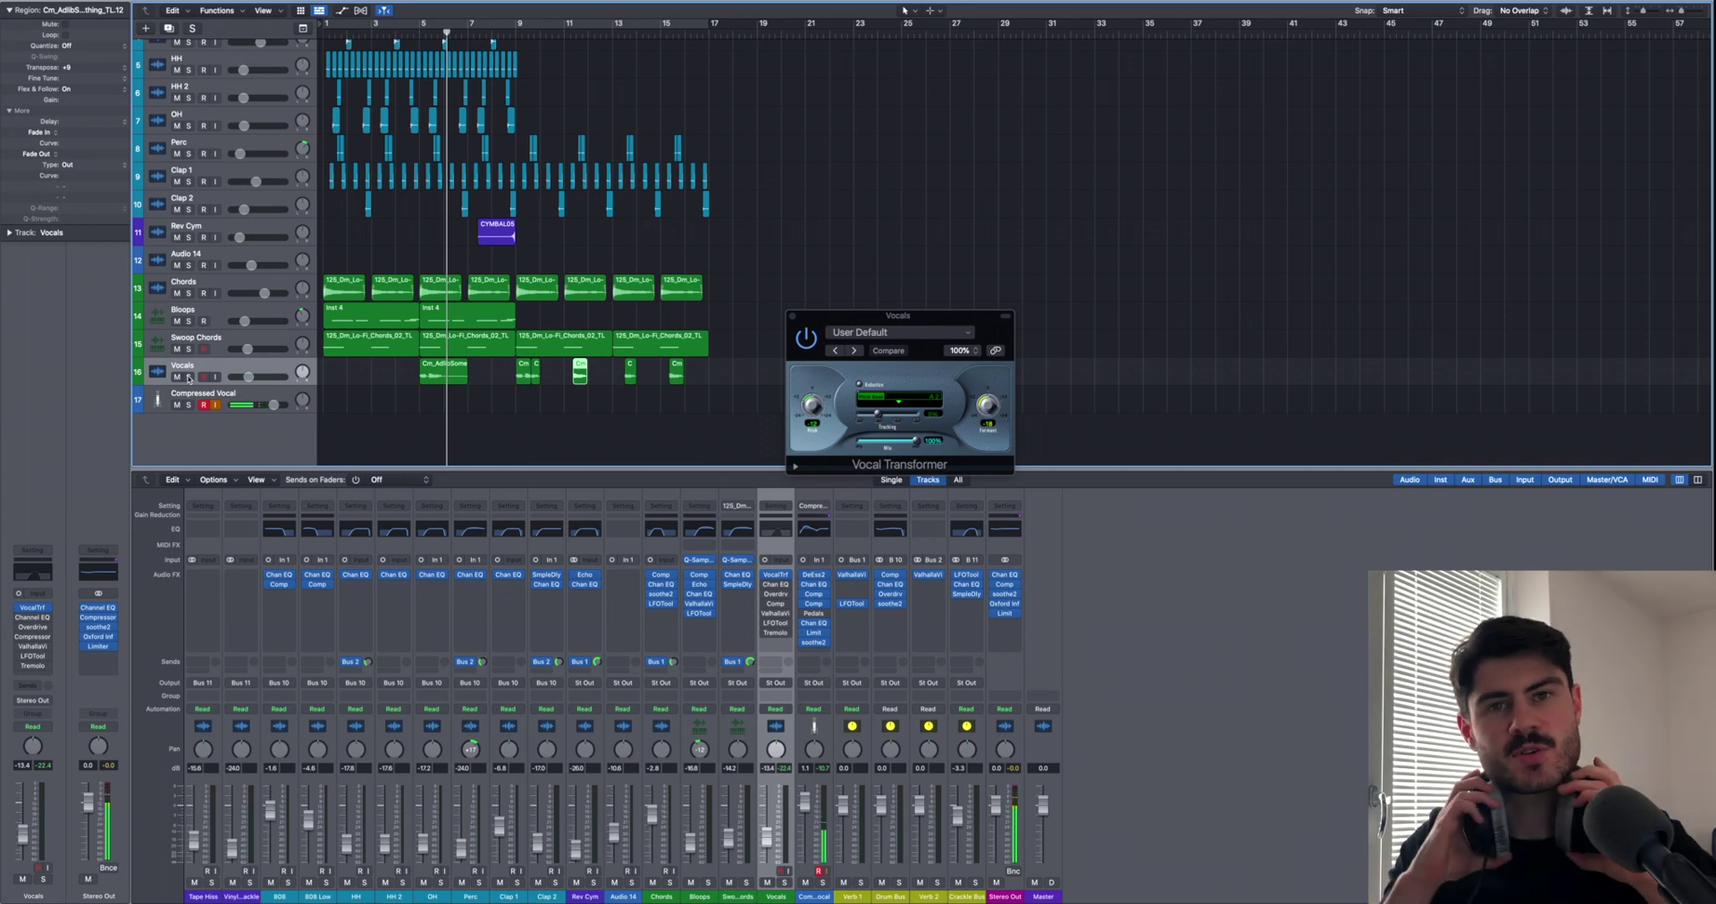
# Step: Close the Vocal Transformer and switch all the effects on the Vocals channel back on
pyautogui.click(791, 317)
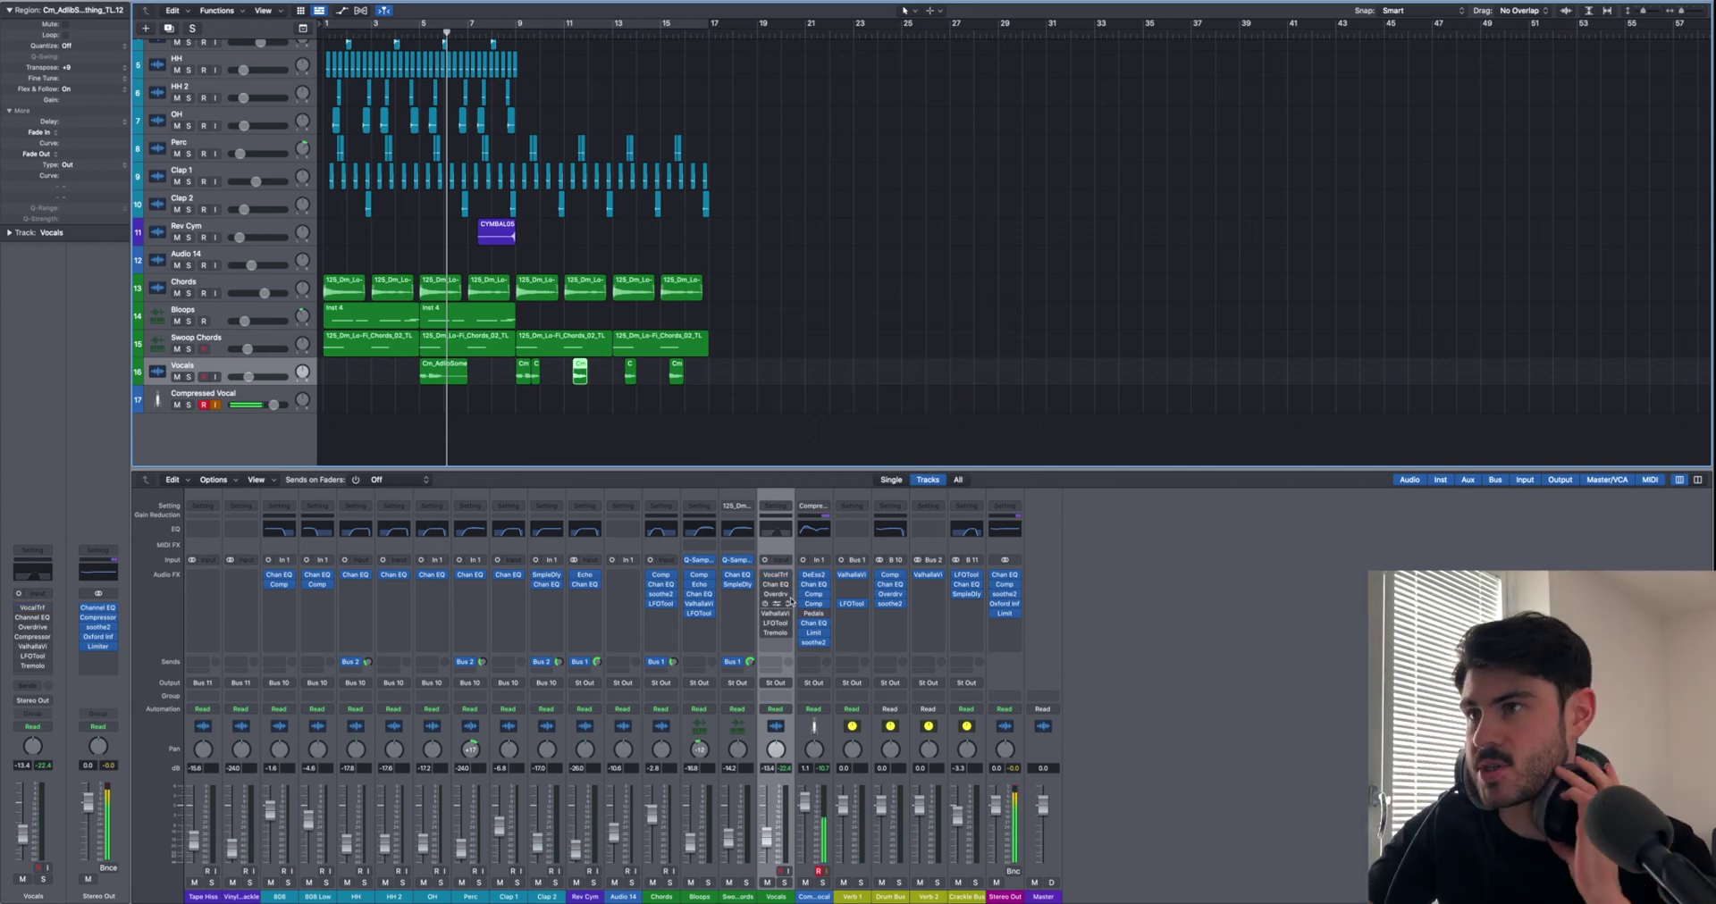
pyautogui.click(764, 577)
pyautogui.click(764, 577)
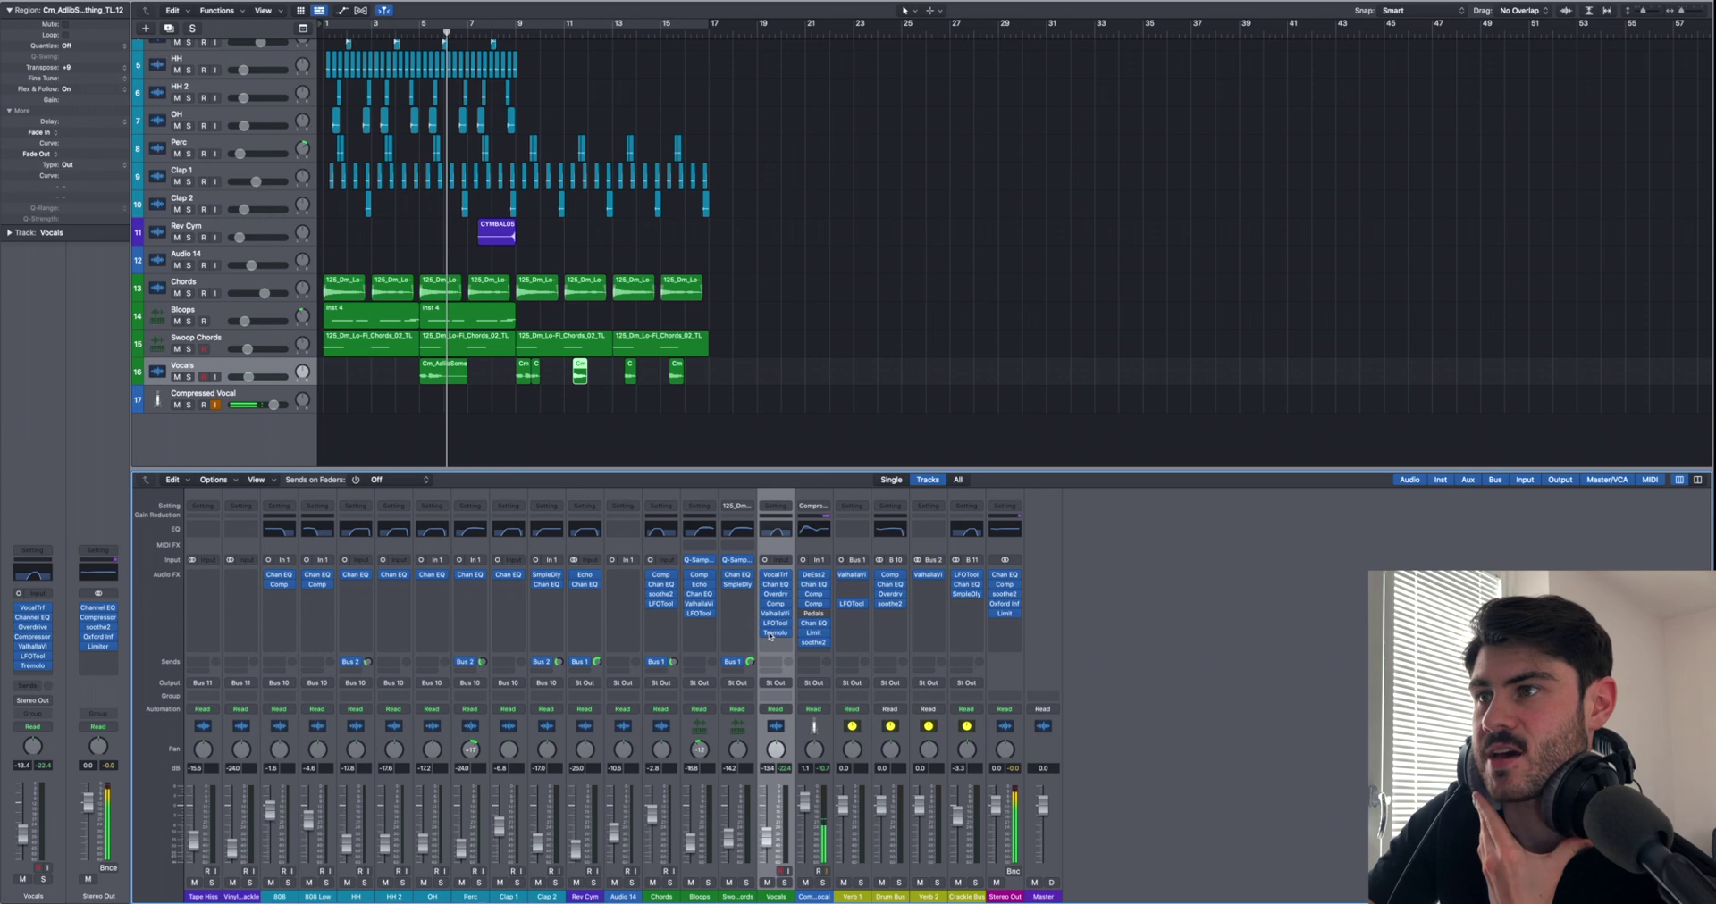
# Step: Review the Channel EQ, Overdrive and Compressor on Vocals, playing the arrangement briefly to watch the compression
pyautogui.click(775, 585)
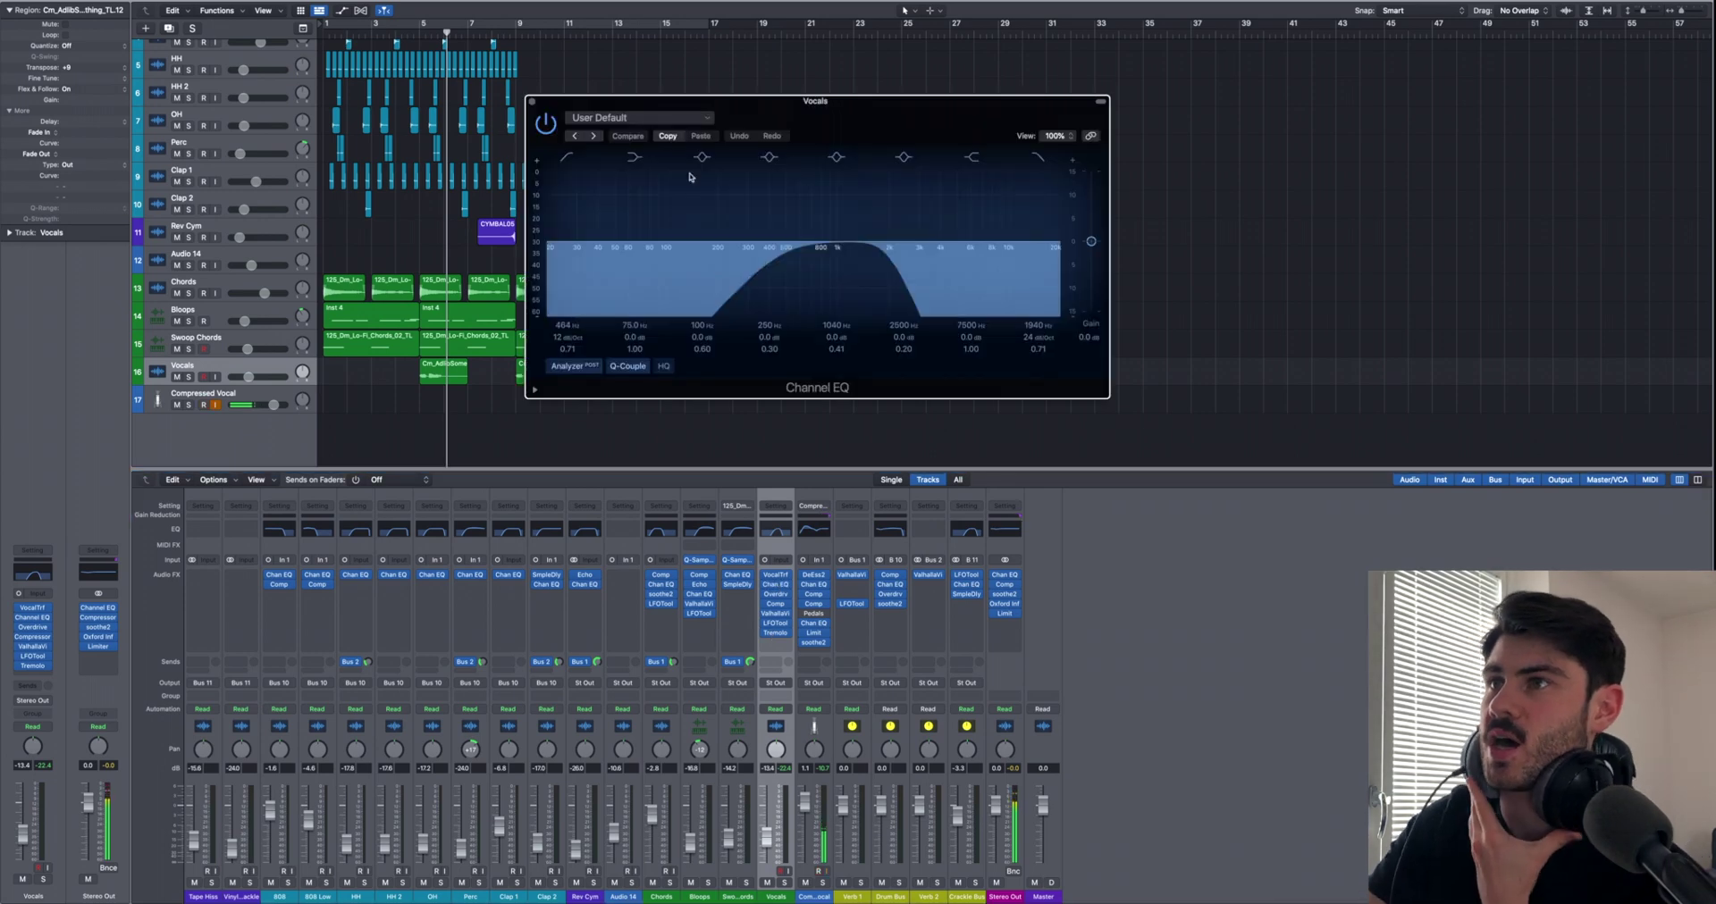
pyautogui.click(529, 102)
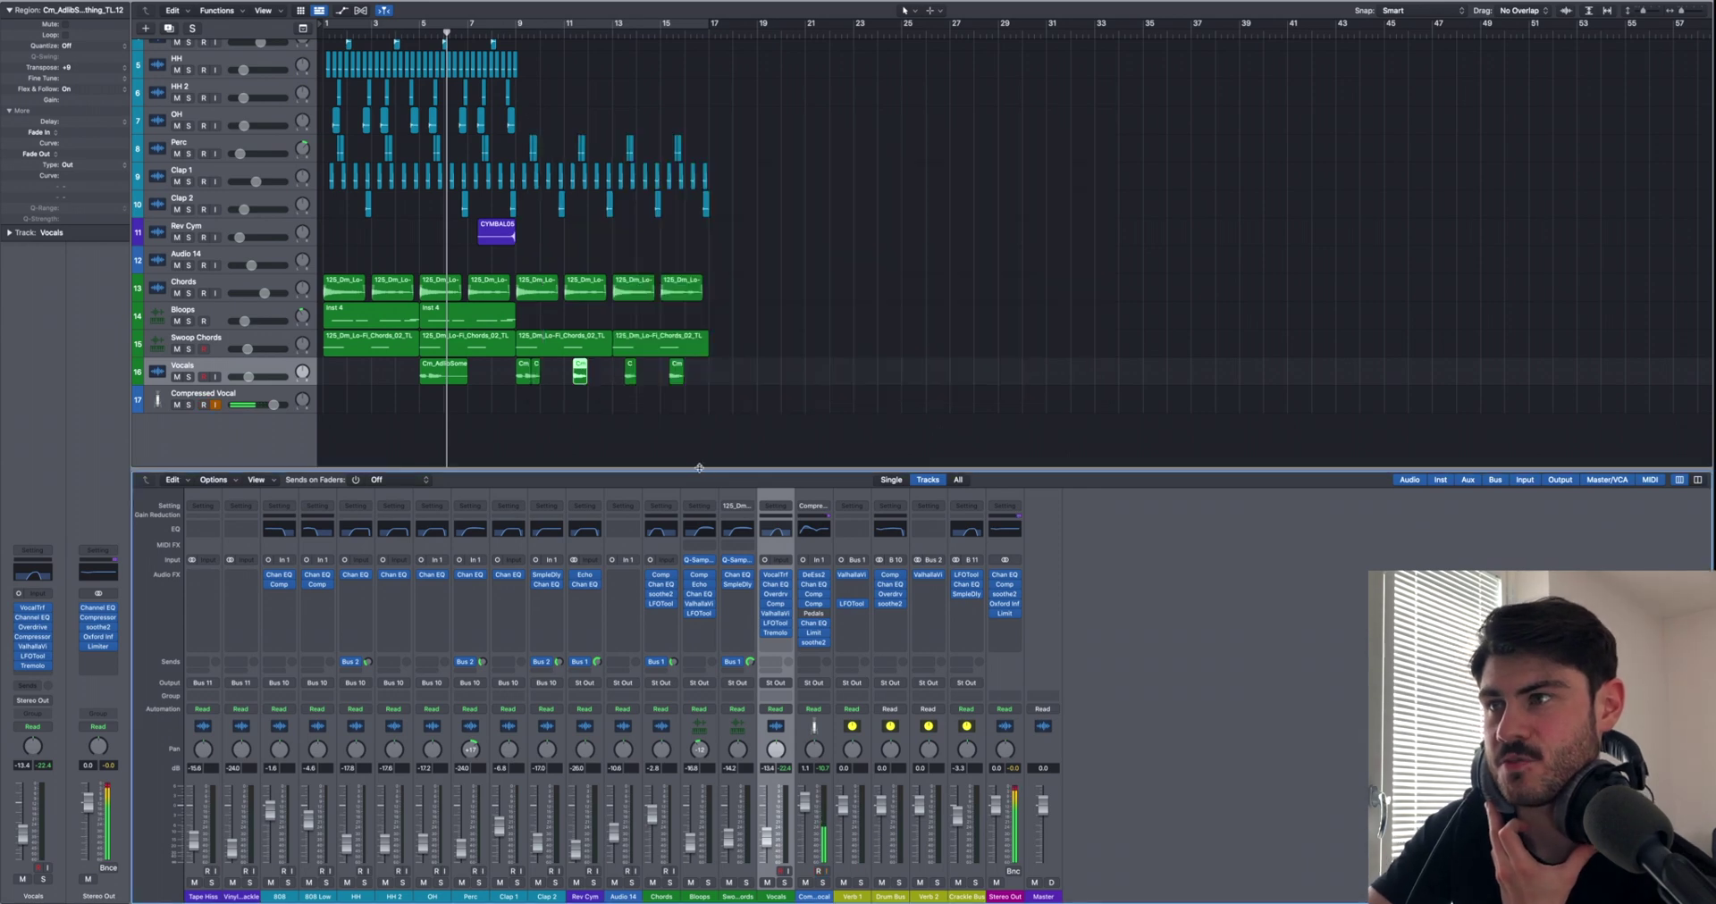
pyautogui.click(776, 594)
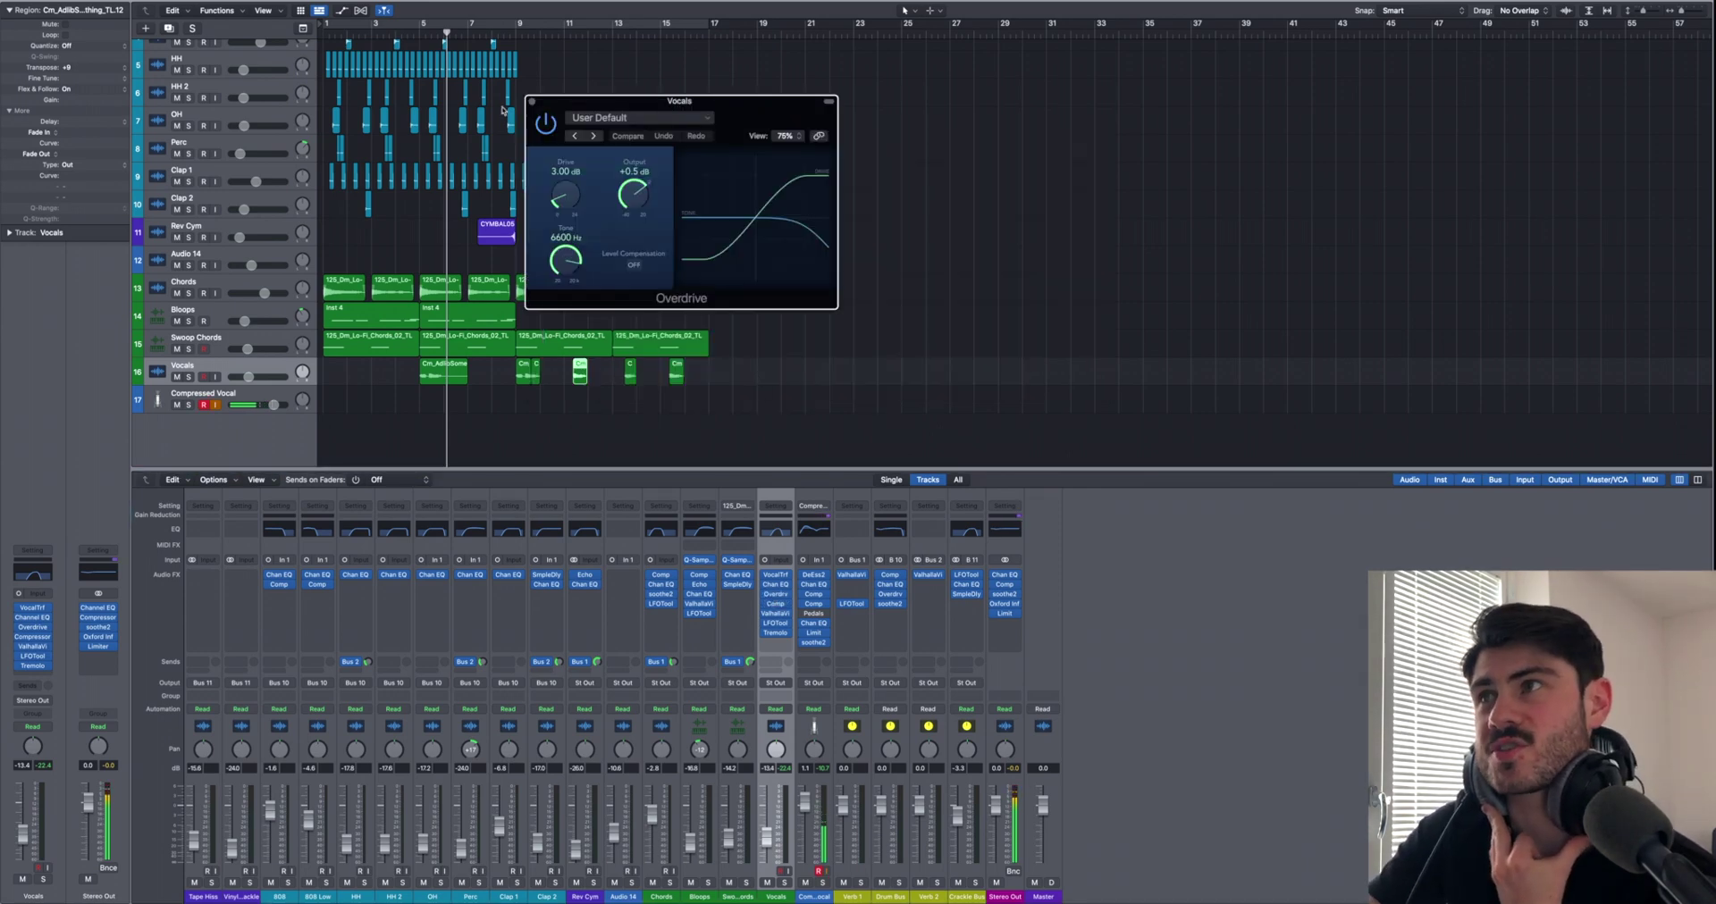
pyautogui.click(529, 102)
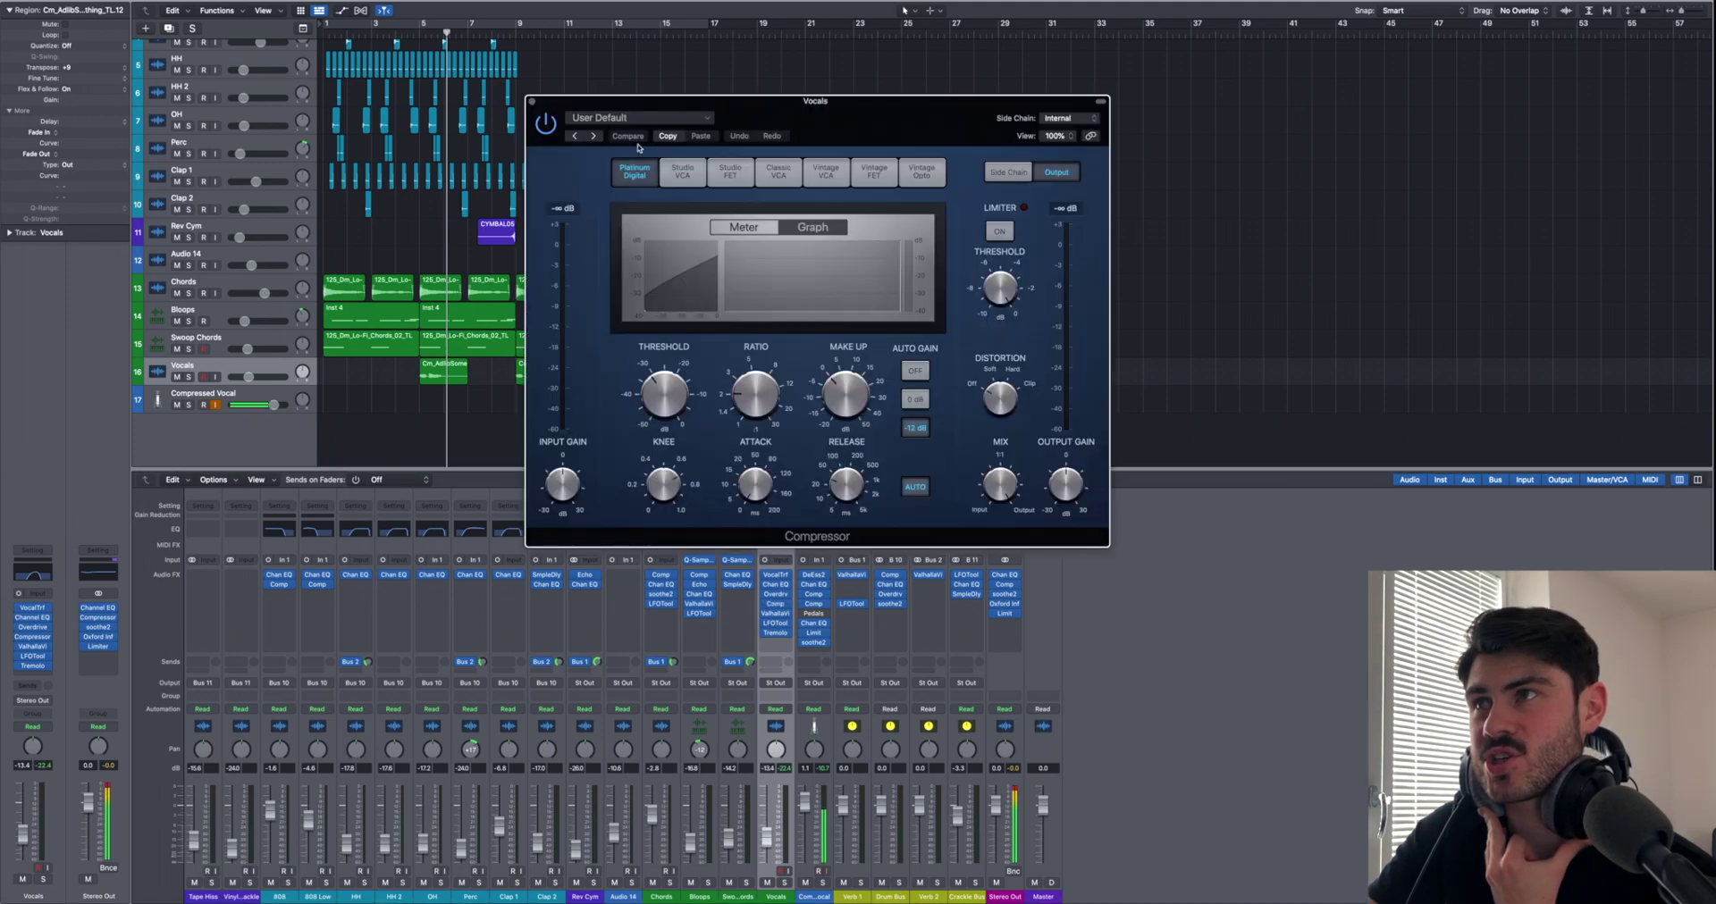
pyautogui.press('space')
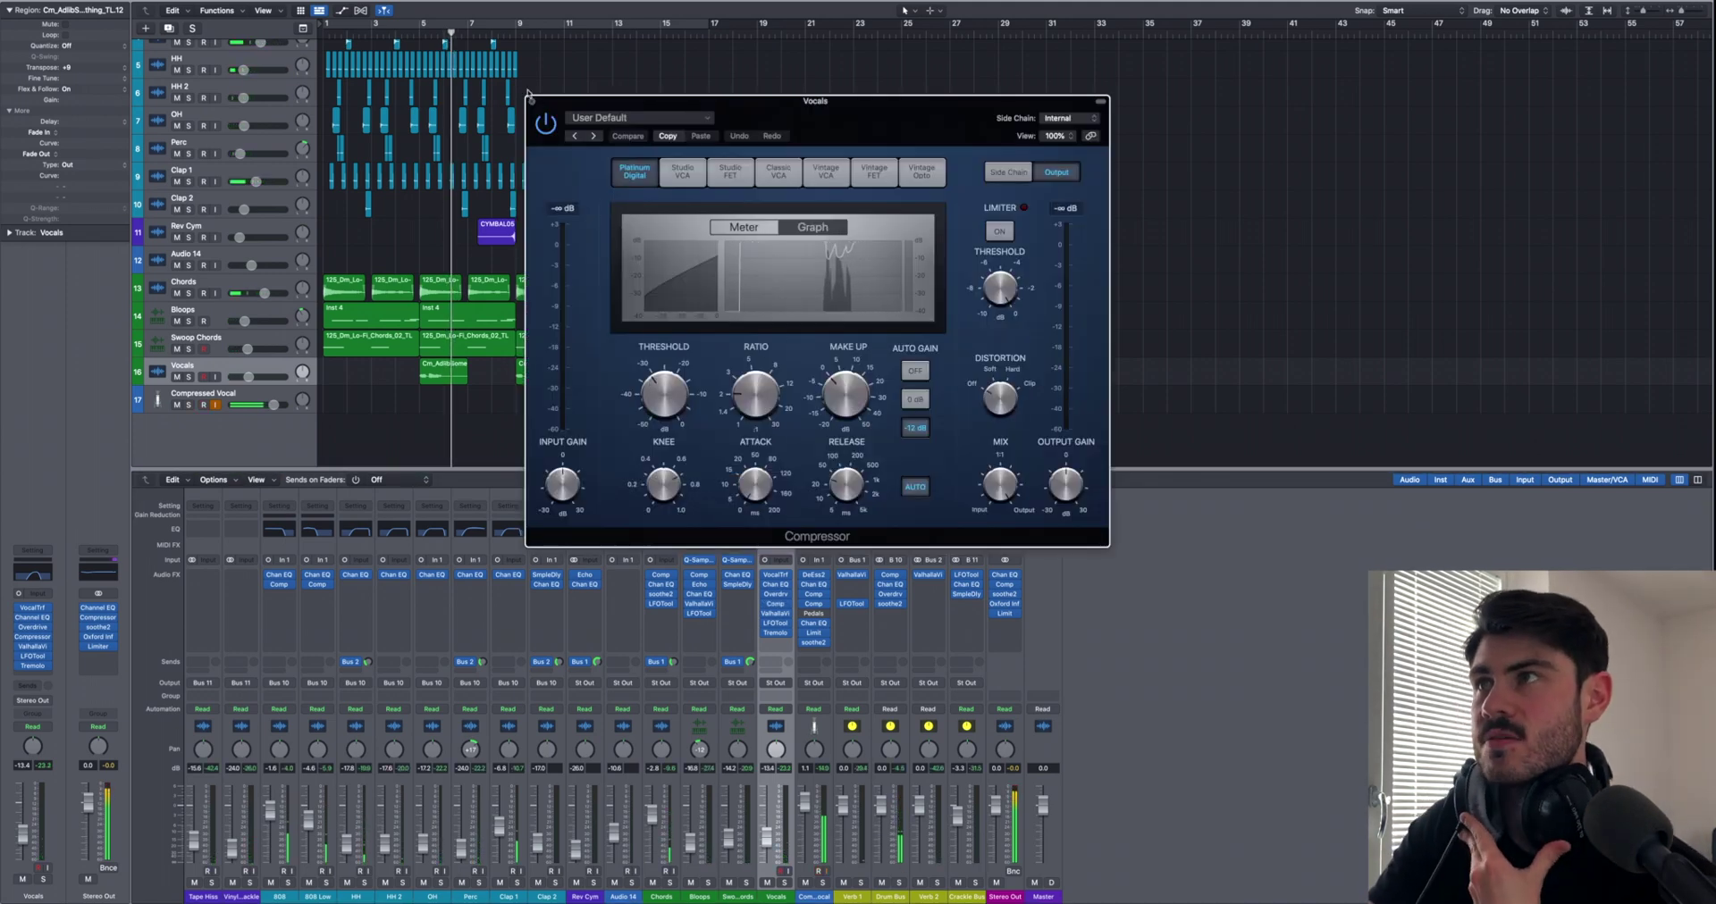
pyautogui.click(776, 604)
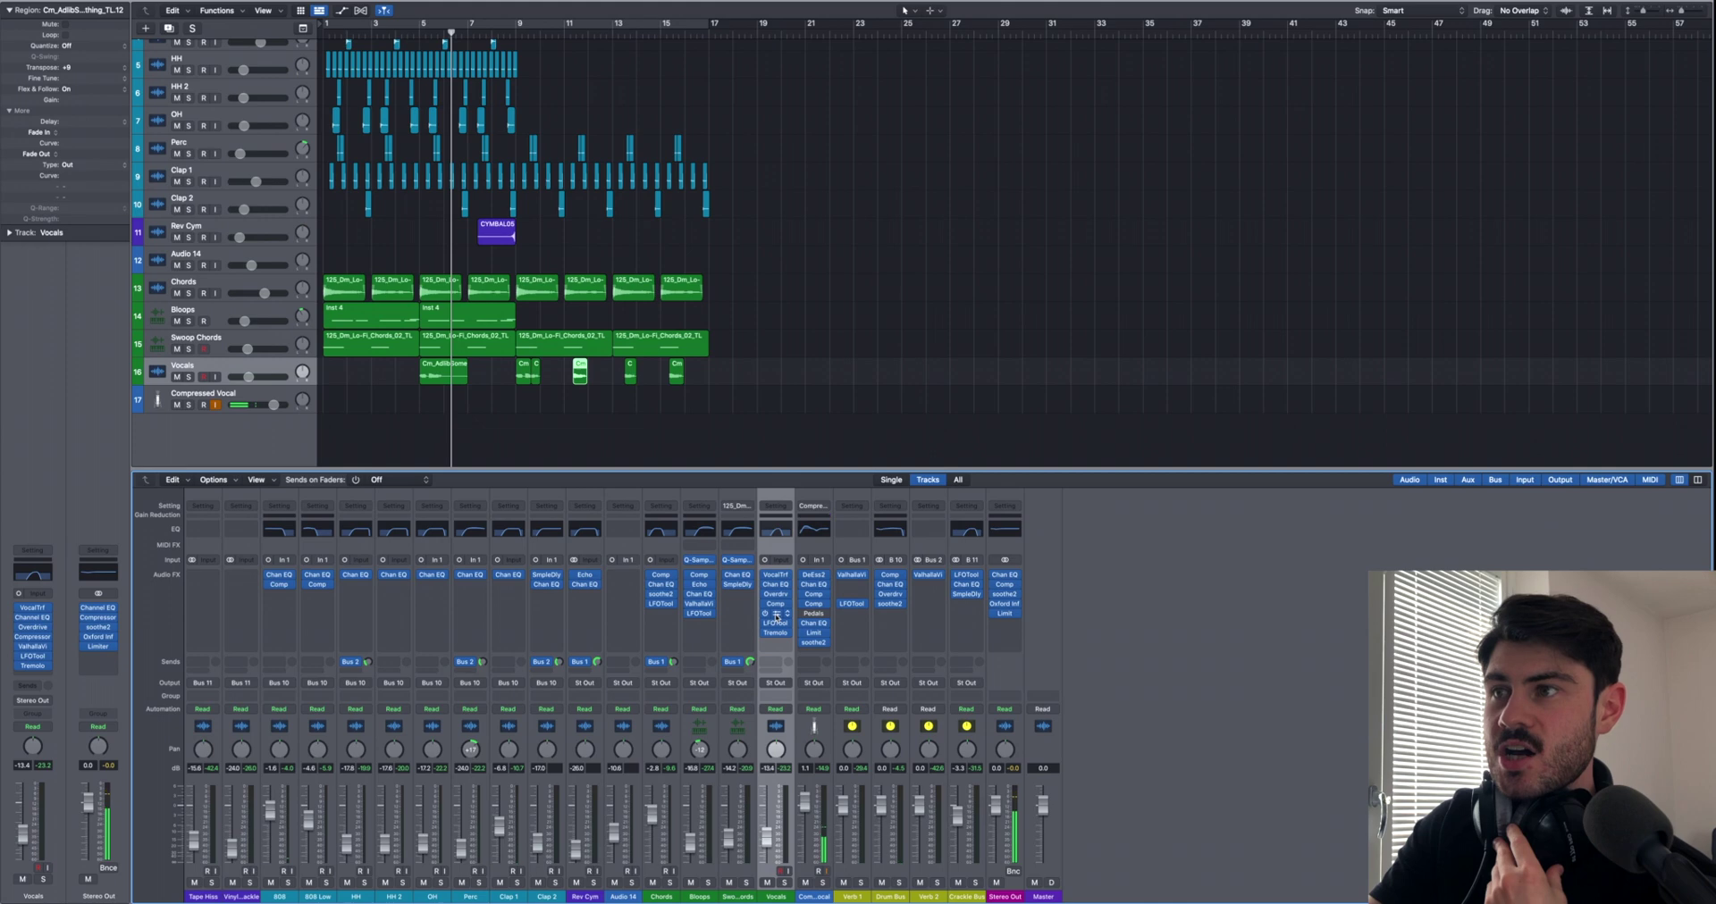
# Step: Review the ValhallaVintageVerb and LFOTool settings on the Vocals channel, closing each plug-in
pyautogui.click(776, 614)
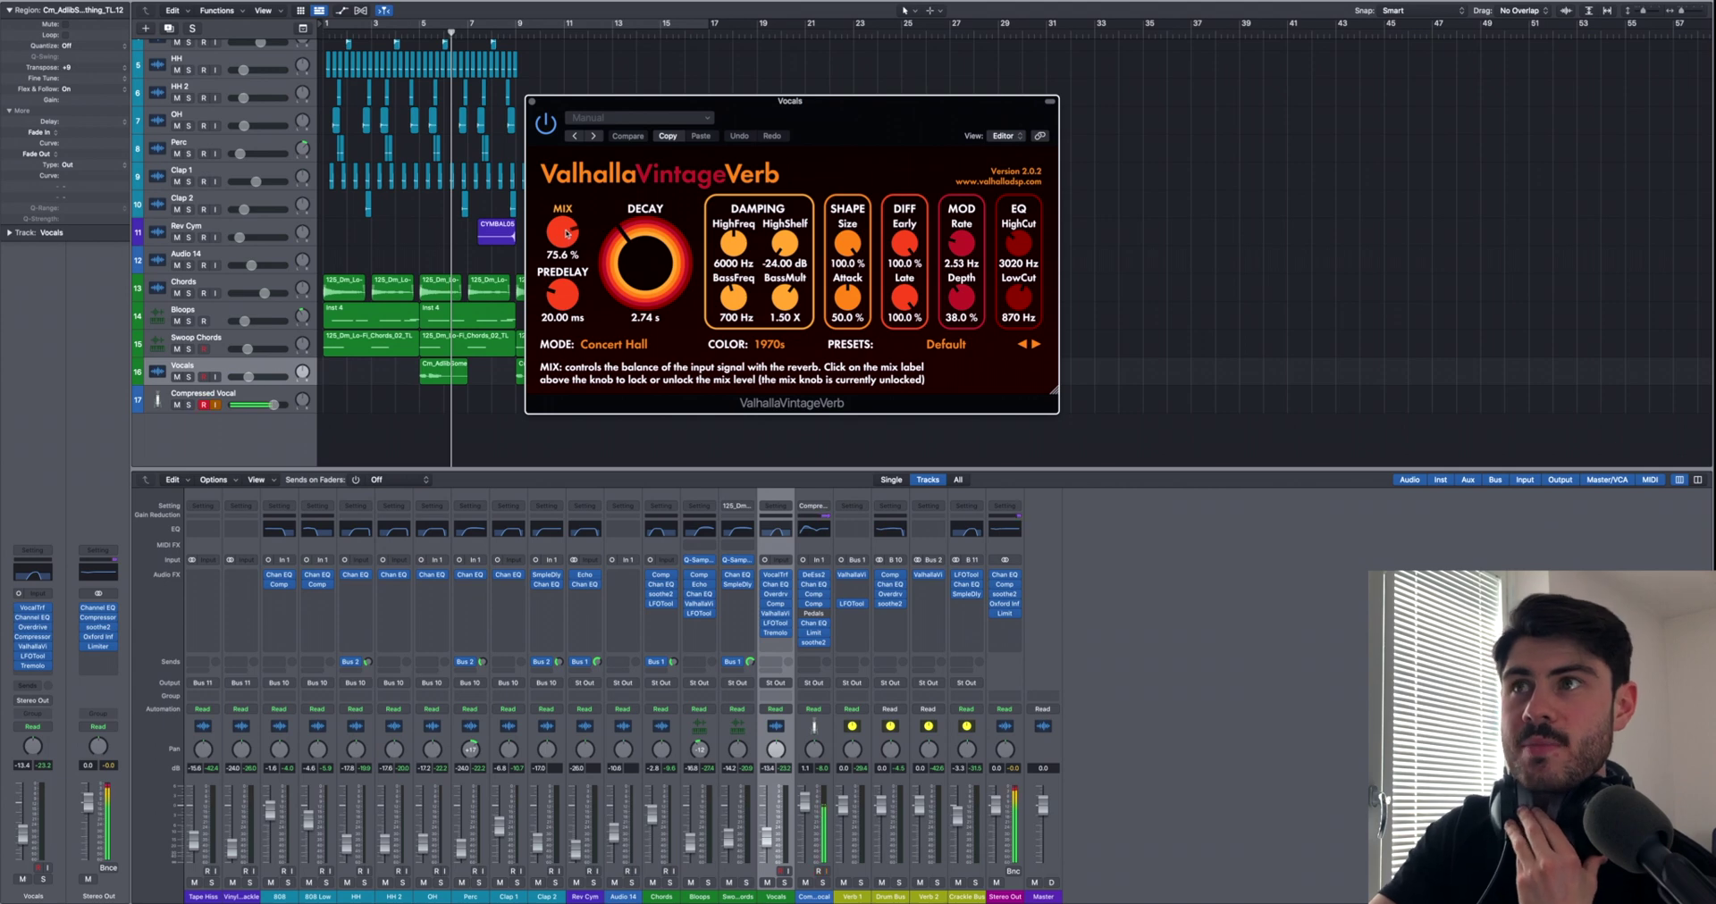
pyautogui.click(532, 101)
pyautogui.click(776, 624)
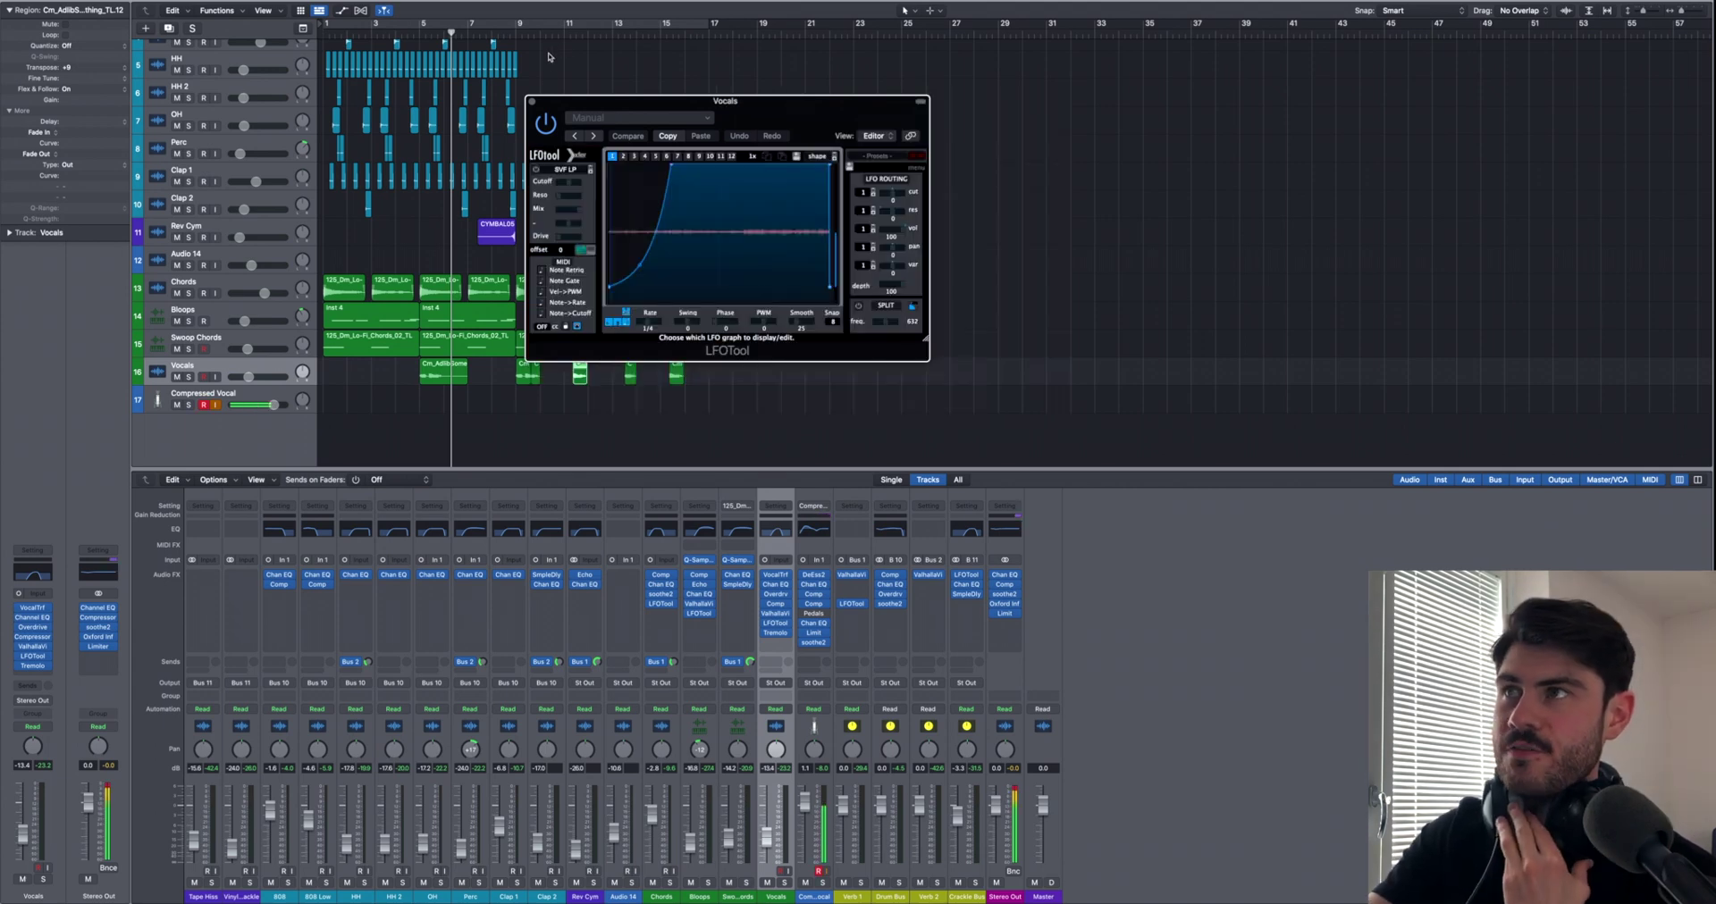
pyautogui.click(533, 102)
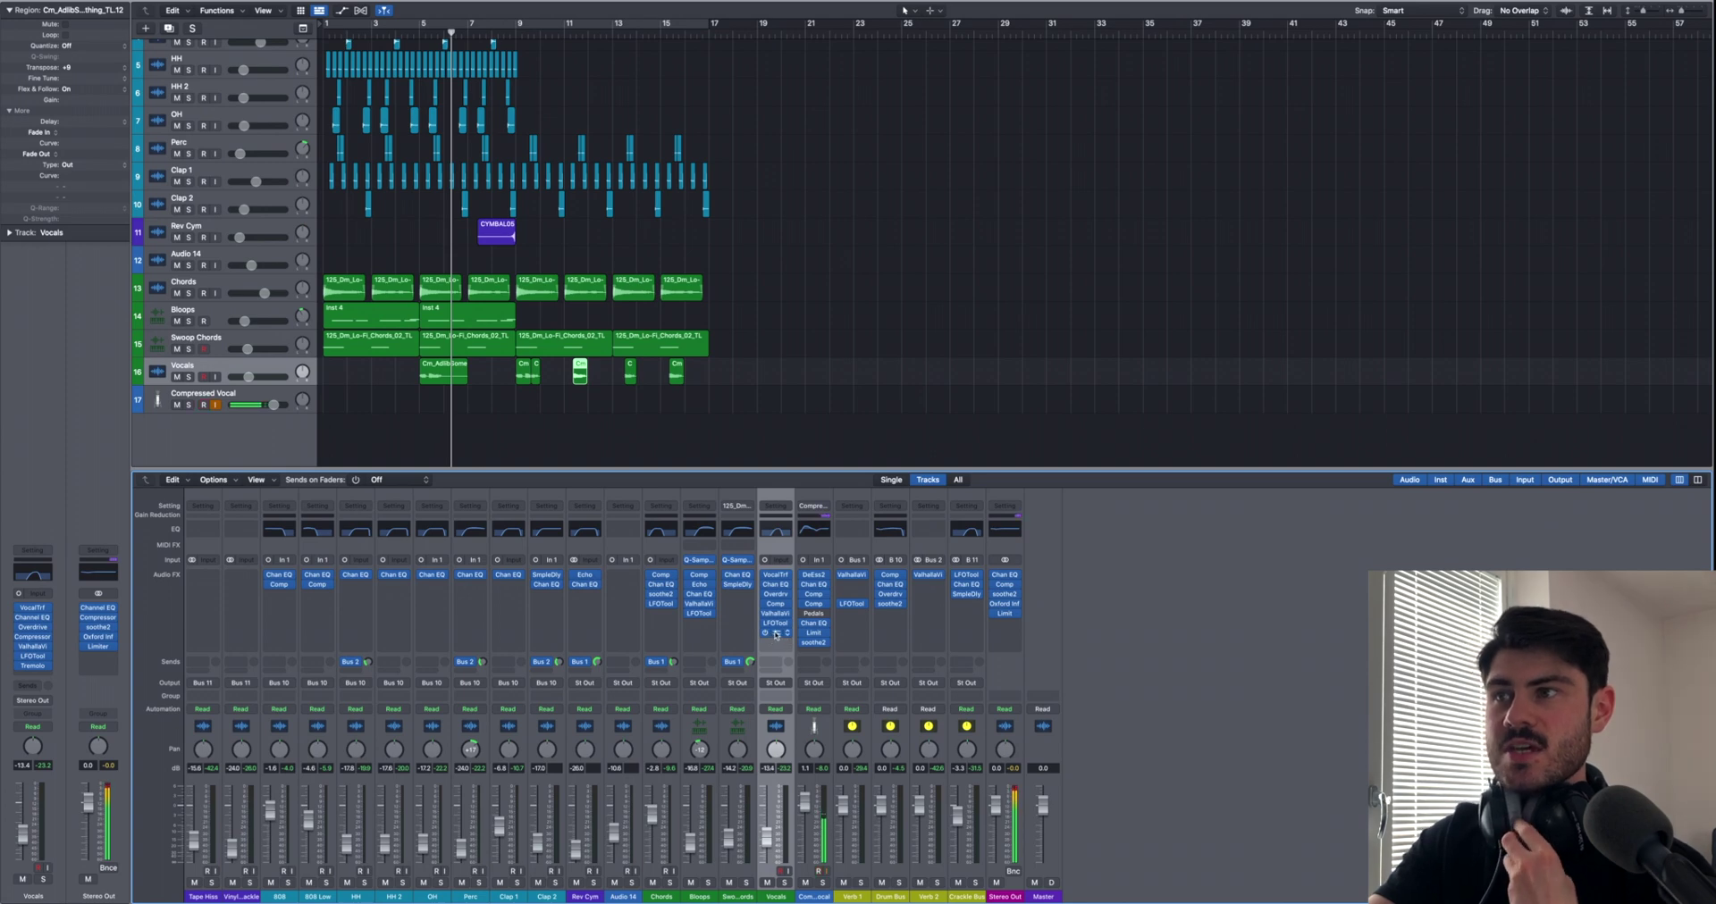
# Step: Open the Tremolo on the Vocals channel and play the soloed vocals with the Tremolo bypassed
pyautogui.click(776, 633)
pyautogui.moveTo(761, 103); pyautogui.dragTo(900, 265)
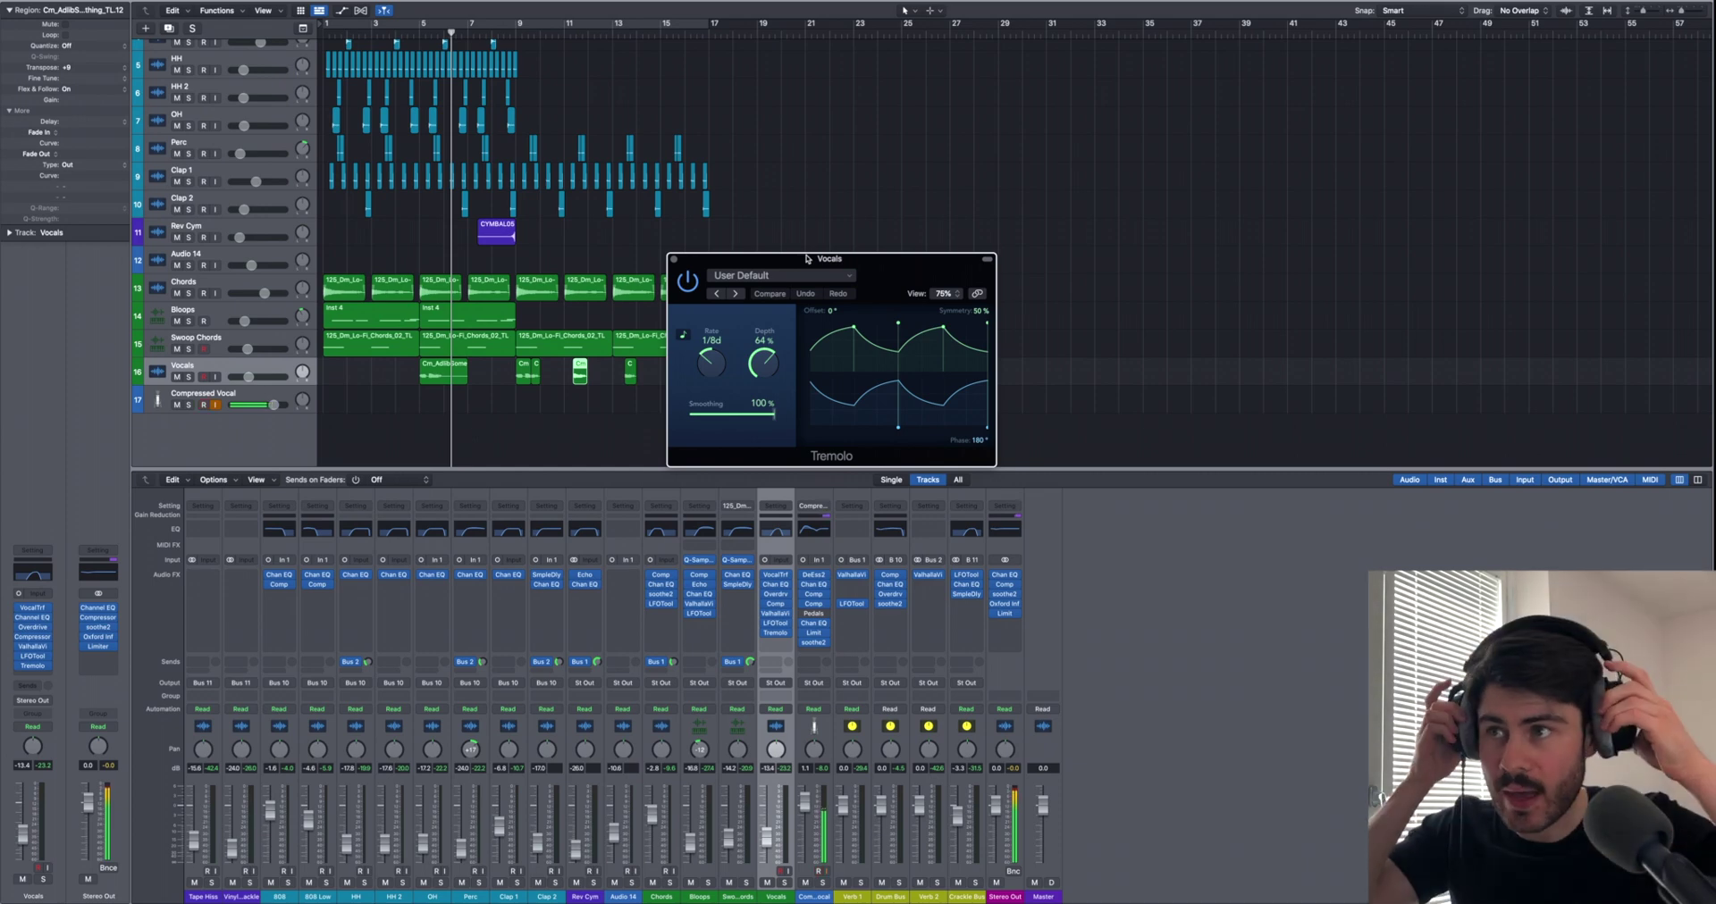
pyautogui.press(',')
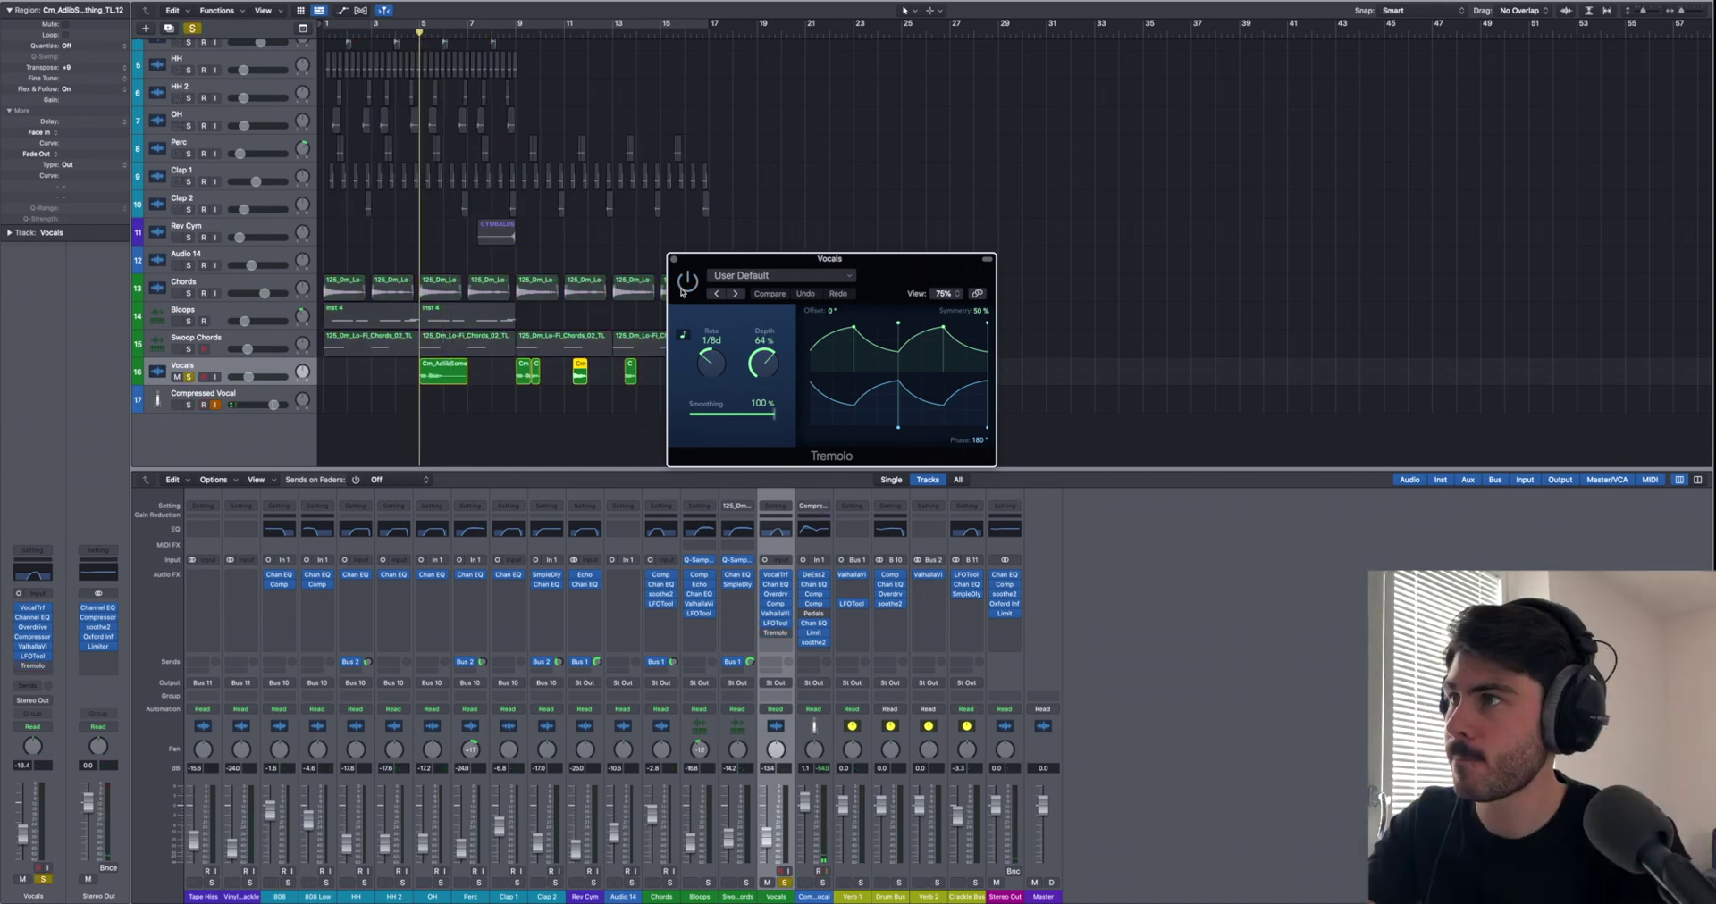
pyautogui.press('space')
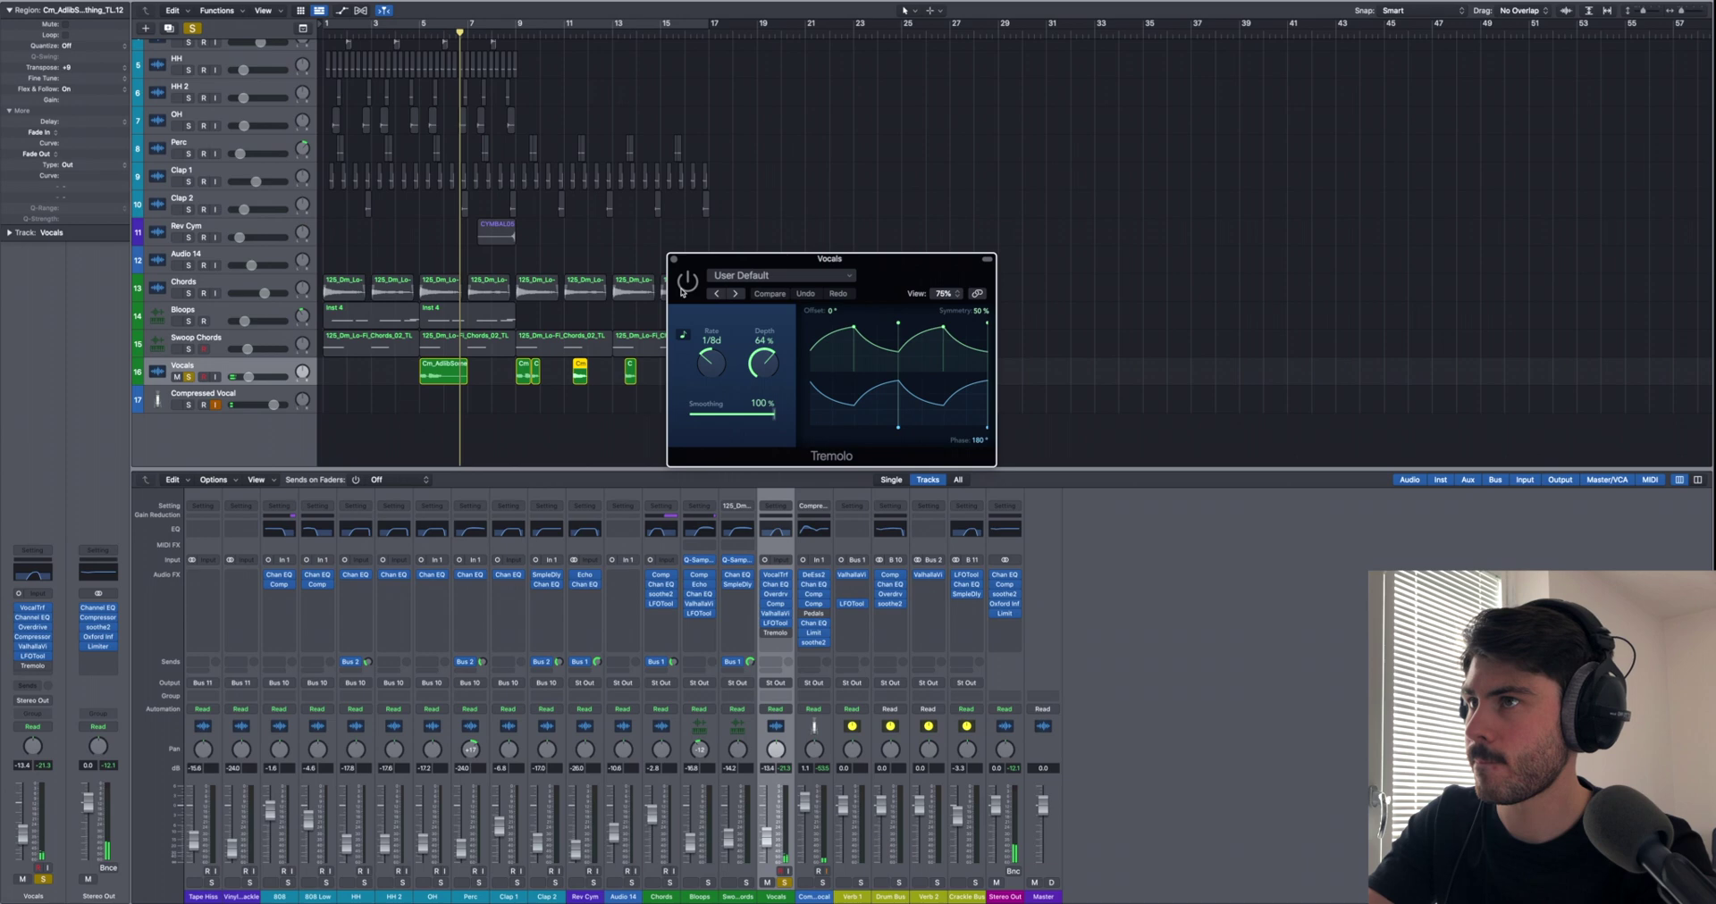
# Step: Play the soloed vocals with the Tremolo switched on, turn the Vocals solo off and close the plug-in
pyautogui.click(189, 377)
pyautogui.click(189, 376)
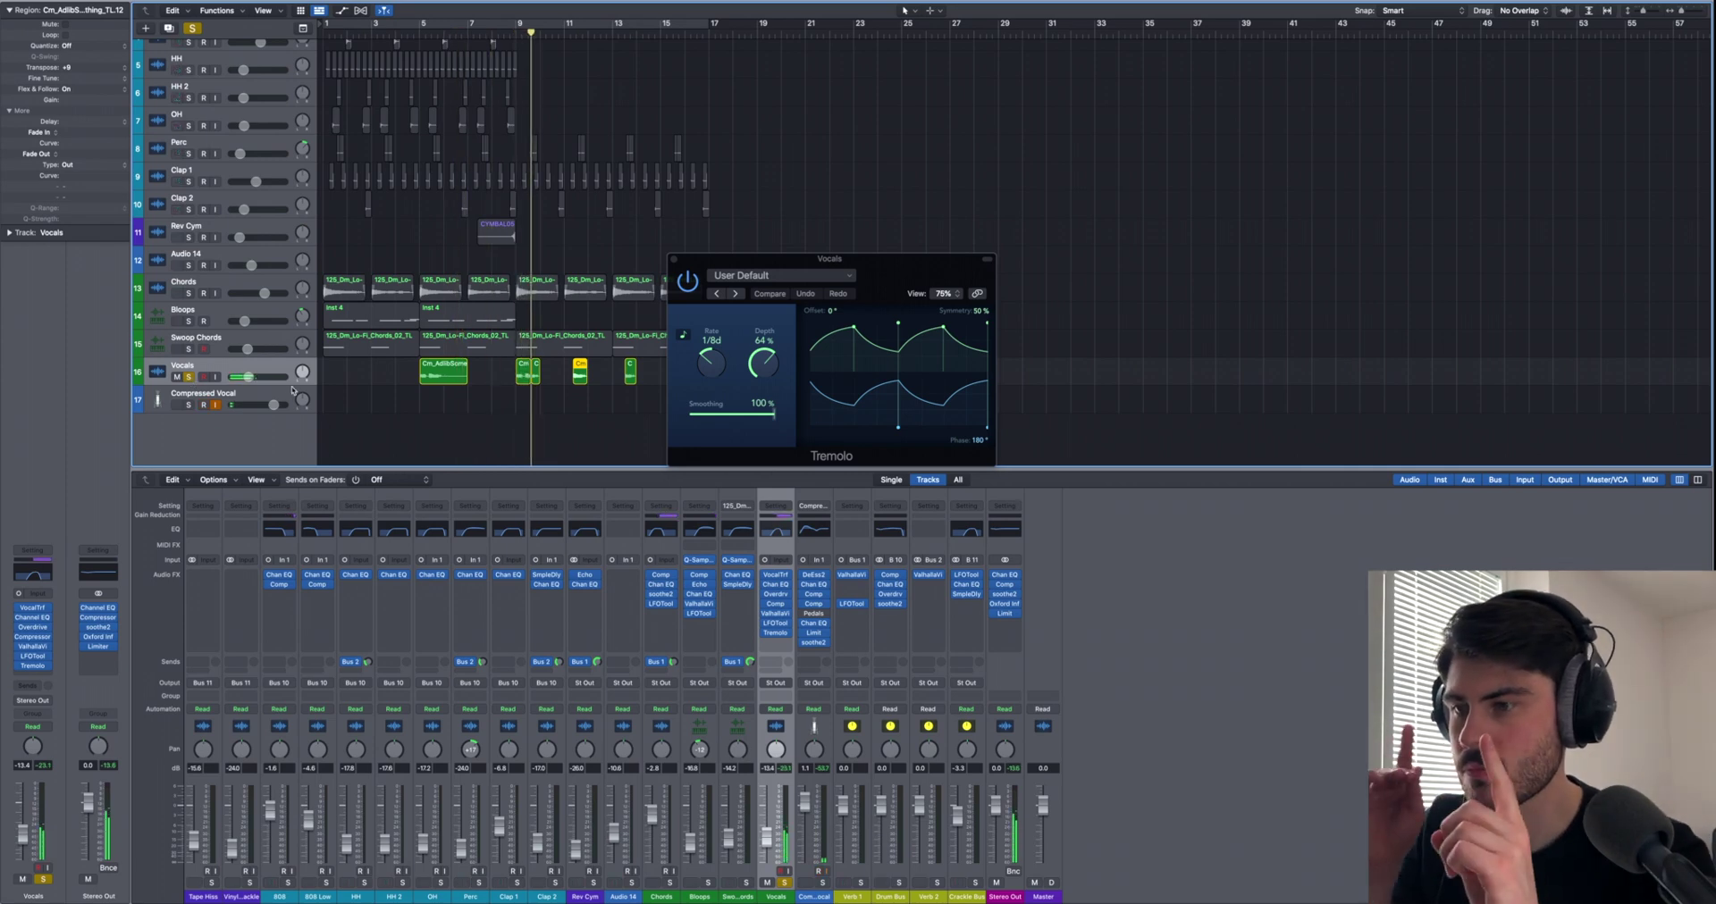
pyautogui.press('s')
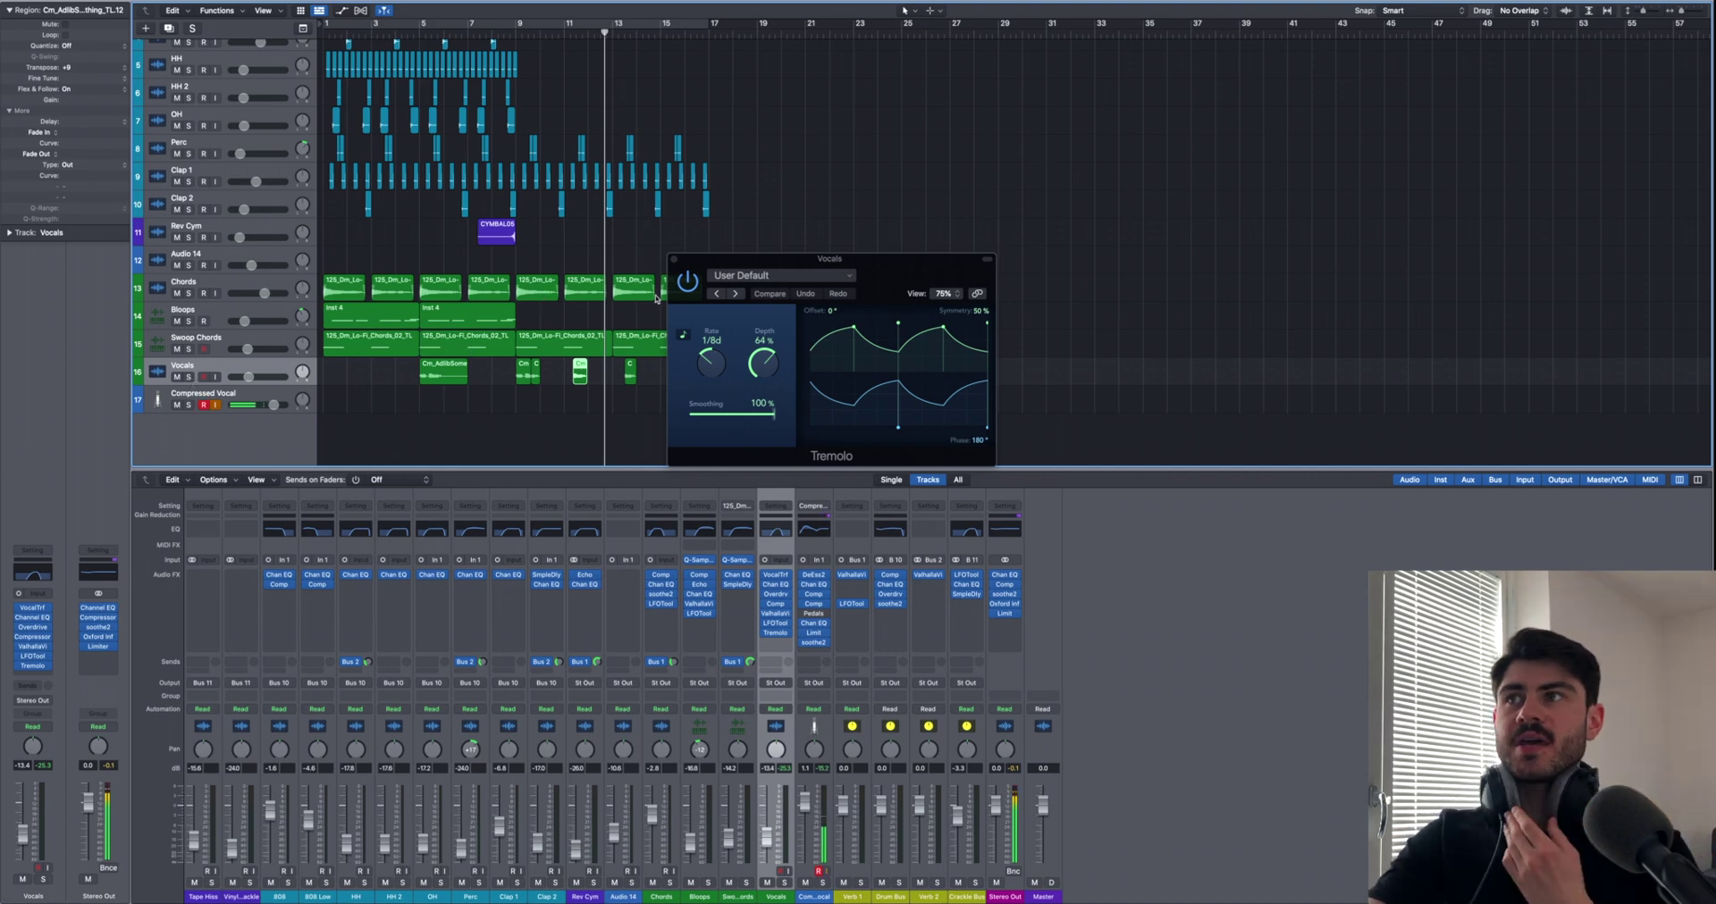
pyautogui.click(673, 259)
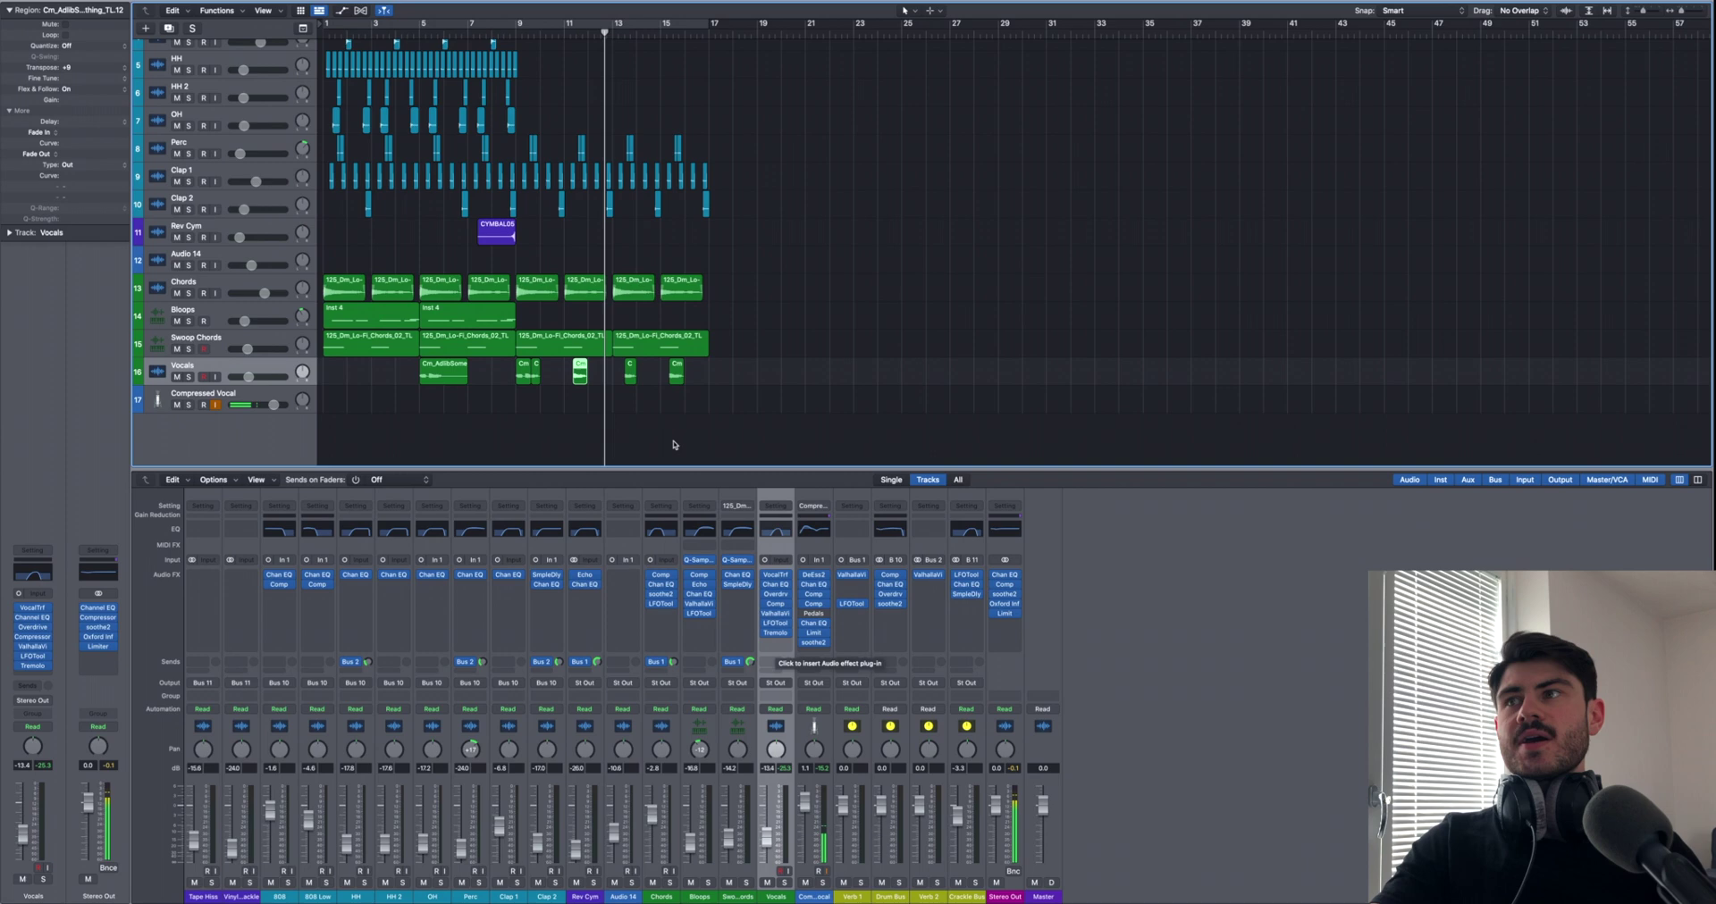
# Step: Hide the mixer and play the full arrangement with no track soloed
pyautogui.scroll(5, 684, 393)
pyautogui.press('x')
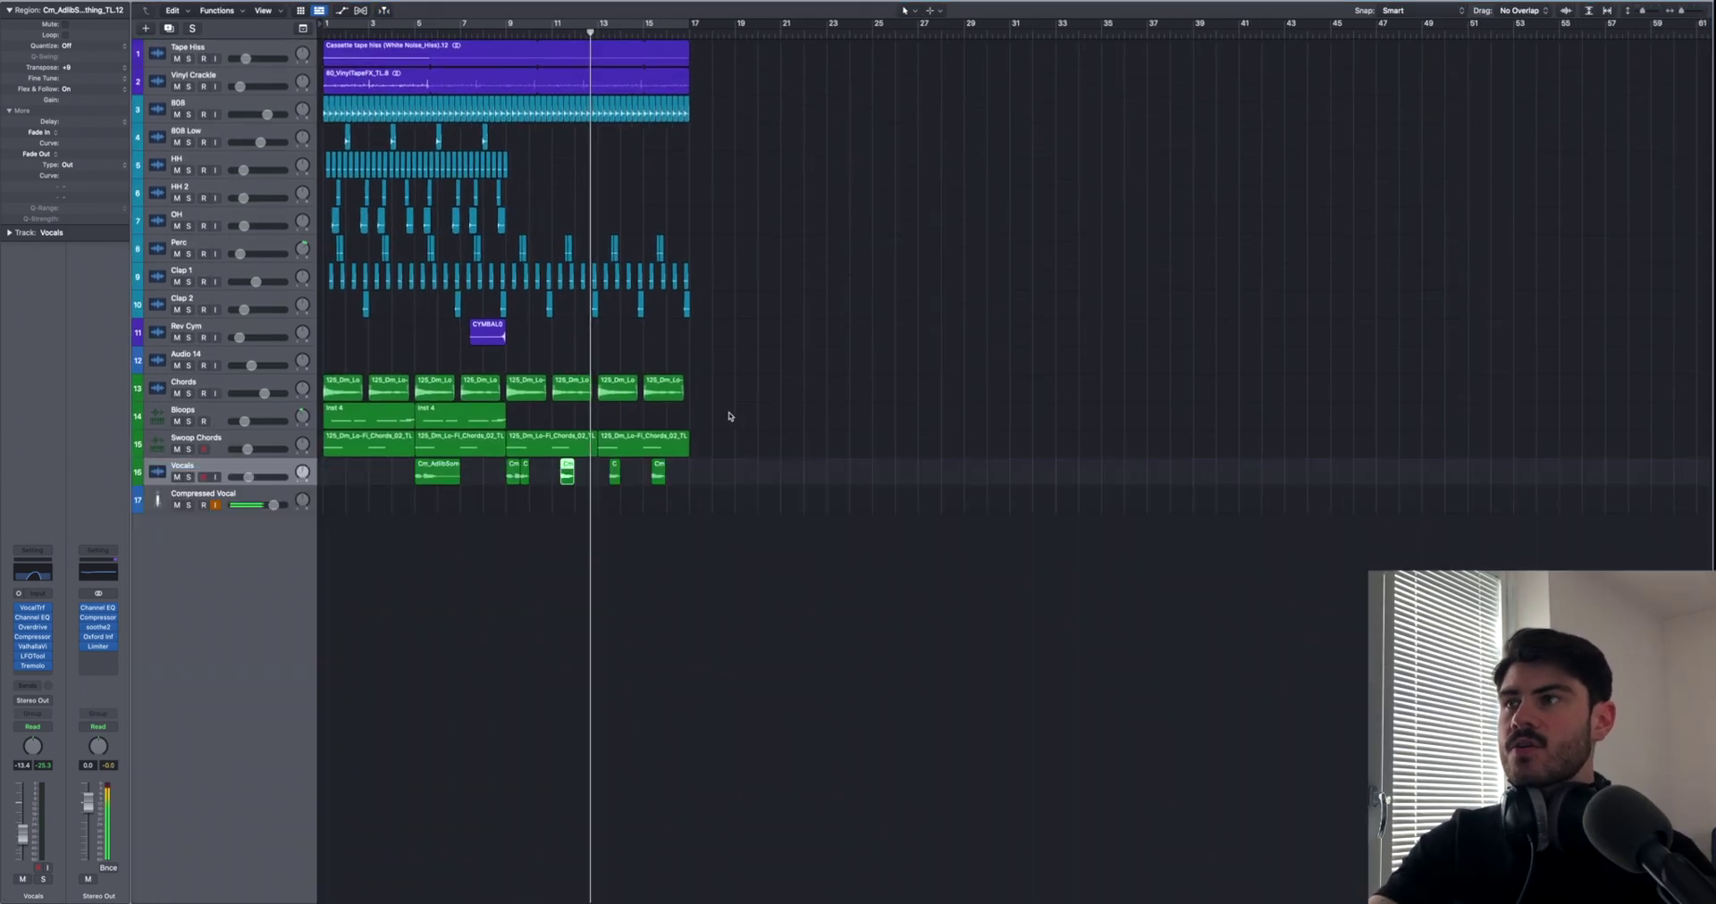
pyautogui.scroll(3, 518, 238)
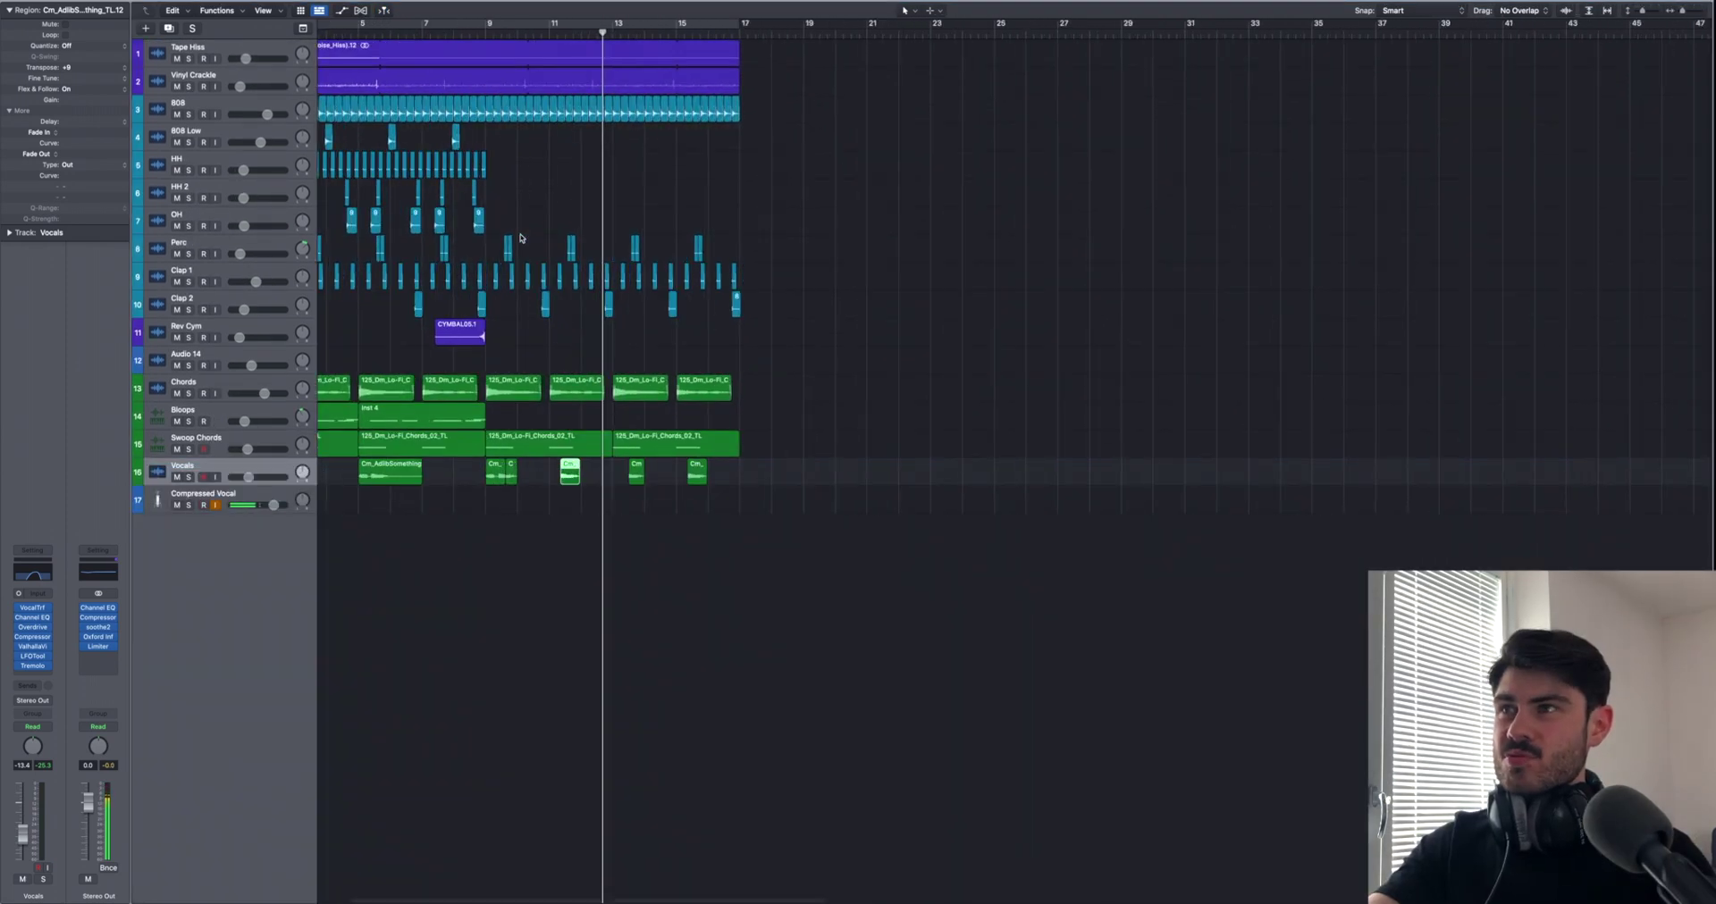
pyautogui.hscroll(-3, 521, 237)
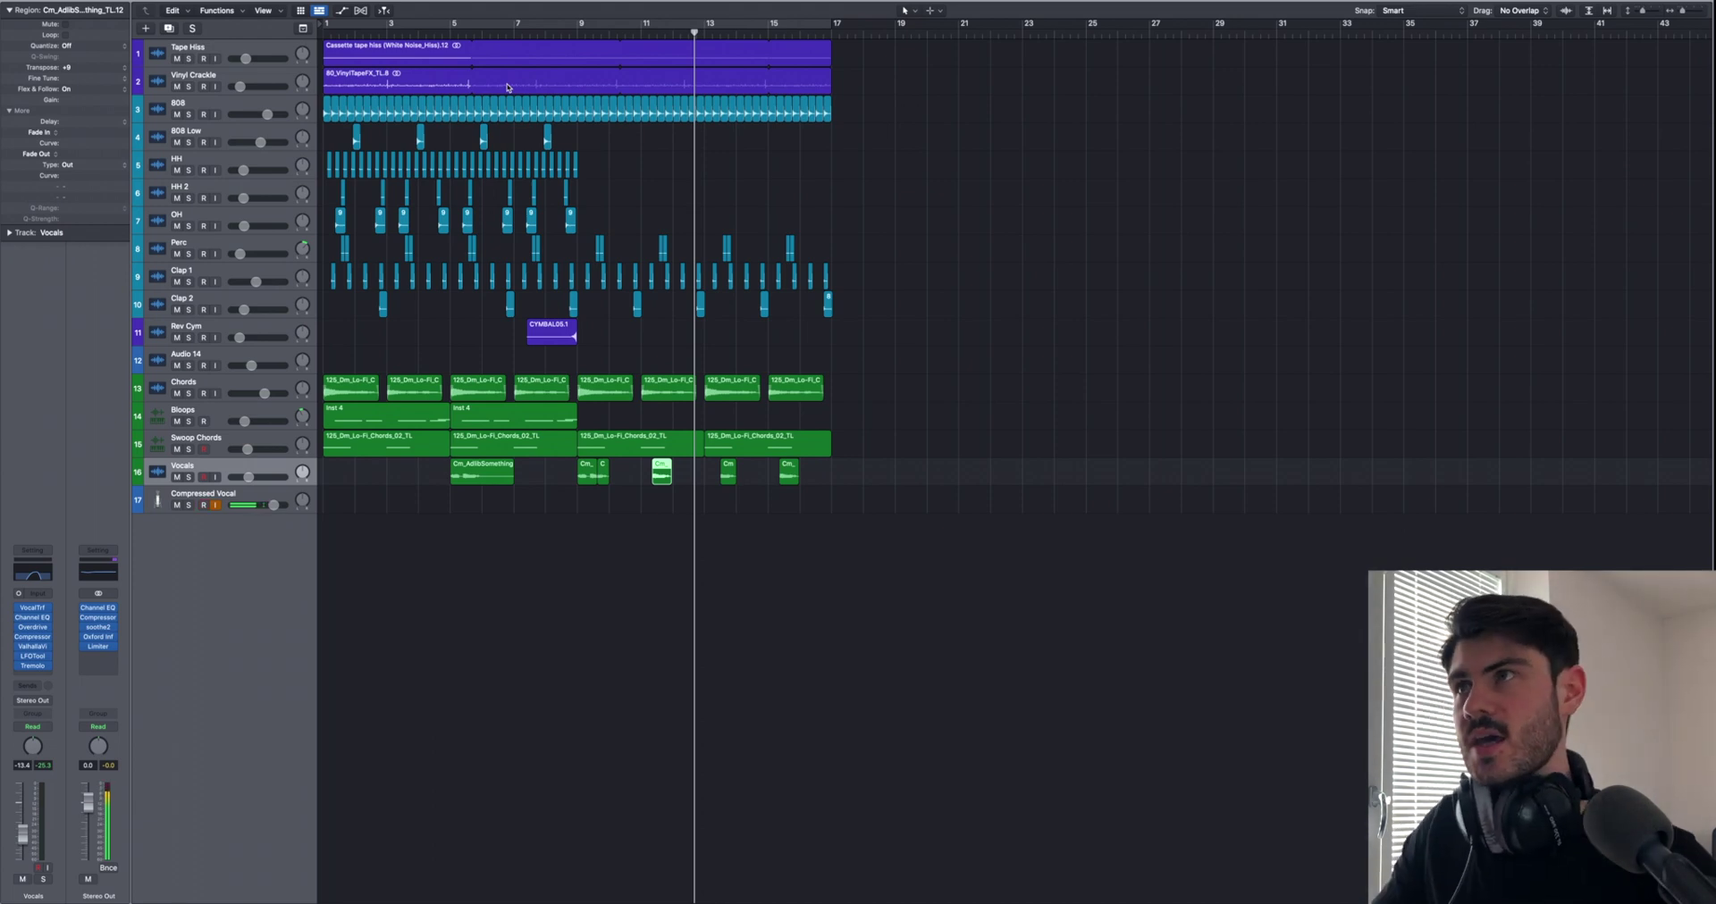
pyautogui.click(479, 24)
pyautogui.press('space')
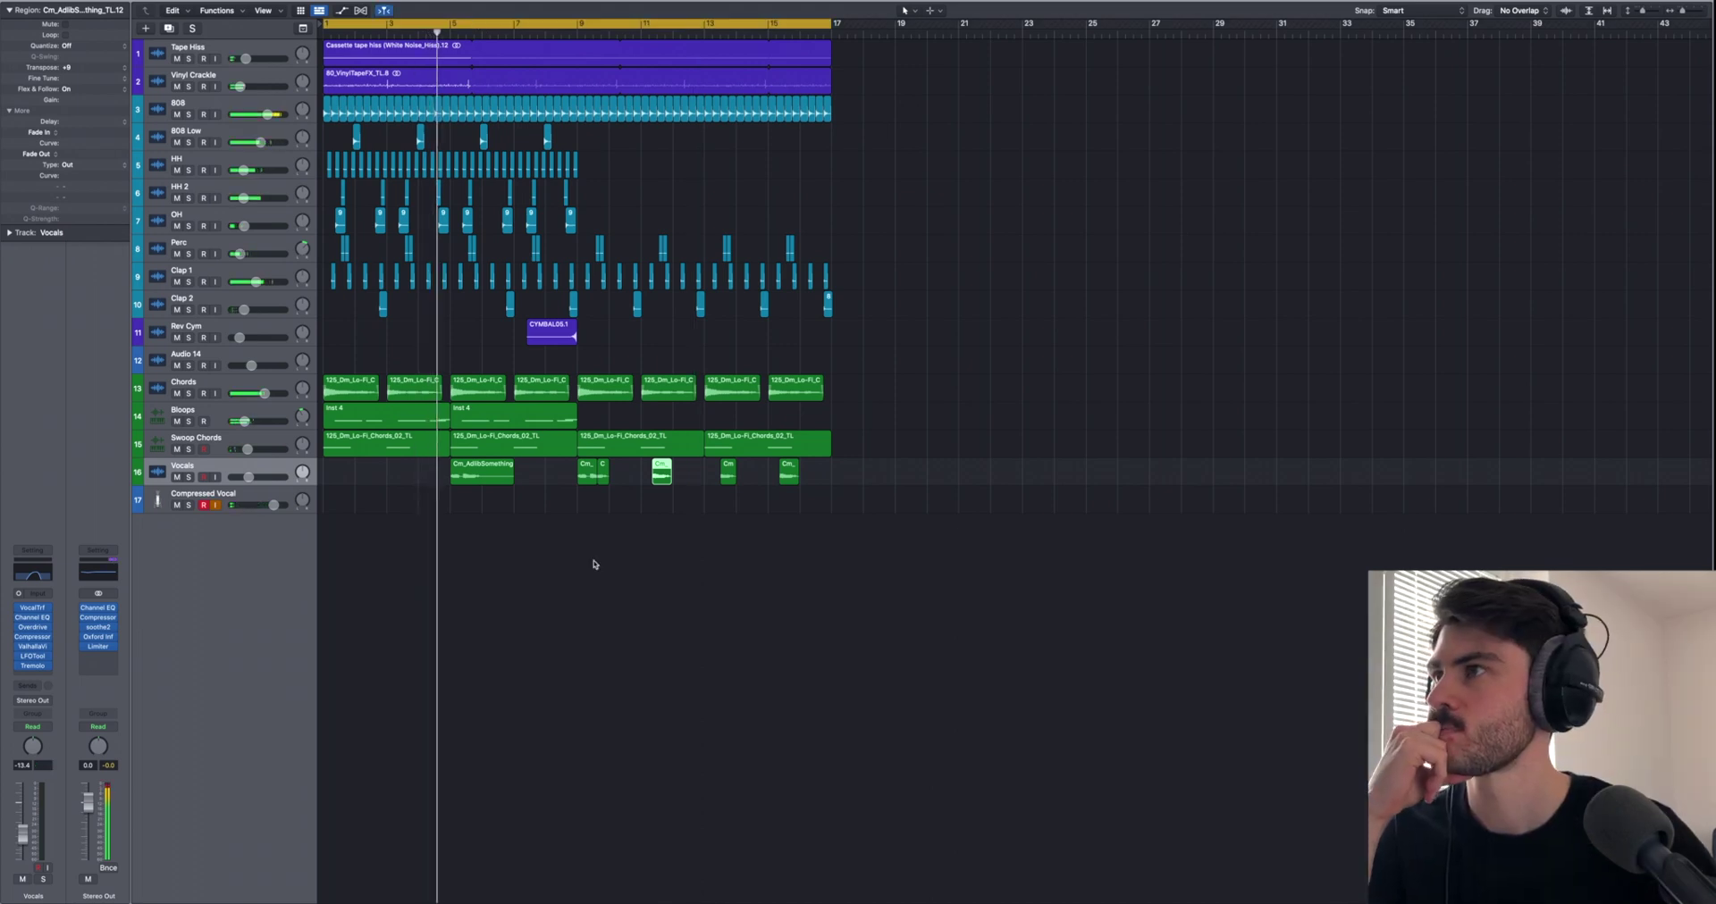